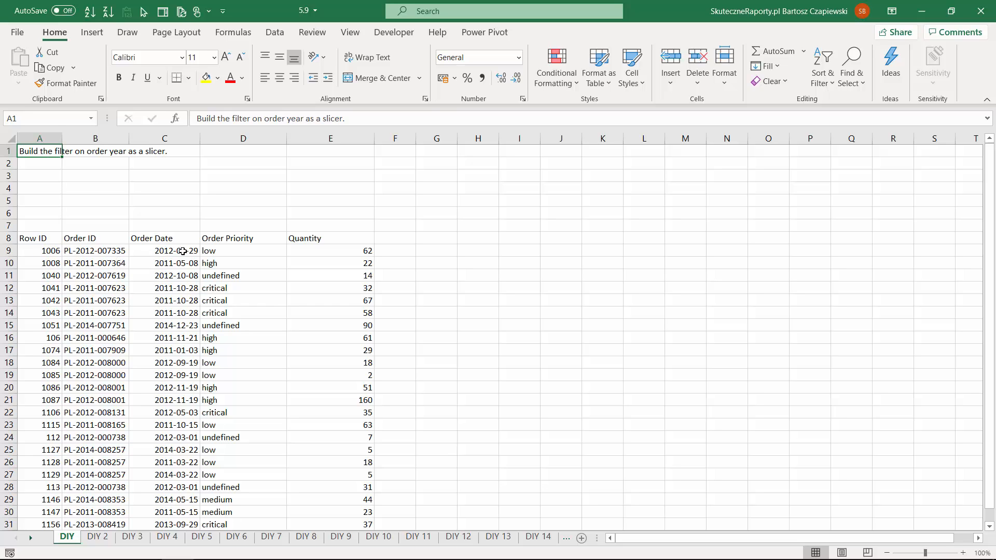
- Add a Year column in F8 with =YEAR(C9) in F9, and fill the formula down to the last data row
left_click(400, 240)
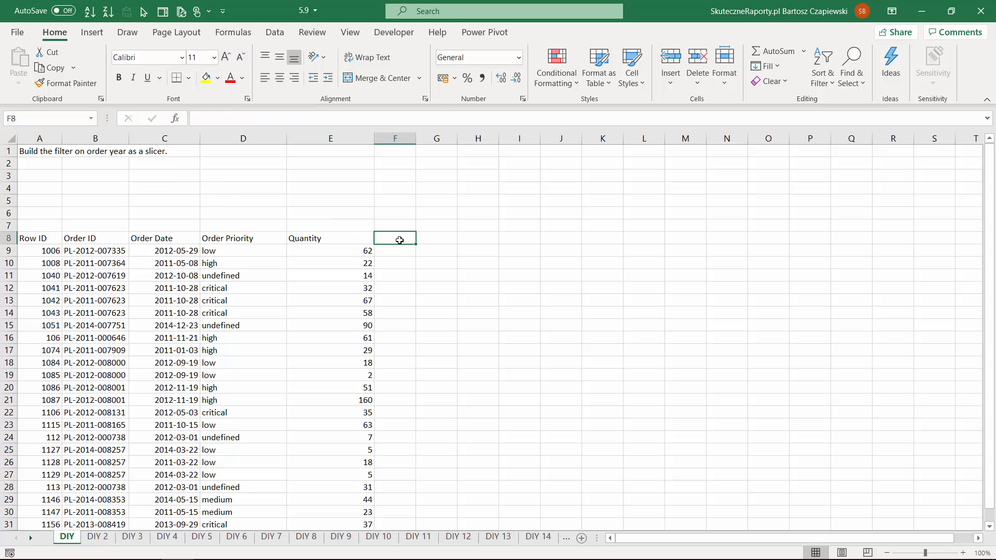
type("Year")
key("Return")
type("=year")
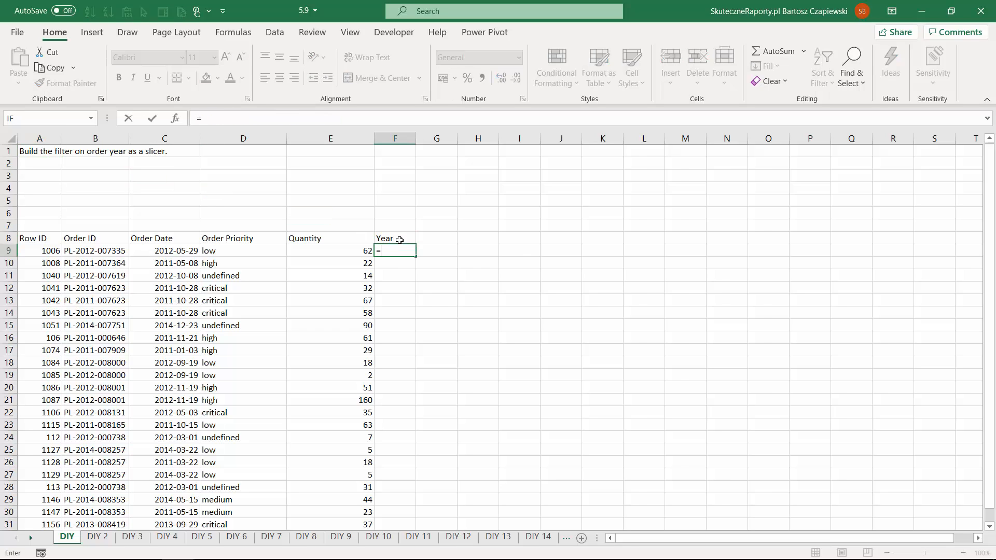
key("Tab")
key("Left")
key("Left")
key("Left")
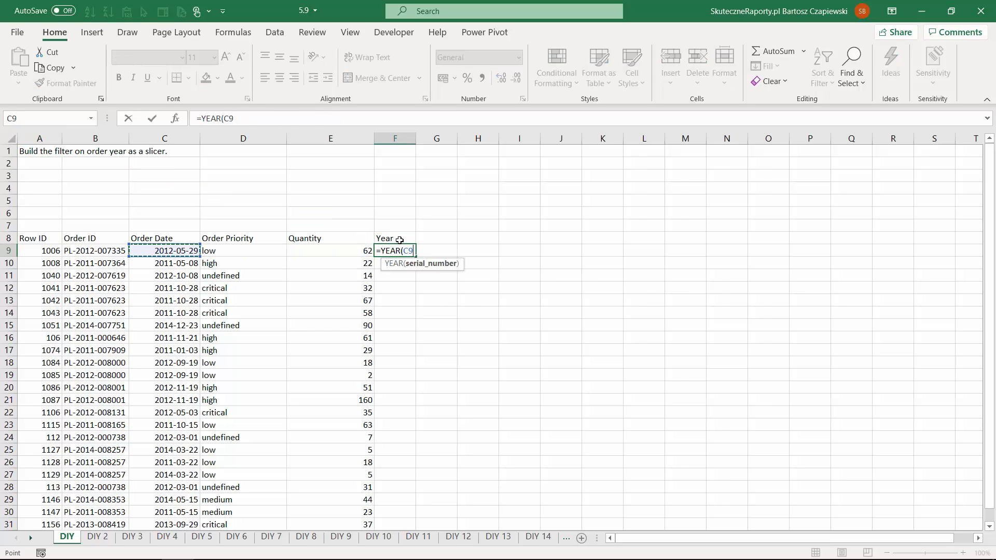
key("Return")
left_click(412, 252)
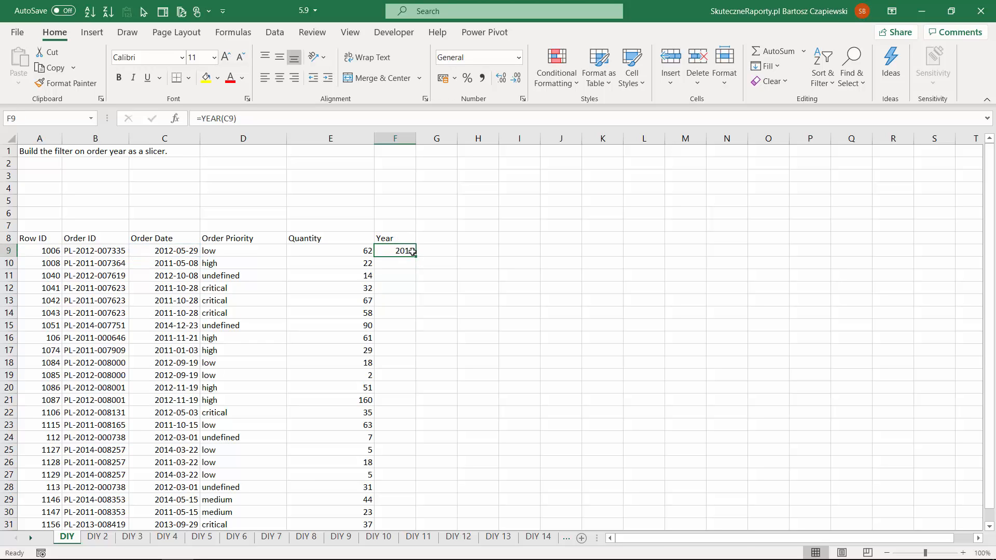
double_click(415, 254)
- Convert the order data in A8:F31 into a table with headers
left_click(326, 258)
key("ctrl+t")
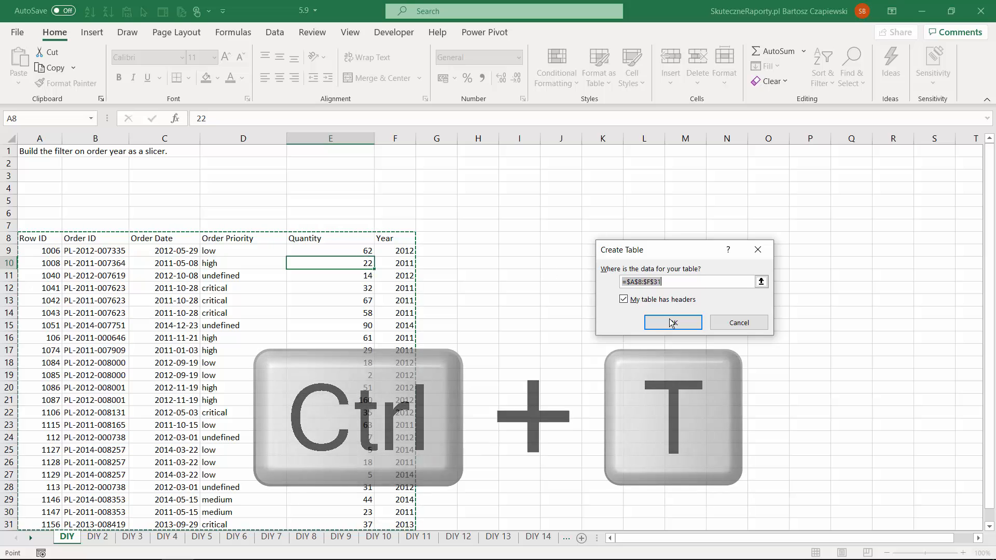
left_click(673, 322)
- Insert a slicer for the table's Year field and place it beside the table, near the top of the sheet
left_click(324, 272)
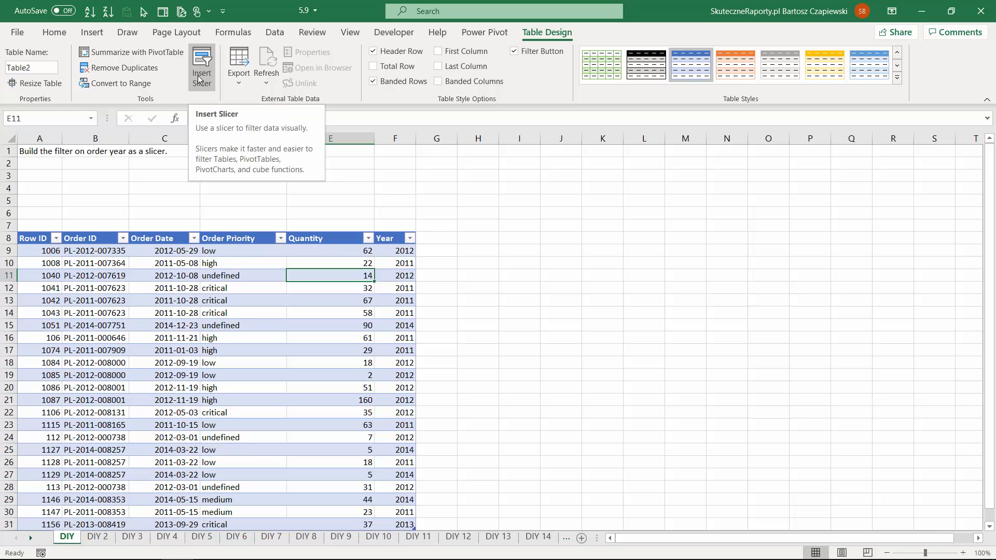
left_click(96, 32)
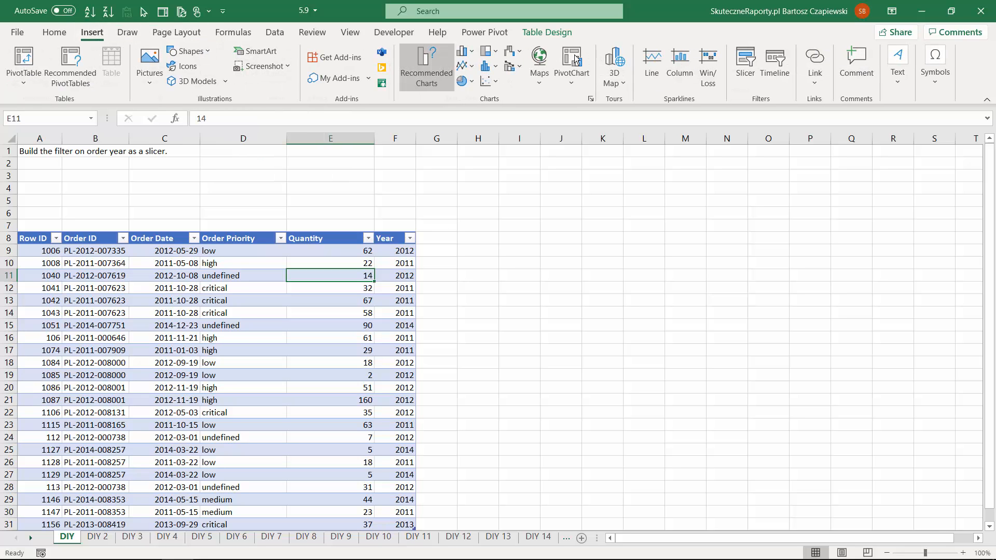
left_click(745, 65)
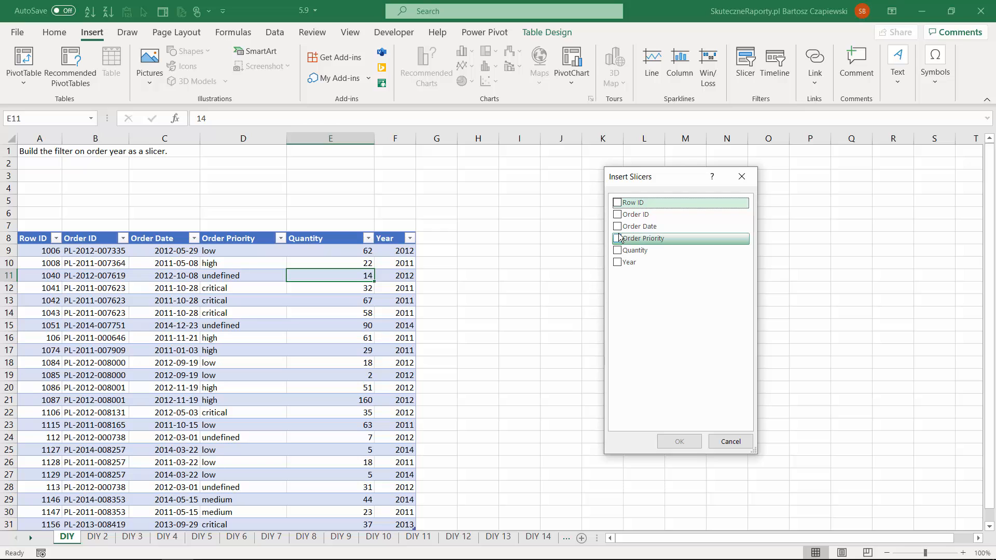
left_click(617, 262)
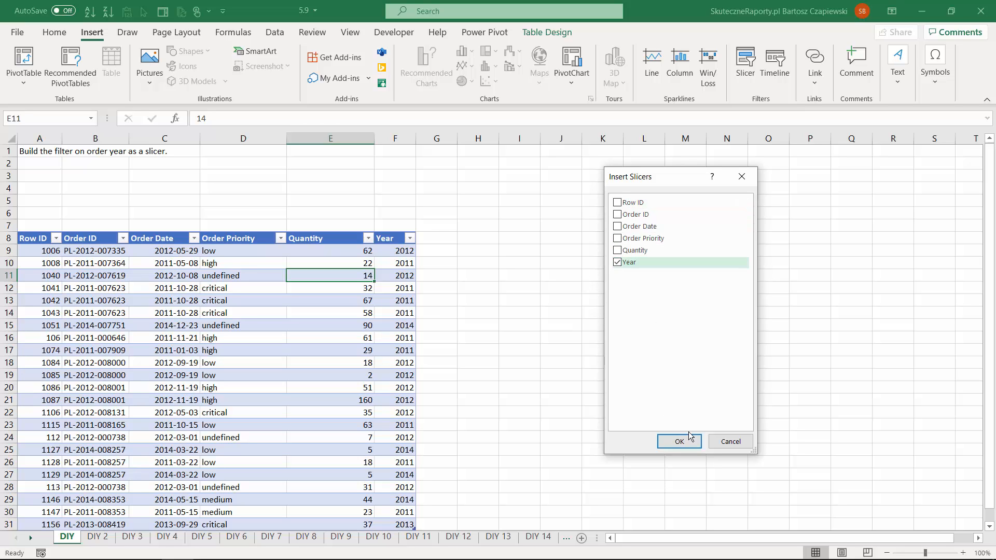
left_click(689, 434)
left_click_drag(454, 262, 431, 171)
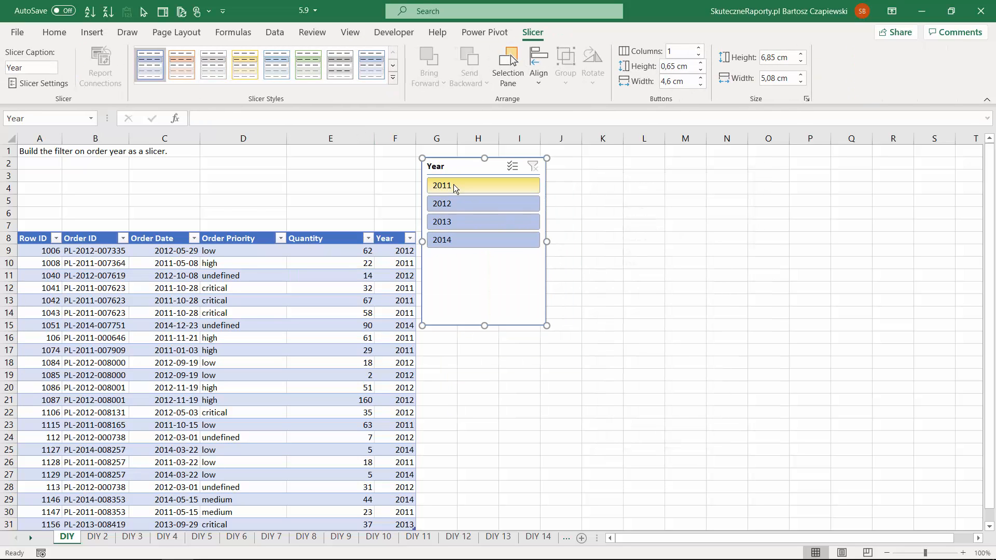
- Filter the table with the slicer by 2011, 2012 and 2013 in turn, and clear the filter
left_click(455, 187)
left_click(455, 203)
left_click(452, 222)
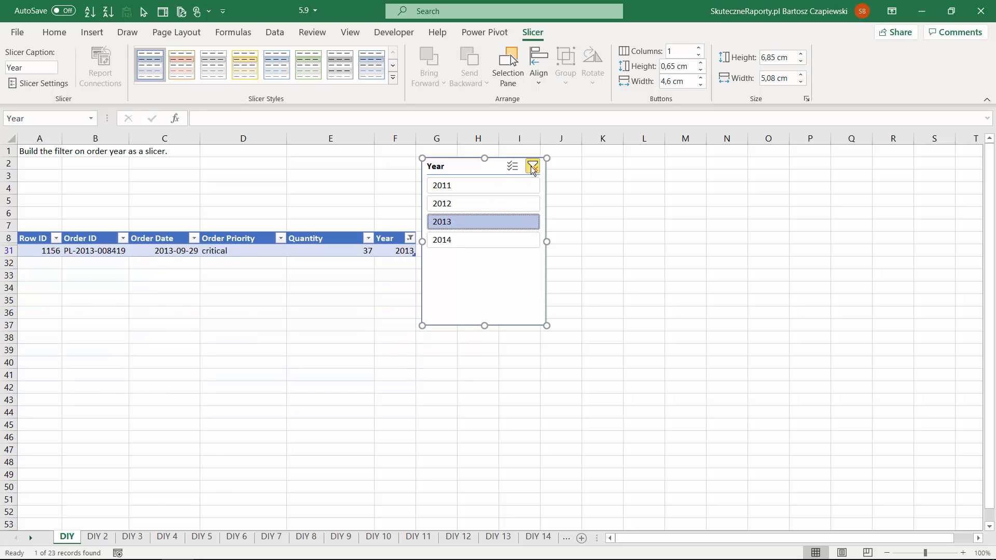
left_click(532, 166)
- Arrange the Year slicer's buttons in a single row and fit the slicer into the blank rows above the table
left_click(699, 47)
left_click(699, 47)
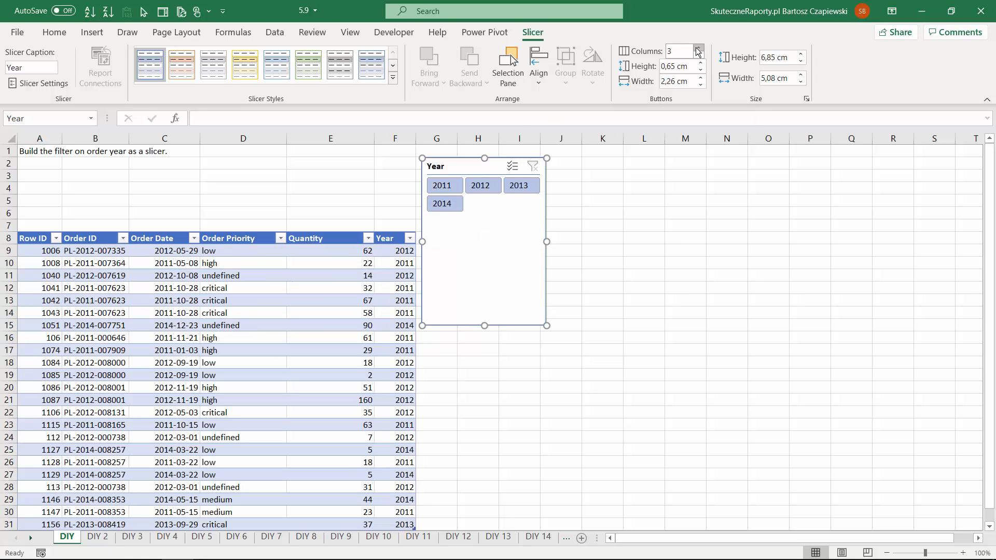
left_click(699, 48)
left_click_drag(546, 324, 652, 220)
left_click_drag(527, 166, 285, 158)
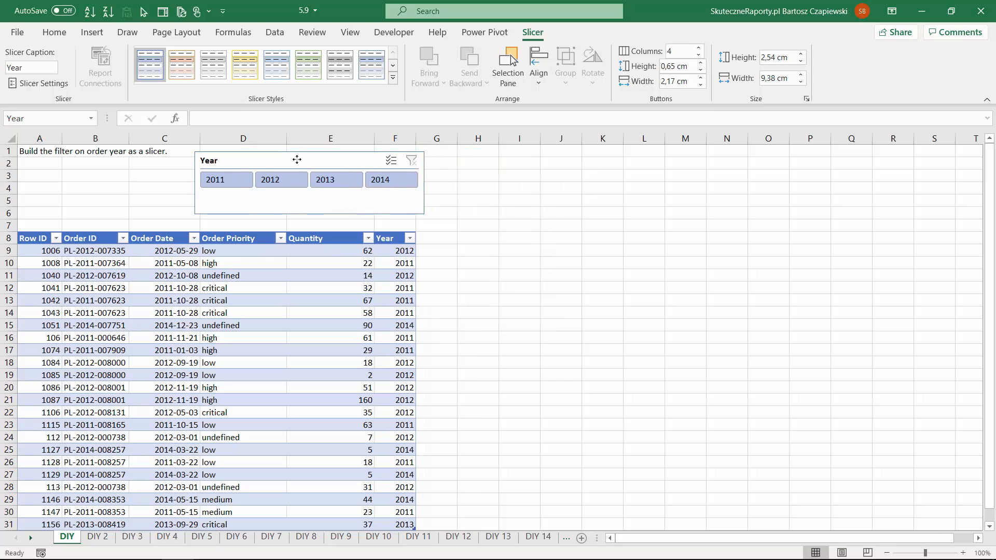
left_click_drag(294, 213, 294, 199)
- Test the repositioned slicer by filtering the table to different years one after another
left_click(226, 183)
left_click(259, 185)
left_click(314, 183)
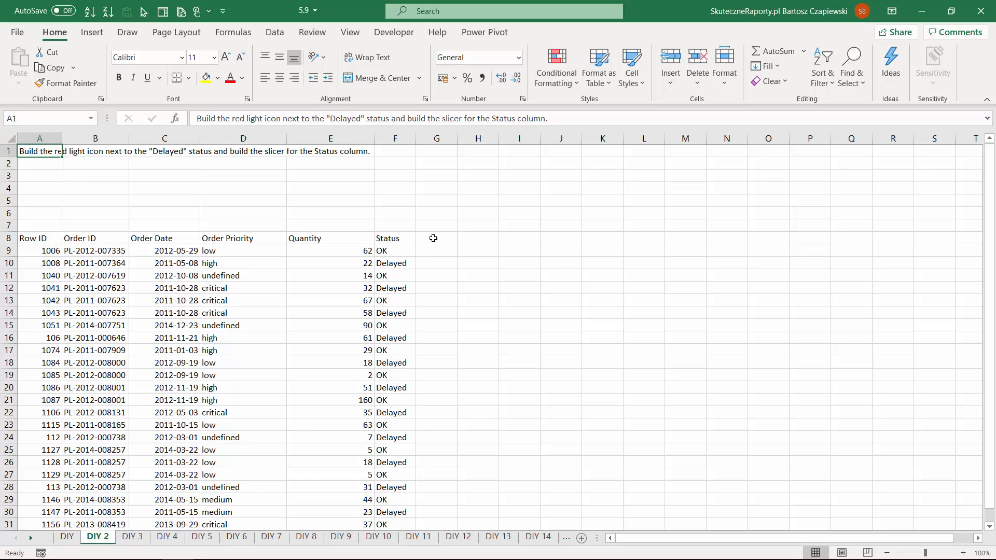
- On sheet DIY 2, add the column heading Icon in G8, beside Status
left_click_drag(432, 251, 429, 400)
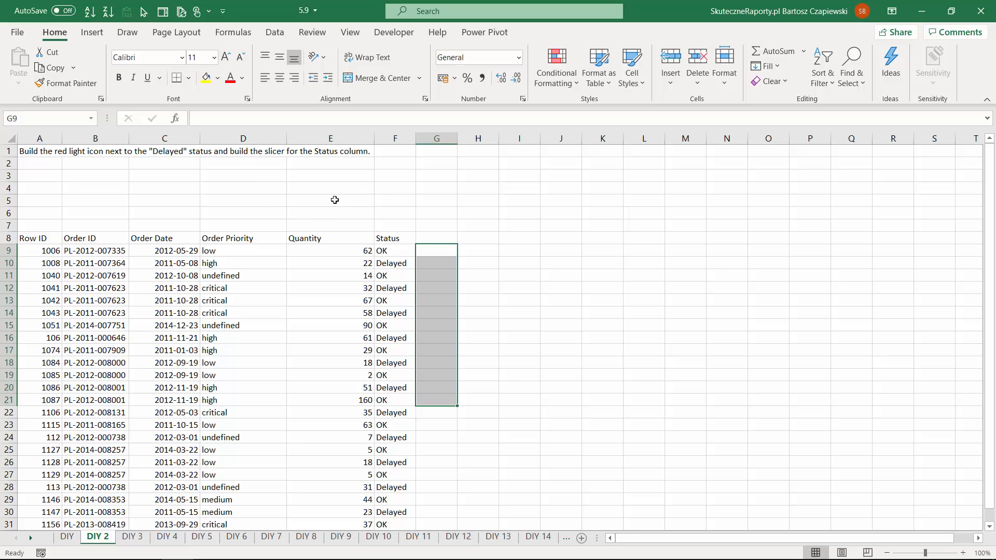
left_click(438, 239)
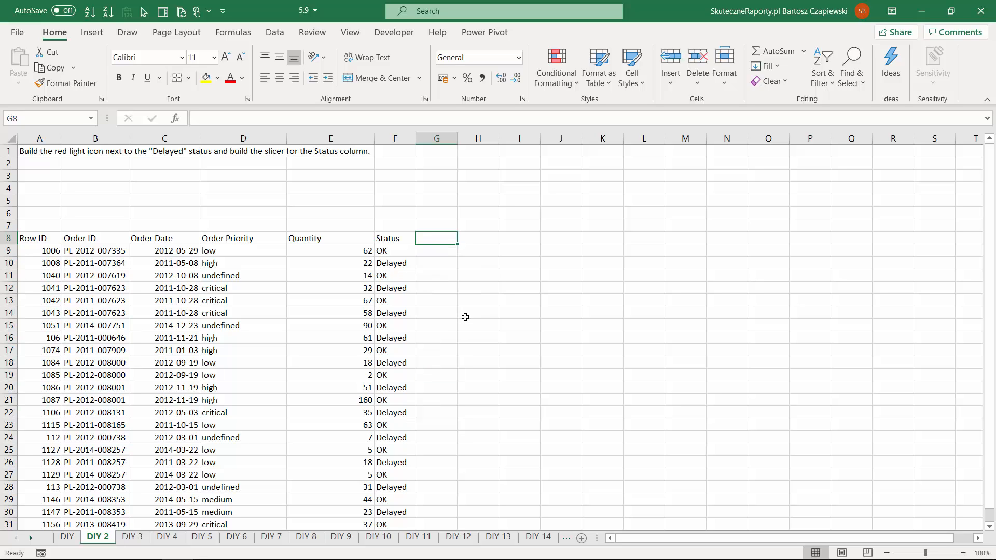
type("Icon")
key("Return")
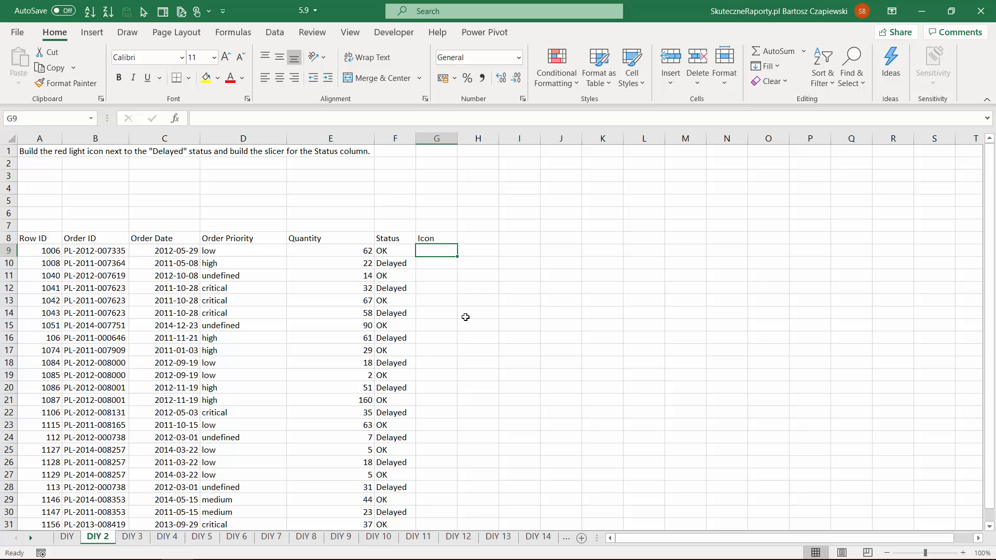
- Enter =IF(F9="Delayed";1;0) in G9 and fill the formula down the Icon column
type("=IF(")
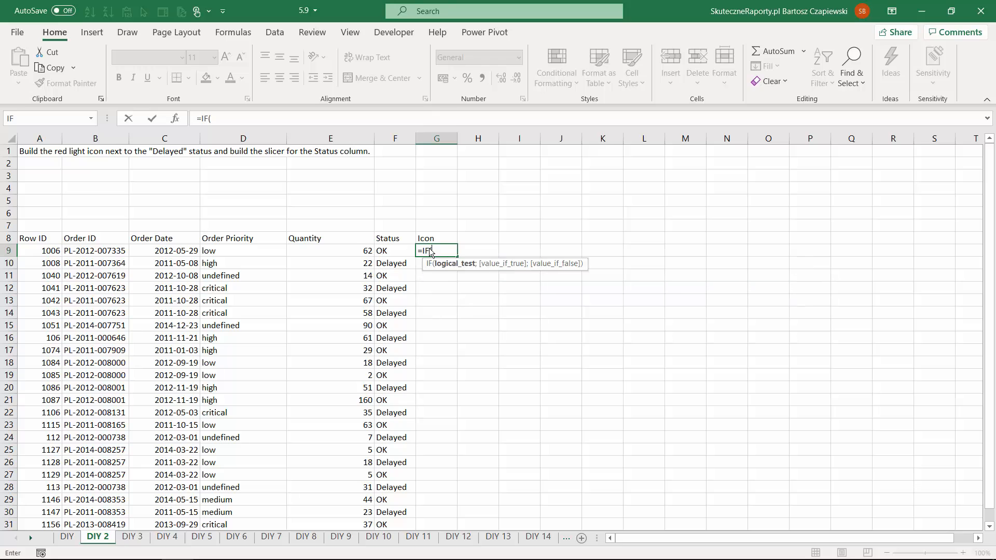
key("Left")
type("=")
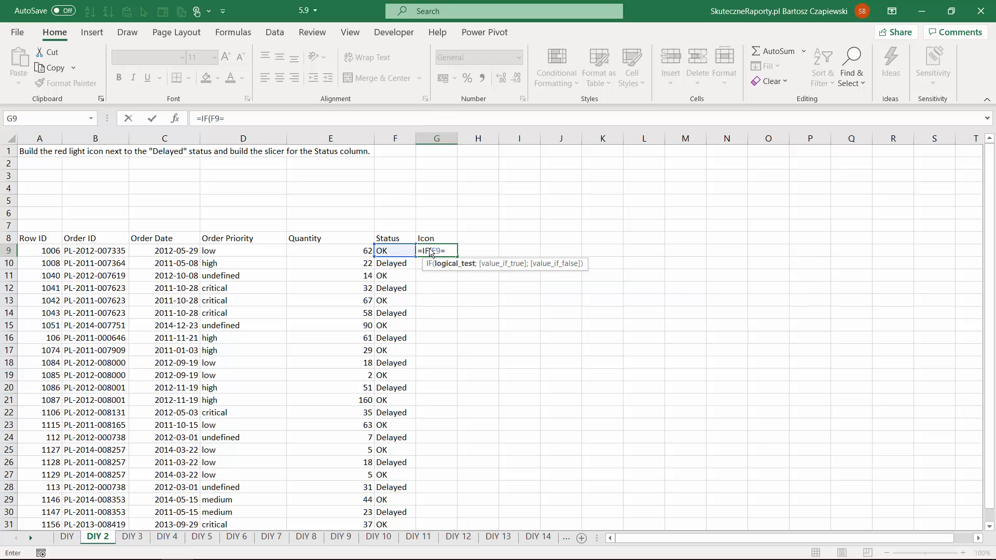
type("\"Delayed\";1")
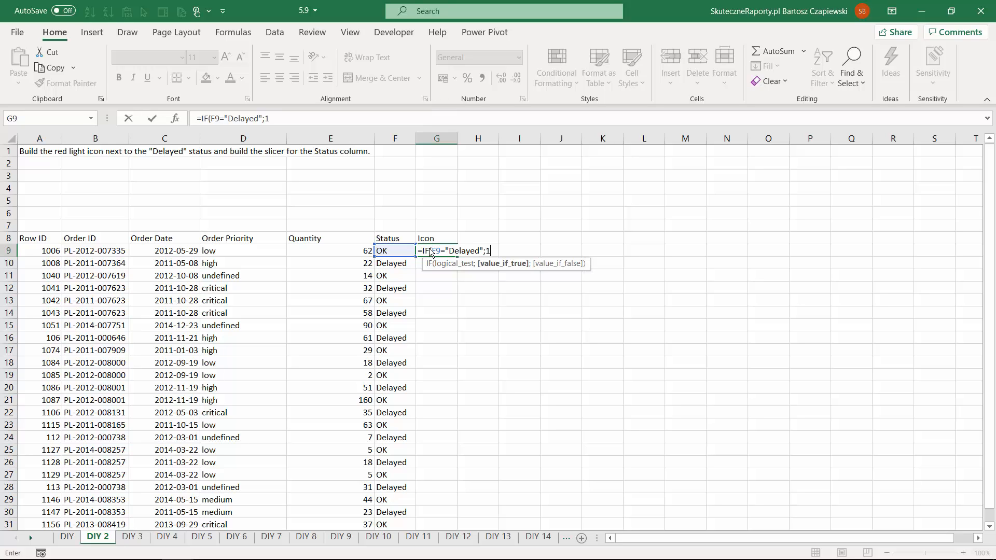
type(";0")
key("Return")
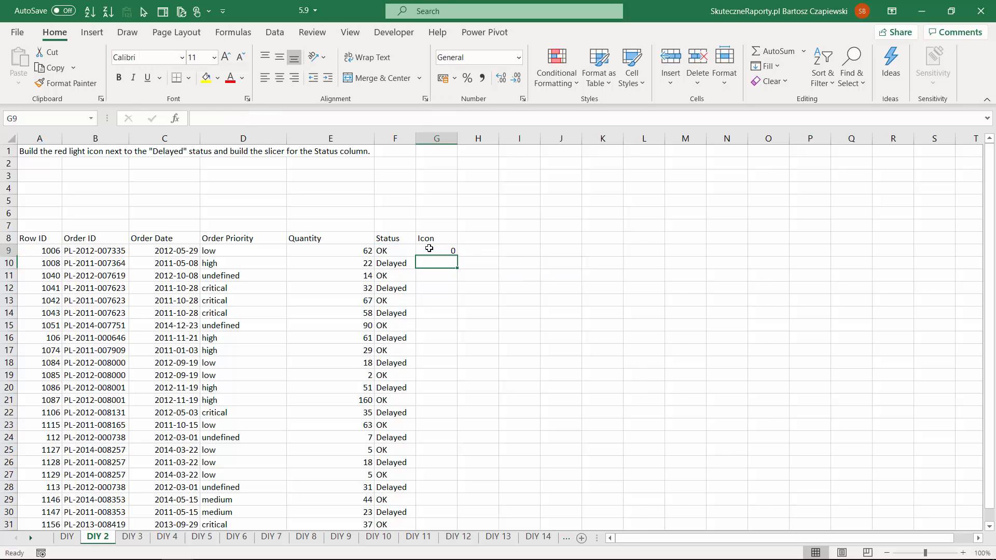
left_click(453, 252)
double_click(459, 256)
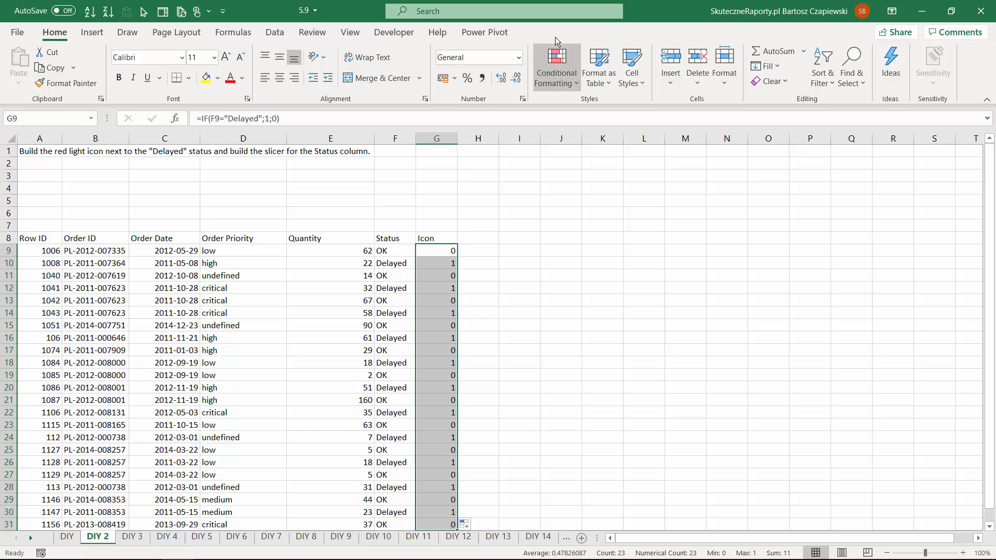
- Apply the 3 Traffic Lights (Unrimmed) icon set to the Icon column values
left_click(558, 73)
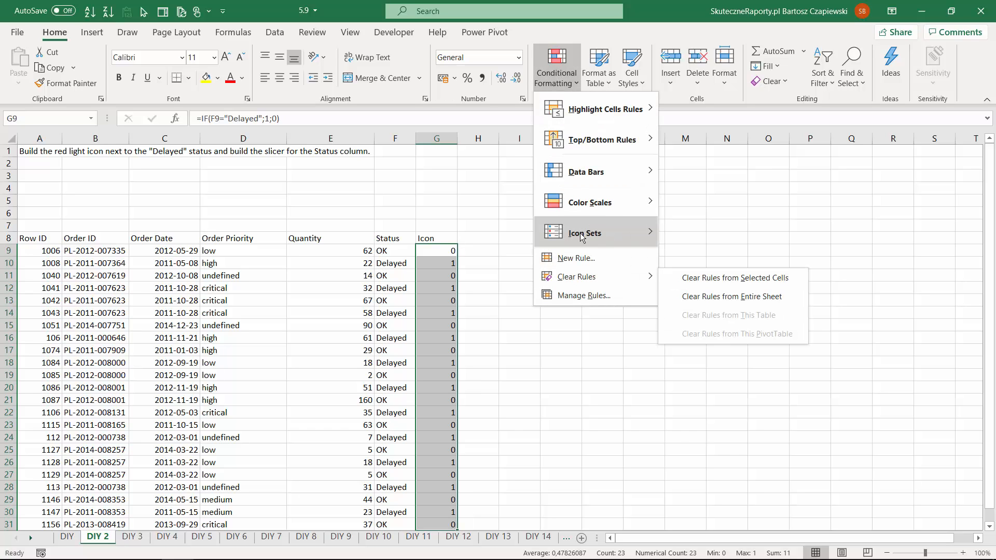
mouse_move(580, 232)
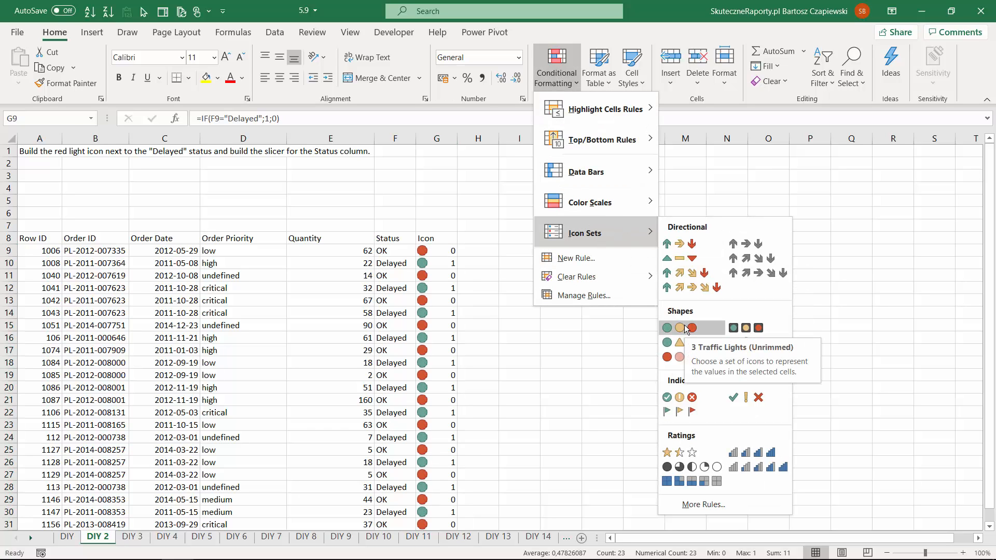
left_click(684, 328)
- Edit the Icon column's conditional formatting rule and reverse its icon order
left_click(558, 78)
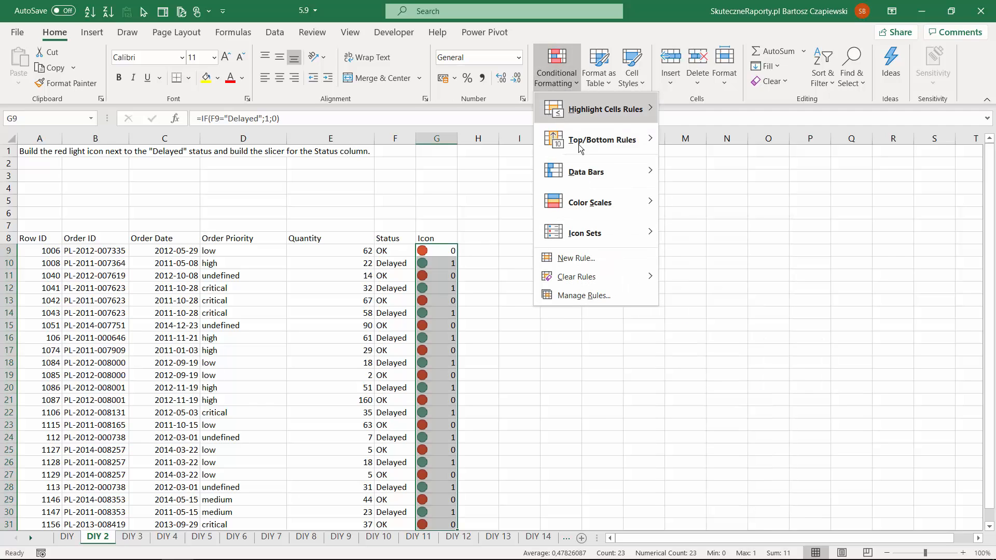
left_click(595, 295)
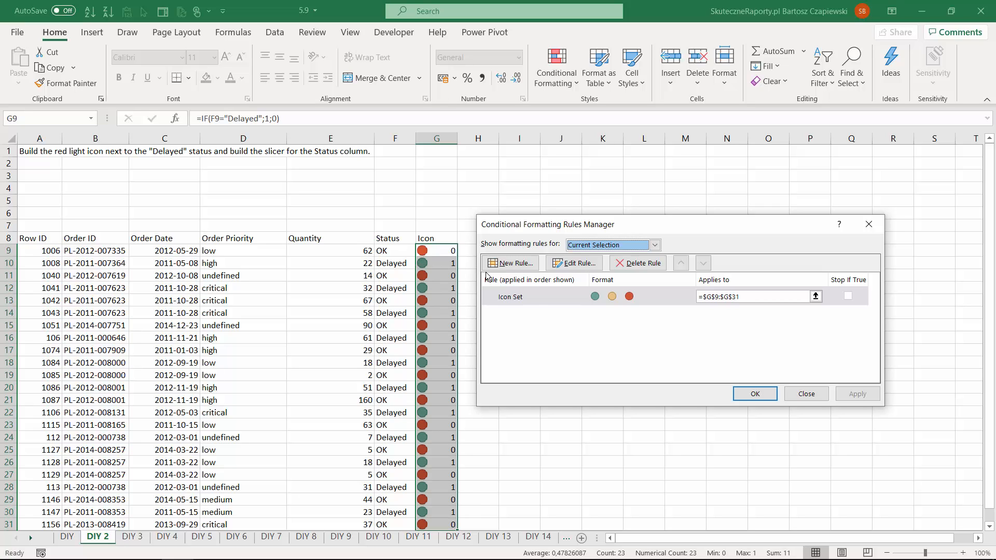
left_click(575, 302)
left_click(573, 263)
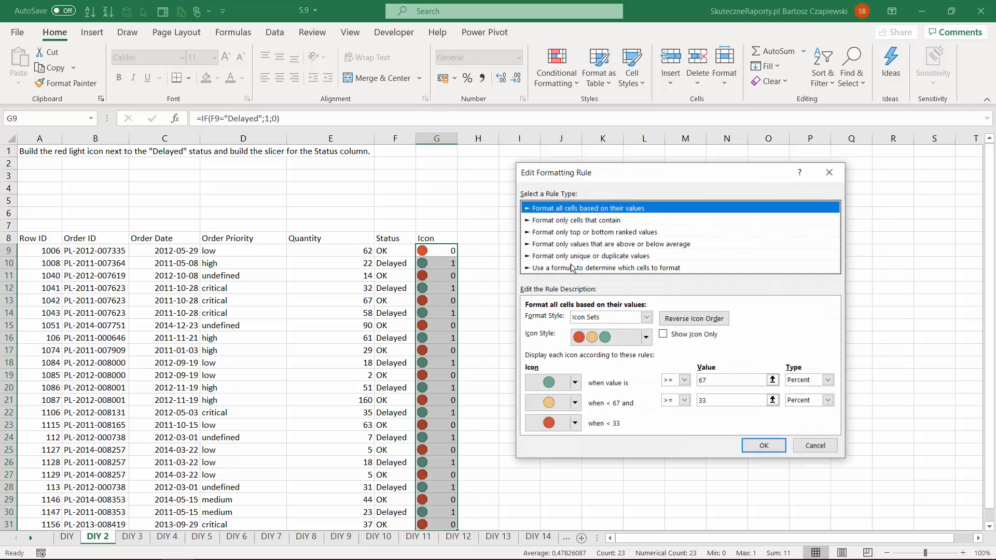
left_click(684, 321)
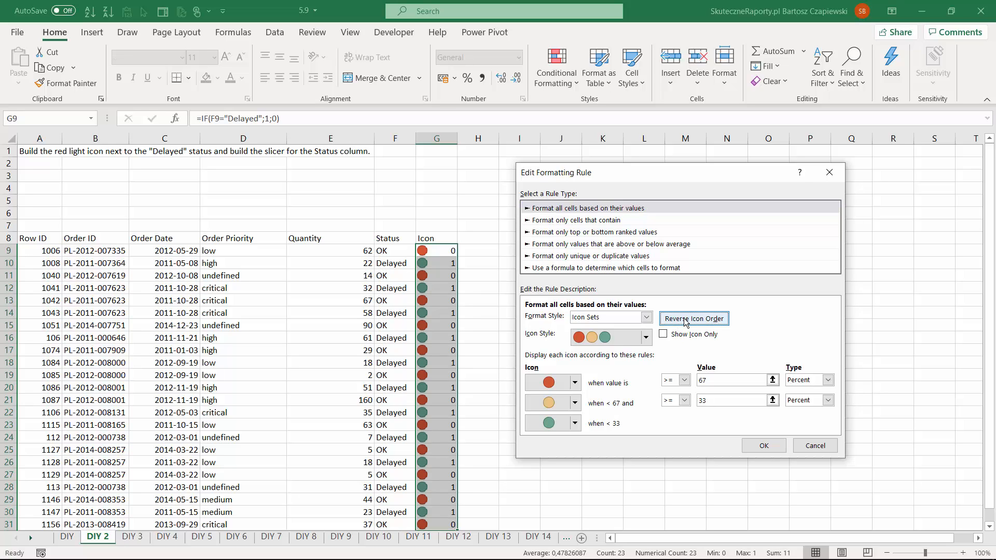
- Switch both icon thresholds to the Number type and set the red icon's threshold to 1
left_click(828, 380)
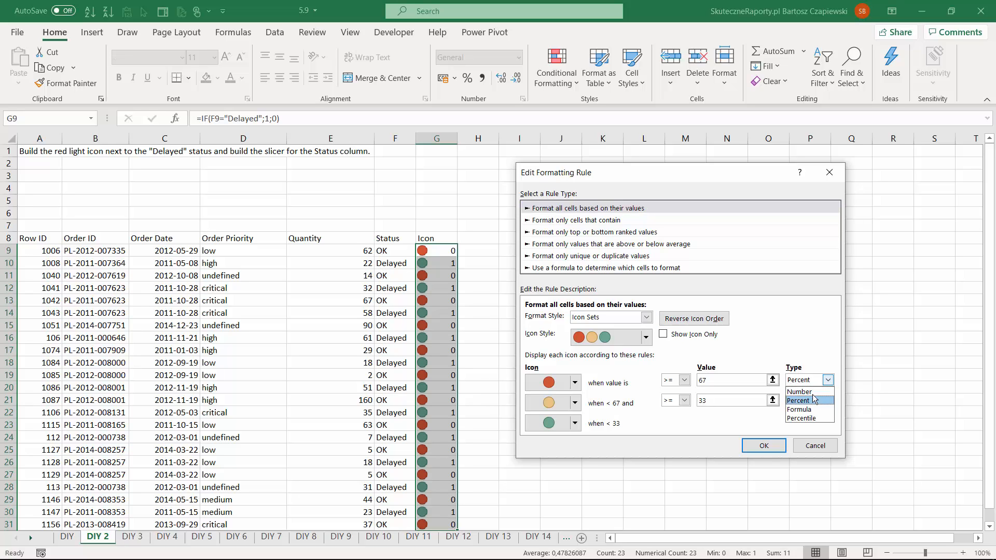
left_click(814, 394)
left_click(828, 400)
left_click(804, 412)
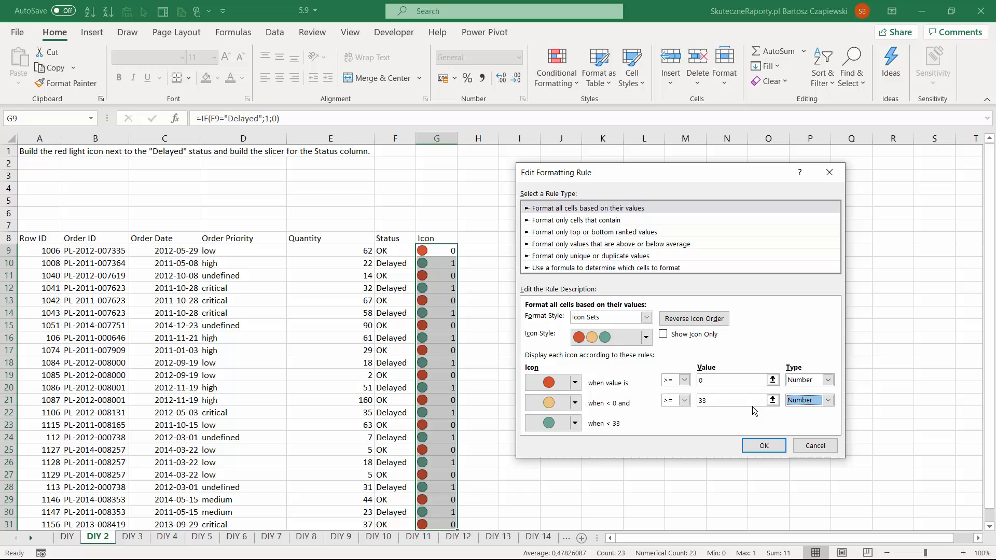
double_click(709, 382)
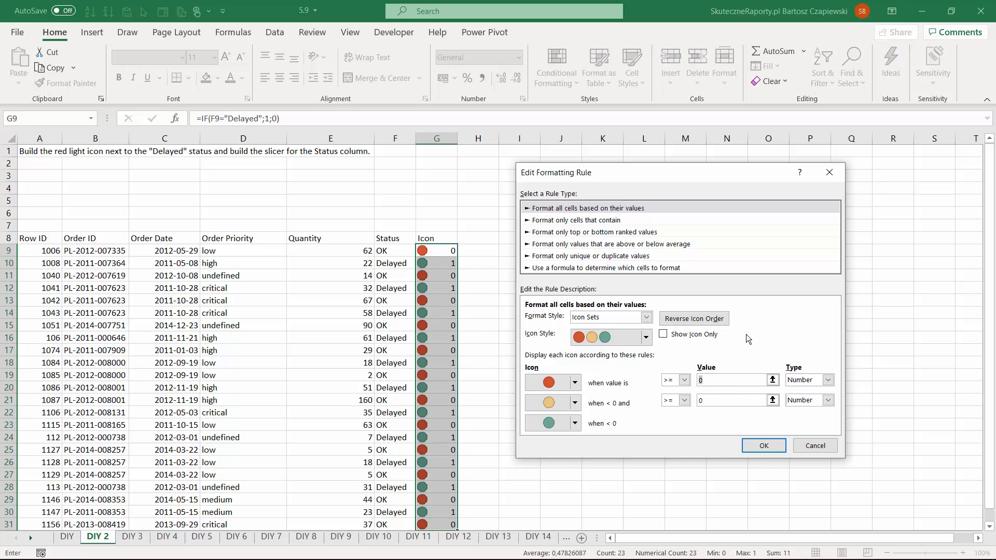
type("1")
- Set the yellow and green icons to No Cell Icon and apply the edited rule to the Icon column
left_click(575, 403)
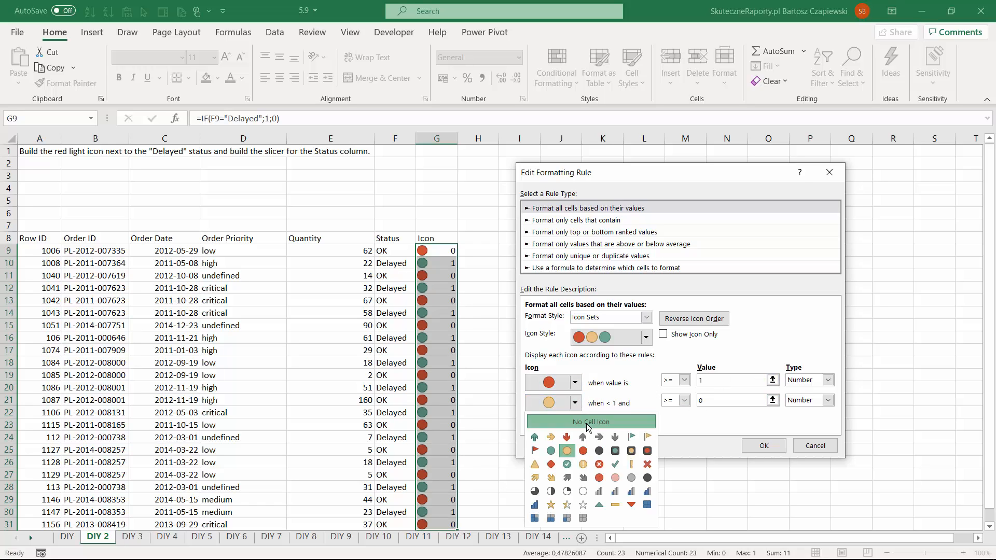
left_click(585, 424)
left_click(575, 424)
left_click(592, 442)
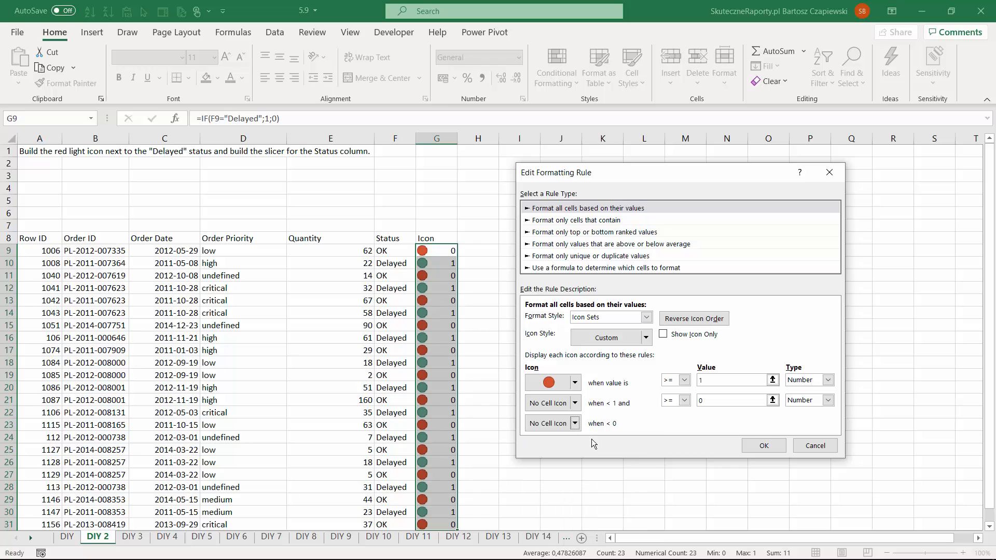
left_click(768, 448)
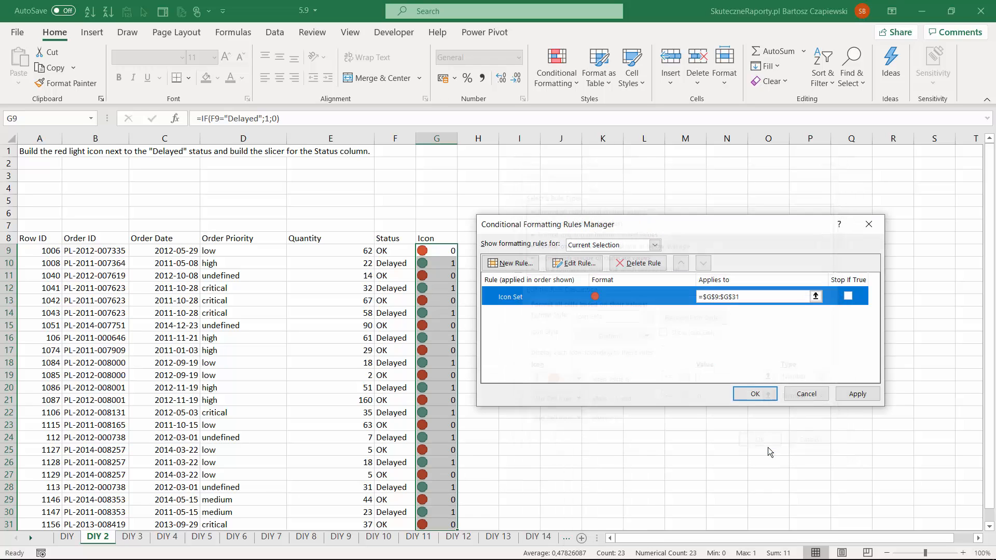
left_click(855, 394)
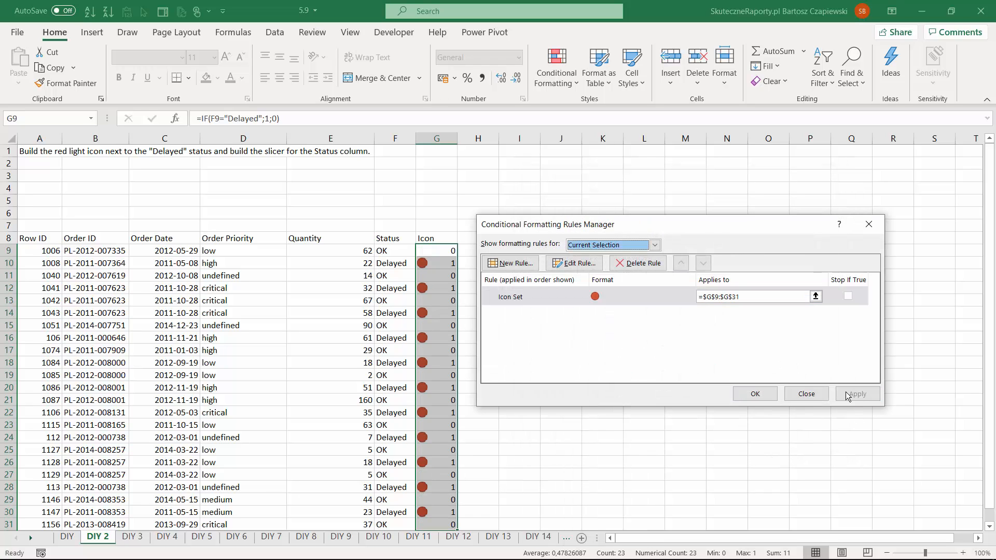
left_click(754, 393)
left_click(433, 252)
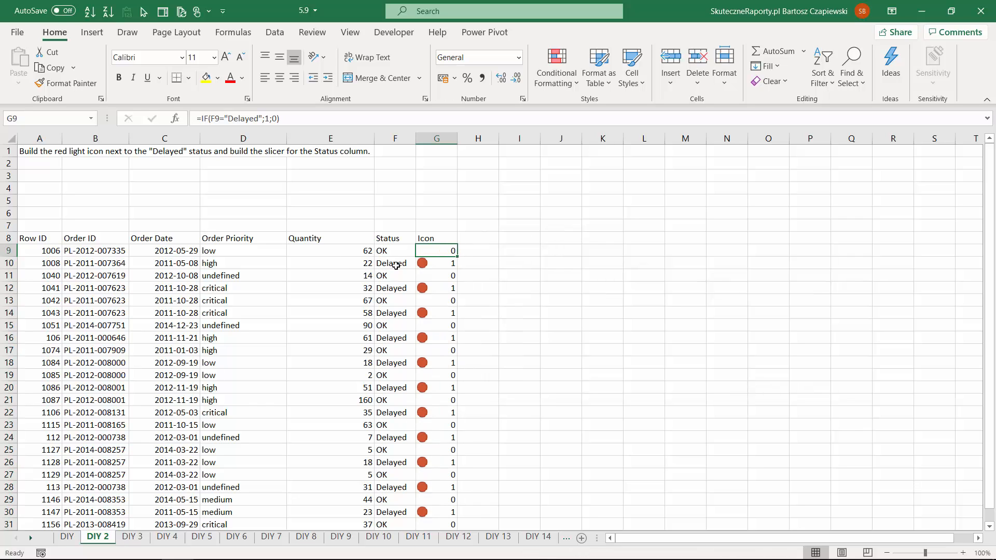
- Edit the Icon column's conditional formatting rule to show only the icons, and apply it
left_click(553, 91)
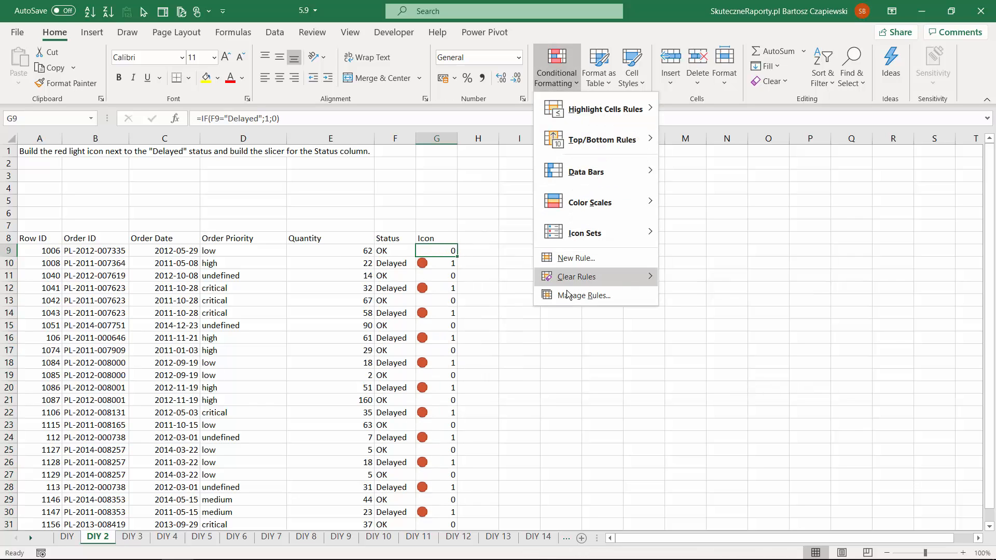
left_click(571, 295)
left_click(574, 263)
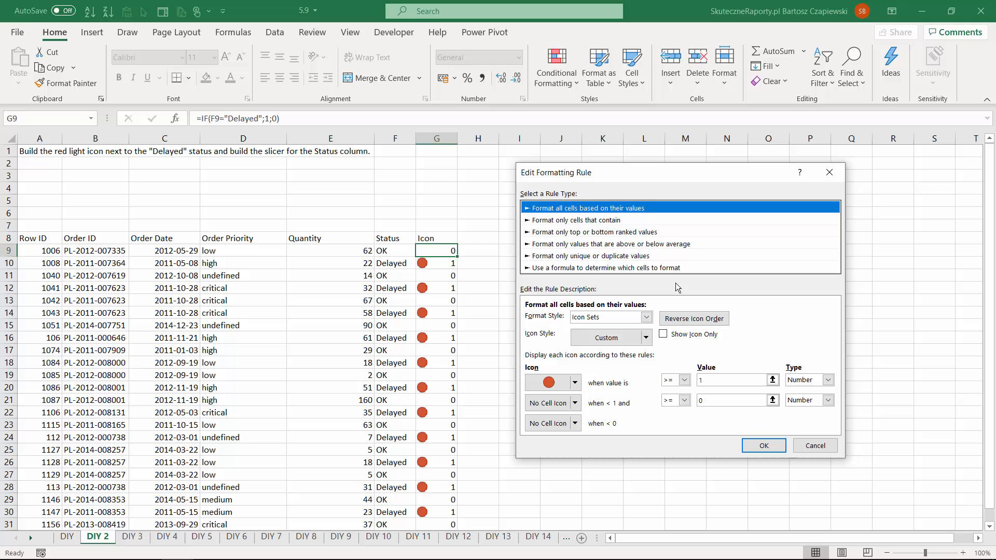
left_click(663, 334)
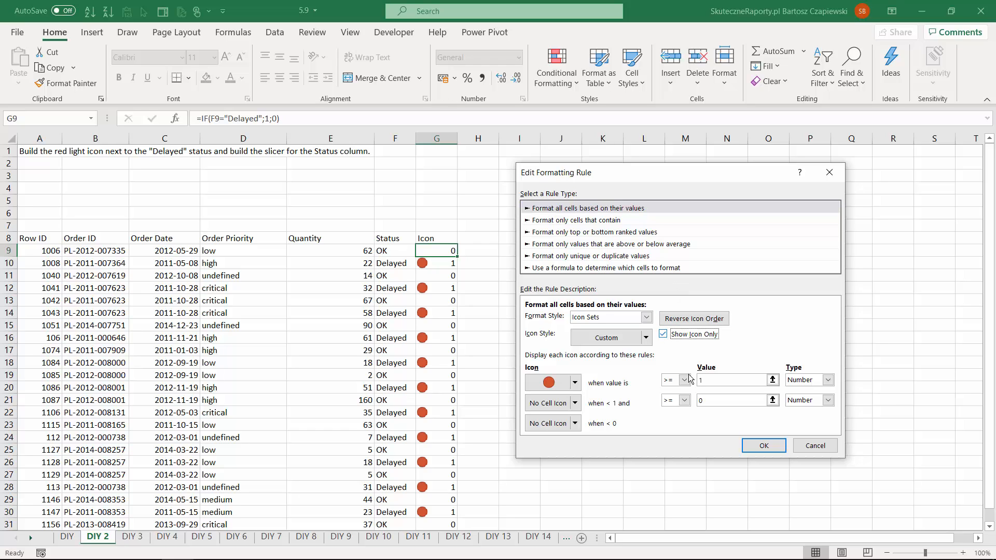
left_click(755, 447)
left_click(855, 394)
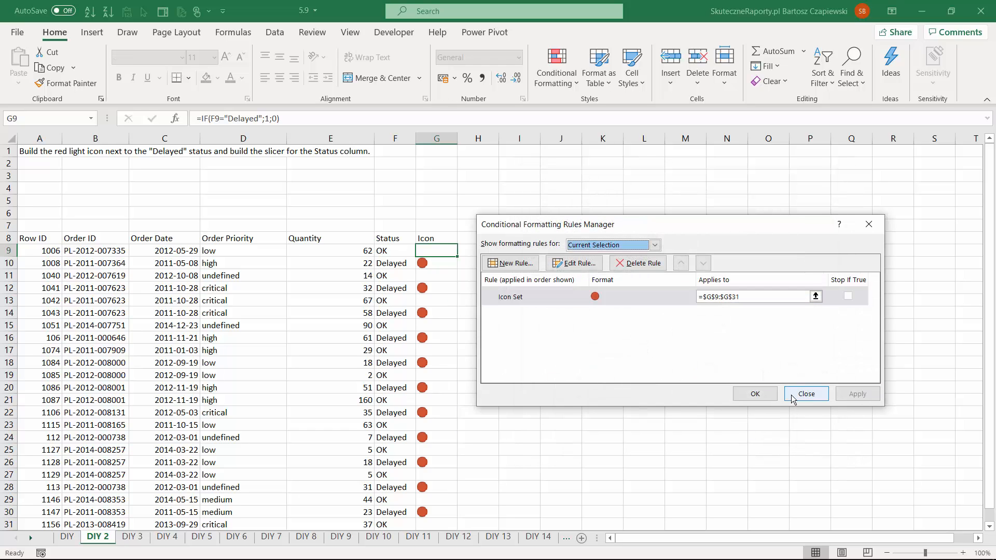
left_click(753, 394)
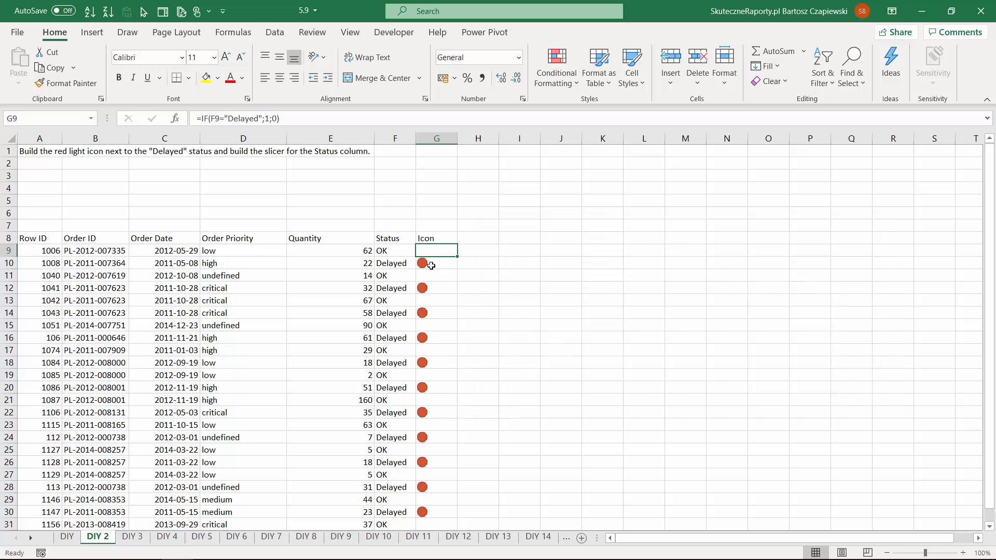
- Convert the orders range A8:G31 into a table with headers
left_click(421, 238)
key("ctrl+t")
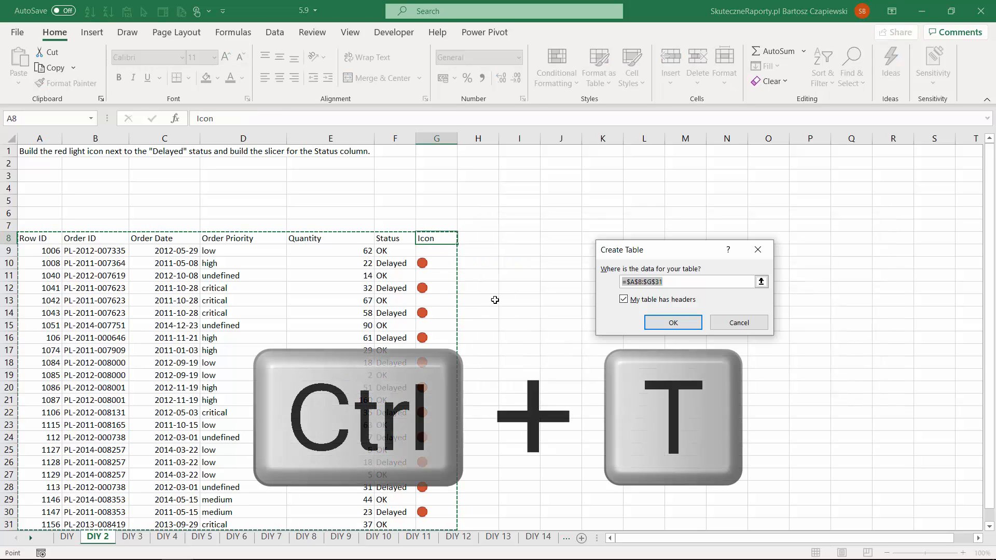
left_click(672, 323)
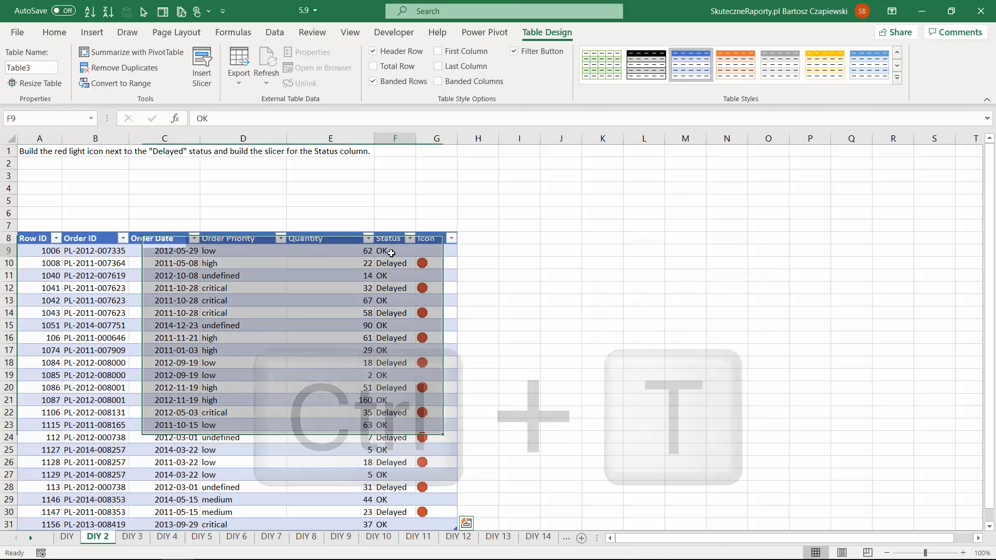
- Insert a slicer for the Status column and place it beside the table around column I
left_click(395, 251)
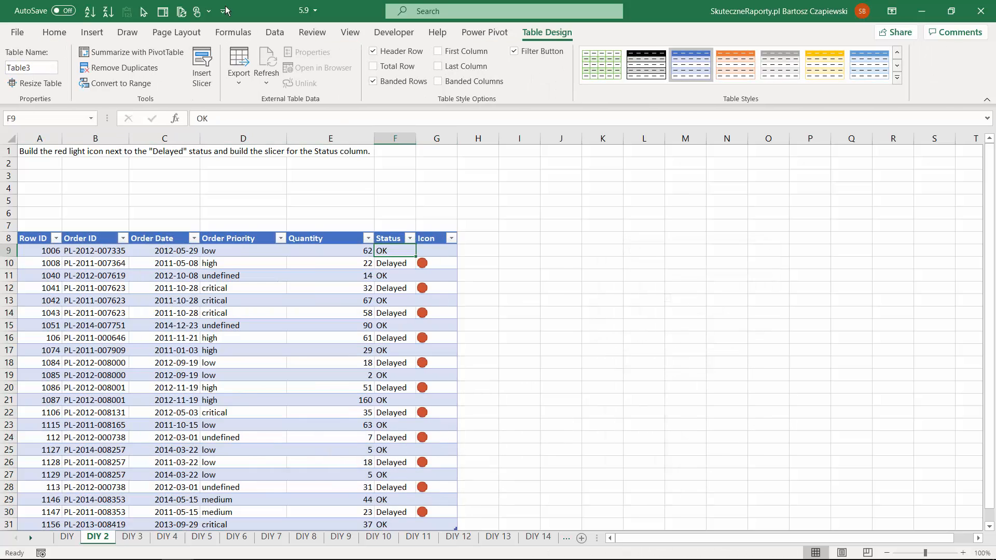
left_click(203, 62)
left_click(618, 262)
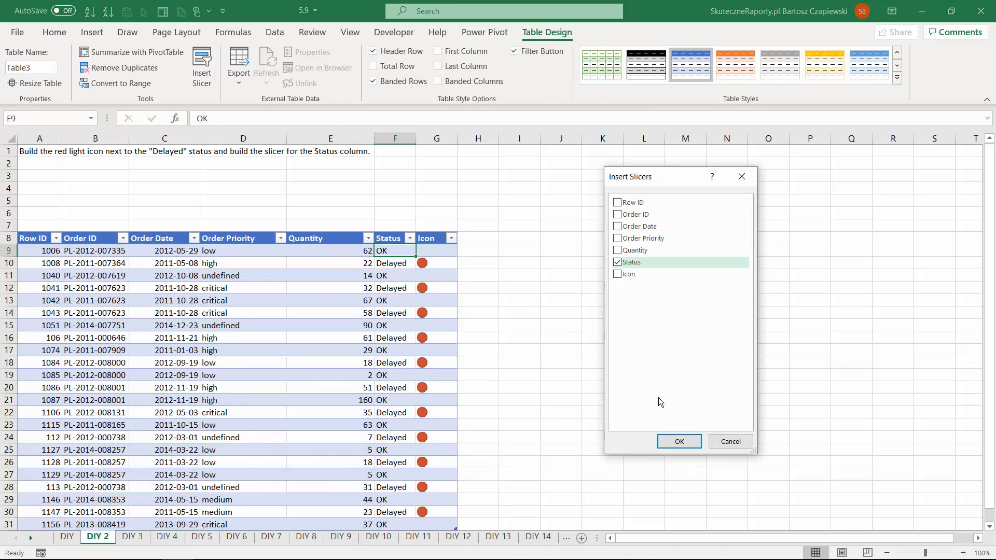
left_click(675, 441)
left_click_drag(476, 264, 544, 193)
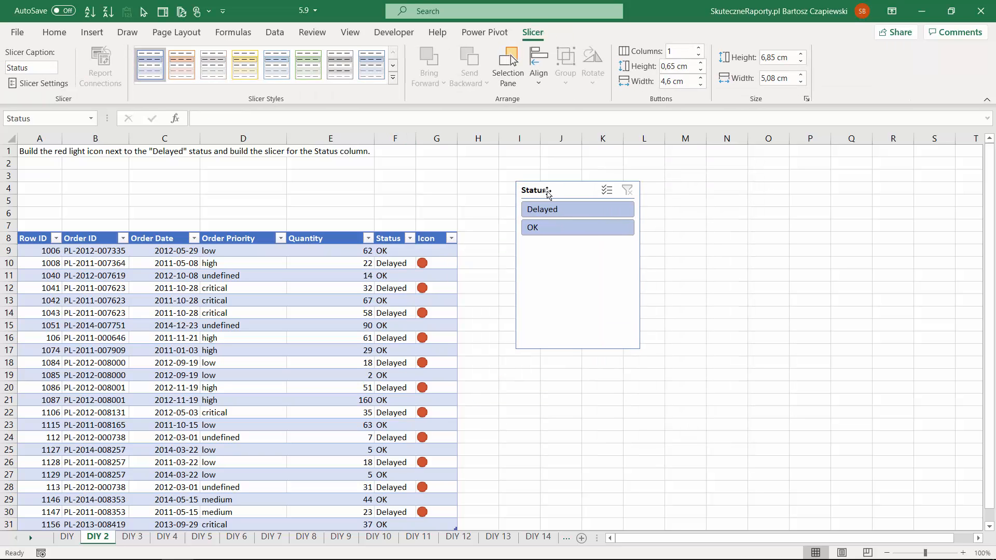
- Try the Status slicer by filtering the table to Delayed and to OK, and clear its filter
left_click(547, 210)
left_click(552, 223)
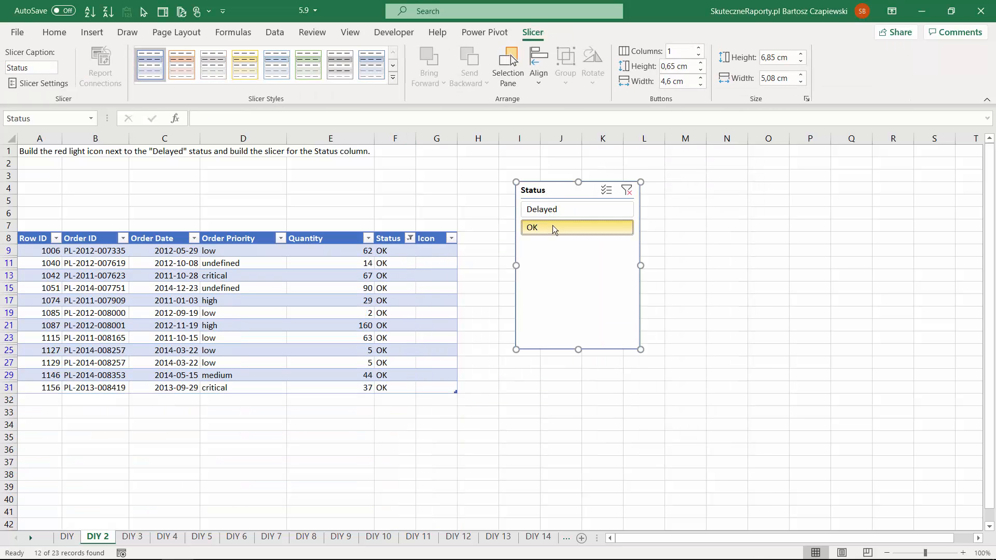
left_click(626, 192)
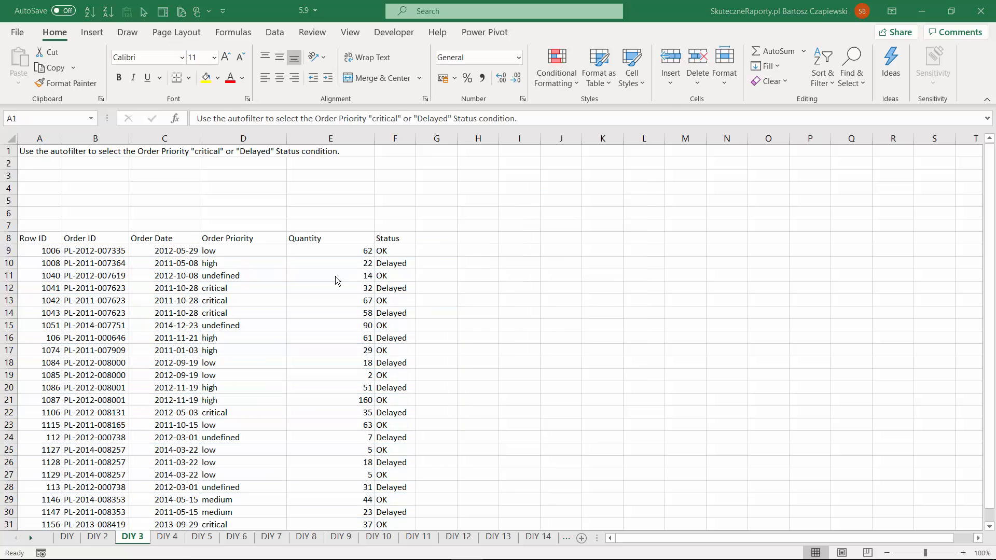
- Switch to the DIY 3 sheet
key("ctrl+Page_Down")
- Turn on the autofilter for the orders list and filter Order Priority to critical only
left_click(252, 241)
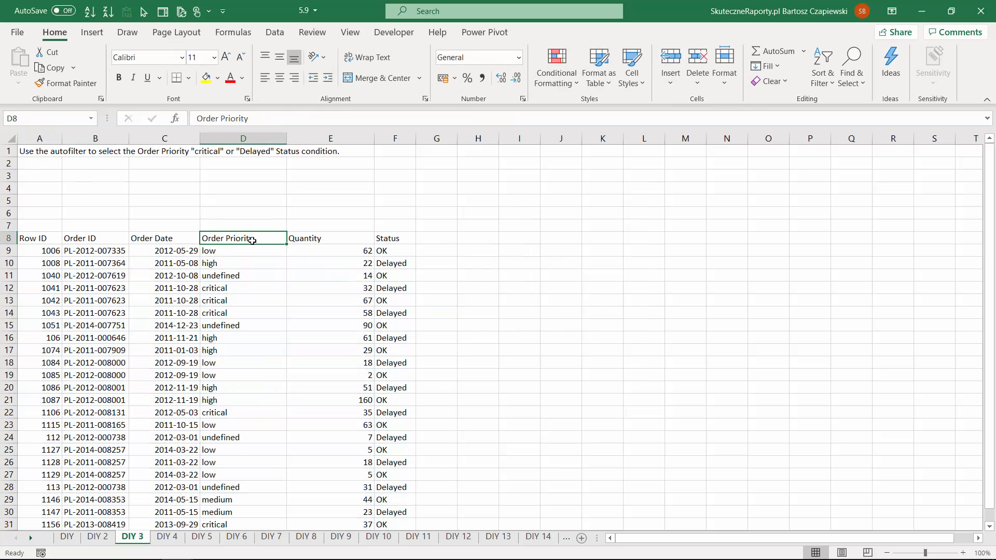
key("ctrl+shift+l")
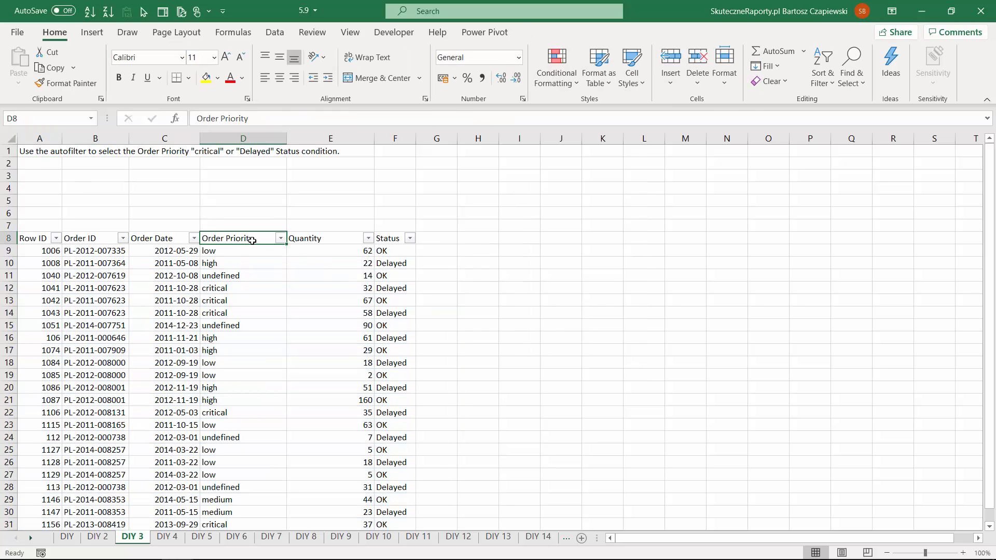
left_click(281, 238)
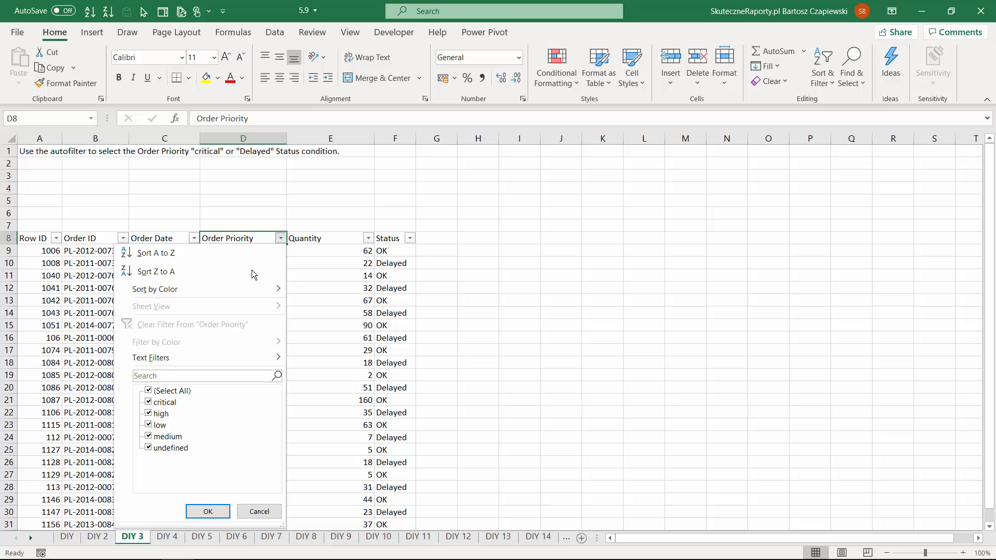
left_click(148, 391)
left_click(148, 402)
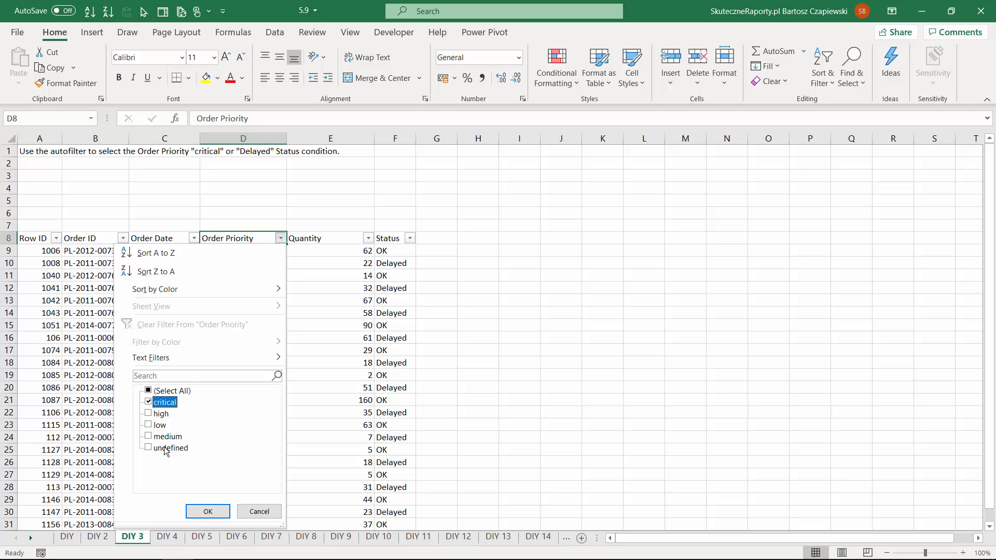
left_click(207, 512)
- Filter the Status column to Delayed only, and remove the autofilter from the list
left_click(410, 238)
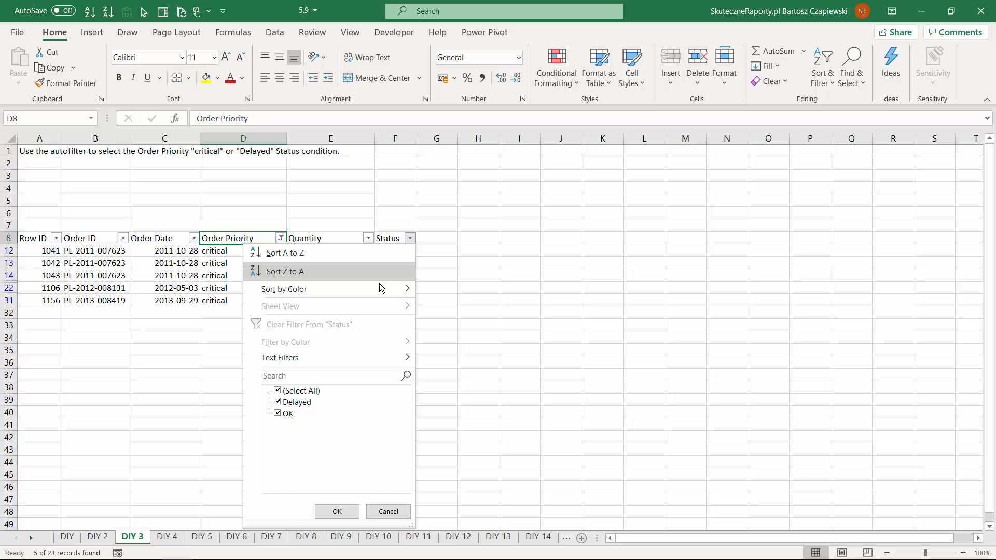
left_click(279, 391)
left_click(279, 402)
left_click(337, 512)
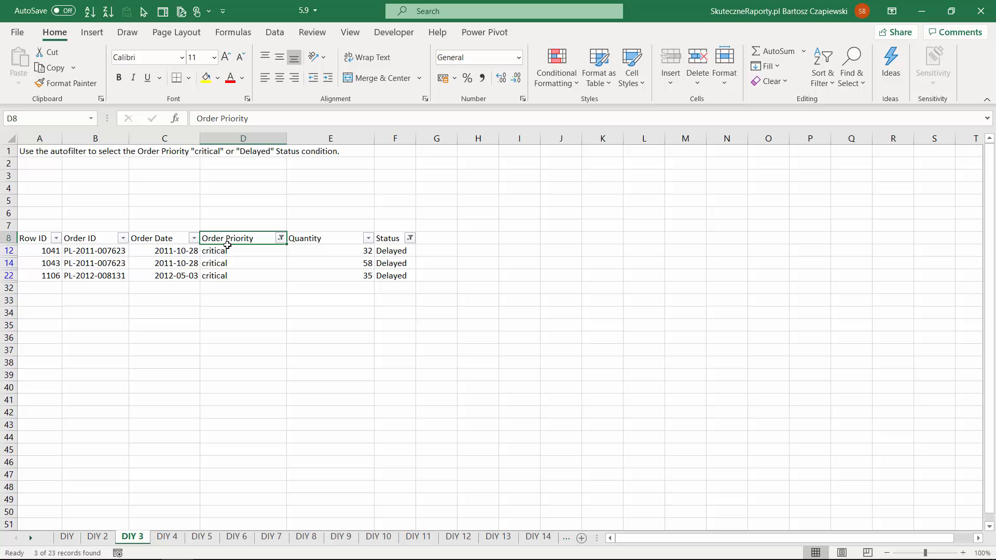
key("ctrl+shift+l")
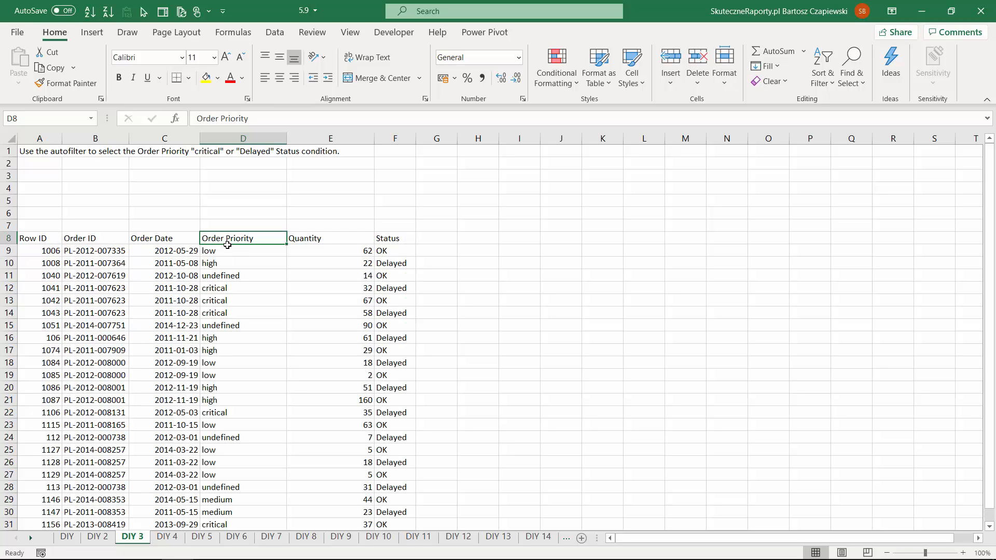
- Add a column header Condition in cell G8, beside Status
left_click(430, 239)
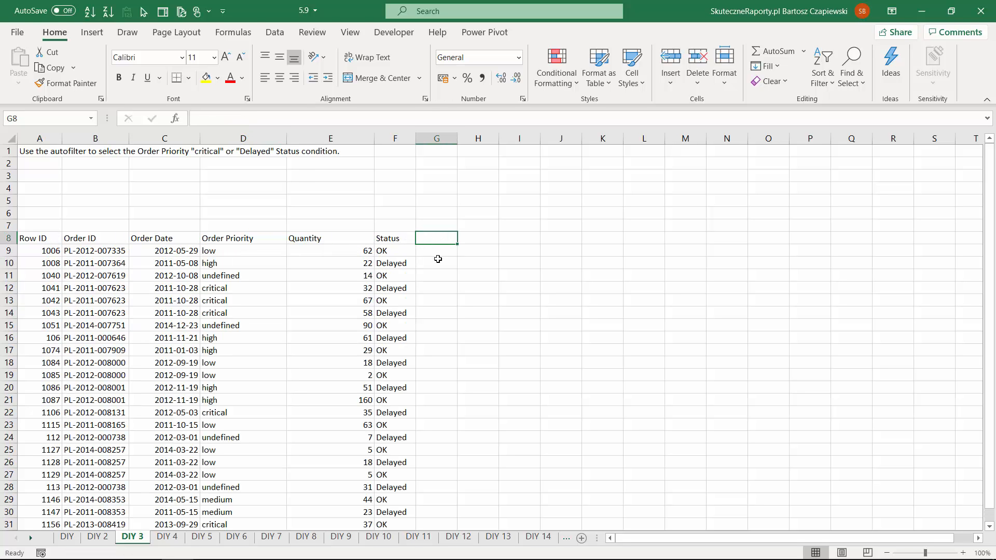
type("Condition")
key("Return")
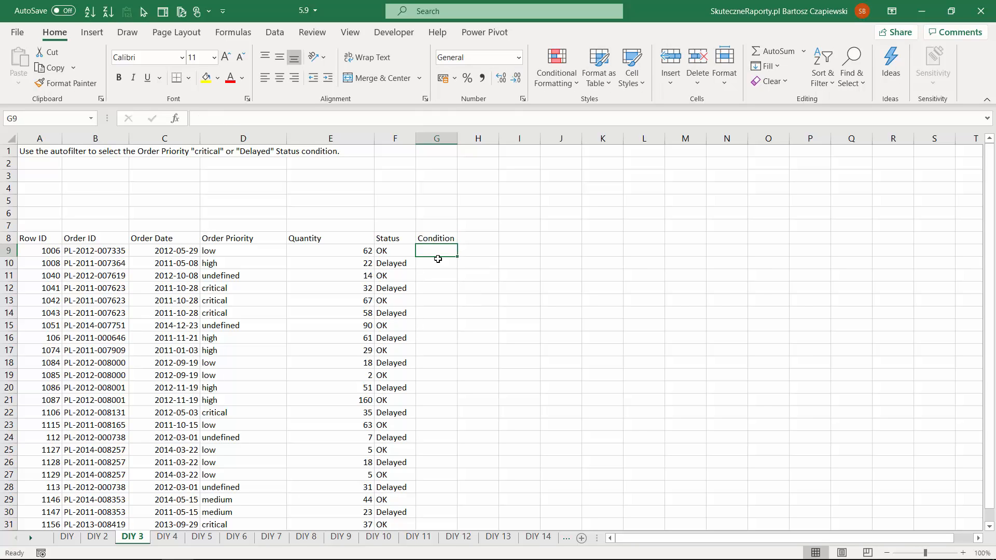
- Enter =OR(D9="critical";F9="Delayed") in G9 and fill the formula down the Condition column
type("=")
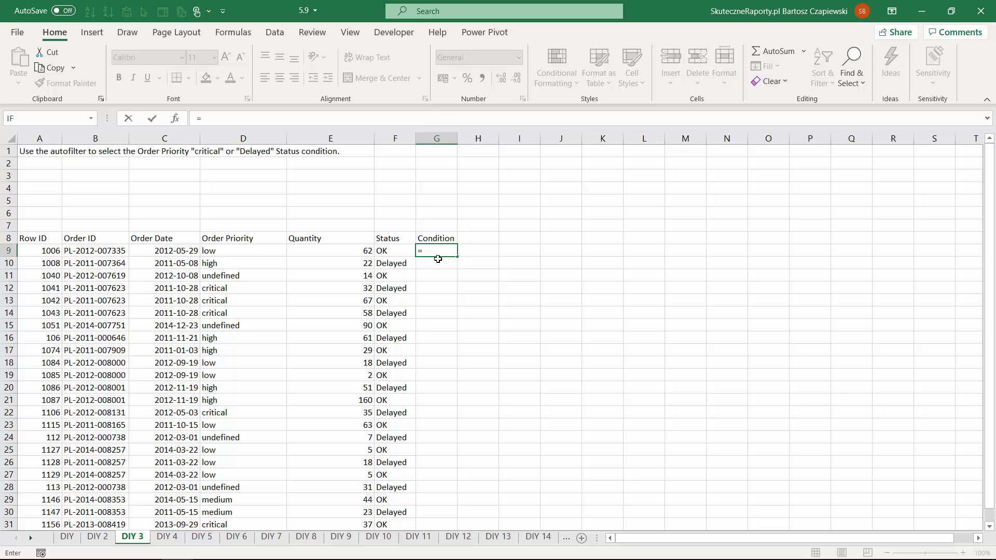
type("or")
key("Tab")
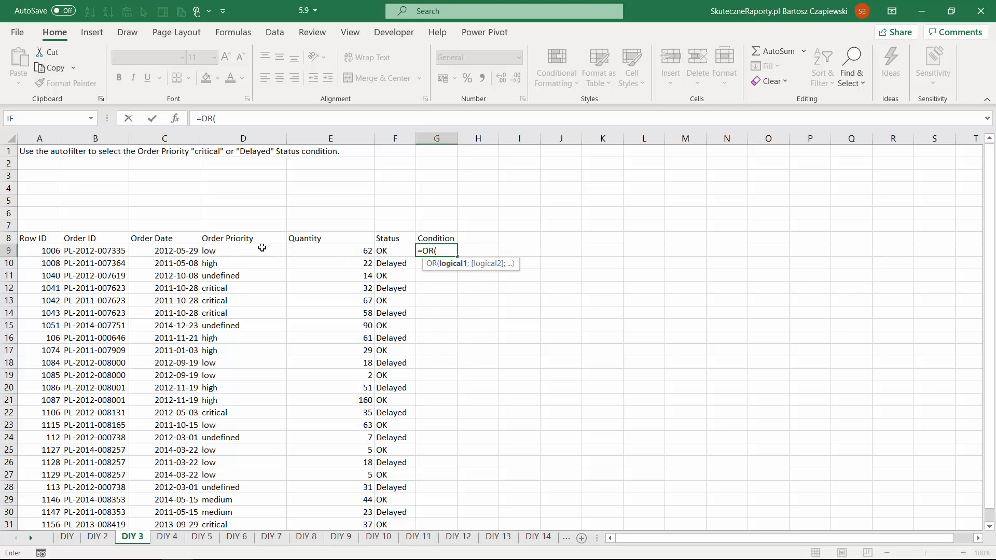
left_click(230, 252)
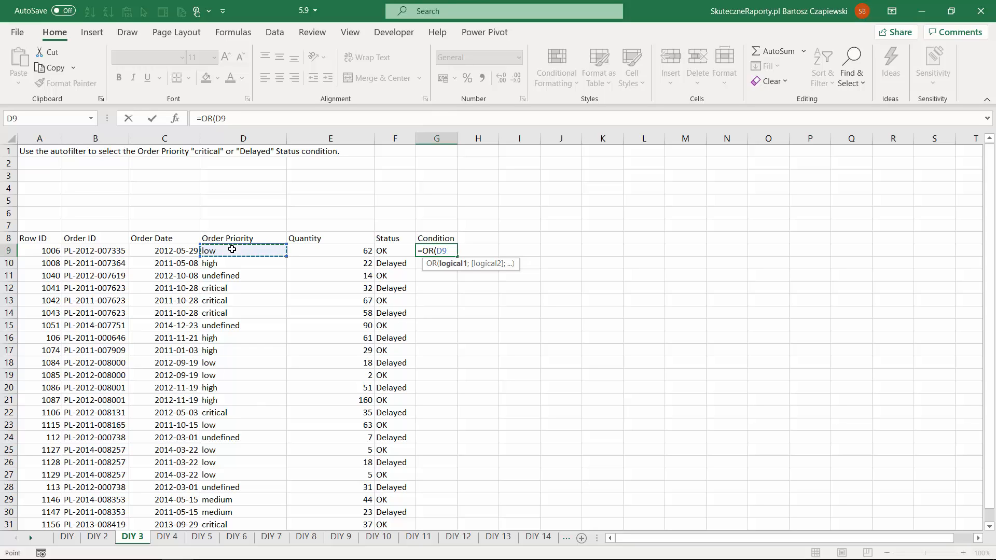
type("=\"critical\";")
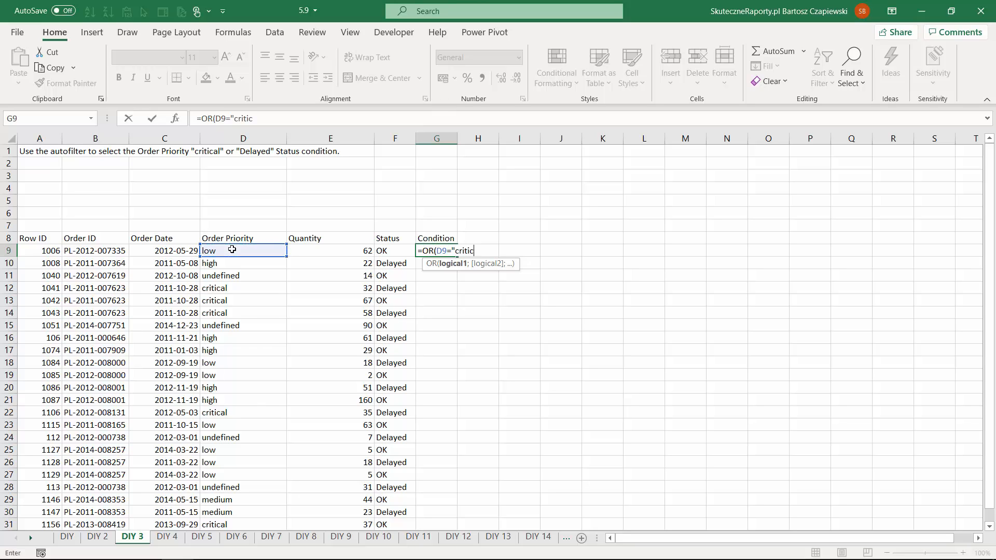
left_click(390, 251)
type("+")
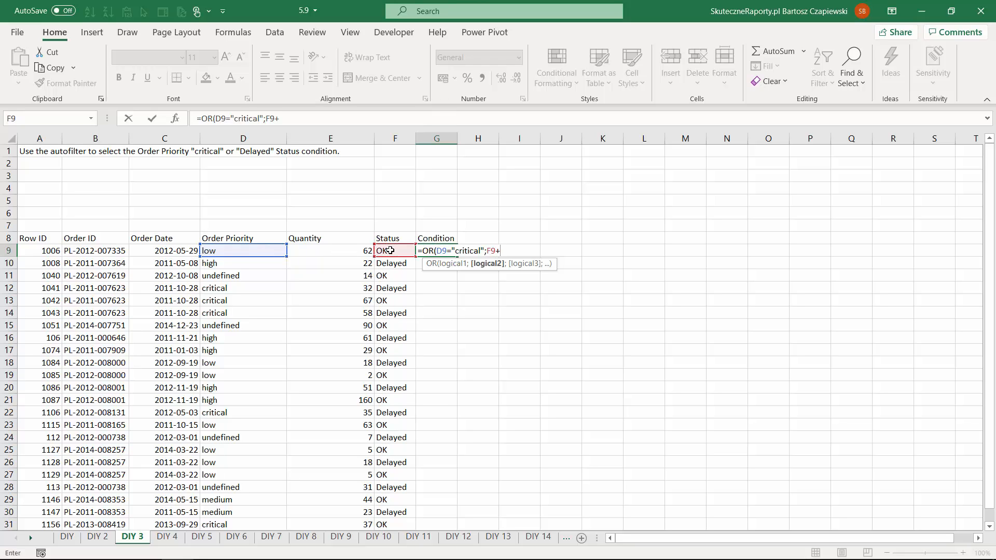
key("BackSpace")
type("=\"Delayed\")")
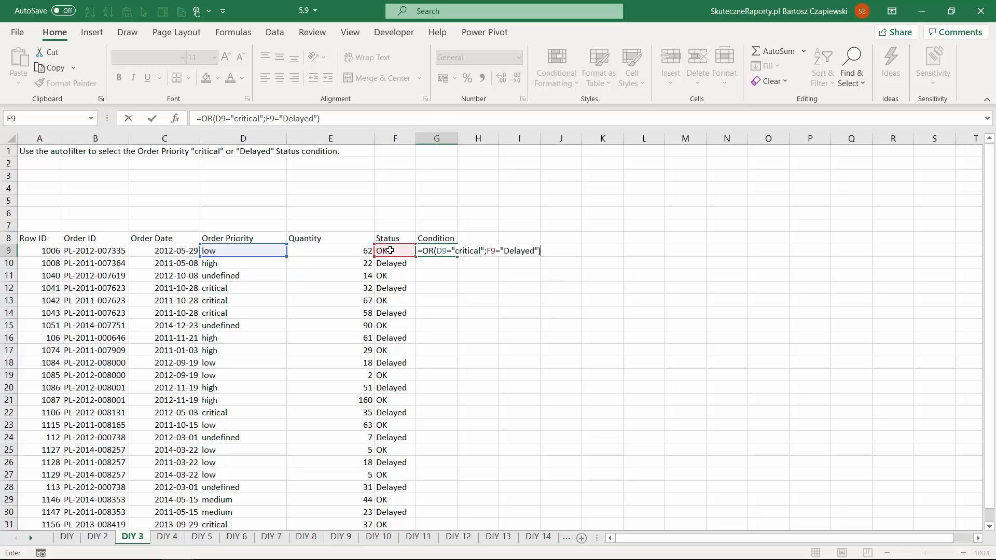
key("Return")
left_click(435, 250)
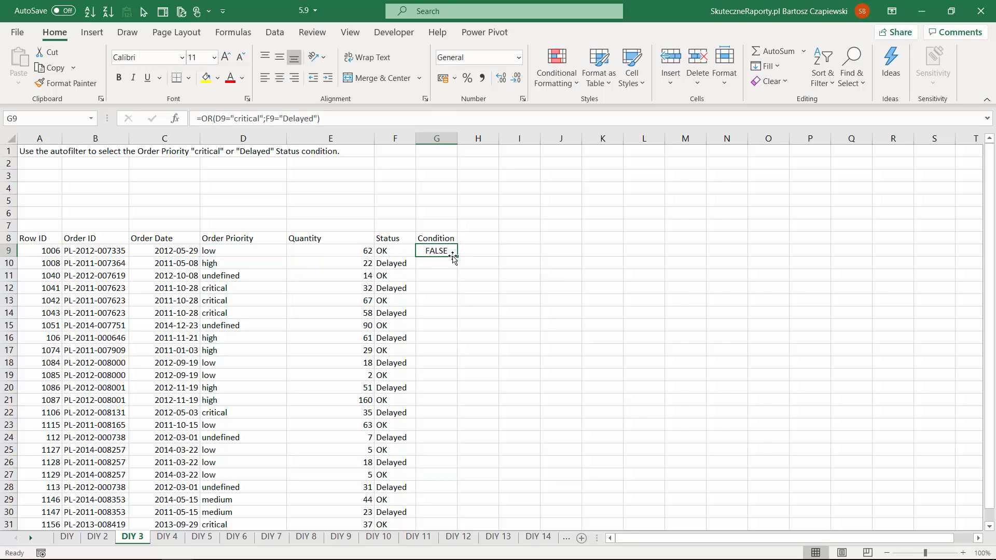
double_click(457, 257)
- Turn on the autofilter for the orders list and filter the Condition column to TRUE only
left_click(446, 240)
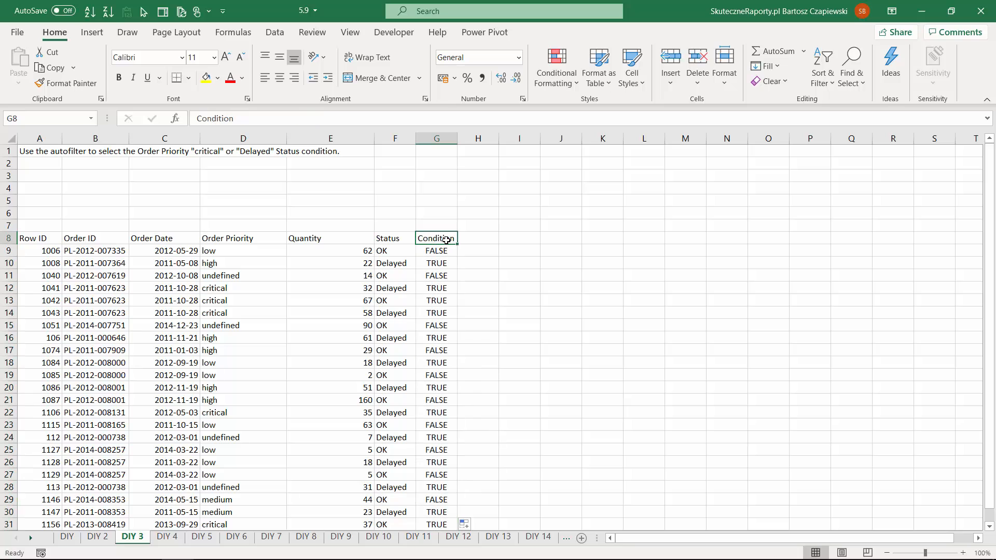
key("ctrl+shift+l")
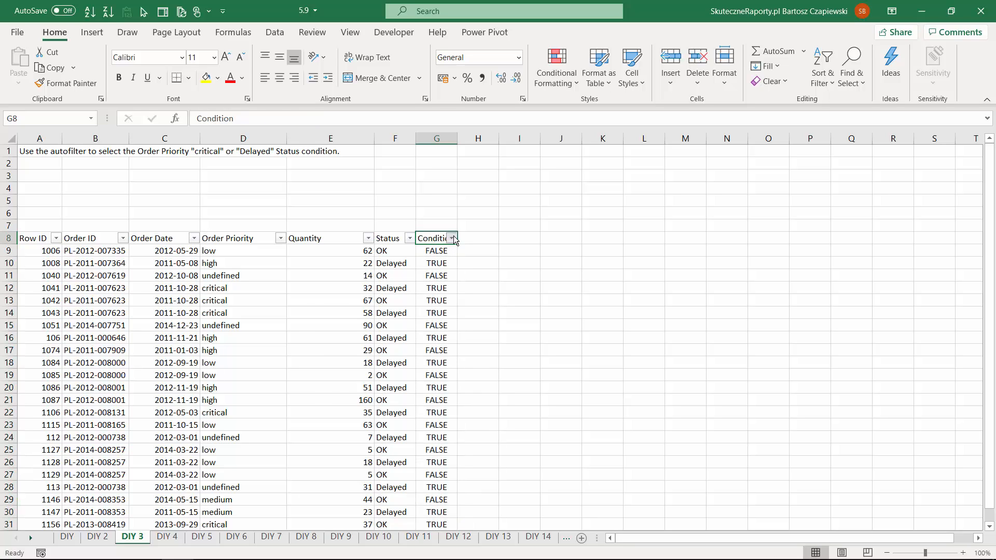
left_click(452, 238)
left_click(319, 403)
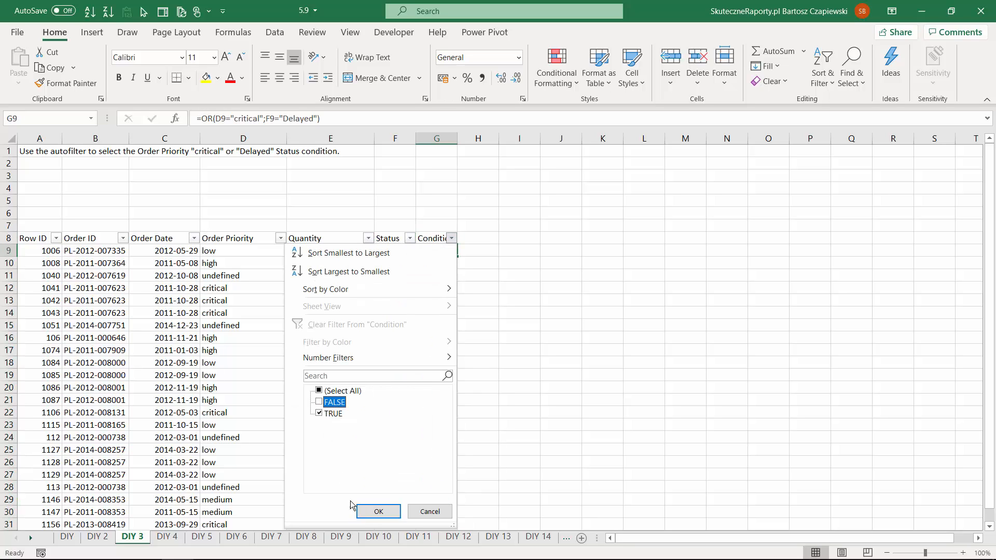
left_click(378, 511)
- On the DIY 4 sheet, turn on the autofilter and filter the Status column to Delayed only
key("ctrl+Page_Down")
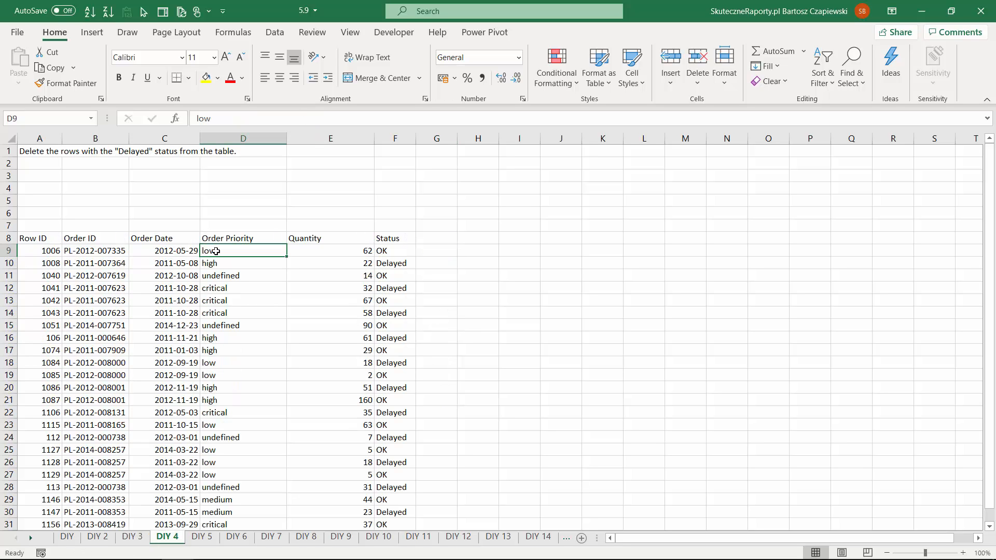
key("ctrl+shift+l")
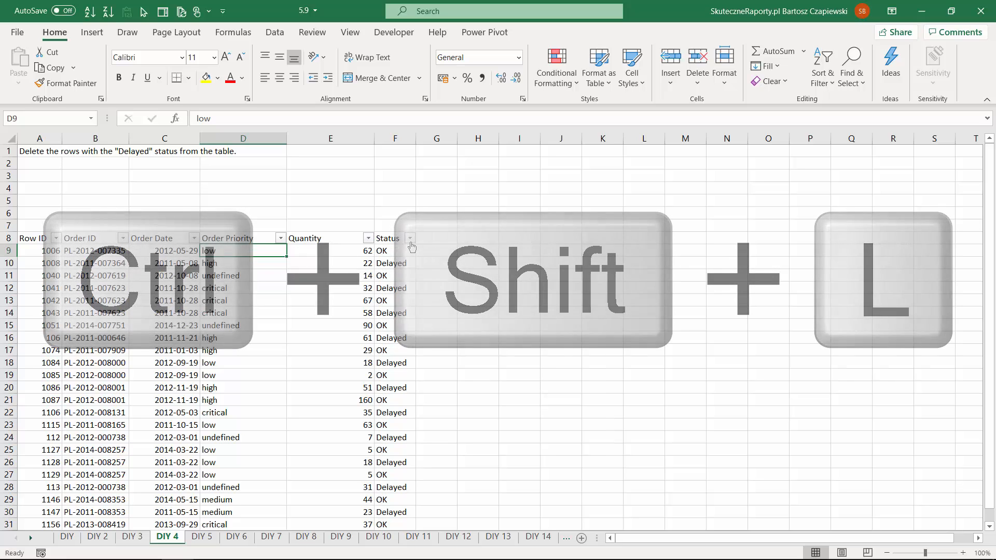
left_click(410, 238)
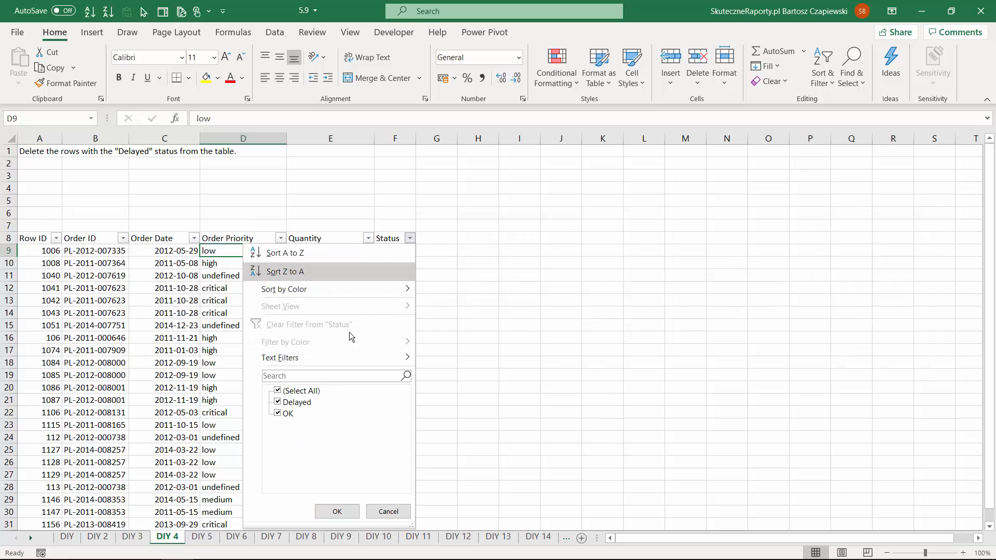
left_click(278, 414)
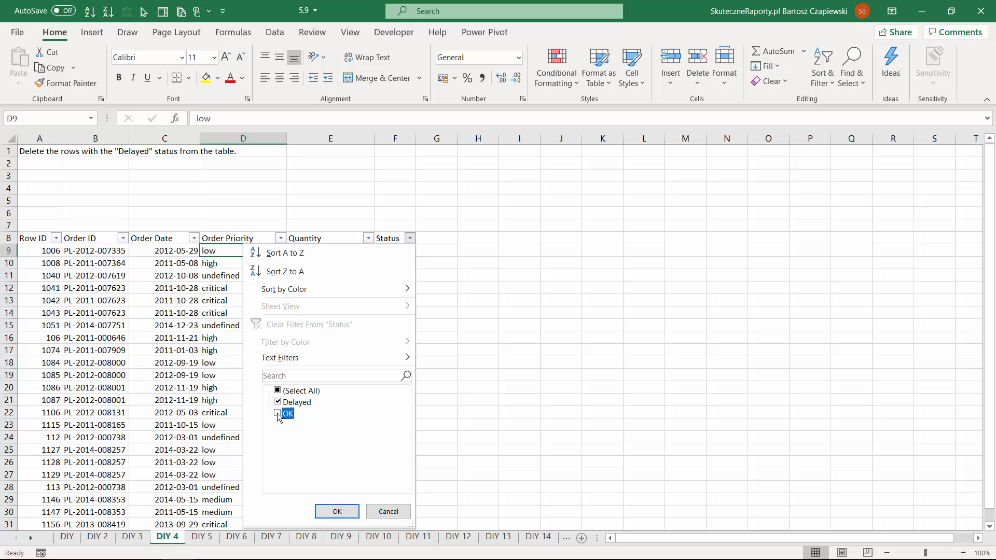
left_click(337, 512)
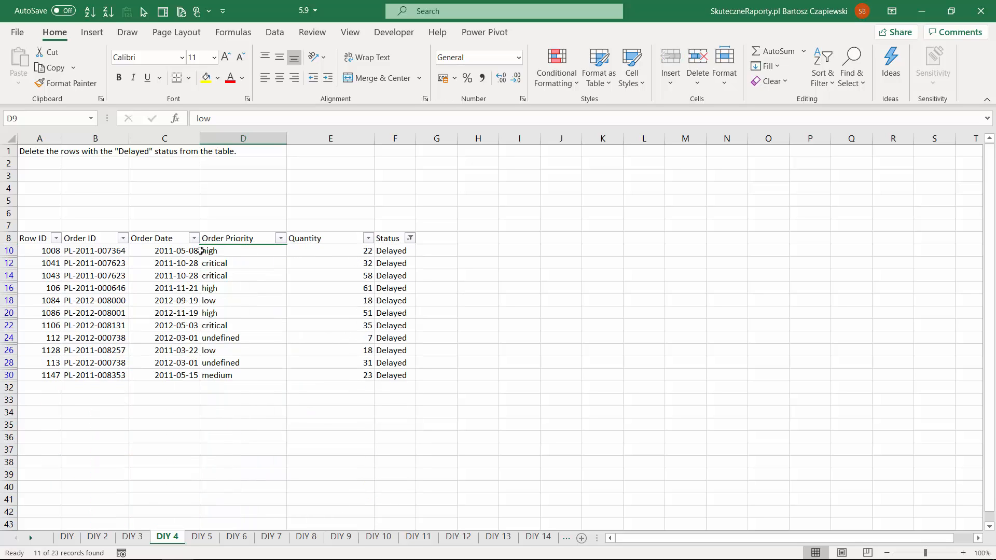
- Delete the filtered rows with Delayed status from the orders list as entire sheet rows
left_click_drag(39, 252, 387, 379)
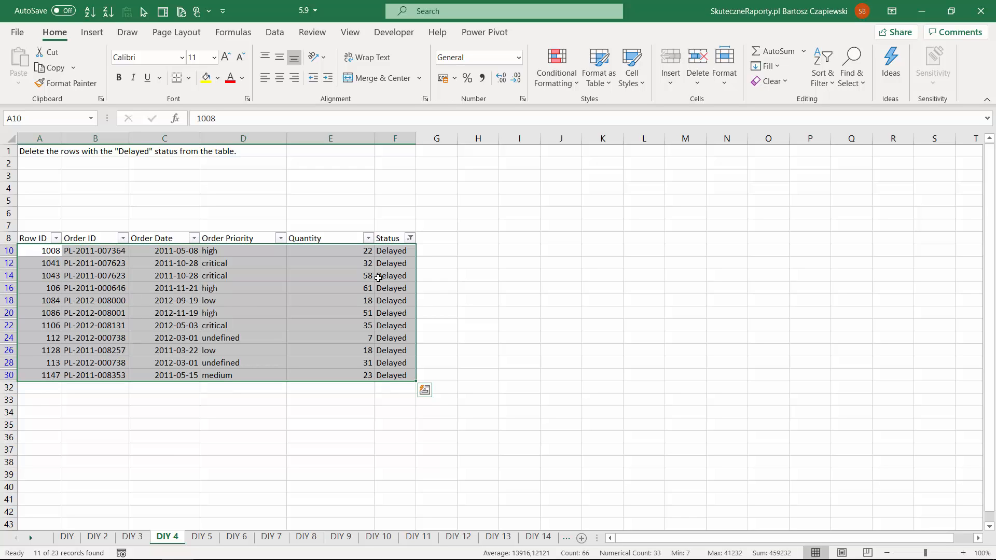
right_click(388, 252)
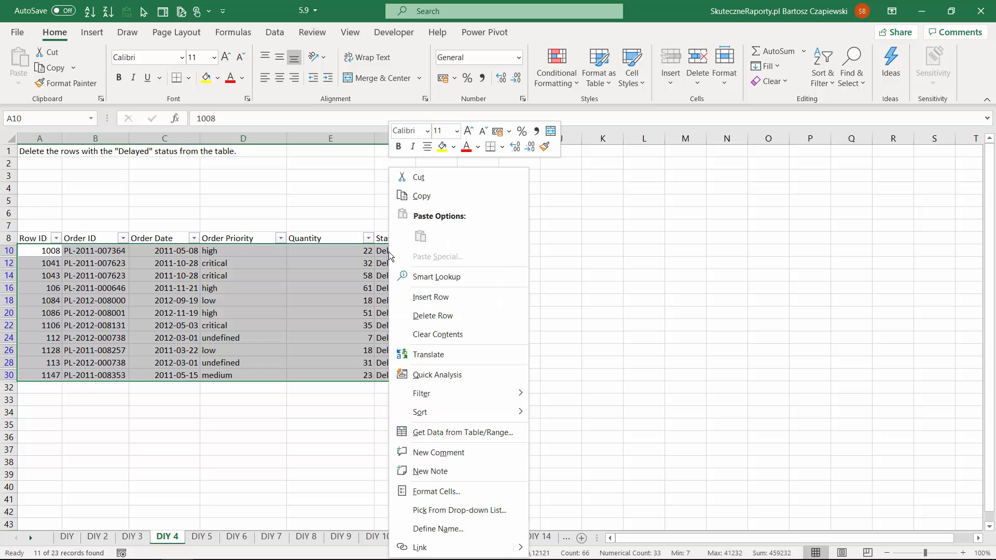
left_click(446, 314)
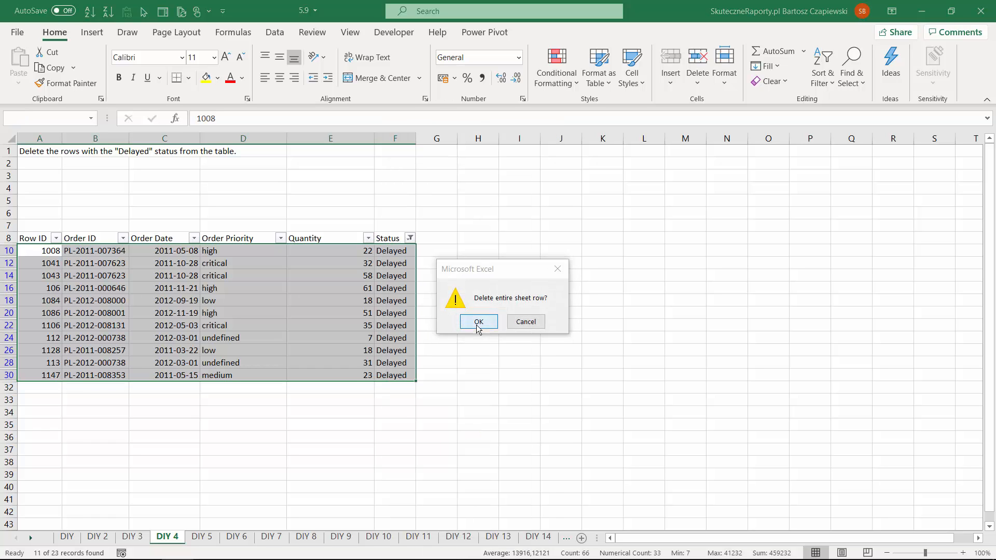
left_click(477, 323)
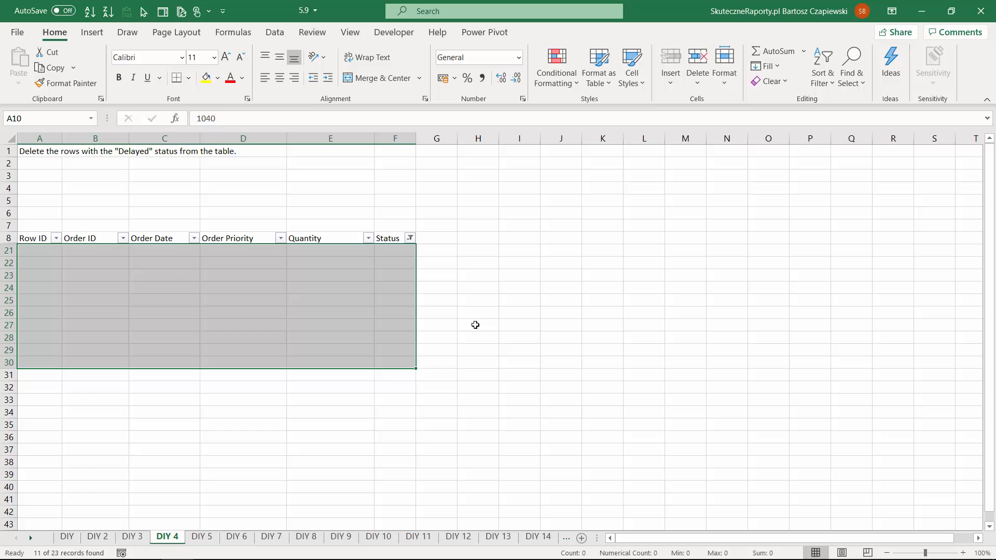
- Change the Status column's filter to show the remaining orders with OK status
left_click(410, 238)
left_click(278, 402)
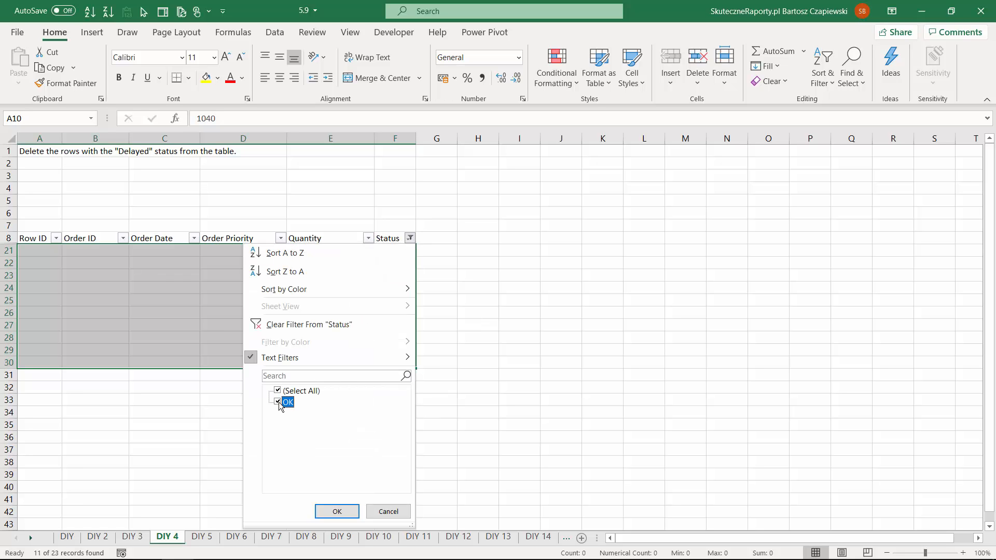
left_click(337, 512)
left_click(323, 308)
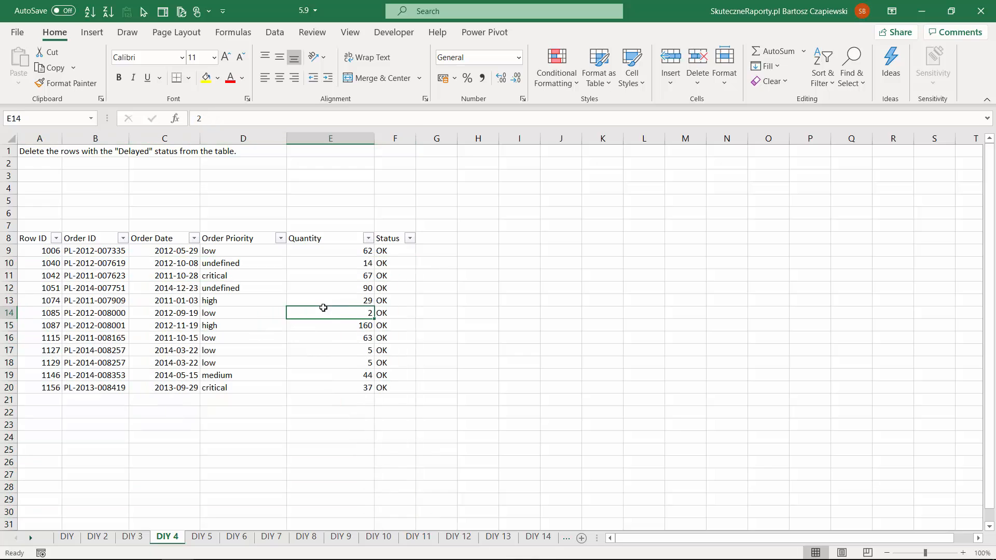
- On the DIY 5 sheet, add a column header year in cell G8, beside Status
key("ctrl+Page_Down")
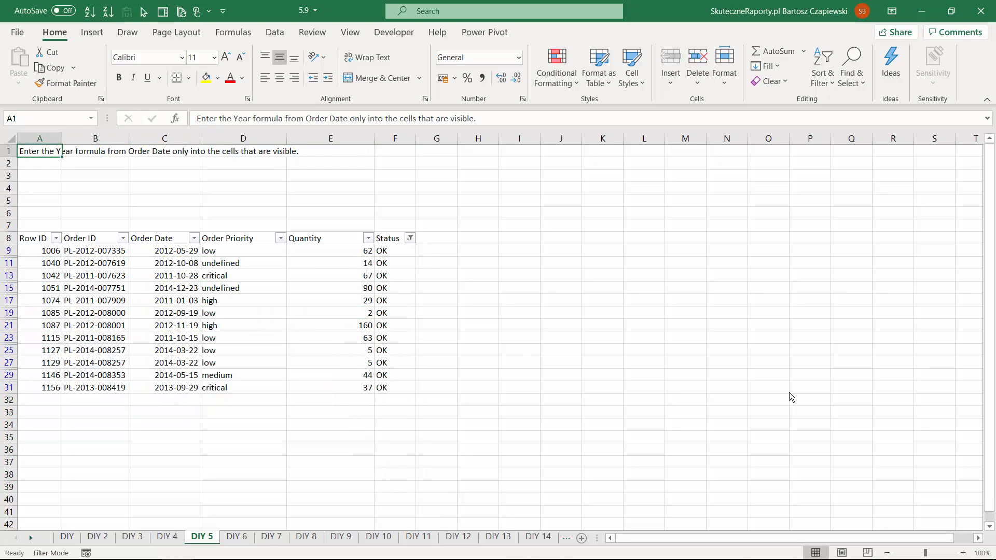
left_click(433, 237)
type("year")
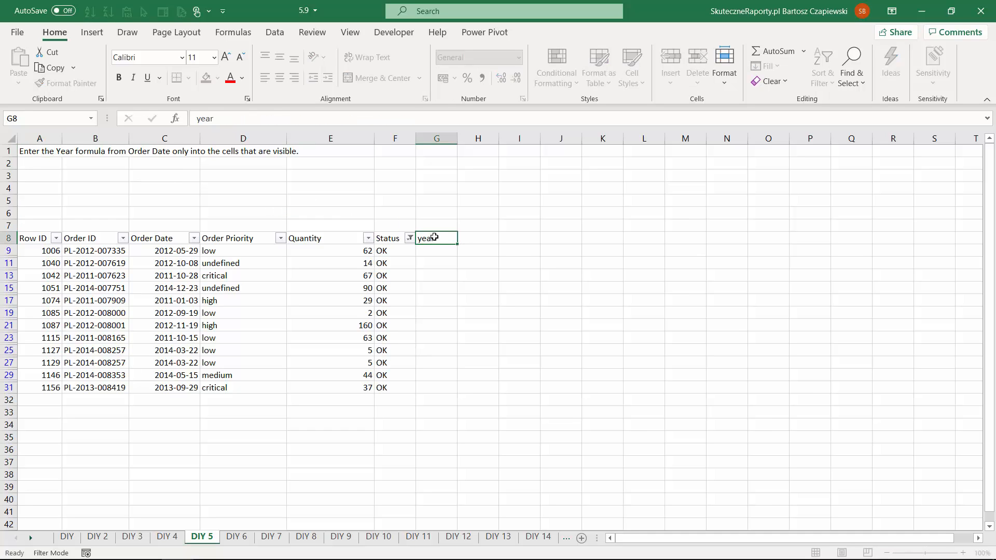
key("Return")
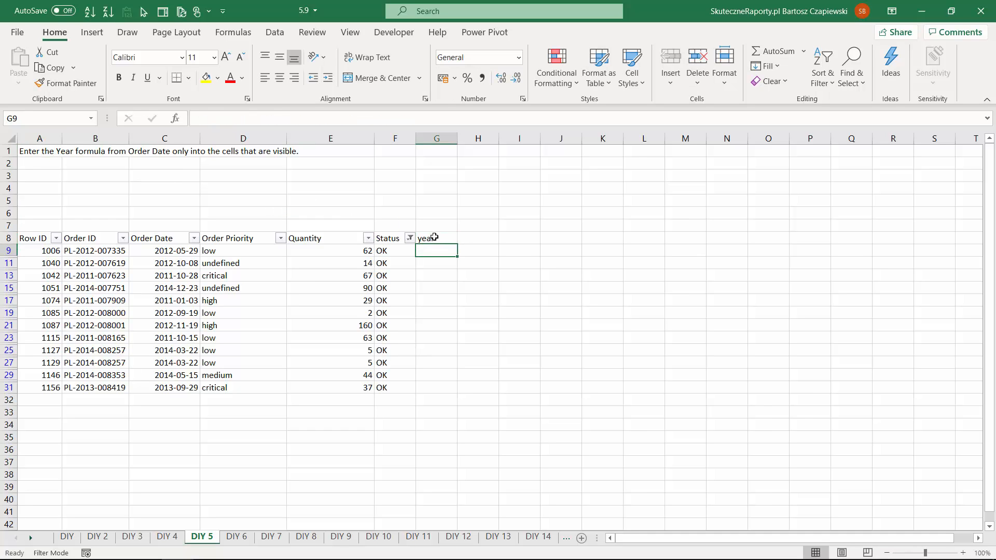
- Enter =YEAR(C9) into all the visible cells of the year column at once, from G9 to G31
left_click_drag(432, 253, 429, 382)
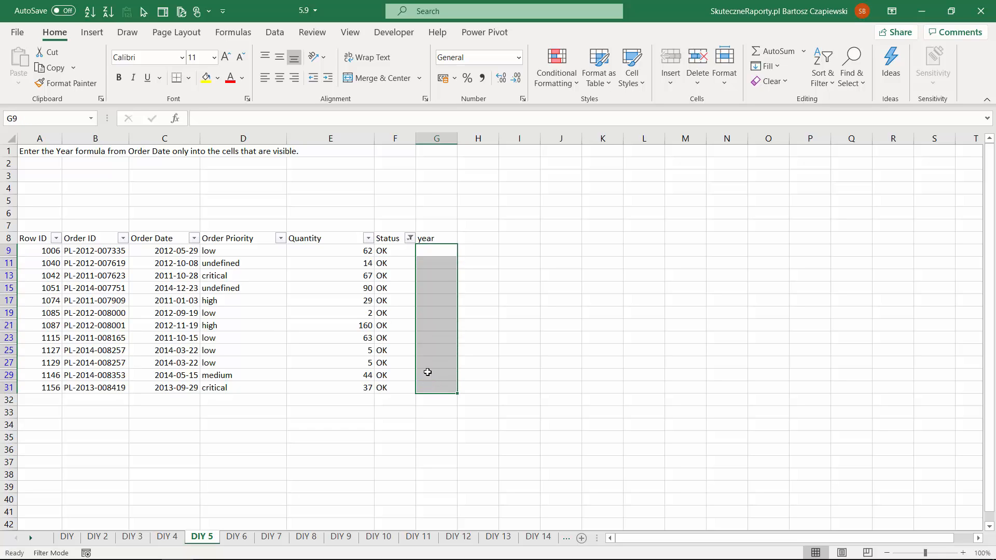
type("=year")
key("Tab")
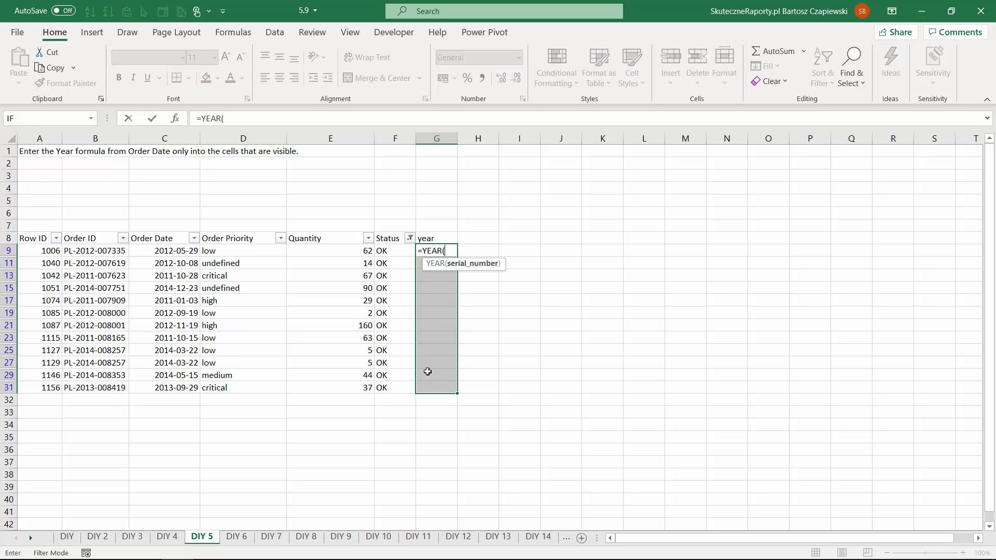
left_click(173, 252)
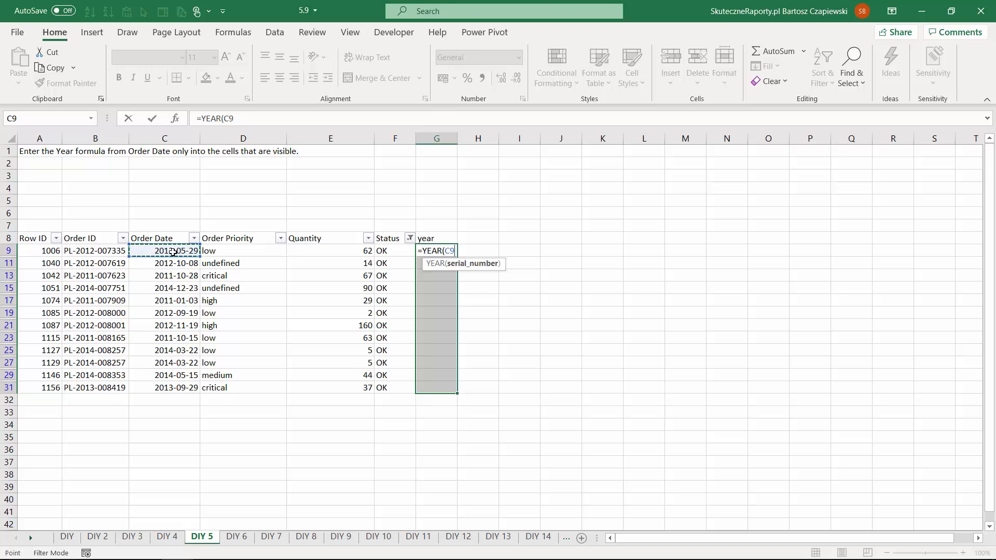
type(")")
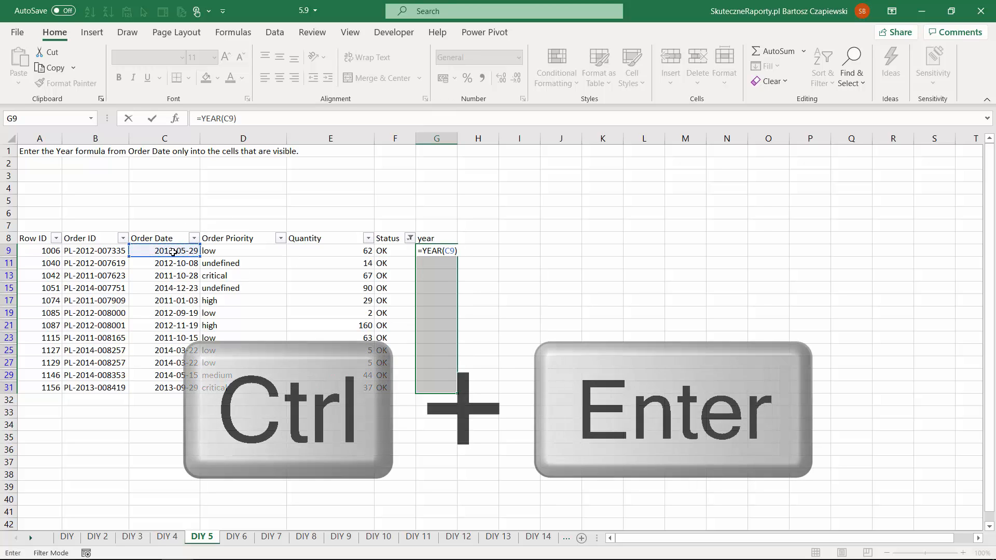
key("ctrl+Return")
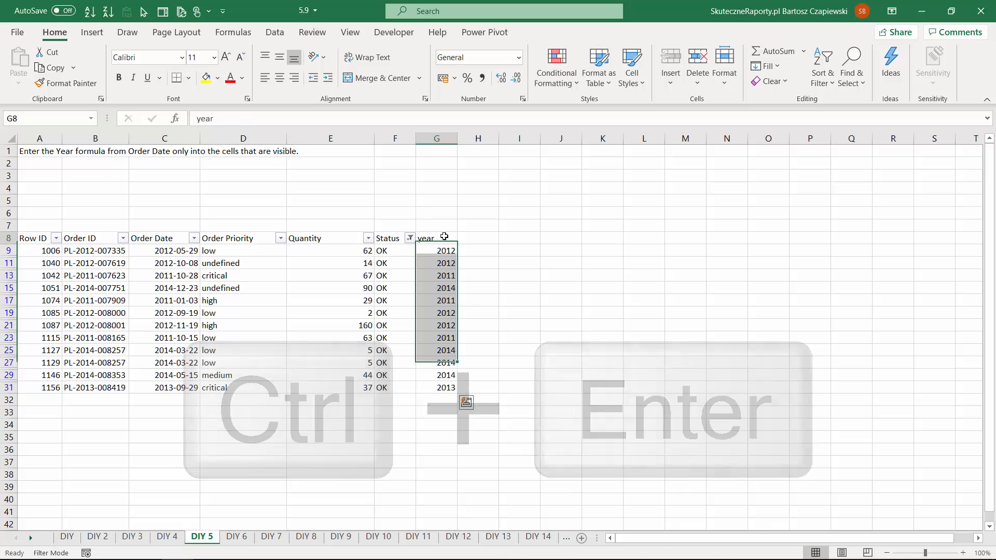
- Turn the autofilter off and on again to clear the Status filter and include the year column, and check the formulas across all rows
left_click(445, 237)
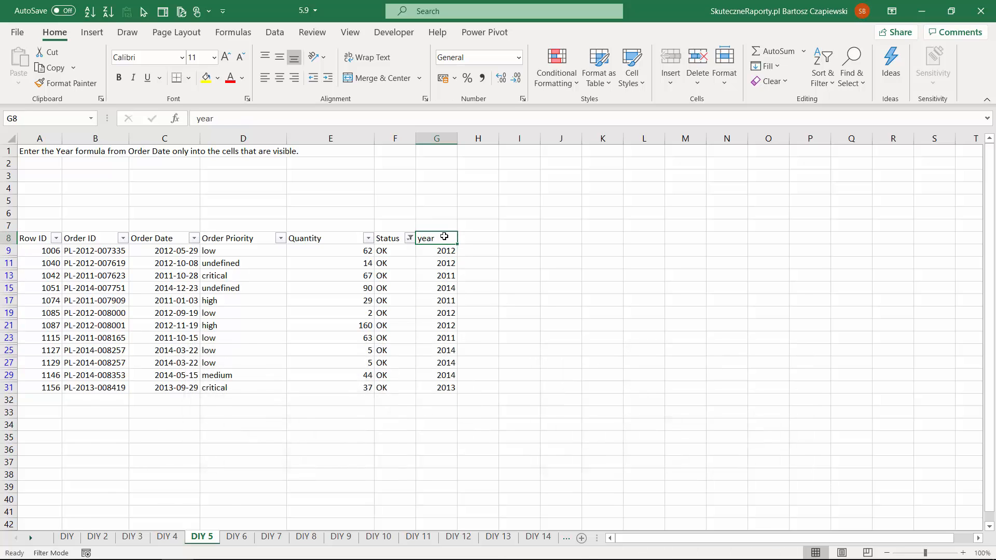
key("ctrl+shift+l")
key("ctrl+shift+l")
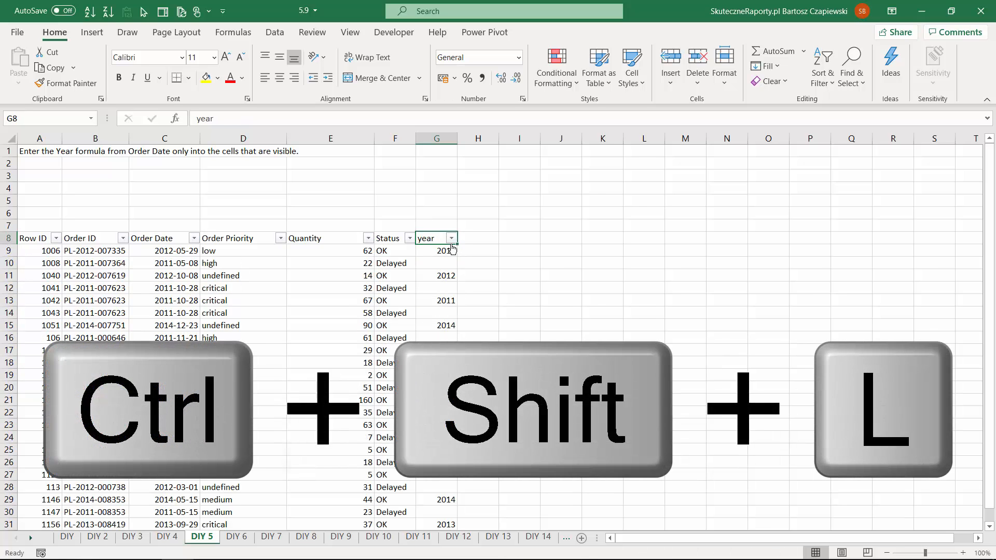
scroll(441, 296, "down", 7)
scroll(433, 285, "up", 7)
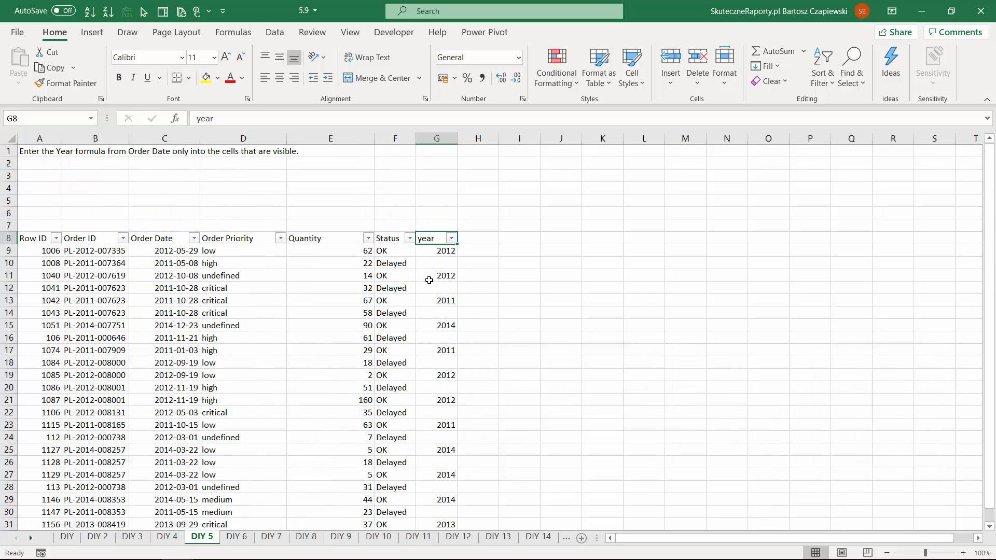
- On the DIY 6 sheet, try to sort the orders A to Z by Order Priority without an autofilter, and undo the sort
key("ctrl+Page_Down")
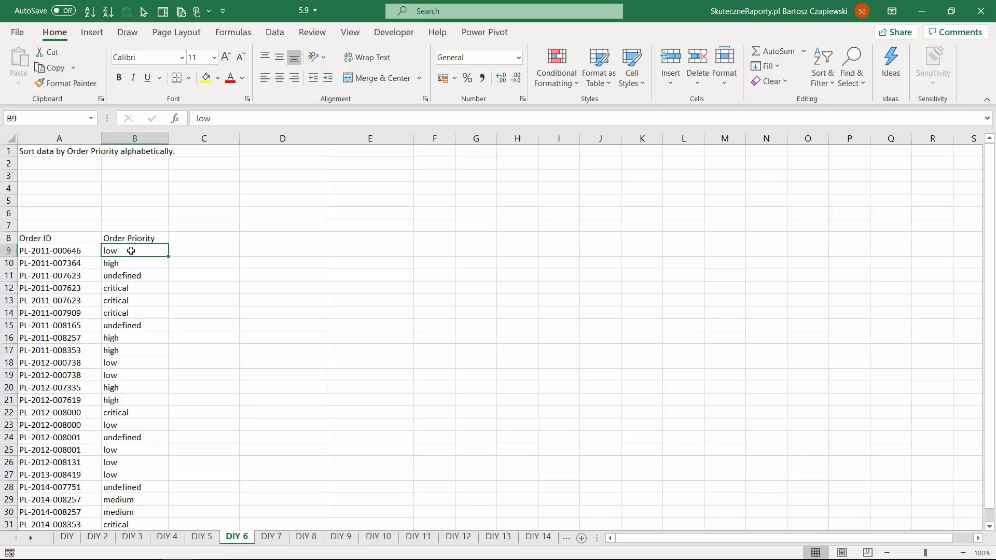
left_click(816, 77)
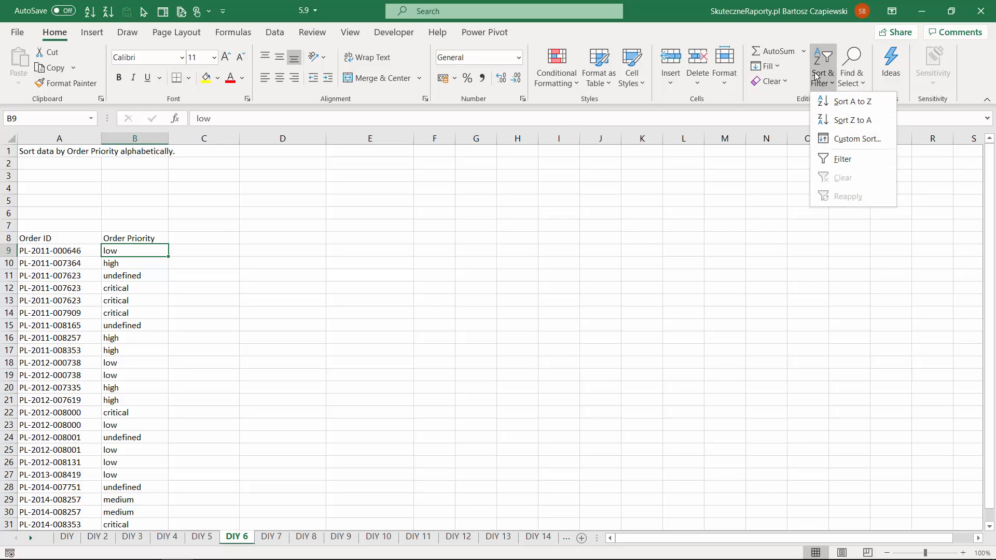
left_click(849, 103)
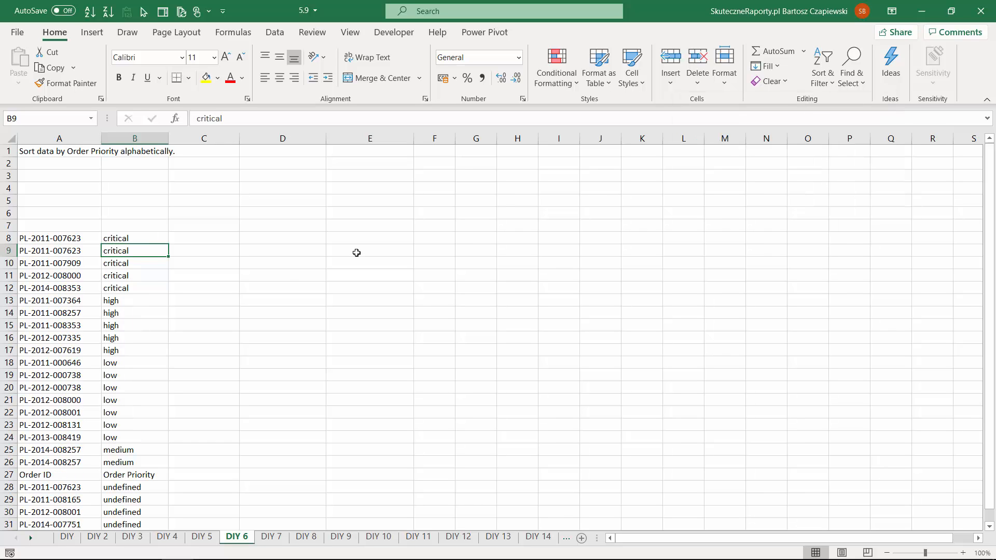
key("ctrl+z")
- Turn on the autofilter for the DIY 6 orders list and sort the Order Priority column A to Z
left_click(128, 253)
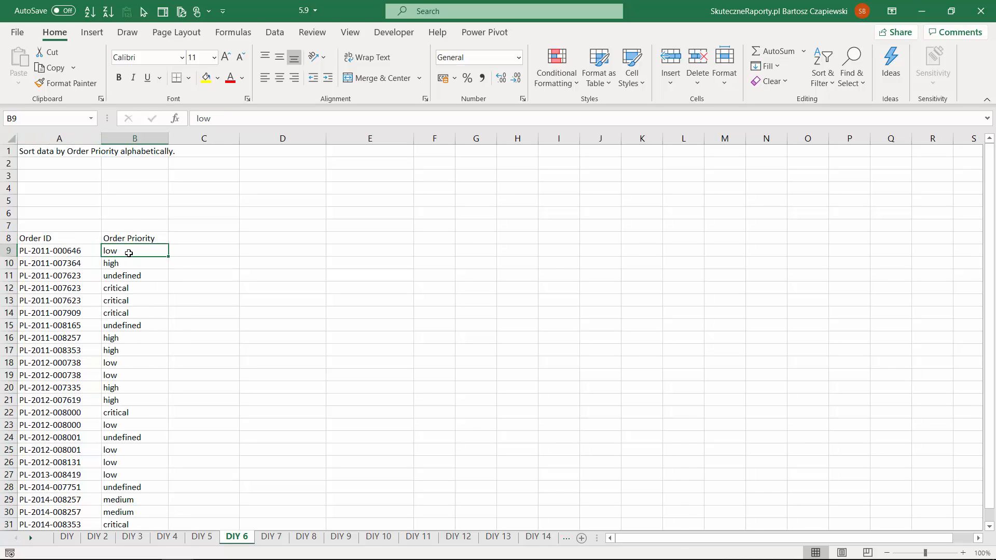
left_click(134, 239)
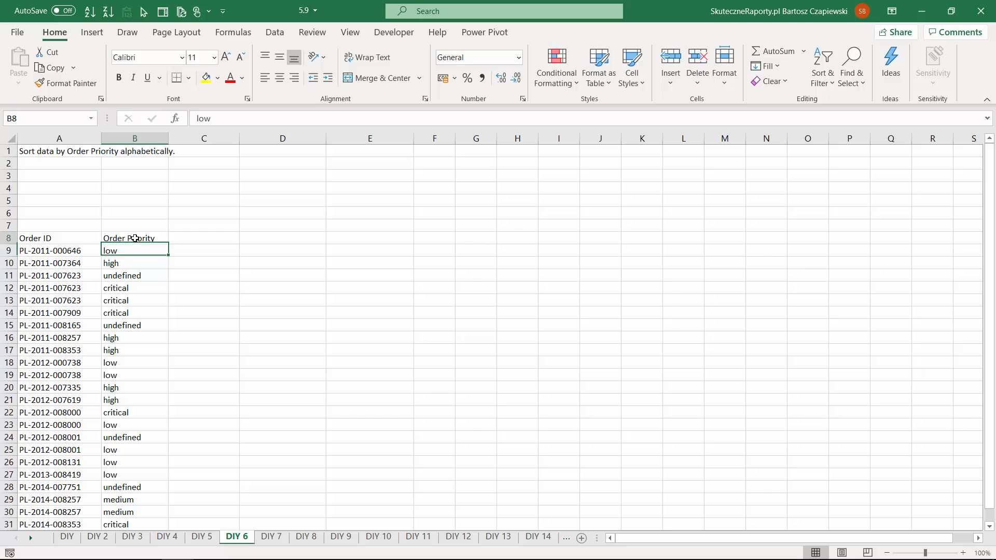
key("ctrl+shift+l")
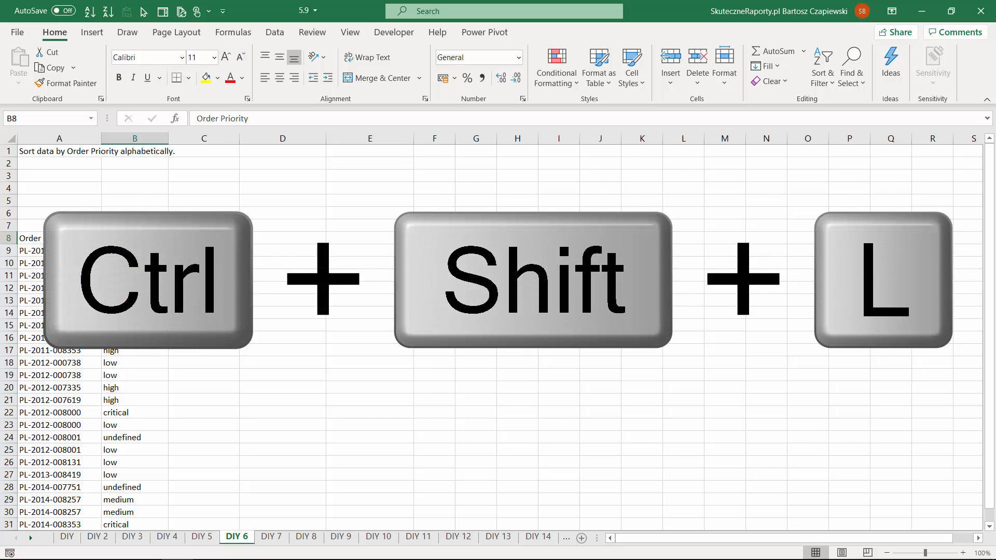
left_click(162, 238)
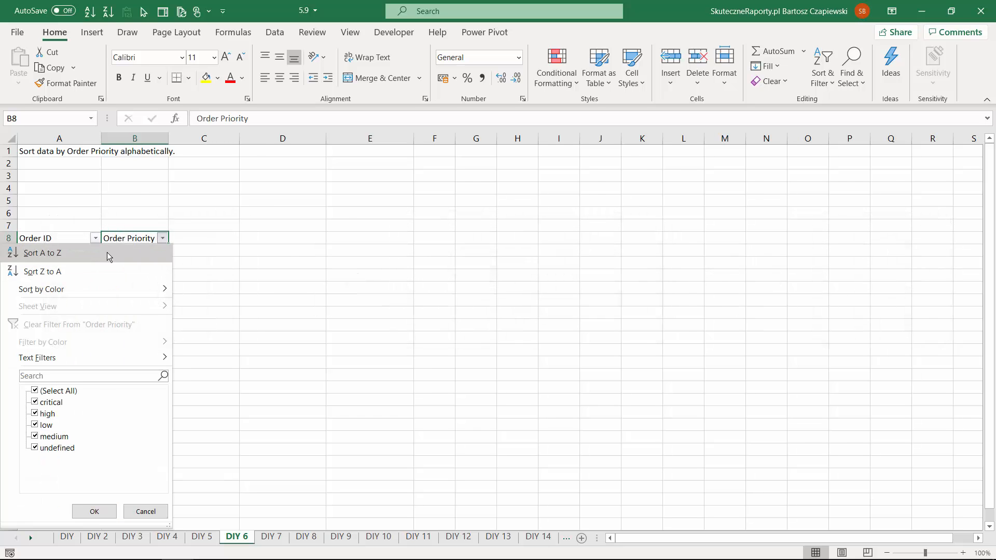
left_click(108, 255)
- On the DIY 7 sheet, number the listed priorities from 1 to 5 in cells E1:E5, beside low through undefined
key("ctrl+Page_Down")
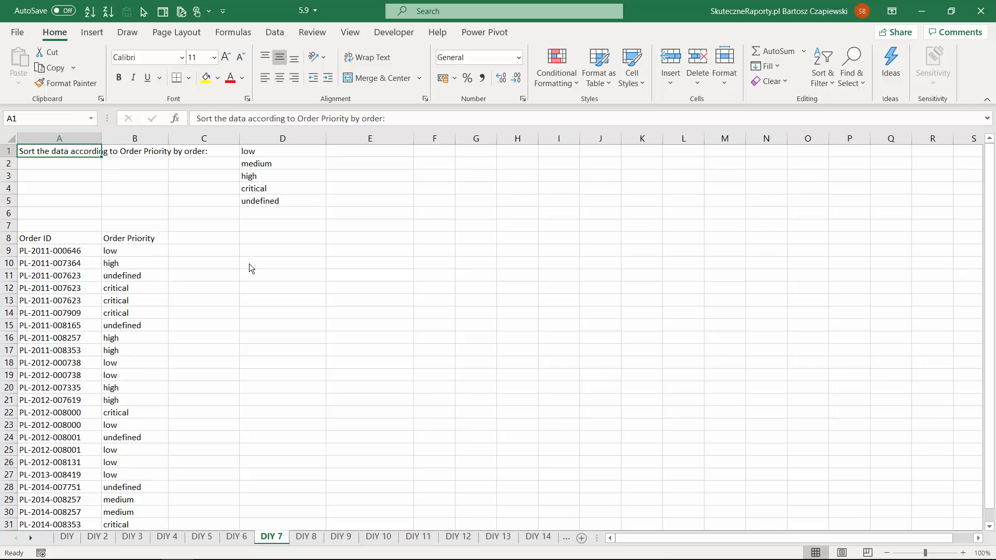
left_click(274, 153)
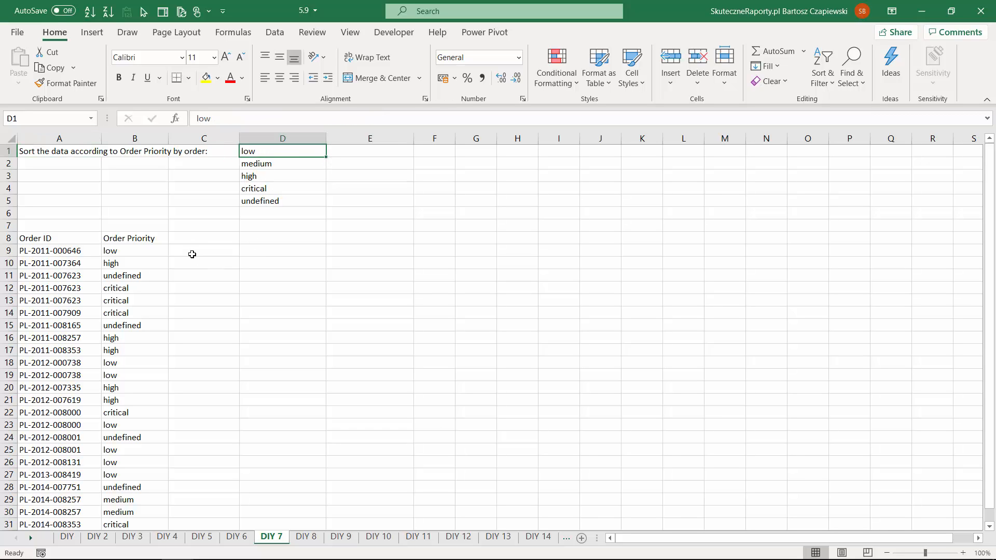
left_click(346, 154)
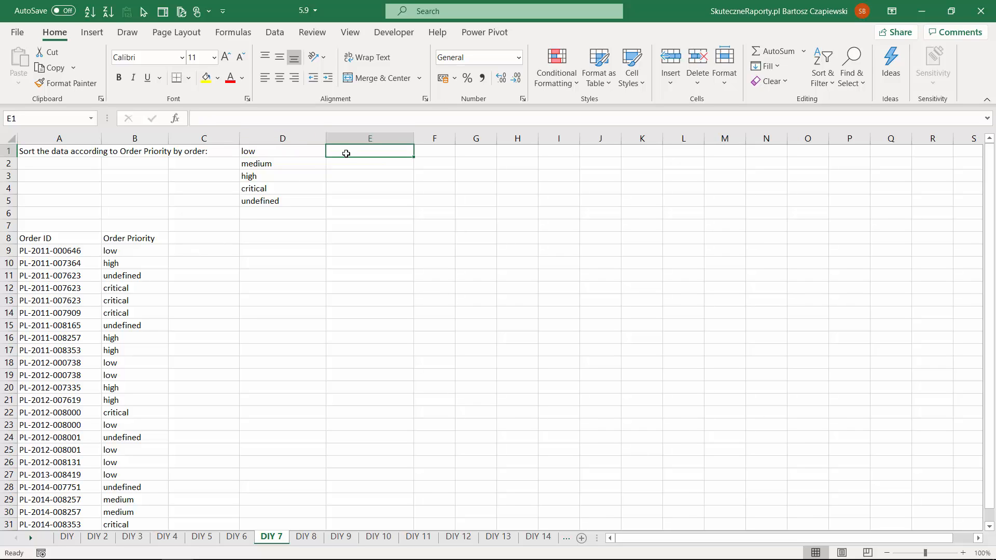
type("1")
key("Return")
type("2")
key("Return")
left_click_drag(366, 152, 408, 204)
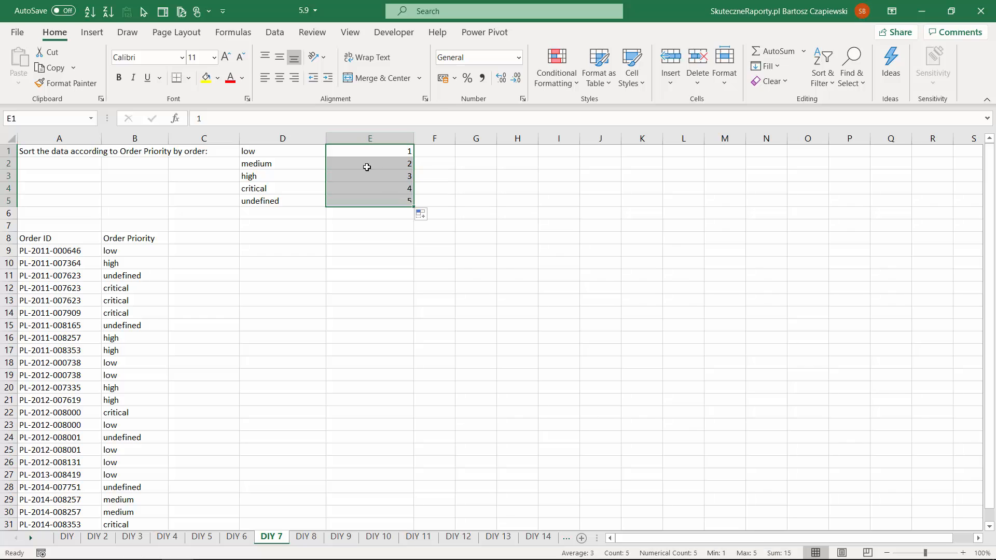
- Add a column header Sort in cell C8, beside Order Priority
left_click(188, 240)
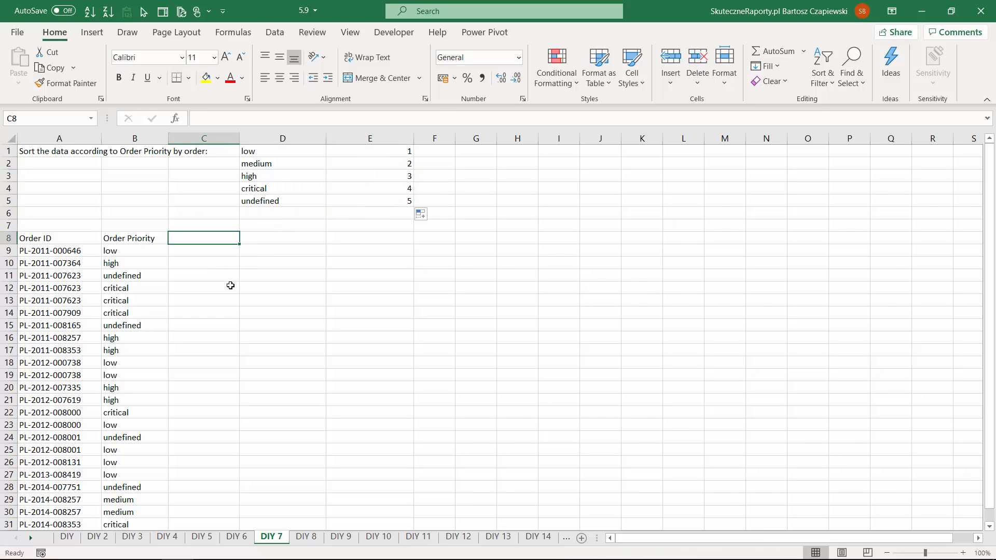
type("Sort")
key("Return")
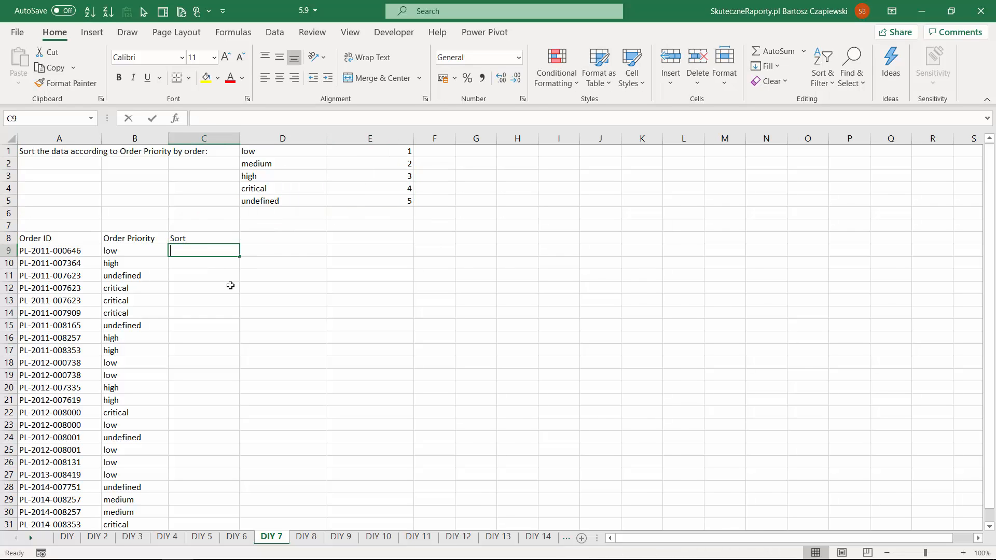
- Enter =VLOOKUP(B9;D:E;2;0) in C9 and fill the formula down the Sort column
type("=vlo")
key("Tab")
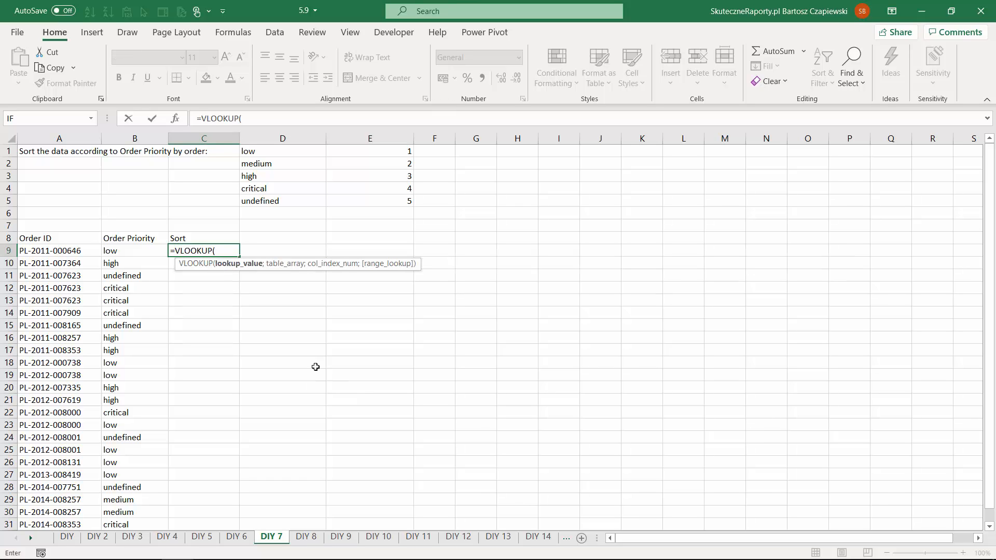
left_click(128, 249)
type(";")
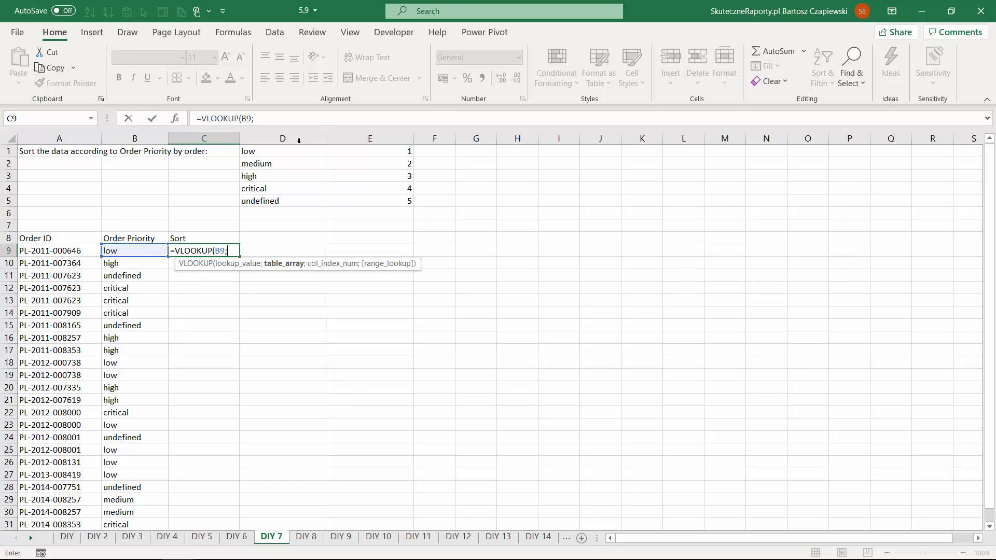
left_click(283, 138)
left_click_drag(386, 140, 387, 140)
type(";2;0)")
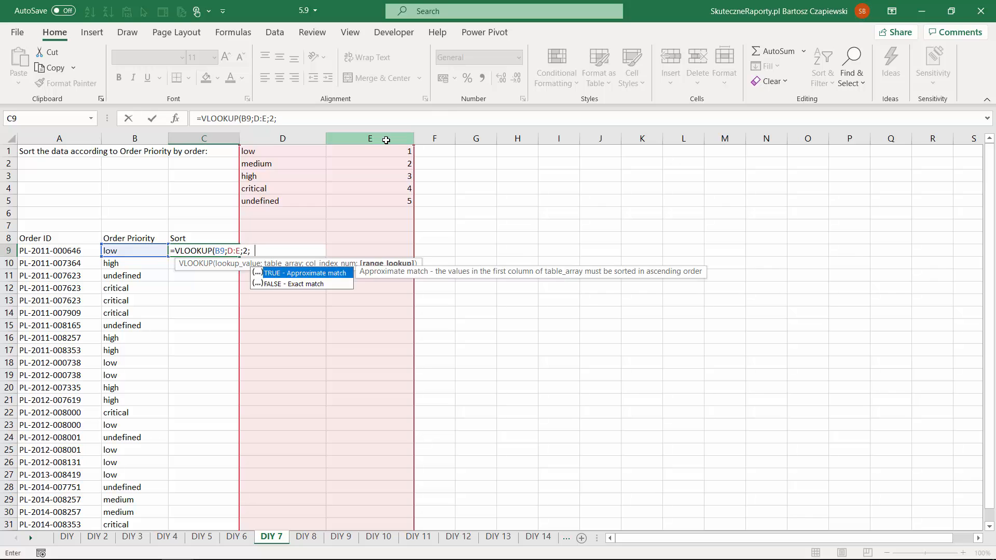
key("ctrl+Return")
left_click(229, 249)
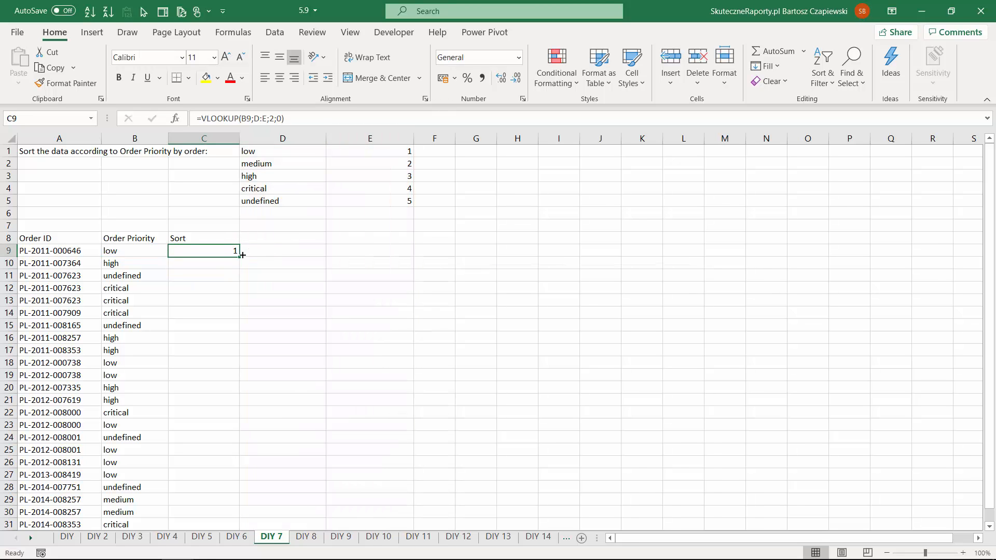
left_click_drag(239, 256, 239, 255)
double_click(239, 256)
- Turn on the autofilter for the DIY 7 order list, including the Sort column
left_click(224, 238)
key("ctrl+shift+l")
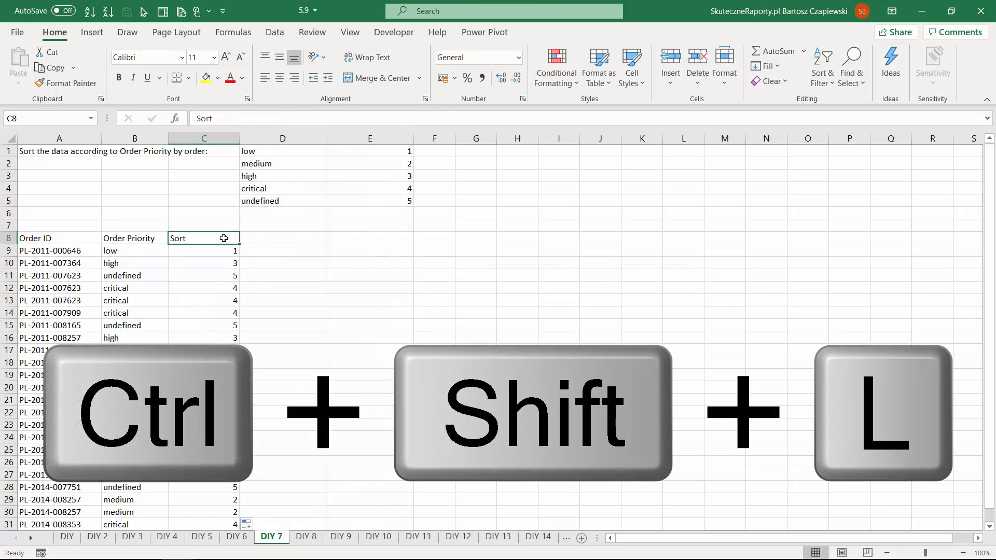
- Sort the list by the Sort column from smallest to largest, and undo the sort
left_click(233, 238)
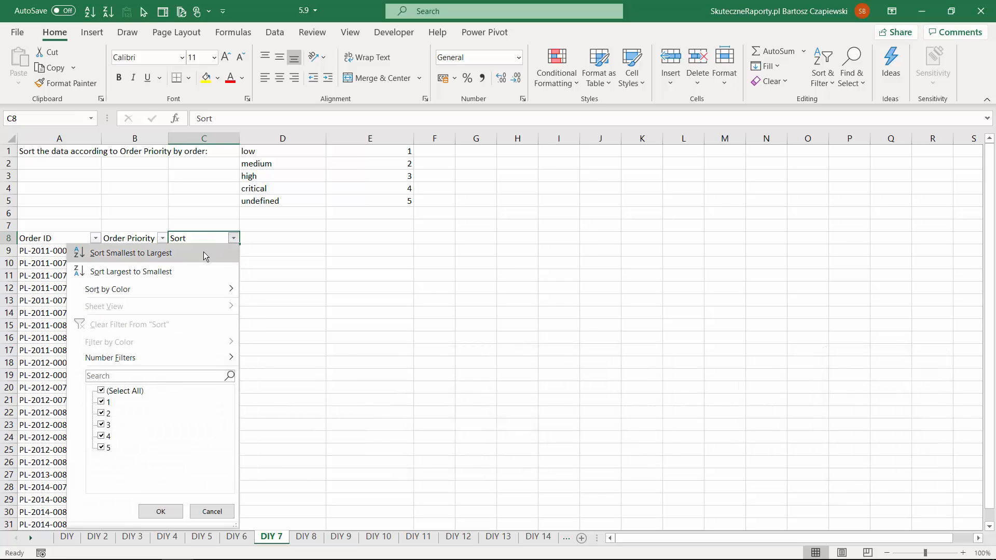
left_click(199, 256)
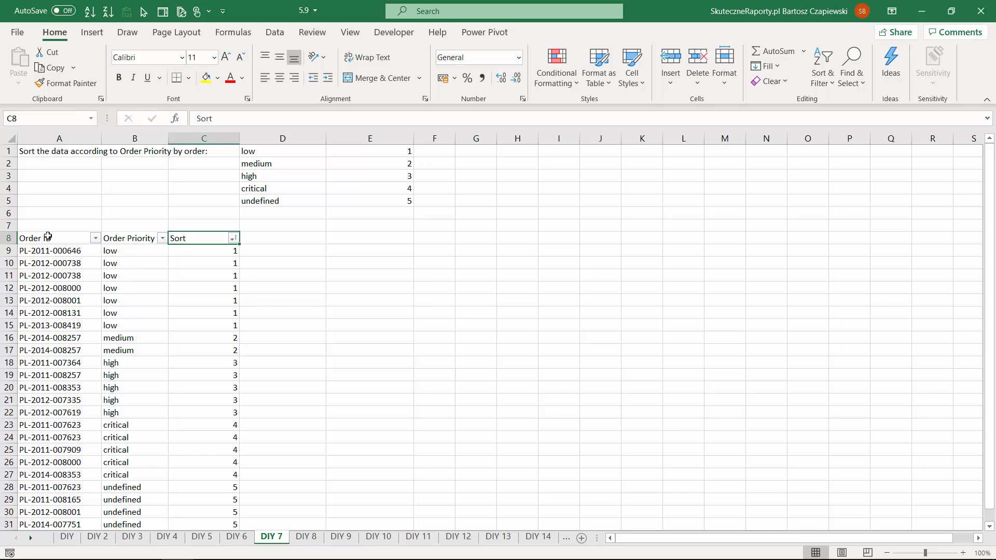
key("ctrl+z")
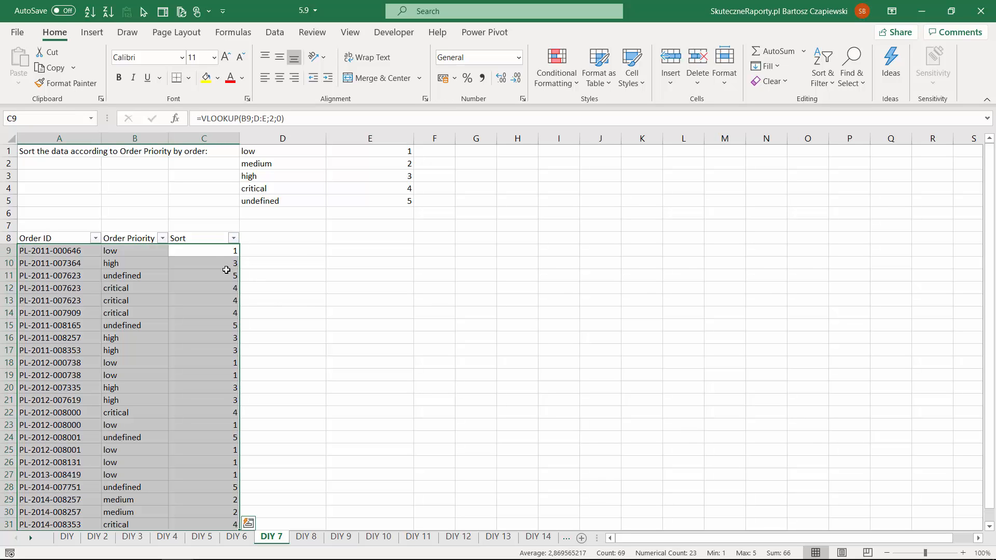
left_click(214, 253)
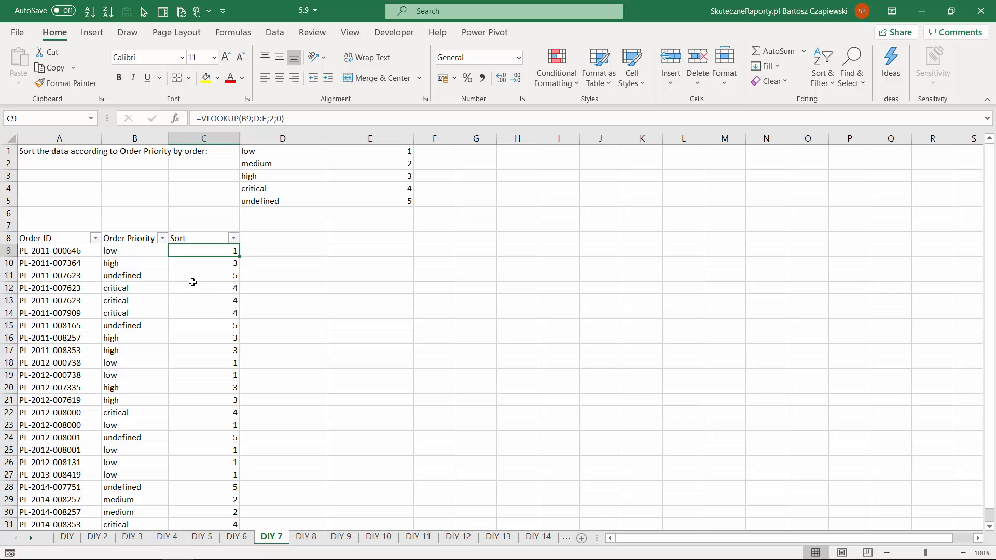
- Create a custom list in the advanced Excel options by importing low, medium, high, critical, undefined from cells D1:D5
left_click(19, 32)
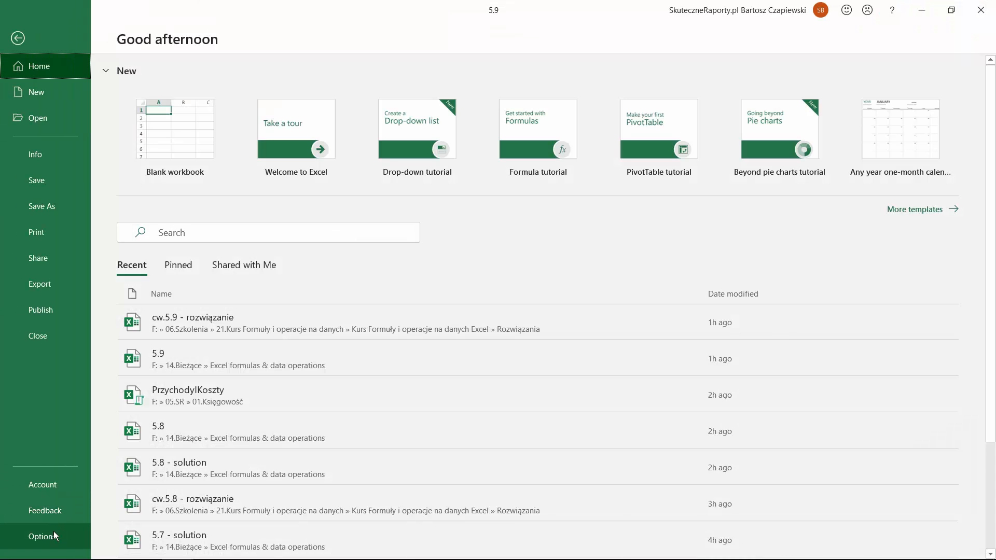
left_click(52, 536)
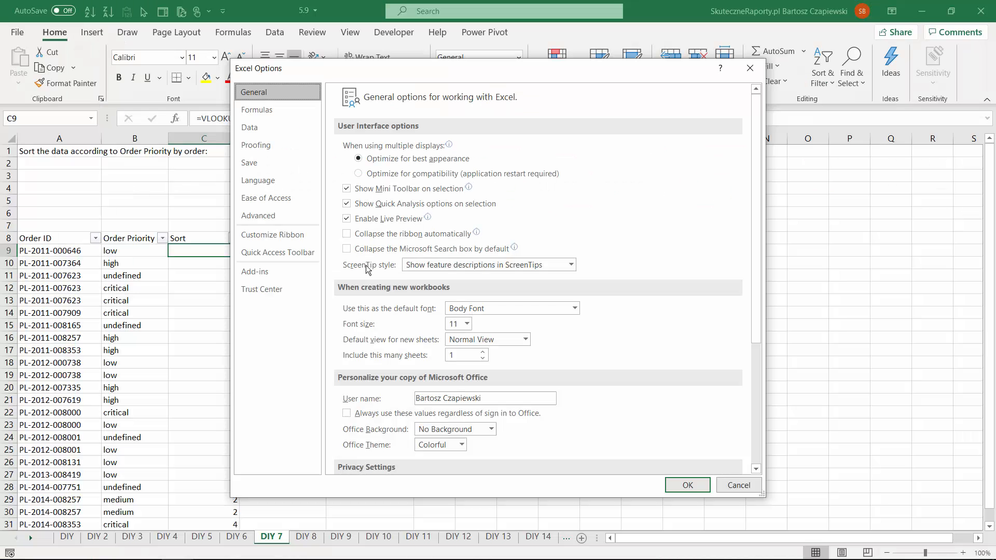
left_click(278, 217)
scroll(647, 316, "down", 10)
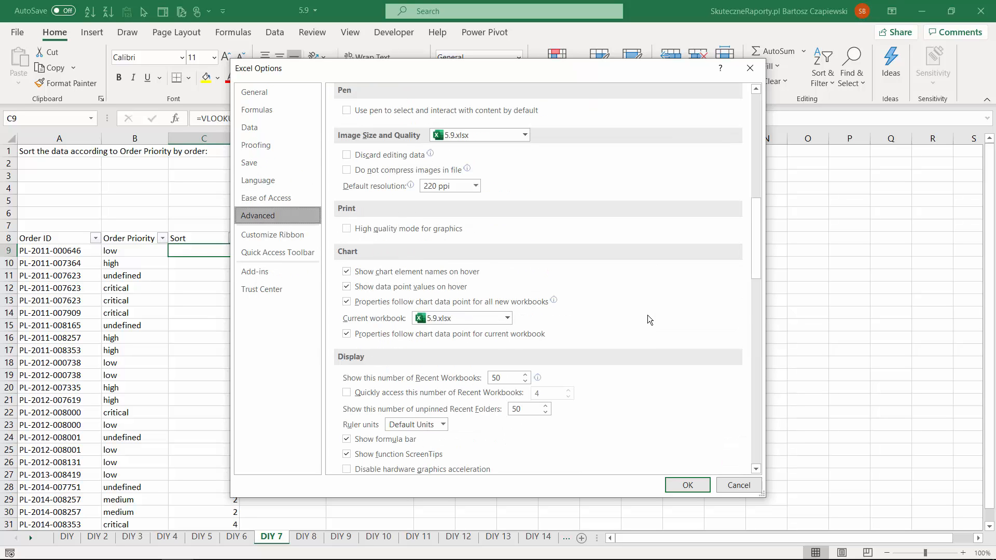
scroll(648, 316, "down", 12)
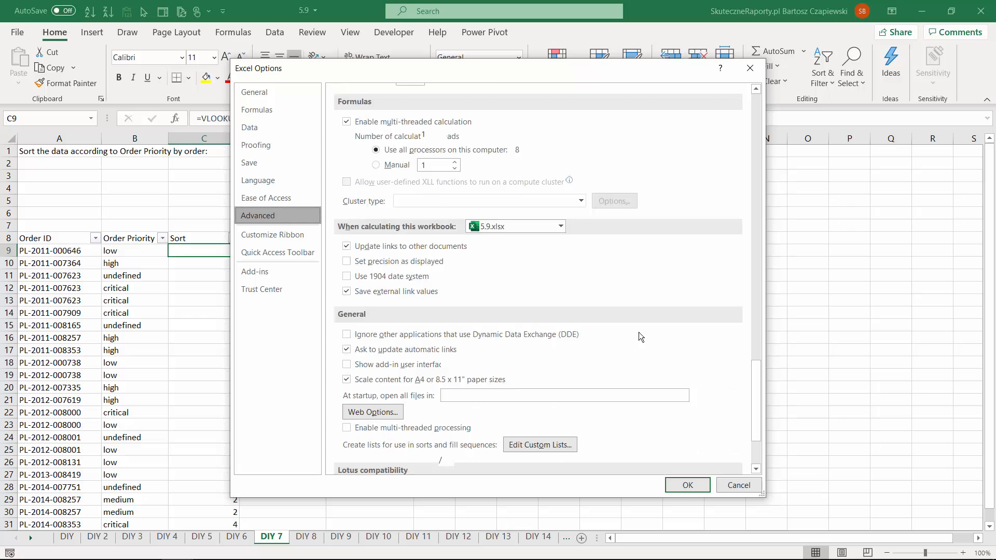
left_click_drag(488, 73, 705, 86)
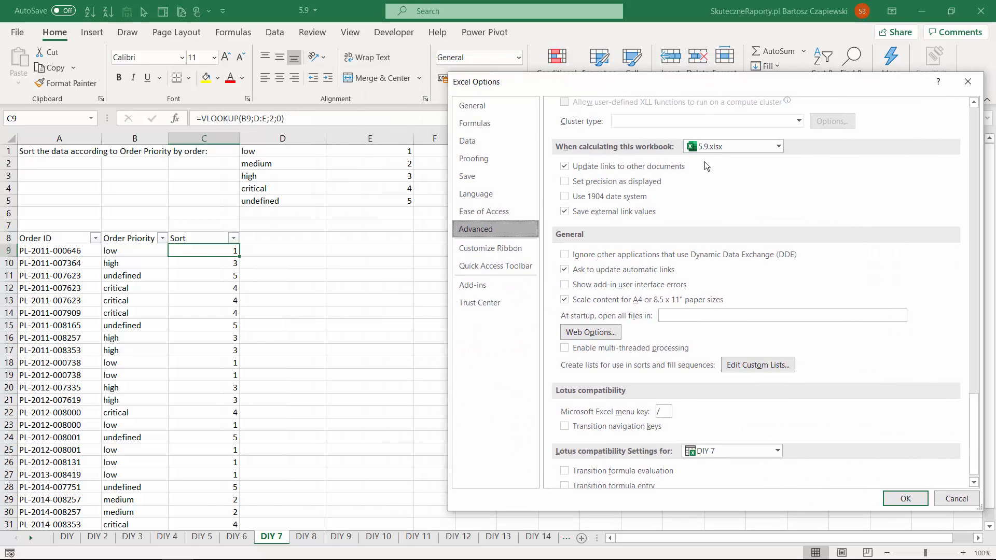
left_click(743, 363)
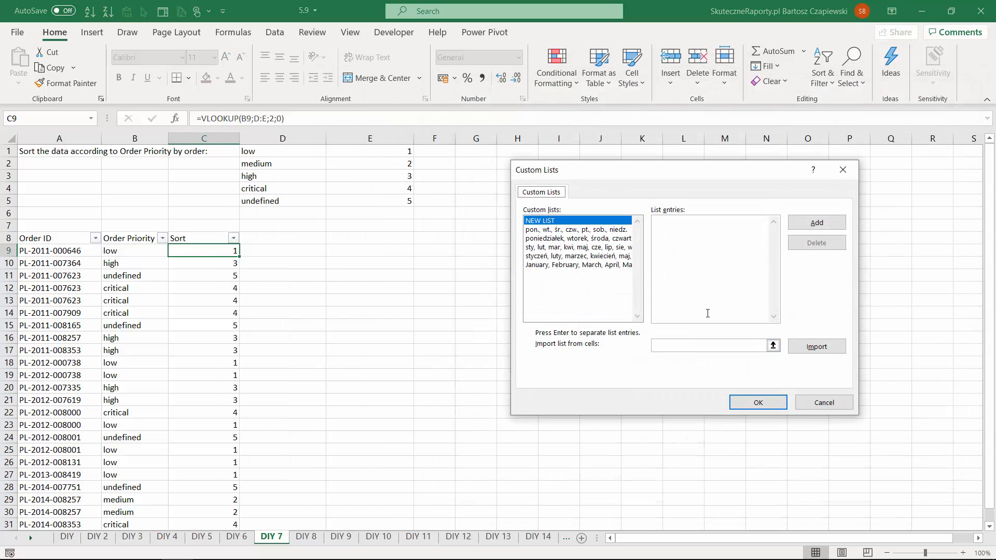
left_click(711, 346)
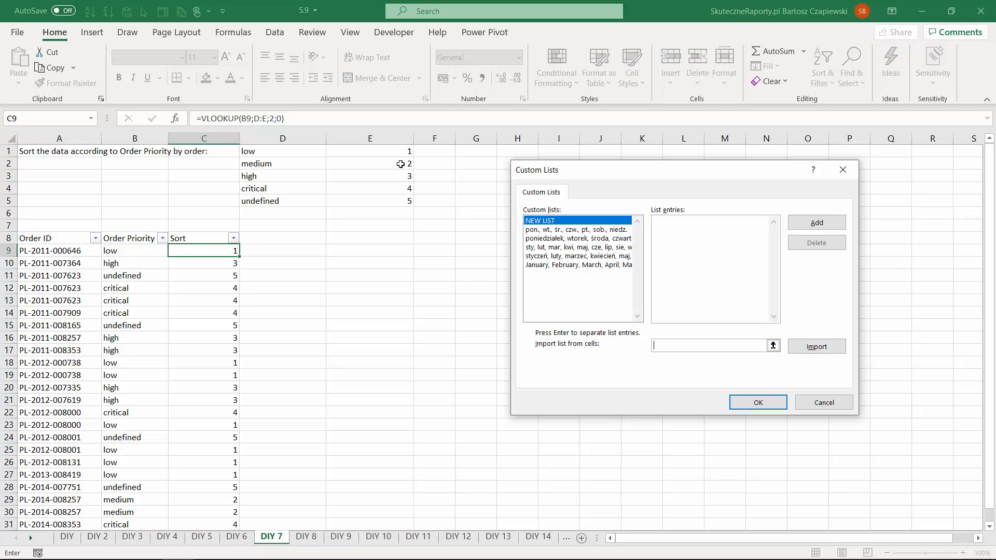
left_click_drag(286, 154, 279, 199)
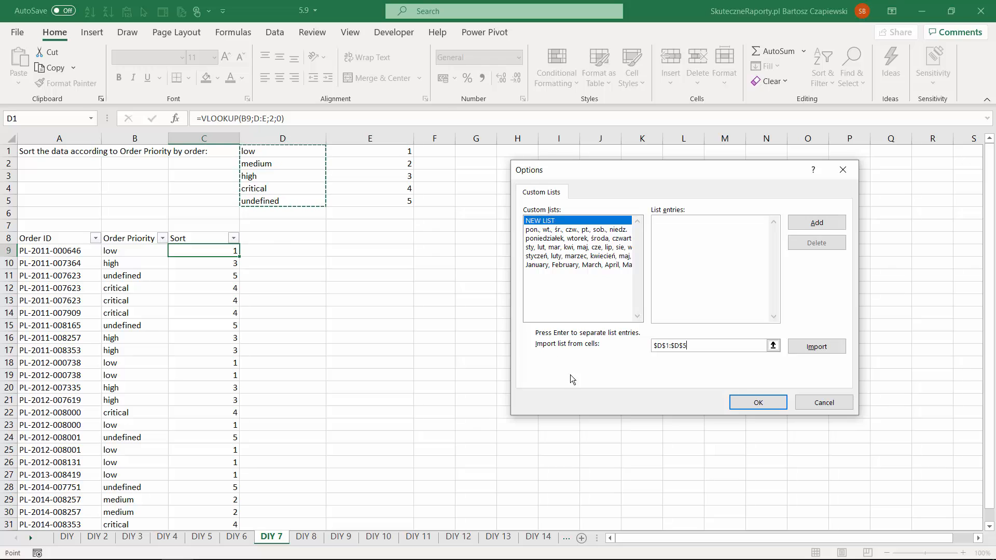
left_click(817, 346)
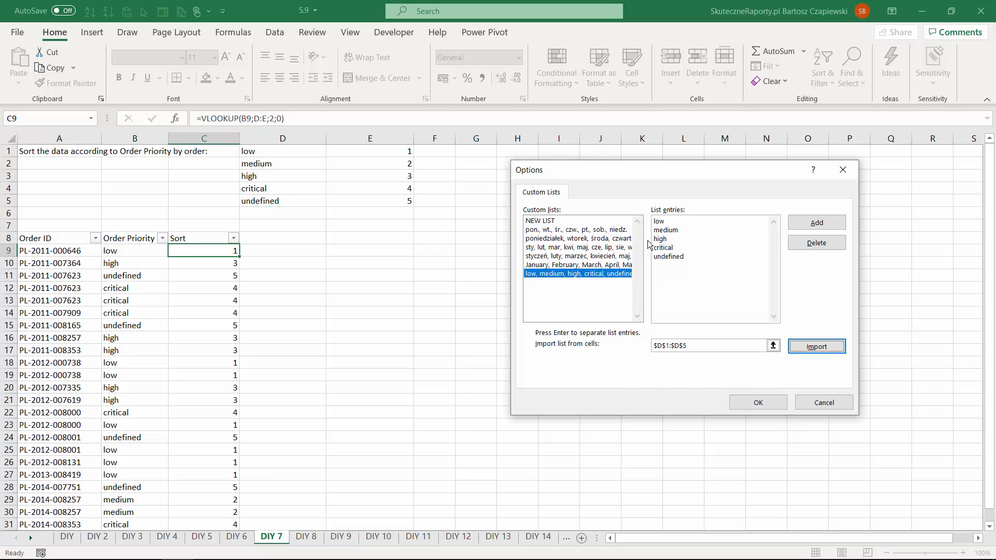
left_click(757, 402)
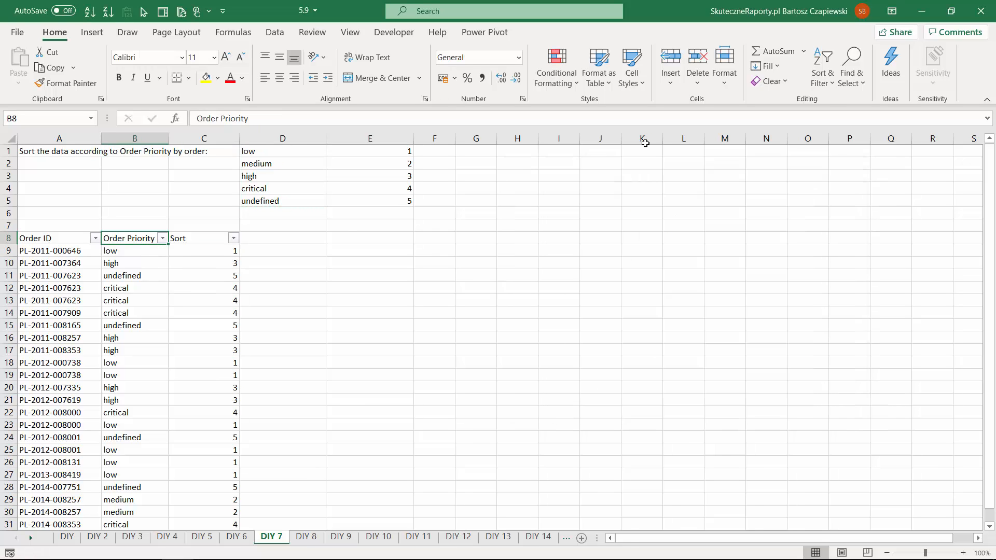
- Apply a custom sort on Order Priority cell values, using the custom list low, medium, high, critical, undefined as the order
left_click(825, 83)
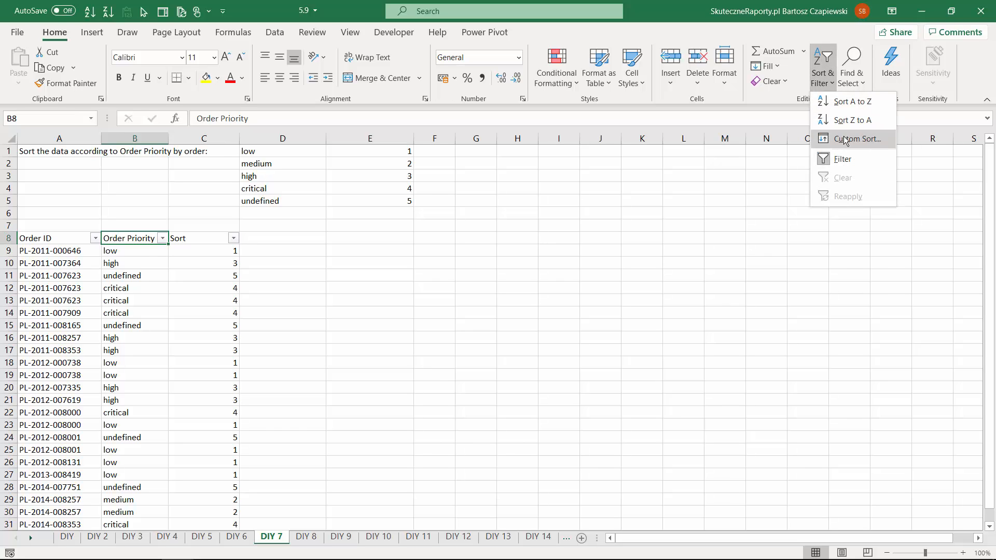
left_click(845, 138)
left_click(598, 273)
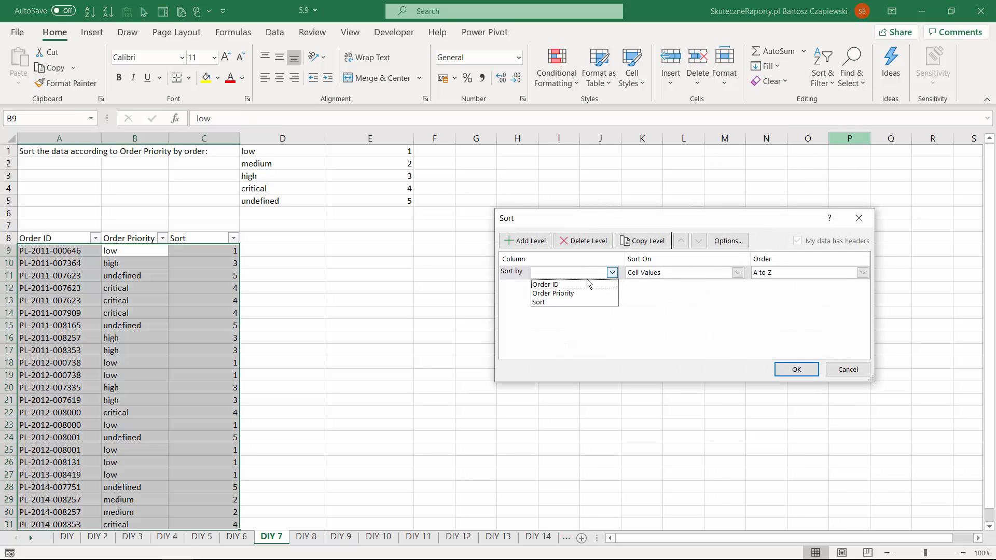
left_click(575, 294)
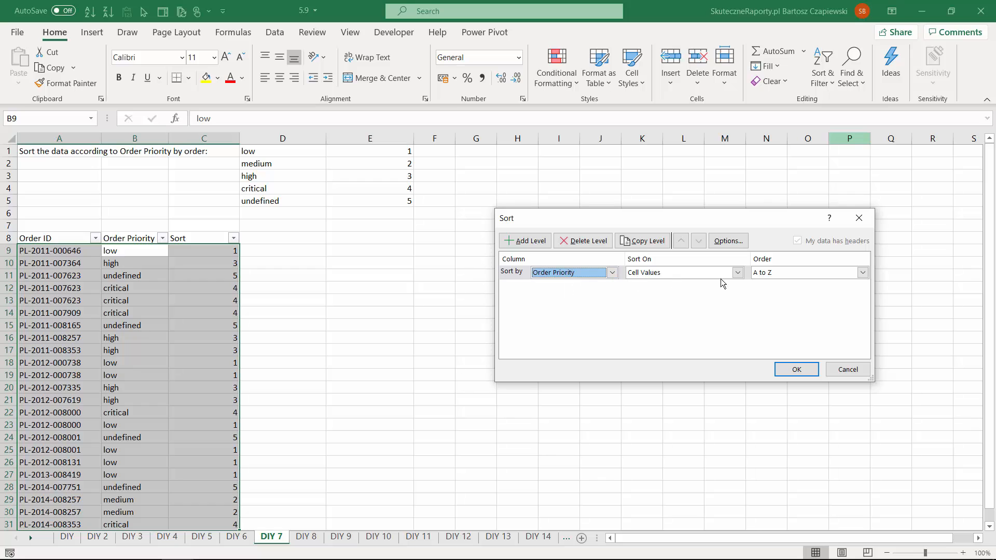
left_click(736, 272)
left_click(705, 284)
left_click(777, 273)
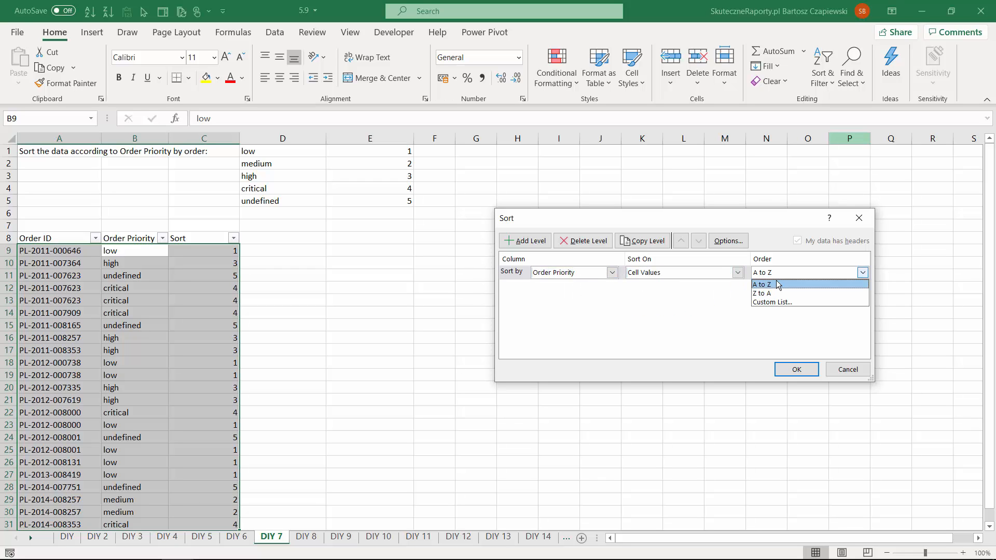
left_click(778, 302)
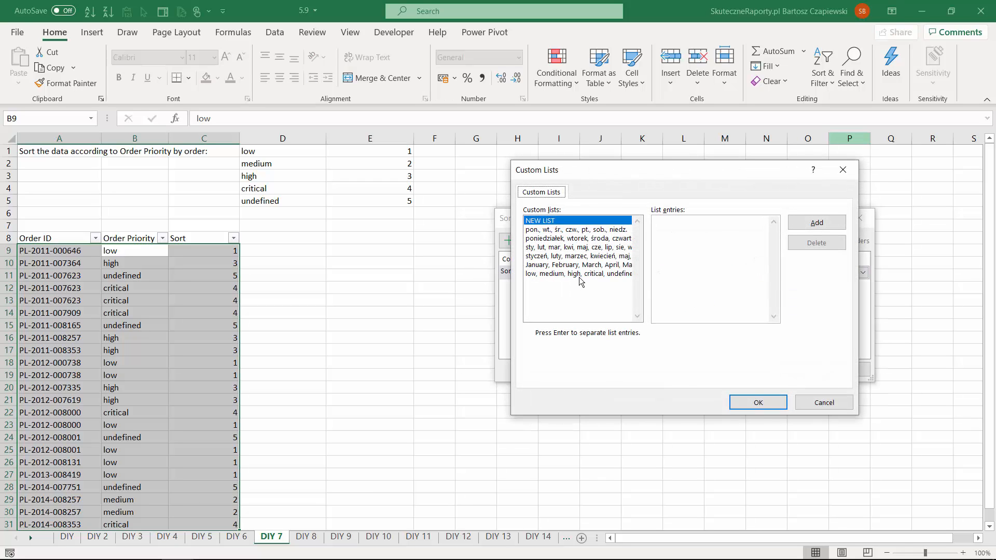
double_click(581, 274)
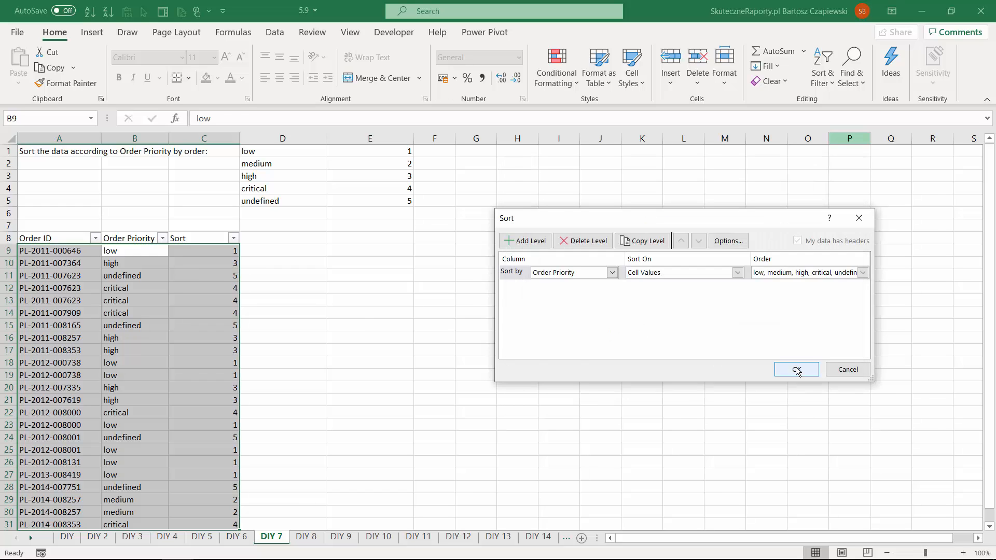
left_click(796, 369)
scroll(148, 288, "down", 2)
scroll(144, 293, "up", 2)
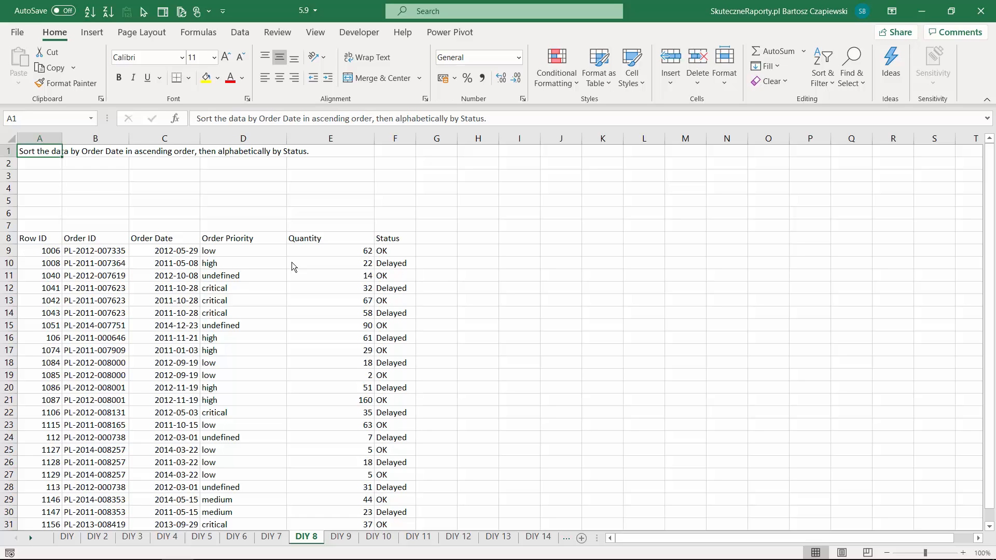
- Set up a custom sort of the DIY 8 list by Order Date from oldest to newest
left_click(292, 262)
left_click(827, 86)
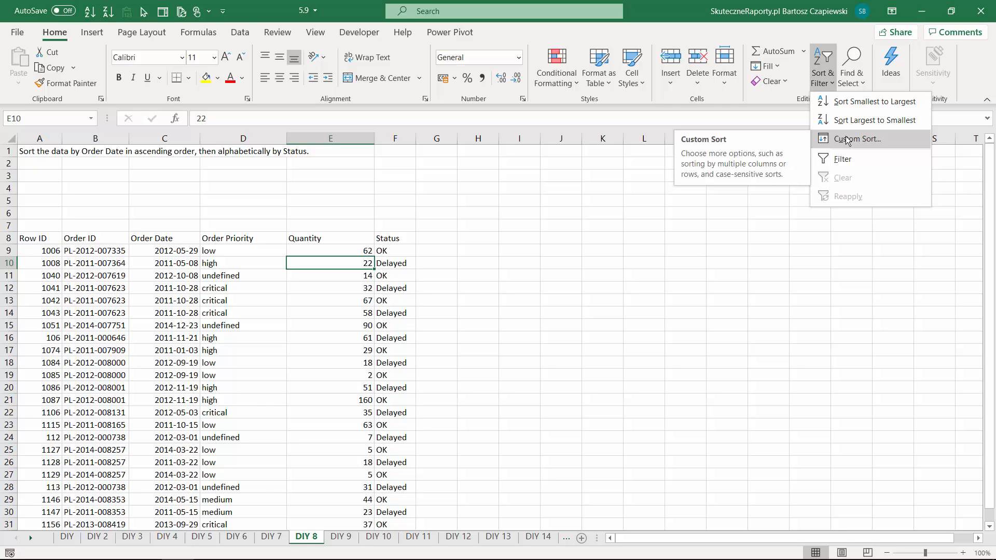
left_click(847, 139)
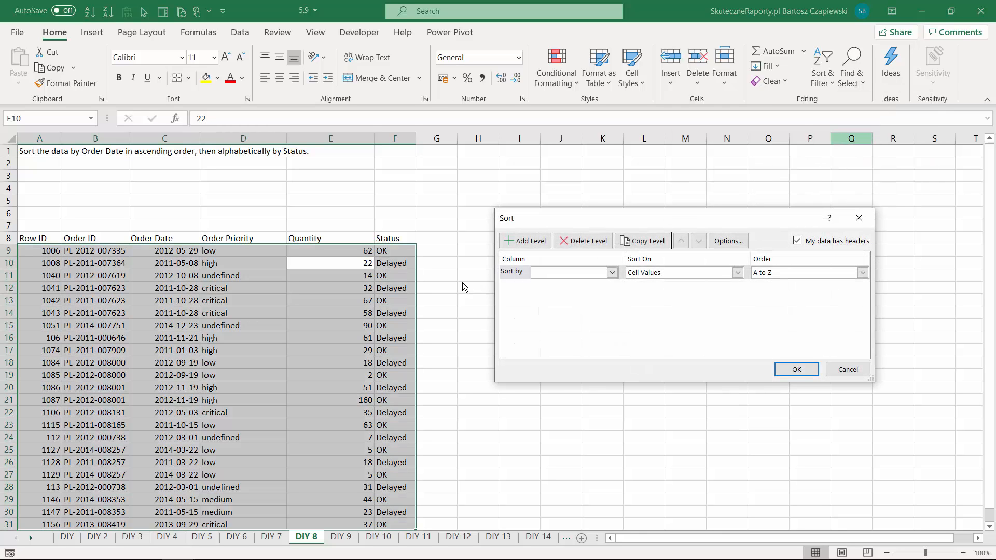
left_click(571, 275)
left_click(596, 300)
left_click(804, 272)
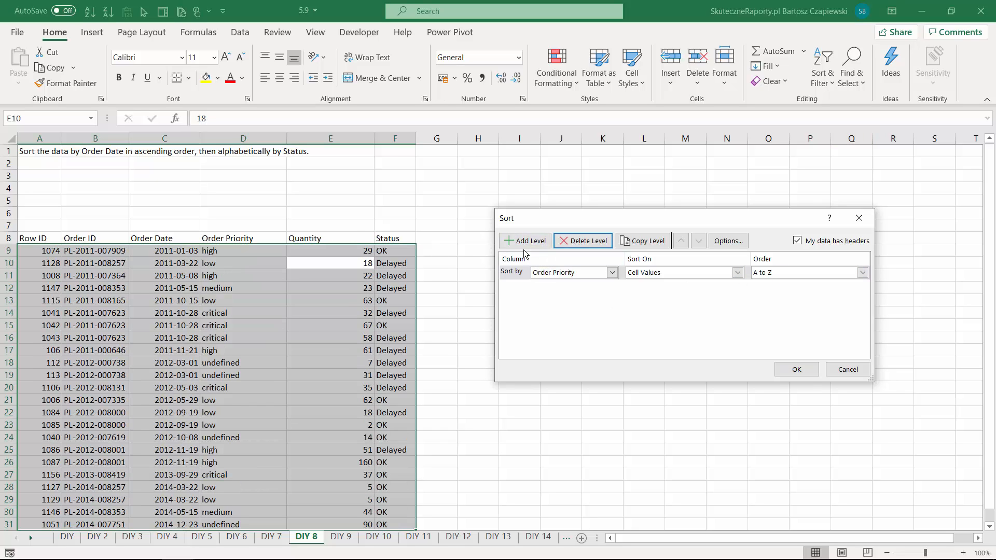
- Sort the DIY 8 list by Order Priority and then by Status, both A to Z, and switch to the DIY 9 sheet
left_click(524, 243)
left_click(612, 286)
left_click(554, 345)
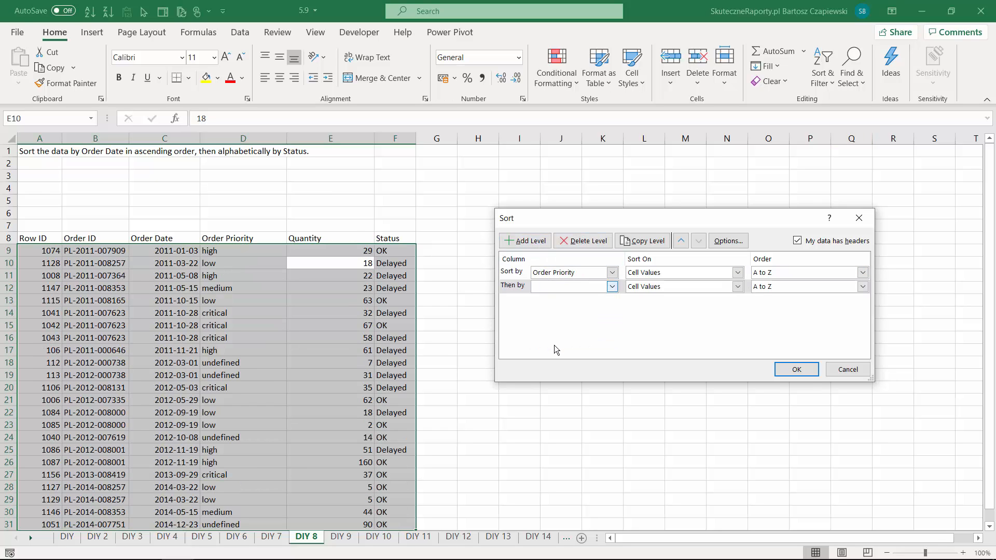
left_click(796, 370)
left_click(334, 263)
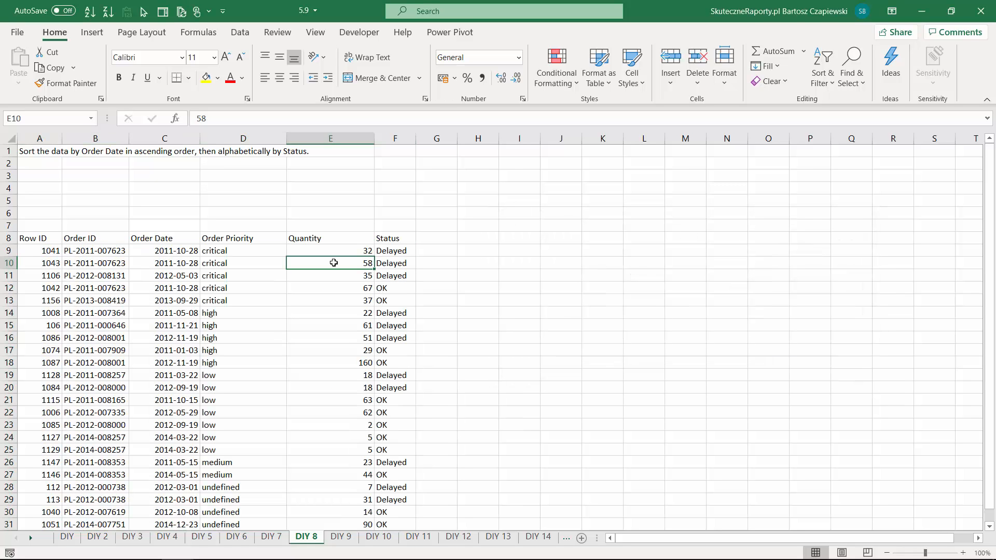
key("ctrl+Page_Down")
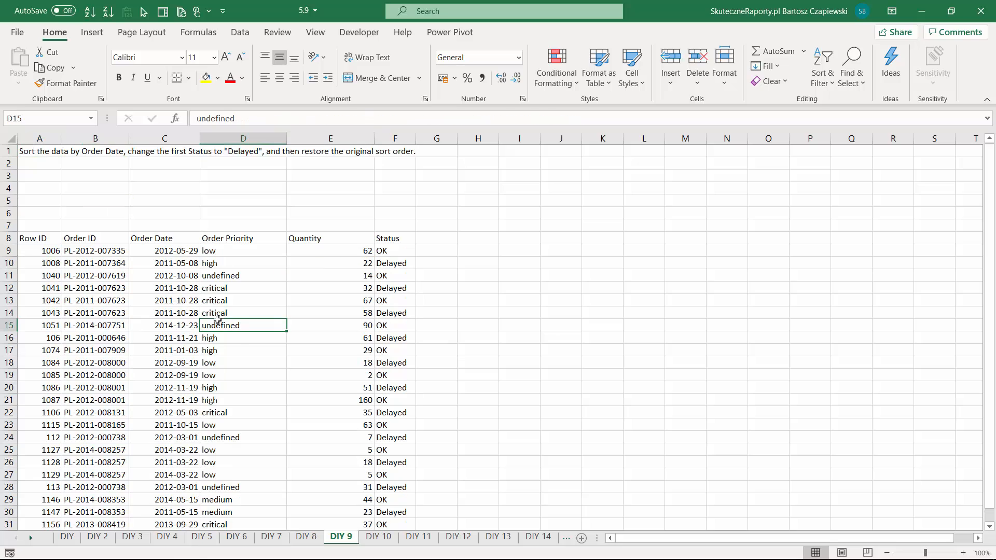
- Sort the DIY 9 list by Order Date from oldest to newest, and undo the sort
left_click(175, 256)
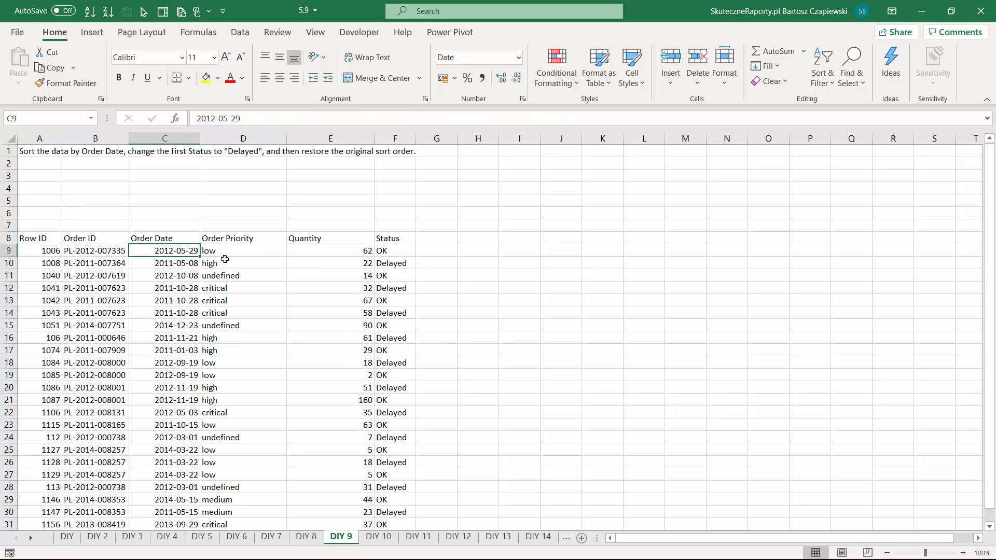
left_click(823, 72)
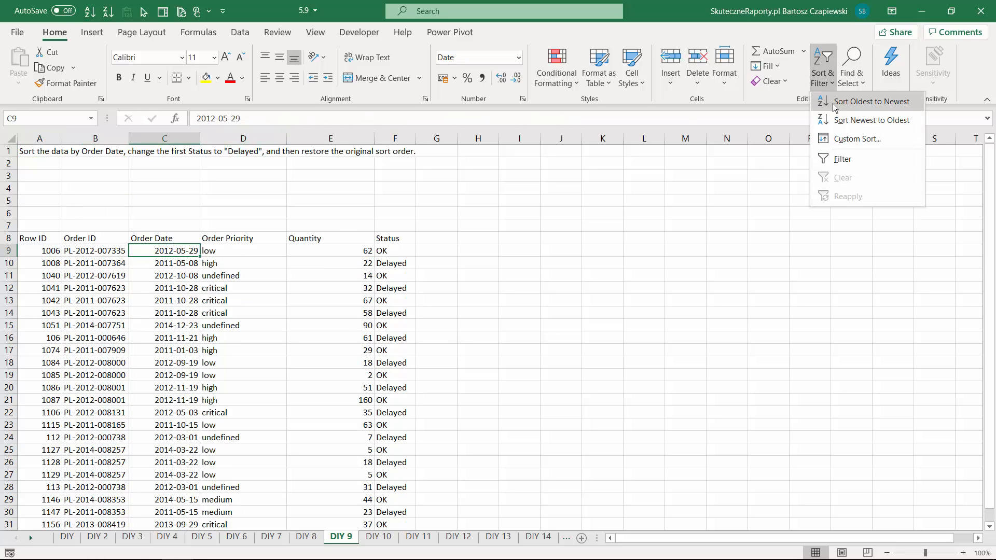
left_click(842, 103)
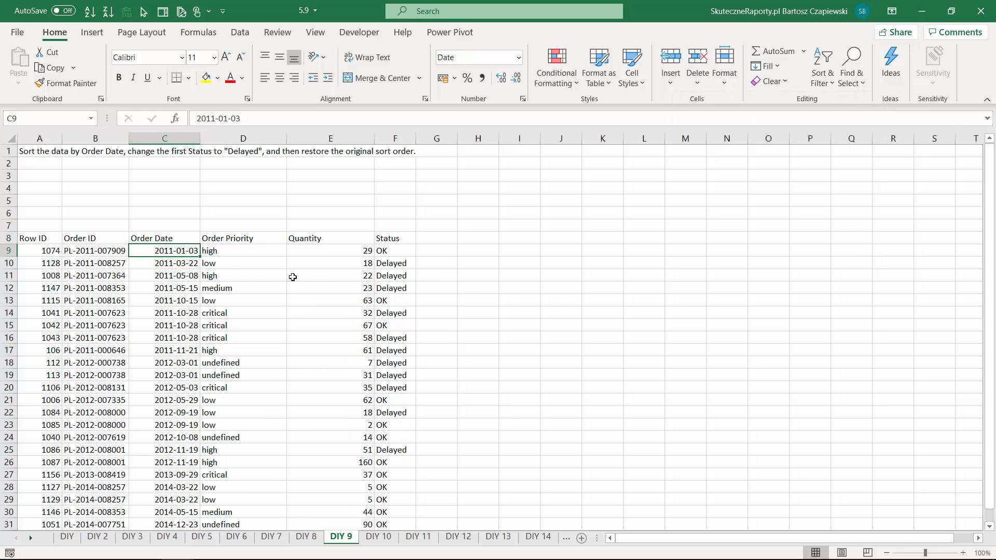
left_click(397, 251)
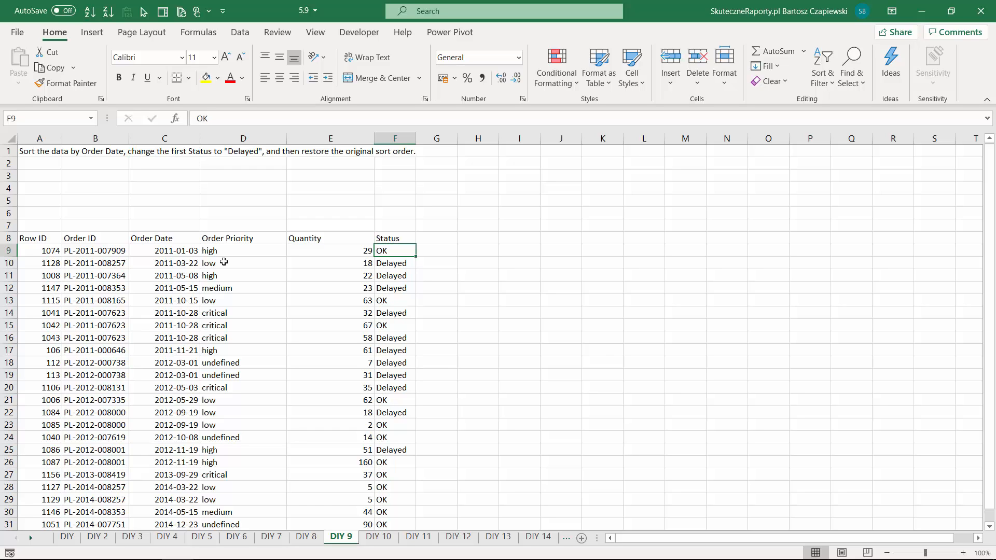
key("ctrl+z")
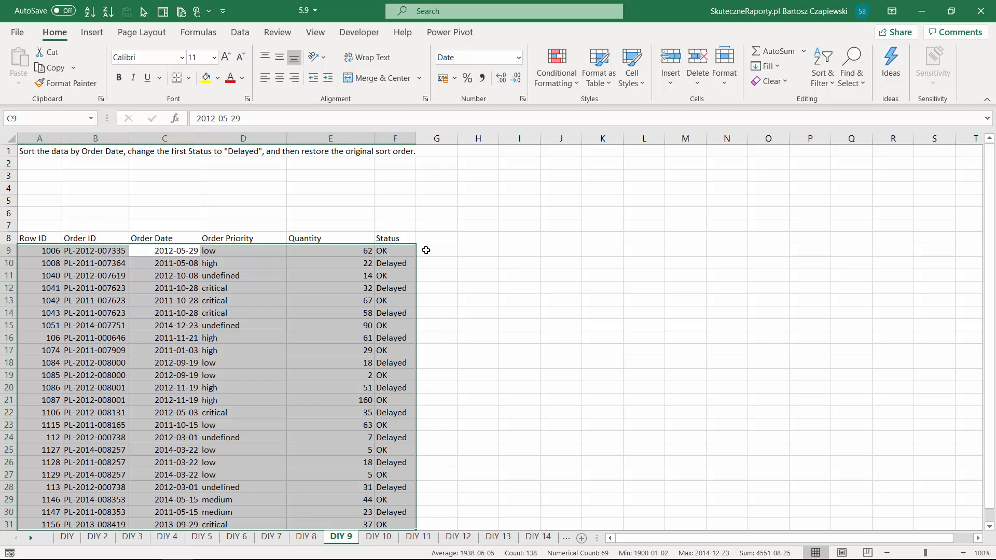
- Add an ID column in column G of the DIY 9 list, numbering rows sequentially from 1 down to the last row
left_click(445, 238)
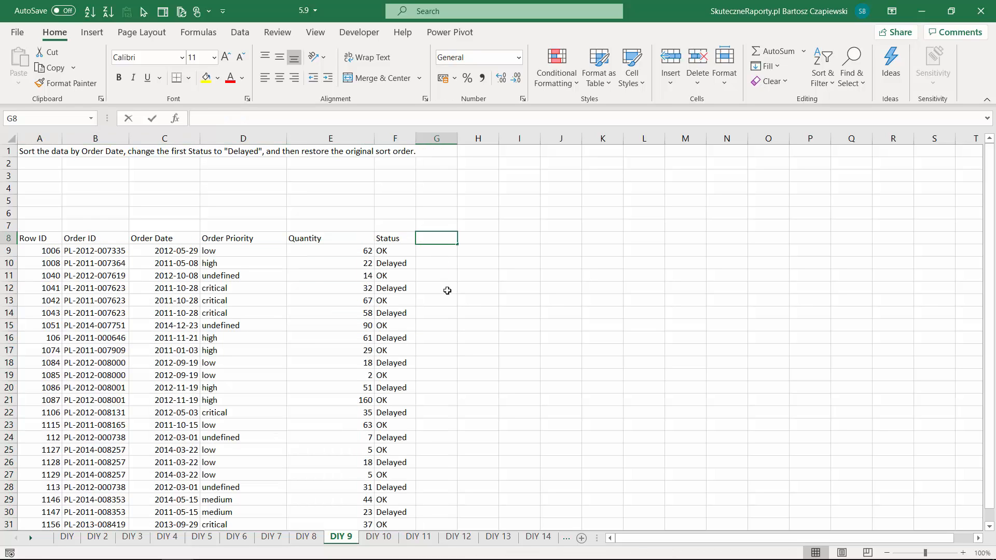
type("ID")
key("Return")
type("1")
key("Return")
type("2")
key("Return")
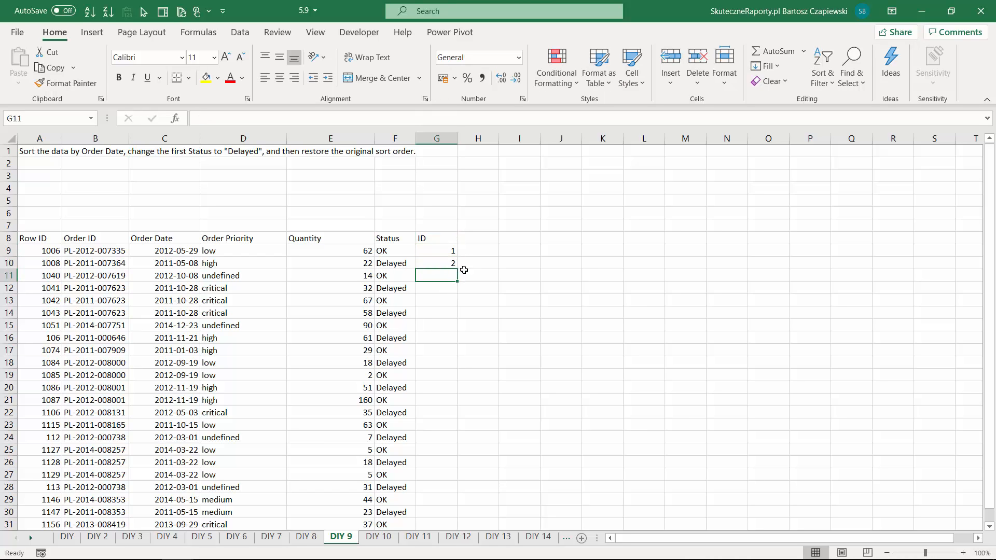
left_click_drag(446, 252, 450, 263)
double_click(457, 270)
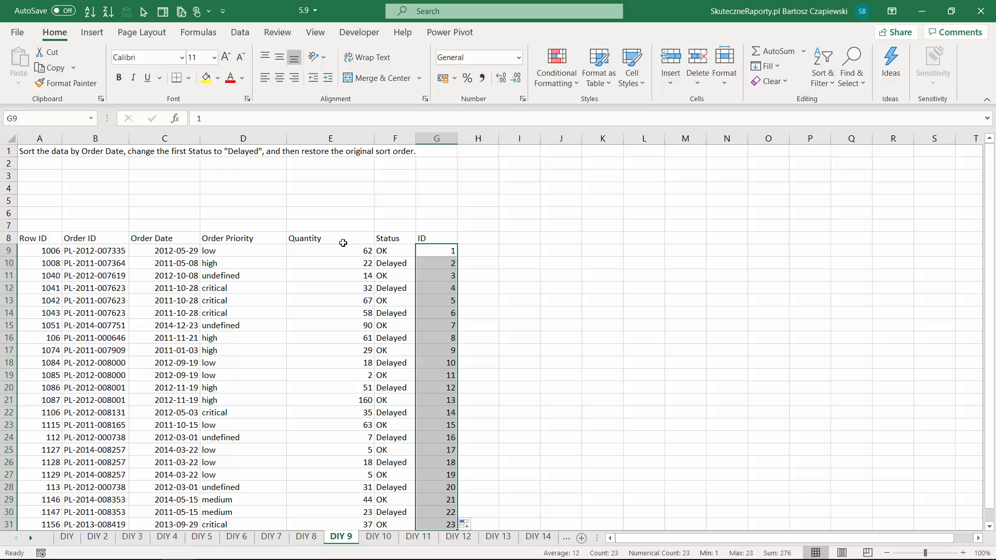
- Sort the list by Order Date from oldest to newest, and change the first row's Status to Delayed
left_click(196, 251)
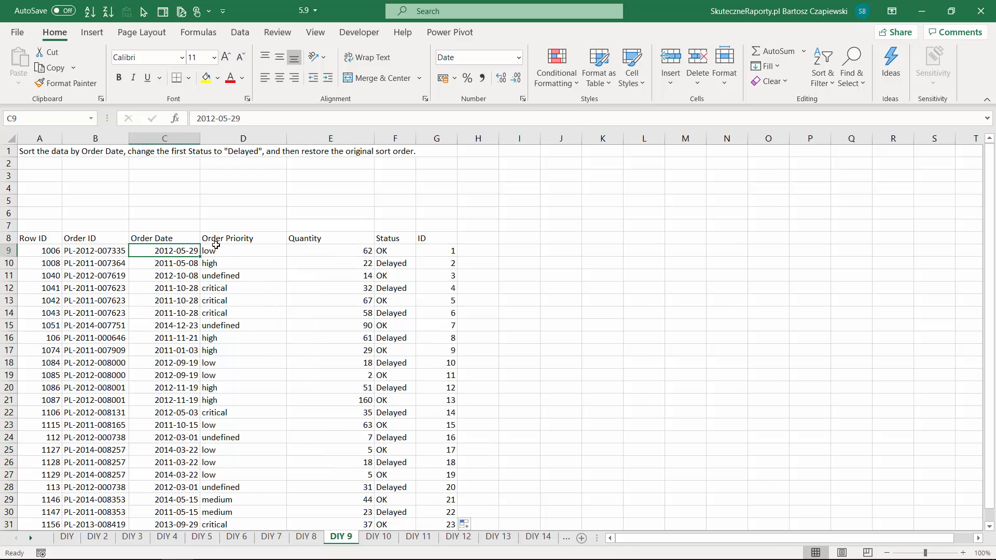
left_click(826, 83)
left_click(835, 102)
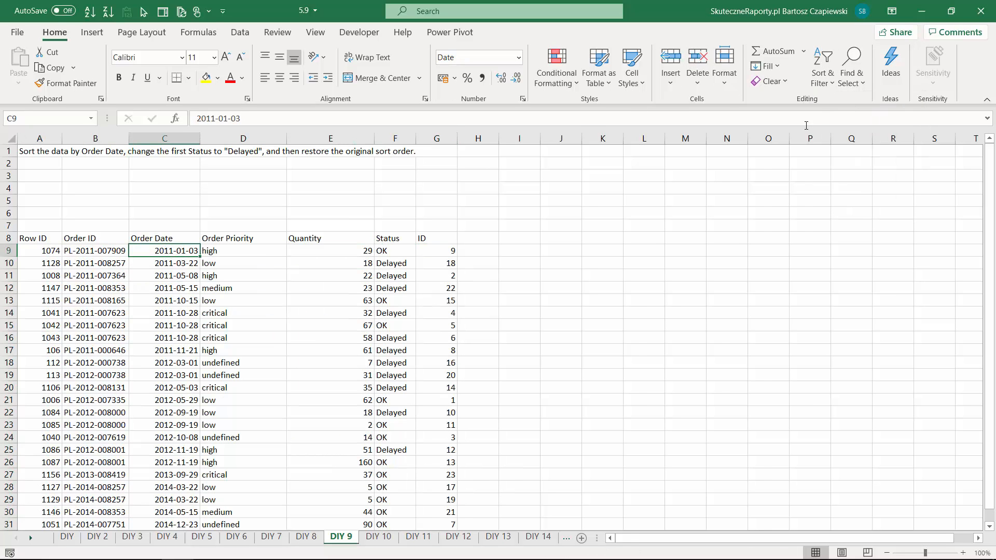
left_click(400, 250)
left_click(395, 263)
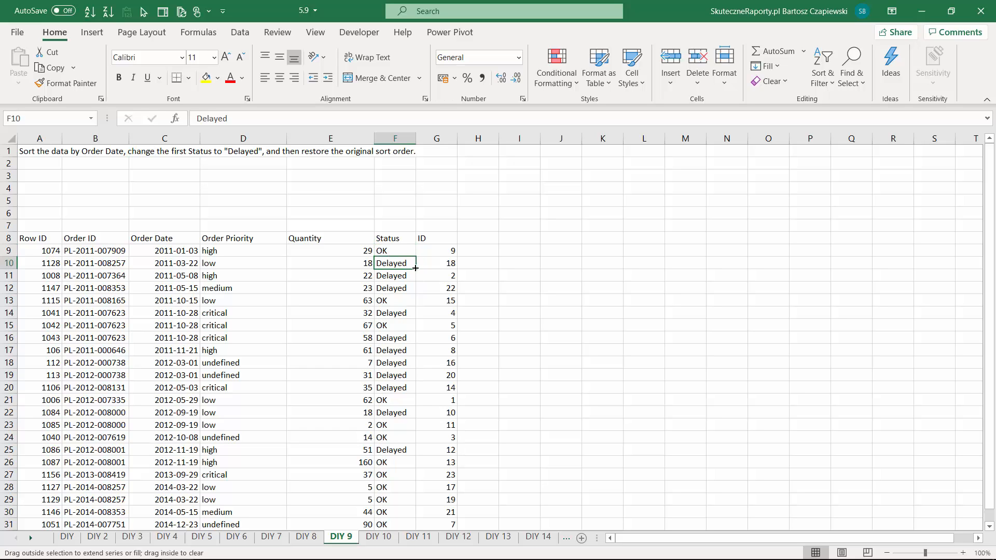
left_click_drag(415, 268, 403, 251)
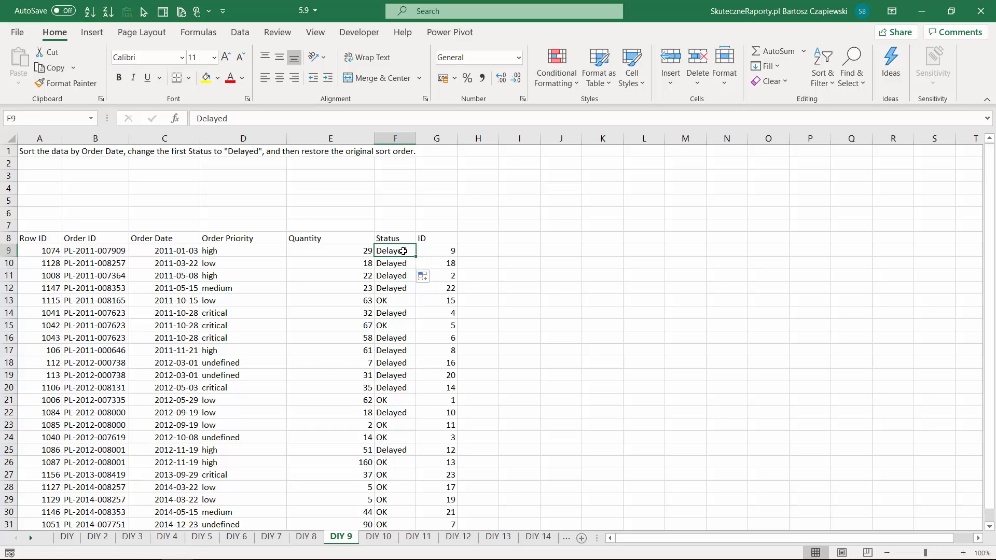
- Restore the original row order by sorting on ID from smallest to largest, and switch to the DIY 10 sheet
left_click(442, 250)
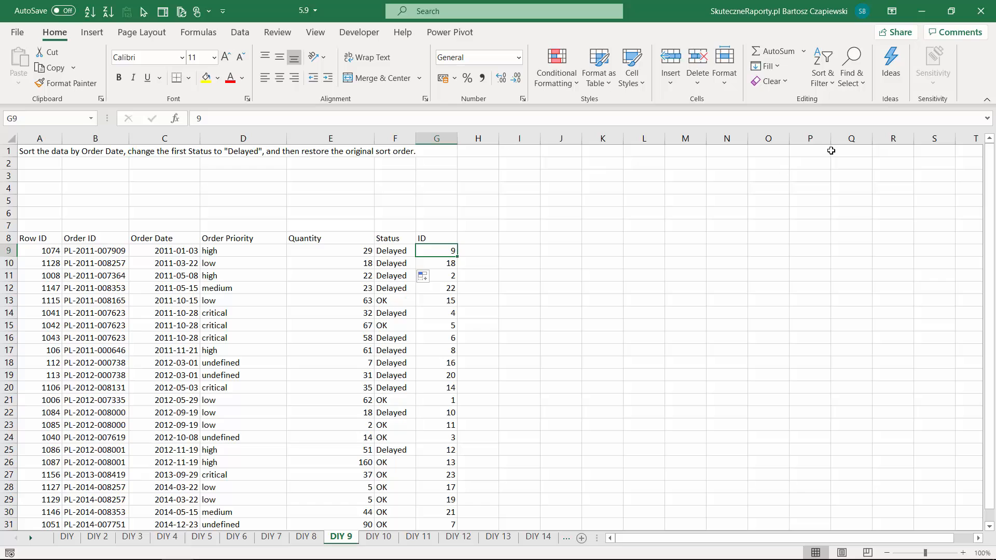
left_click(823, 76)
left_click(846, 102)
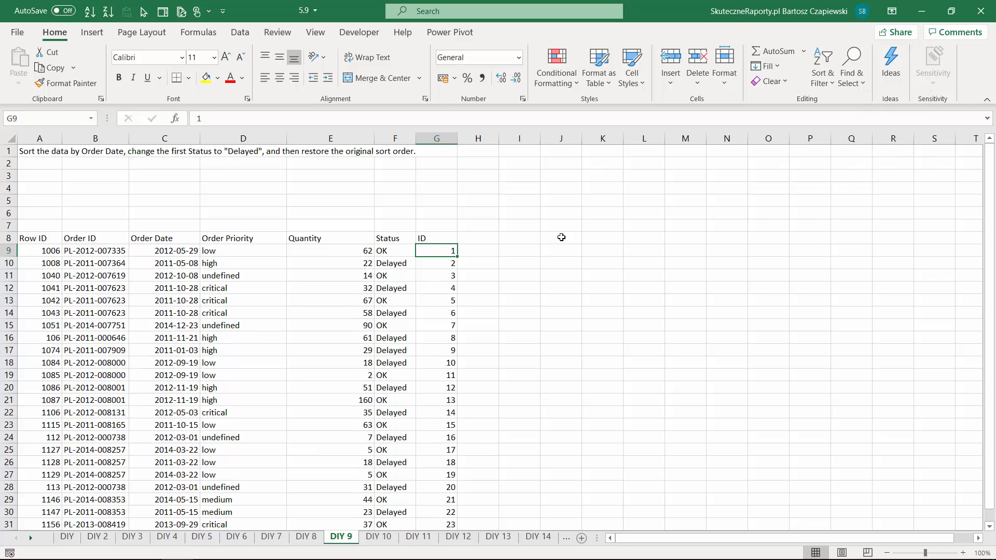
key("ctrl+Page_Down")
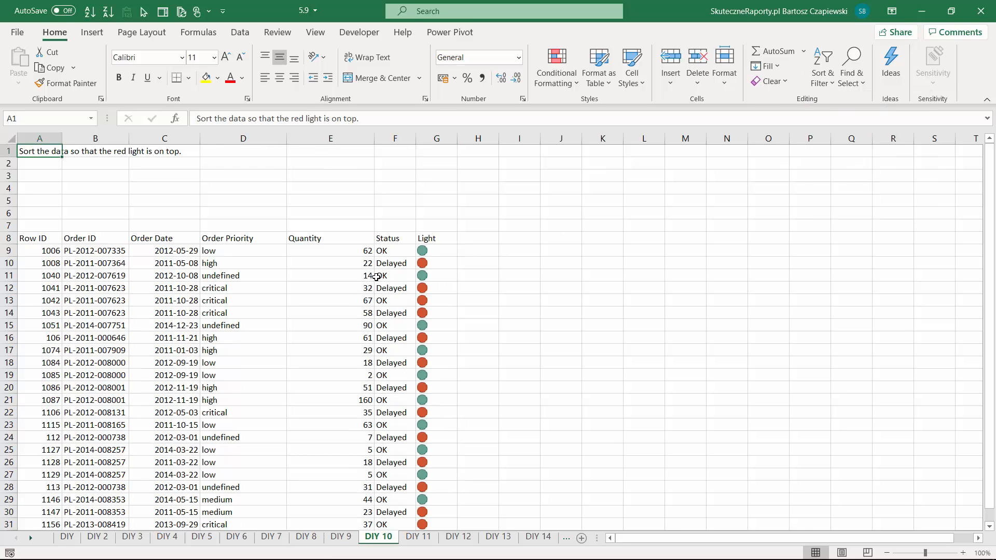
- Custom sort the DIY 10 list by the Light column's conditional formatting icon with red on top, and switch to the DIY 11 sheet
left_click(428, 250)
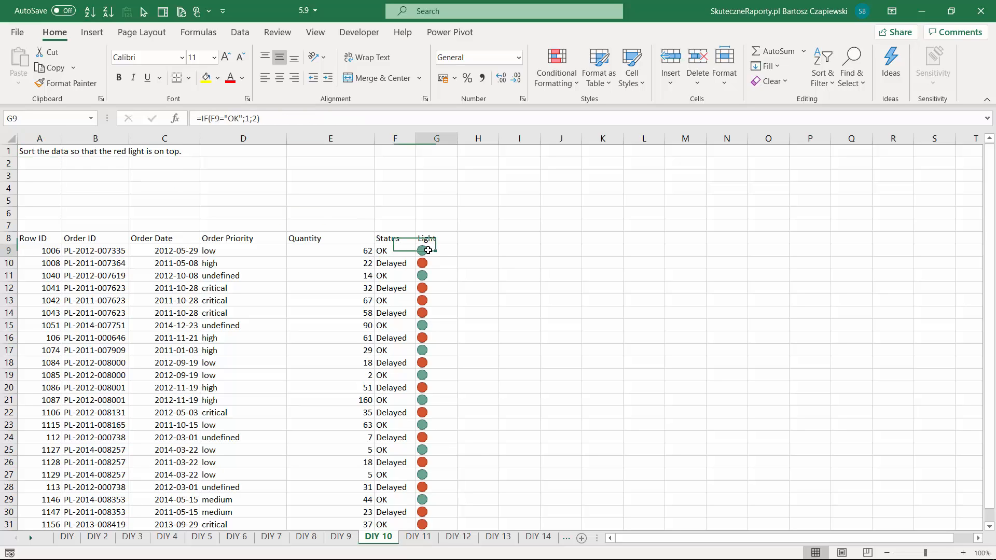
left_click(825, 83)
left_click(856, 139)
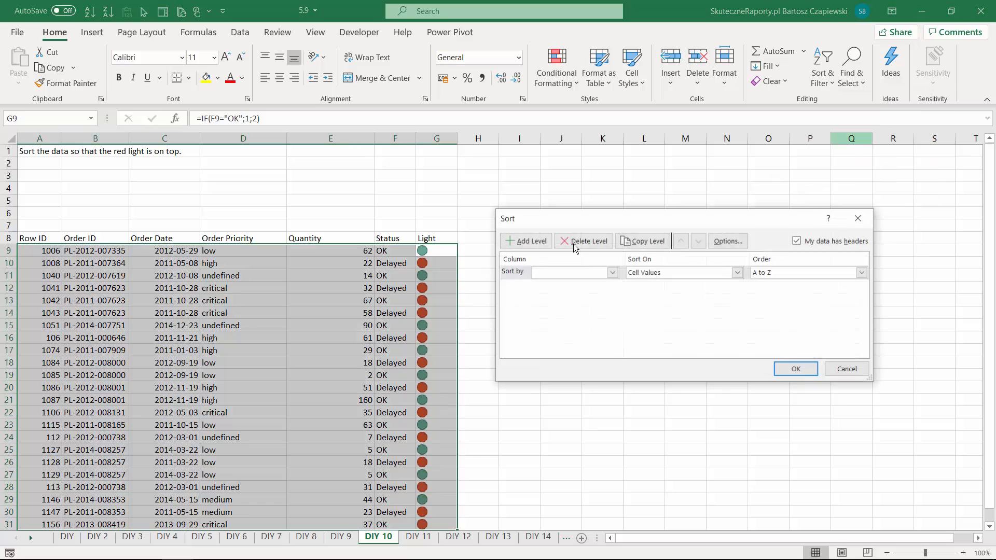
left_click(574, 273)
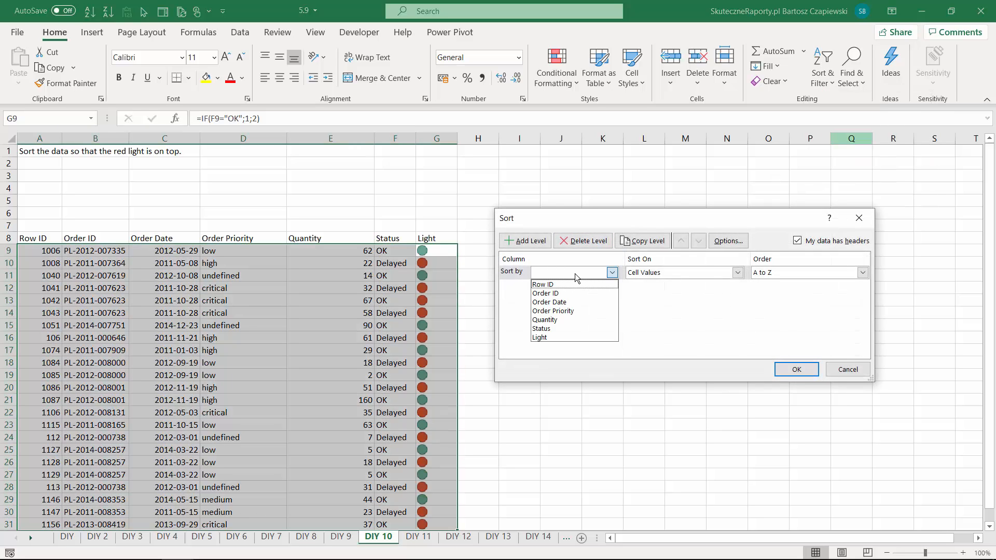
left_click(553, 336)
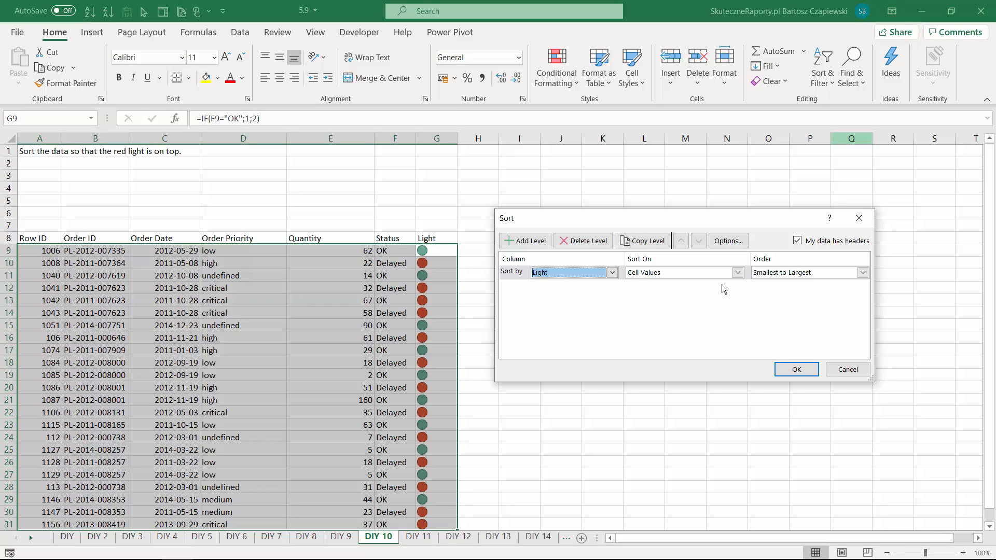
left_click(699, 272)
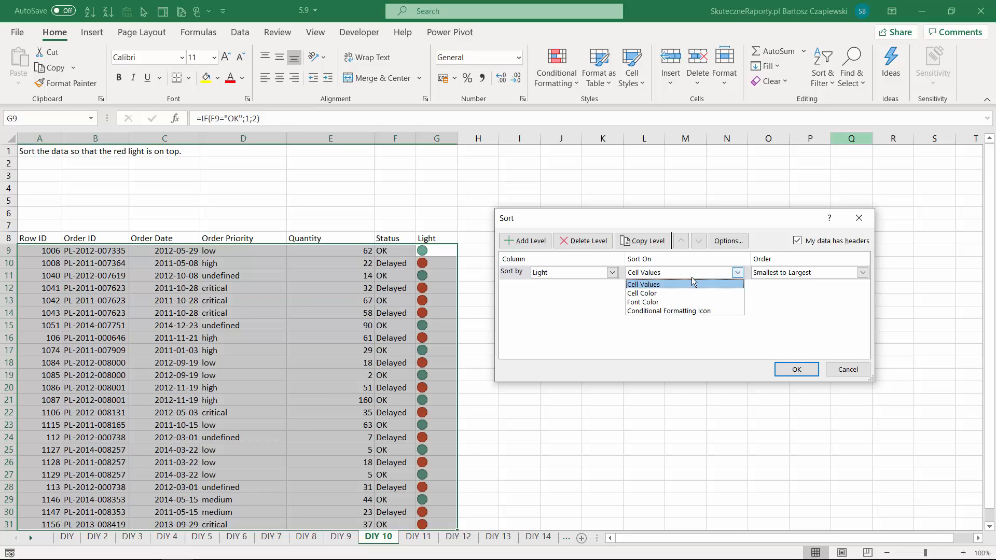
left_click(679, 311)
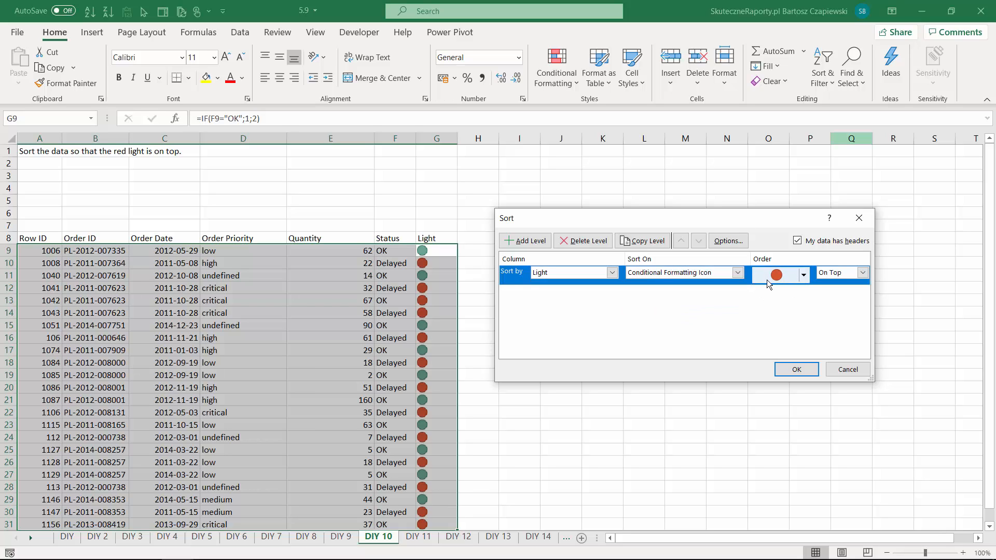
left_click(794, 370)
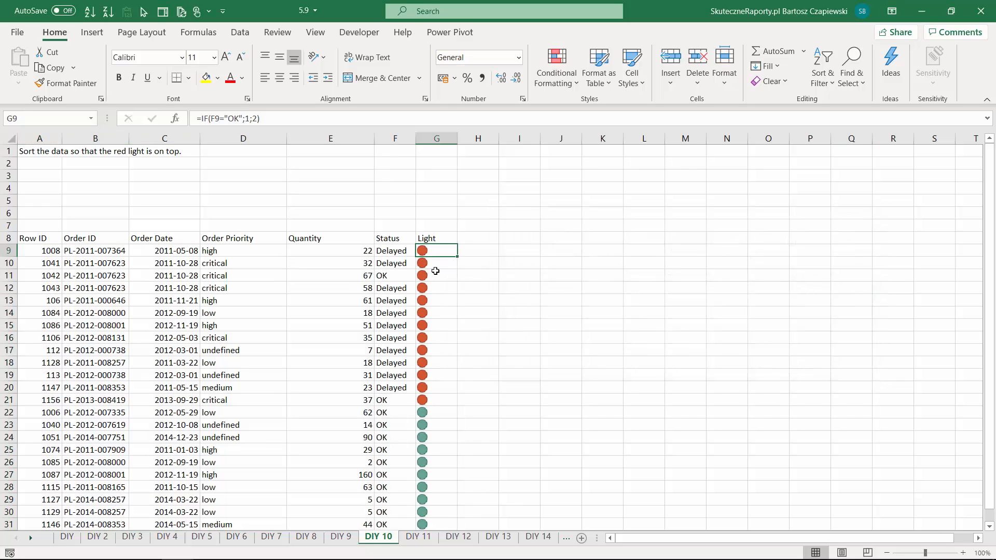
key("ctrl+Page_Down")
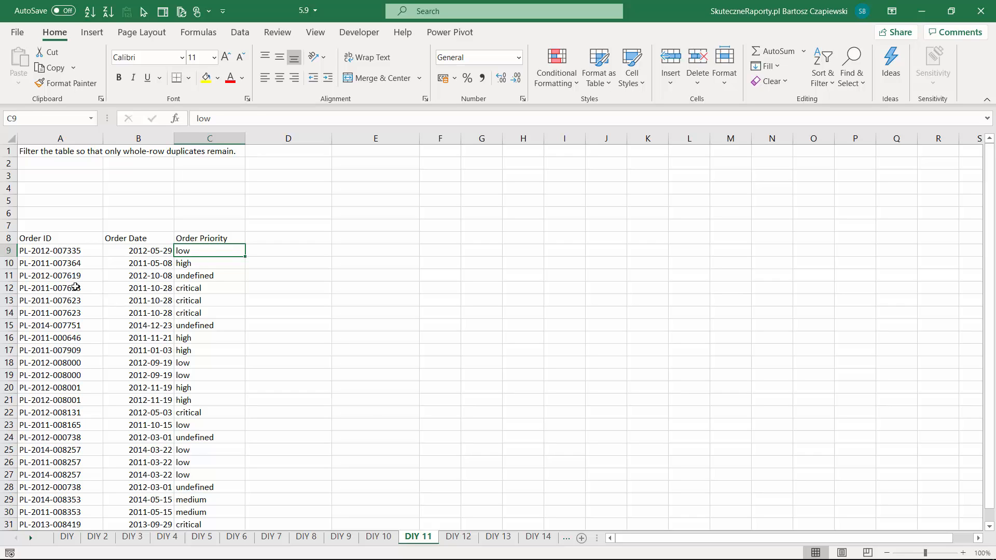
left_click_drag(76, 287, 212, 315)
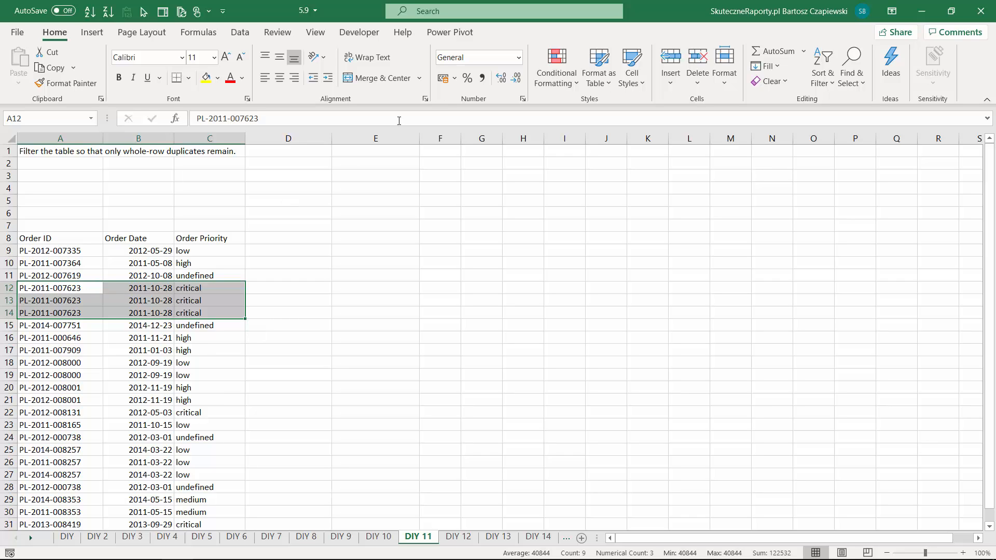
left_click(563, 78)
mouse_move(565, 108)
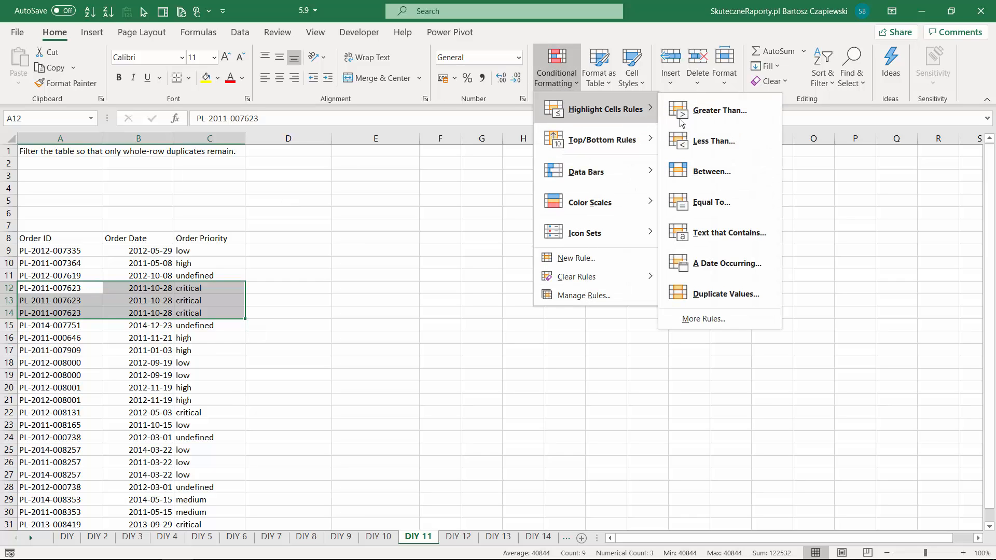
left_click(265, 241)
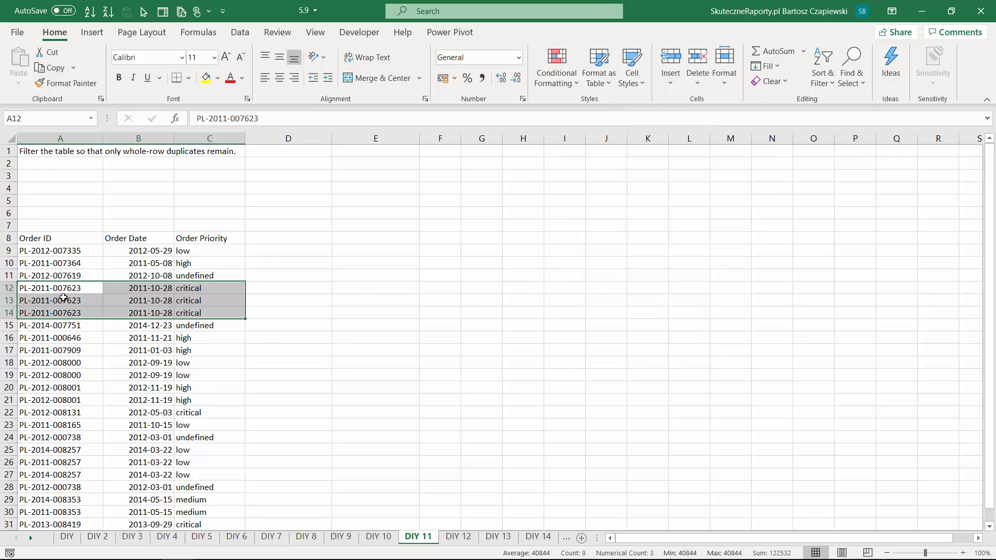
- Add a "Row value" column in column D that joins each row's cells with =A9&B9&C9, filled down the whole list
left_click(271, 238)
type("Row value")
key("Return")
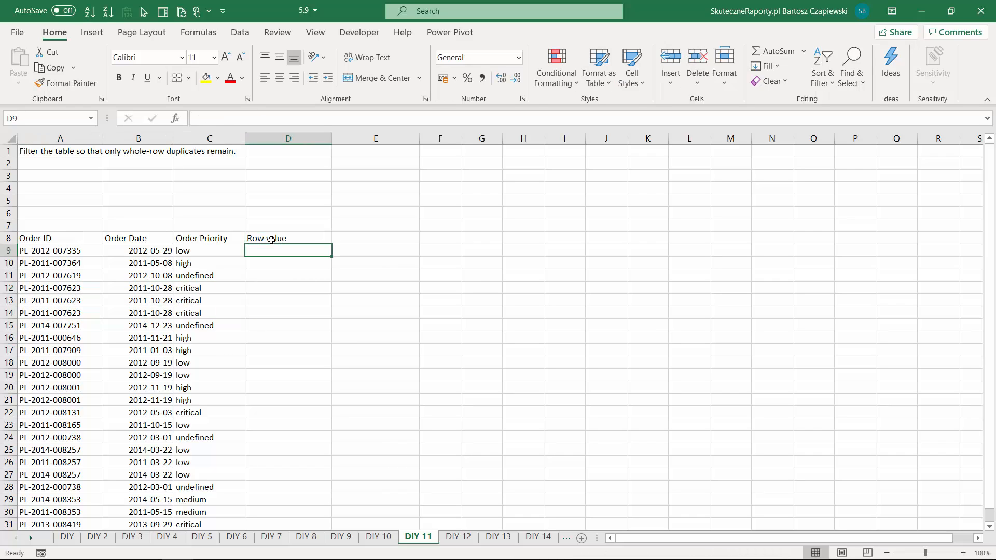
type("=")
left_click(73, 252)
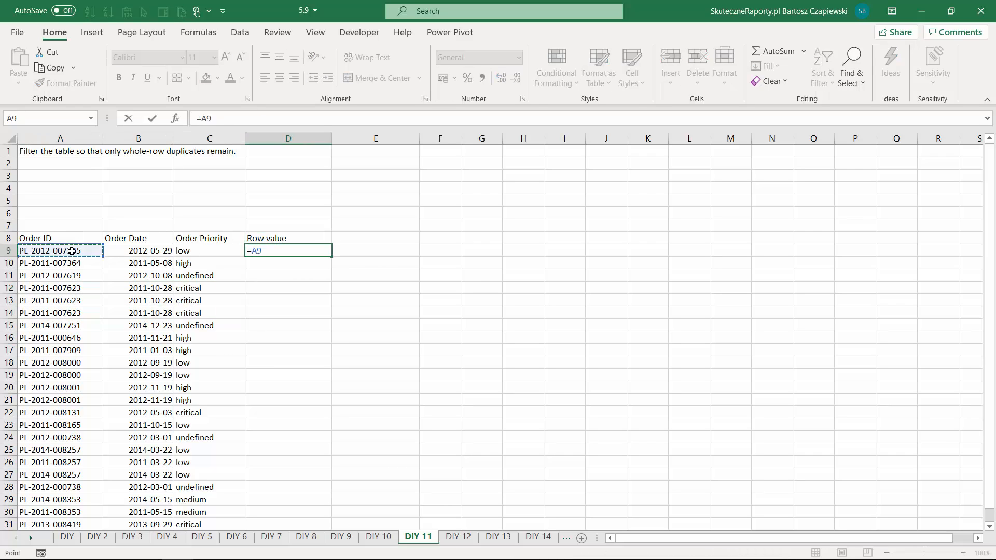
type("&")
left_click(135, 251)
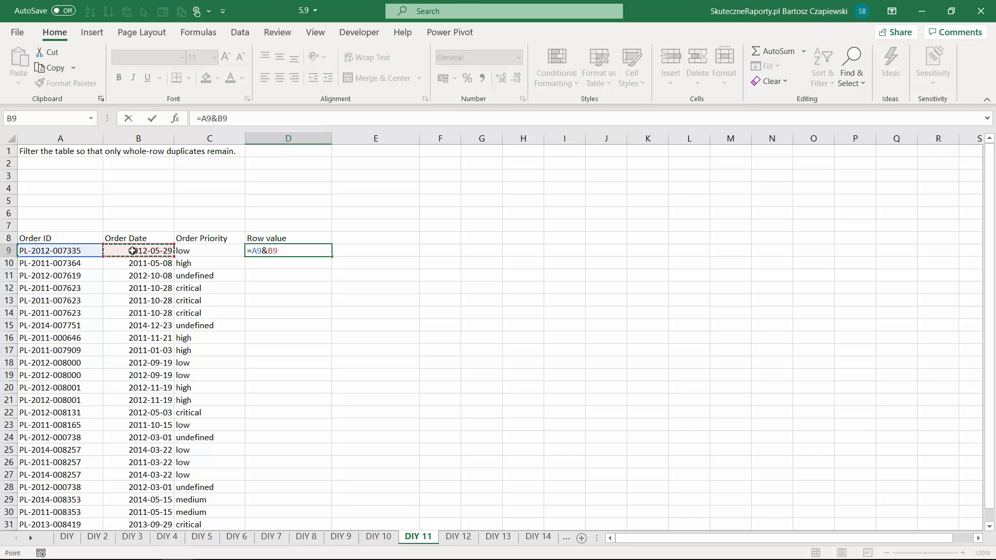
type("&")
left_click(192, 251)
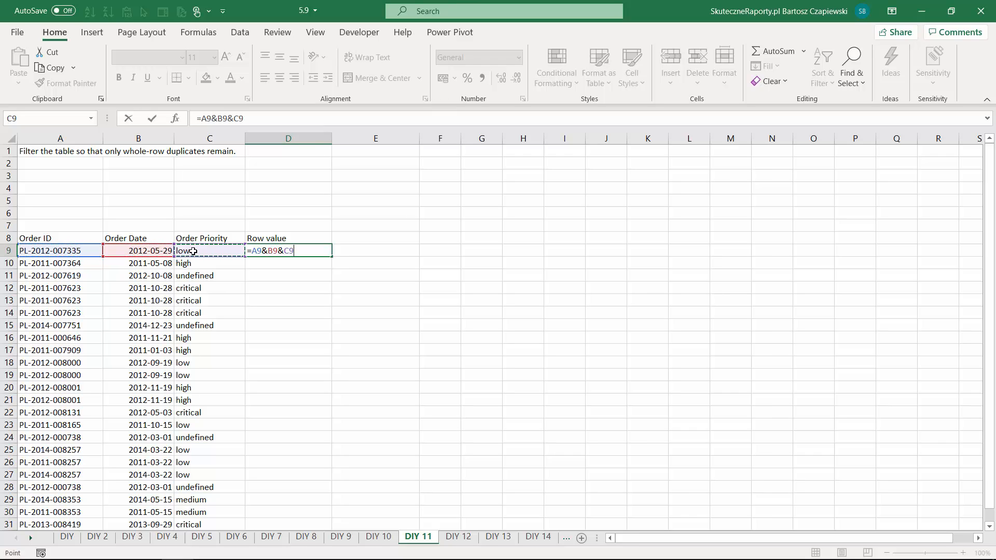
key("Return")
left_click(315, 251)
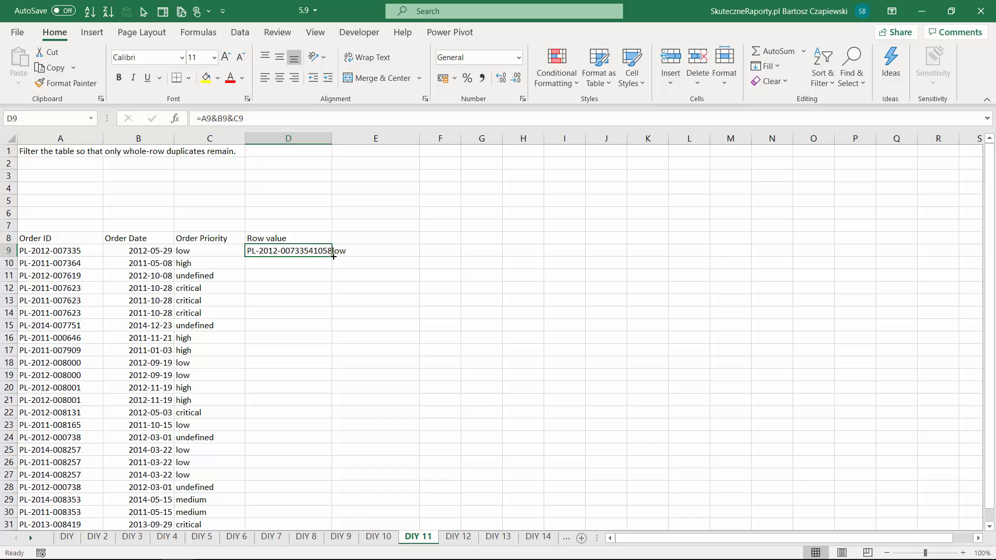
double_click(332, 256)
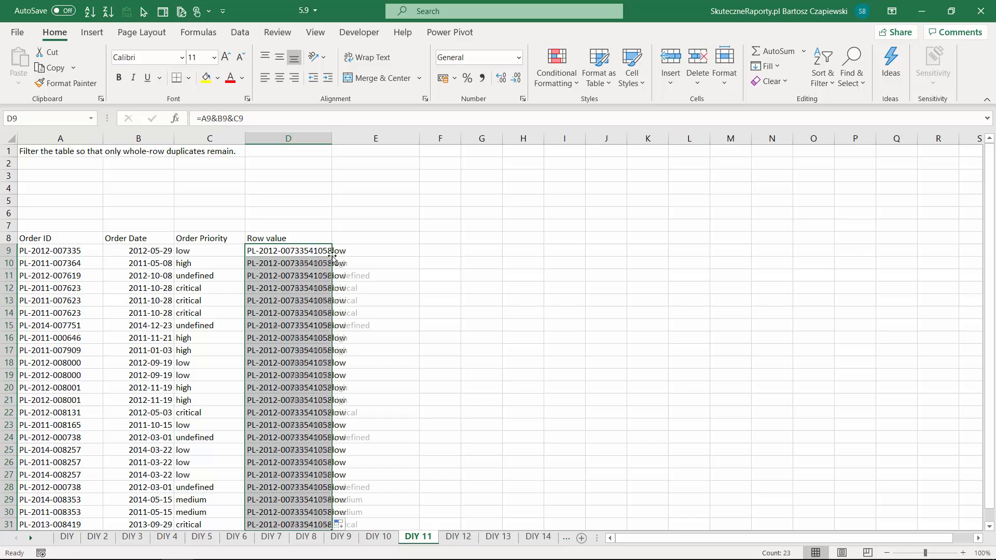
- Highlight duplicate values in the Row value column using conditional formatting with Light Red Fill with Dark Red Text
left_click(289, 250)
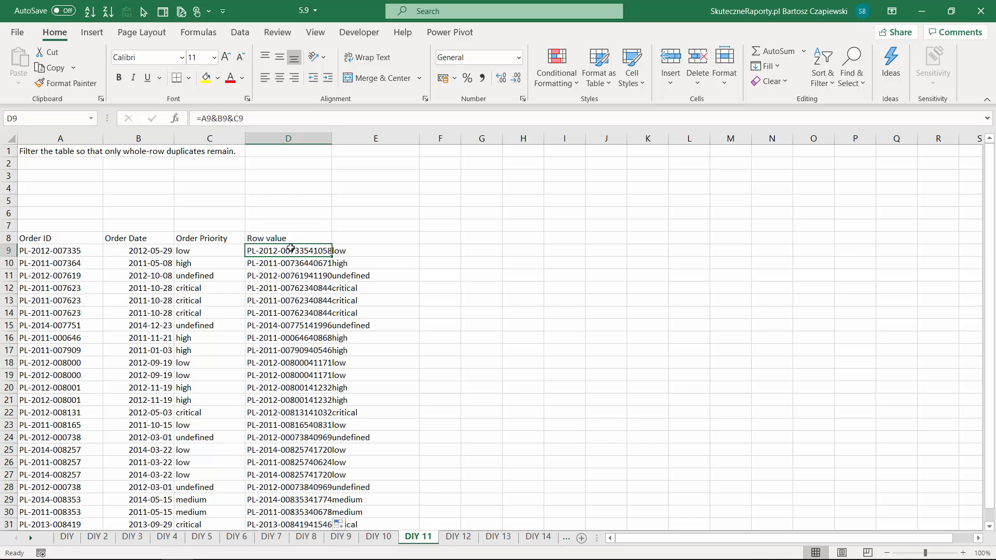
key("ctrl+shift+Down")
left_click(571, 87)
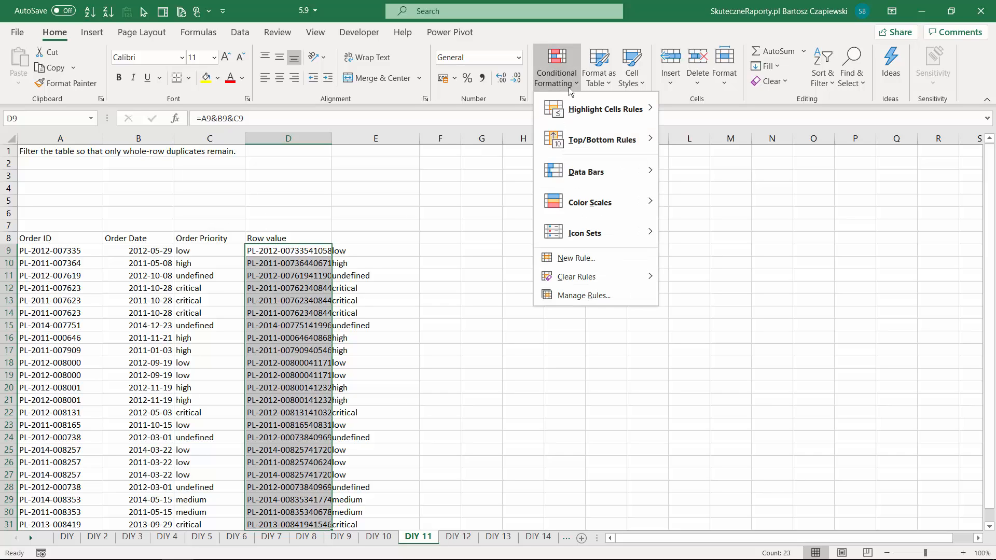
mouse_move(579, 113)
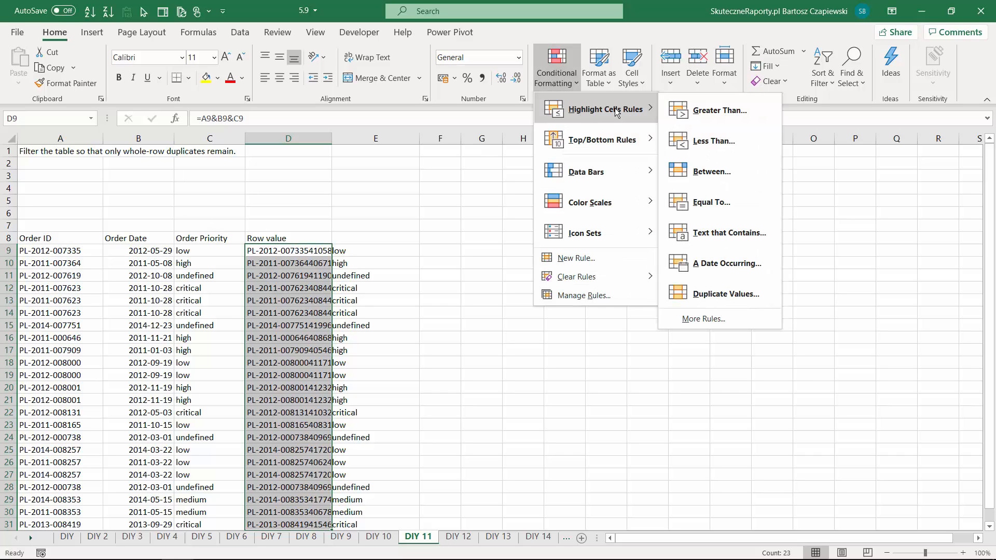
left_click(718, 295)
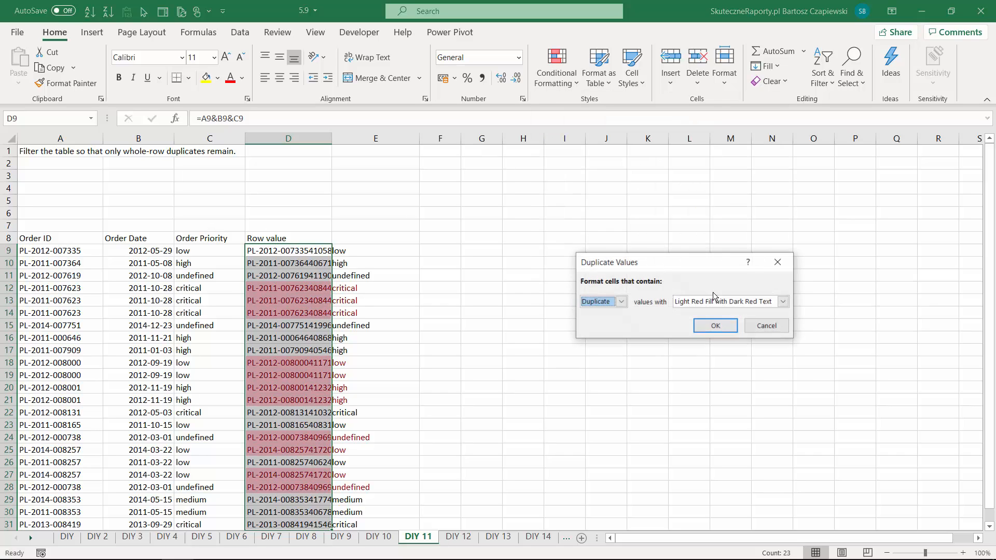
left_click(716, 326)
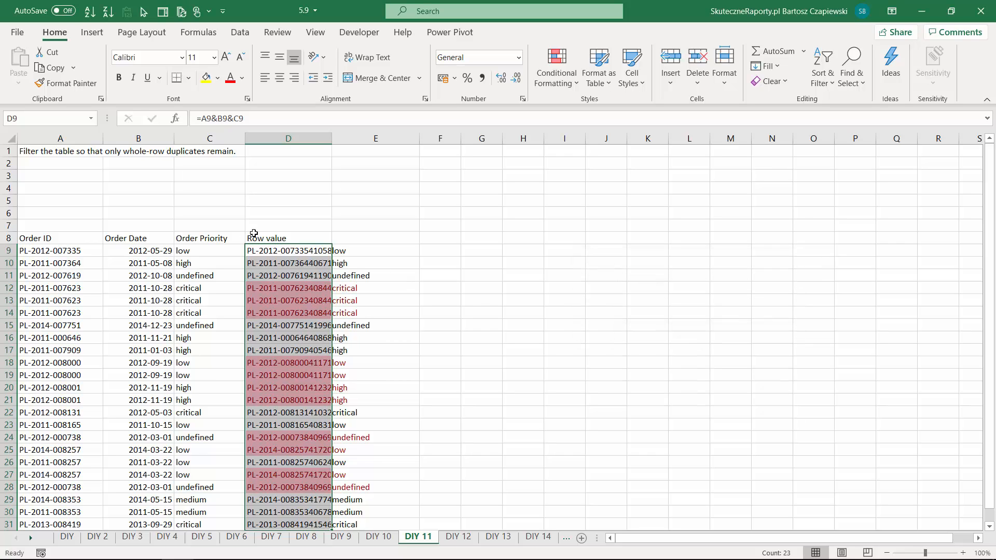
- Filter the Row value column by the light red cell color, and switch to the DIY 12 sheet
left_click(294, 239)
left_click(293, 239)
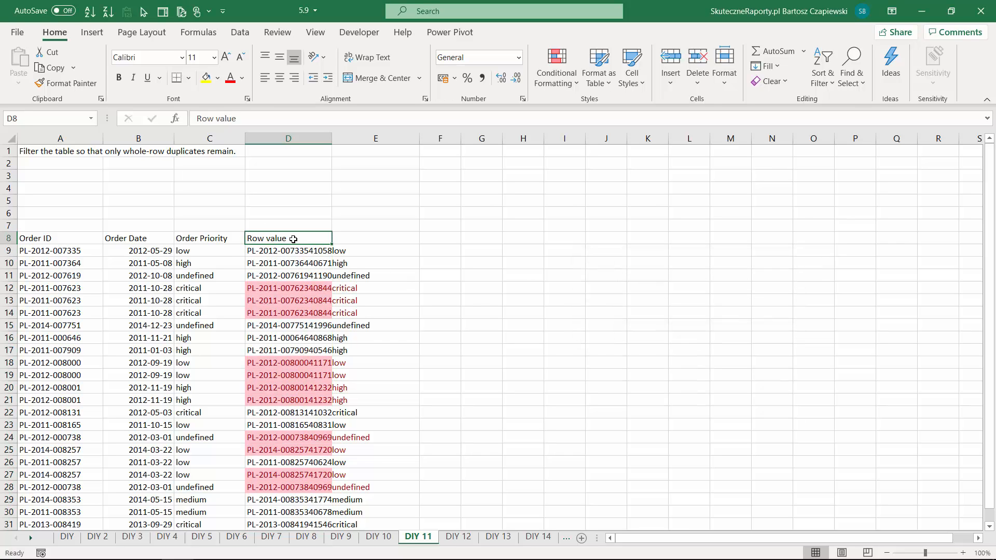
key("ctrl+shift+l")
left_click(326, 238)
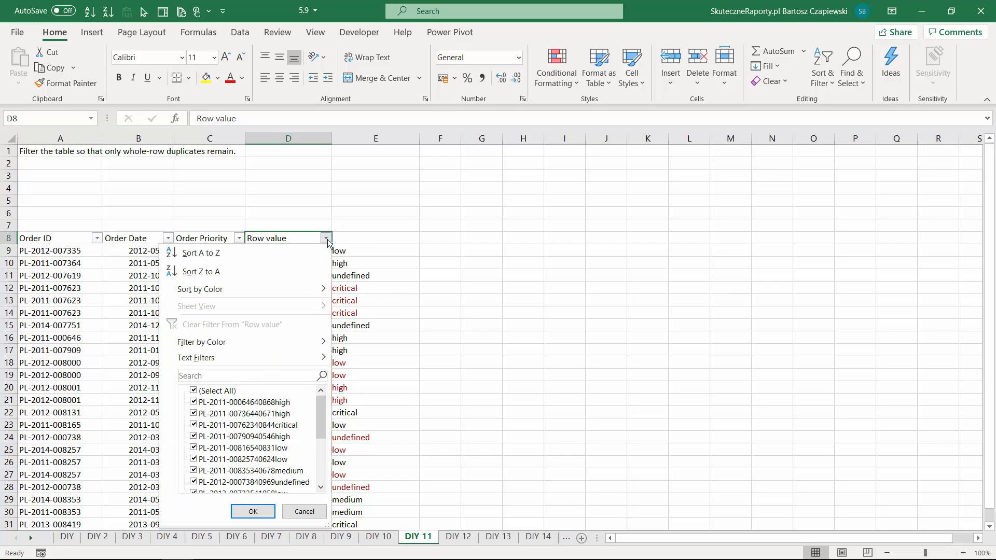
mouse_move(266, 343)
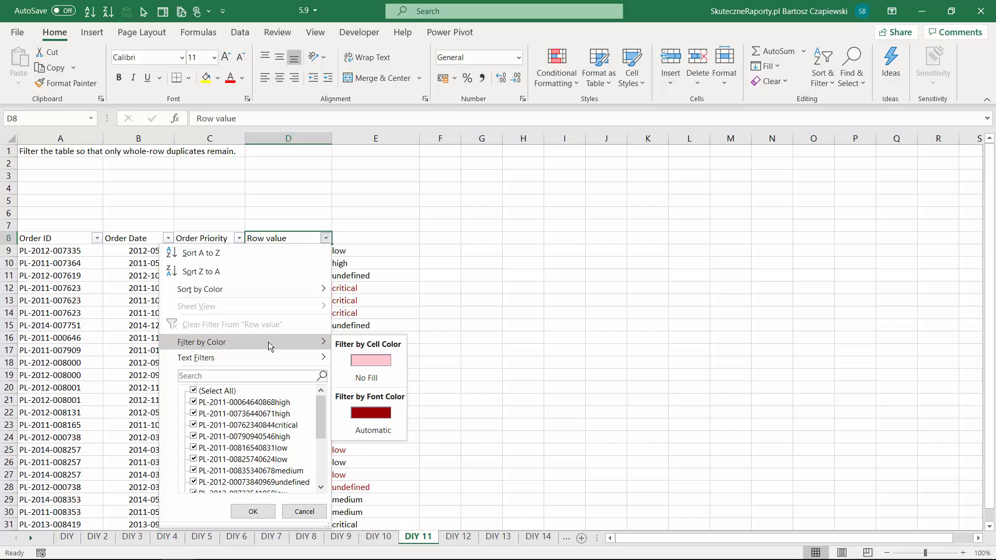
left_click(371, 360)
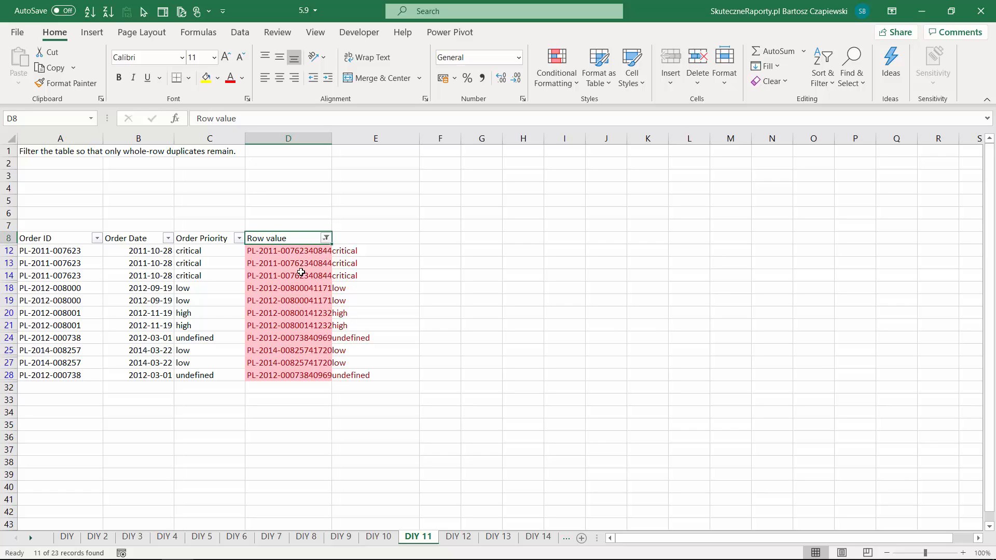
key("ctrl+Page_Down")
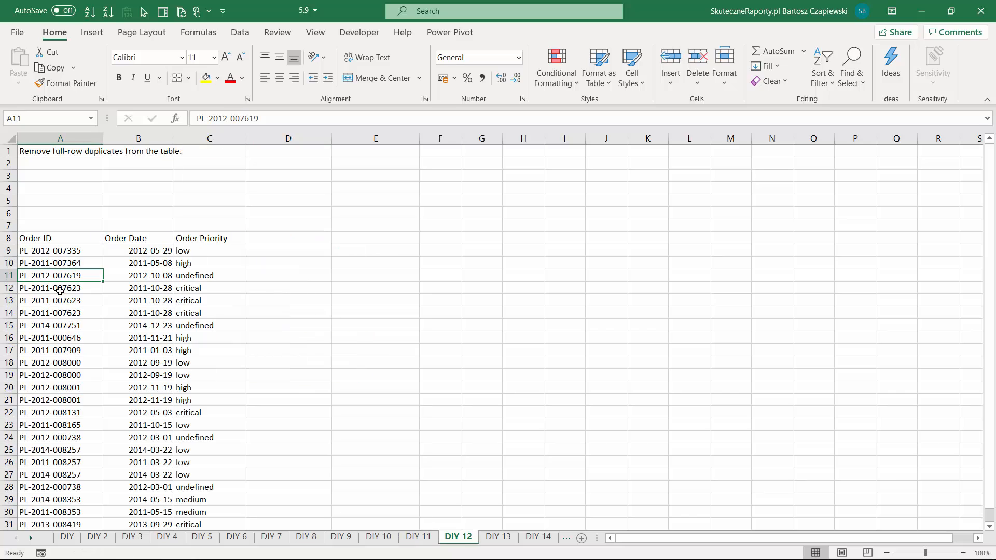
- Remove full-row duplicates from the table using Order ID, Order Date and Order Priority, and switch to the DIY 13 sheet
left_click_drag(53, 285, 200, 313)
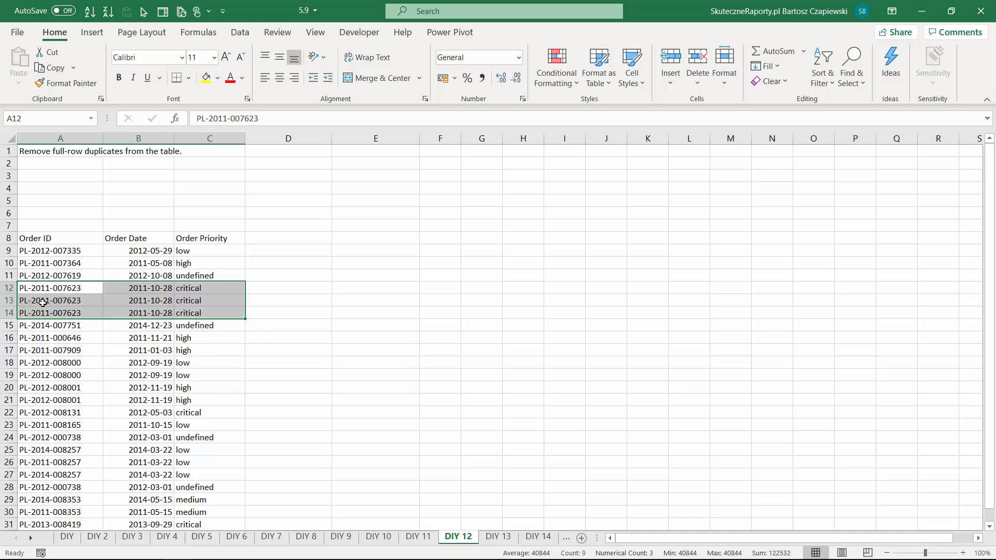
left_click_drag(51, 288, 203, 293)
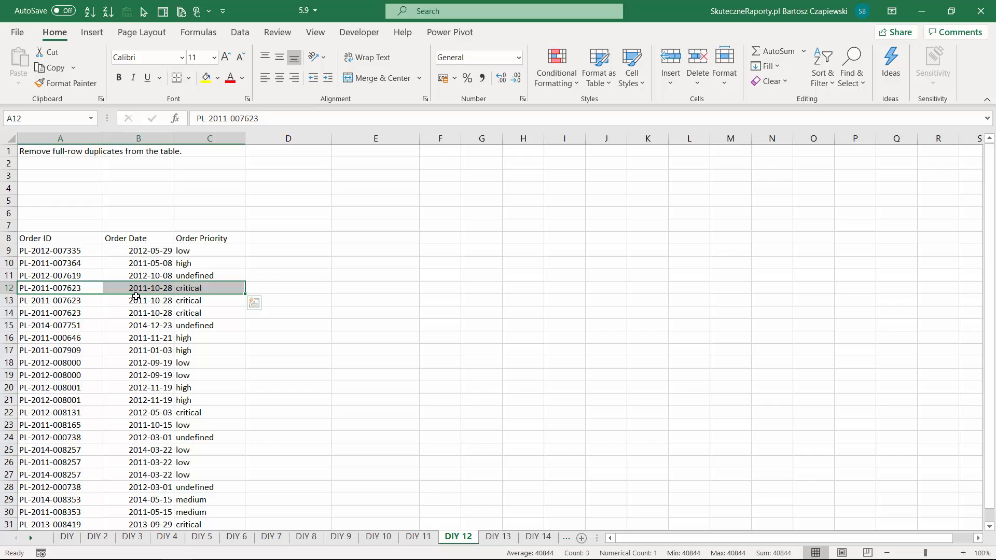
left_click(82, 274)
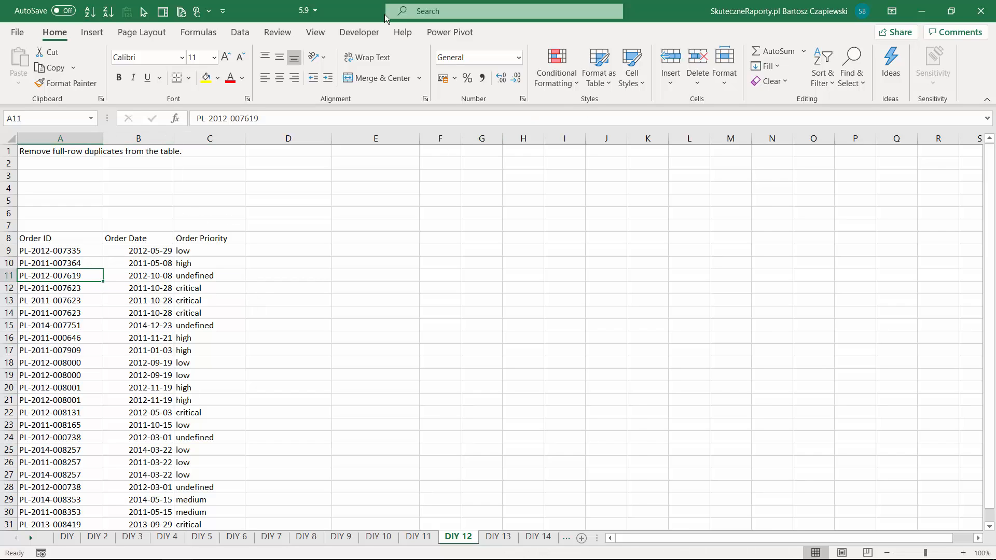
left_click(240, 35)
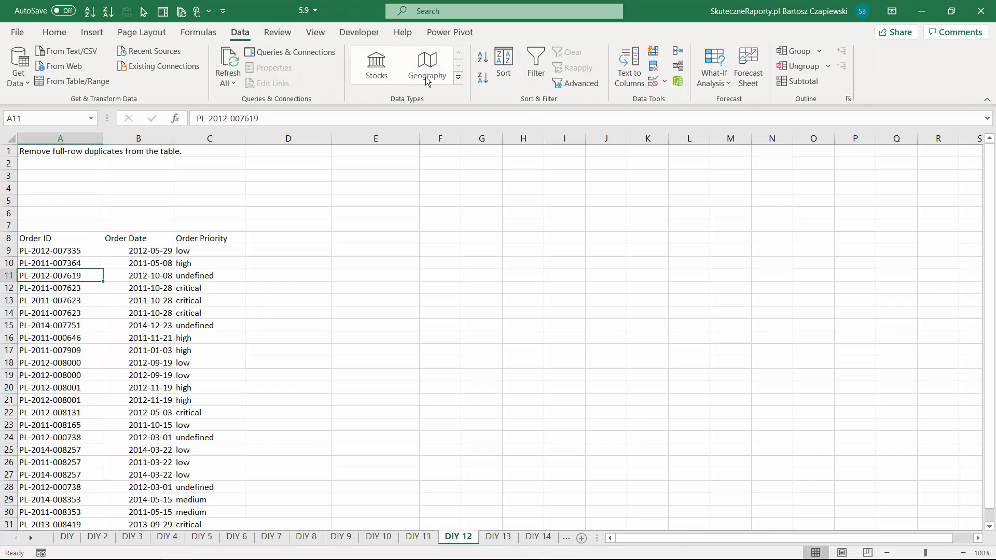
left_click(654, 66)
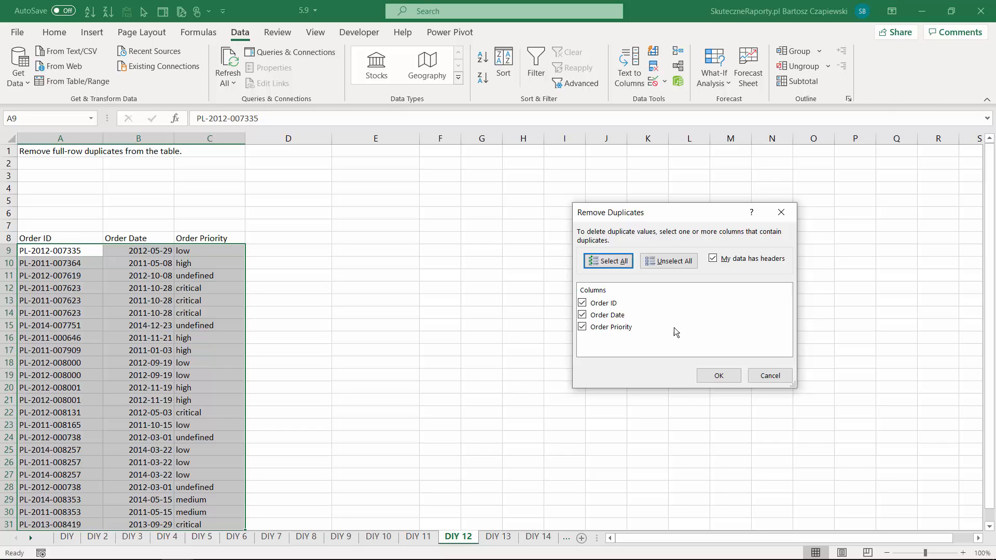
left_click(717, 378)
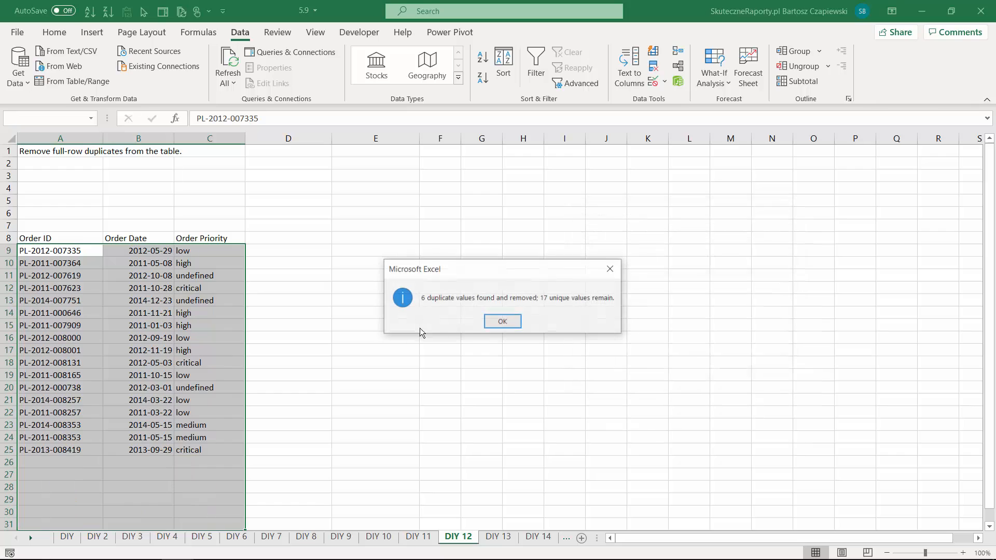
left_click(502, 323)
key("ctrl+Page_Down")
key("Down")
key("Down")
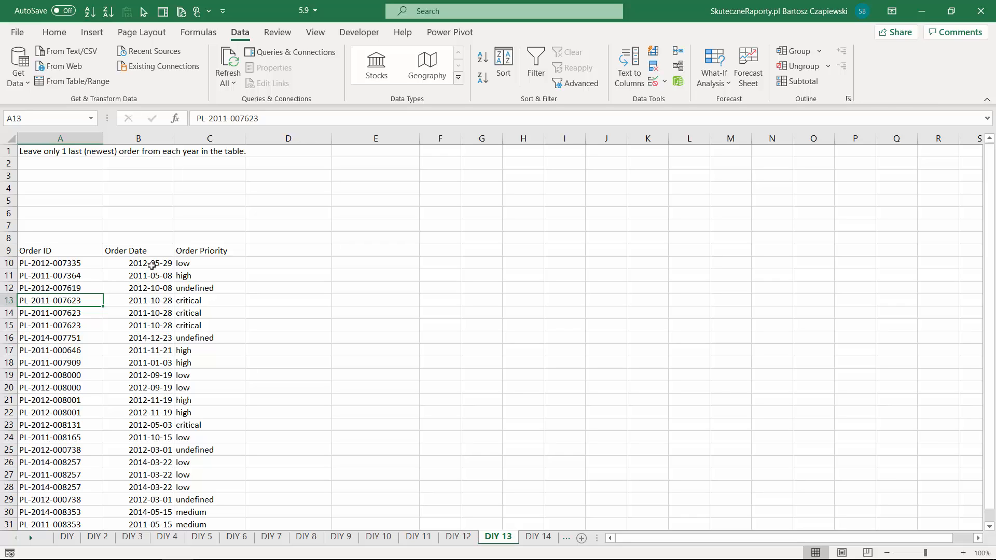
- Add a "Year" column in column D that extracts the order year with =YEAR(B10), filled down the whole list
left_click(150, 263)
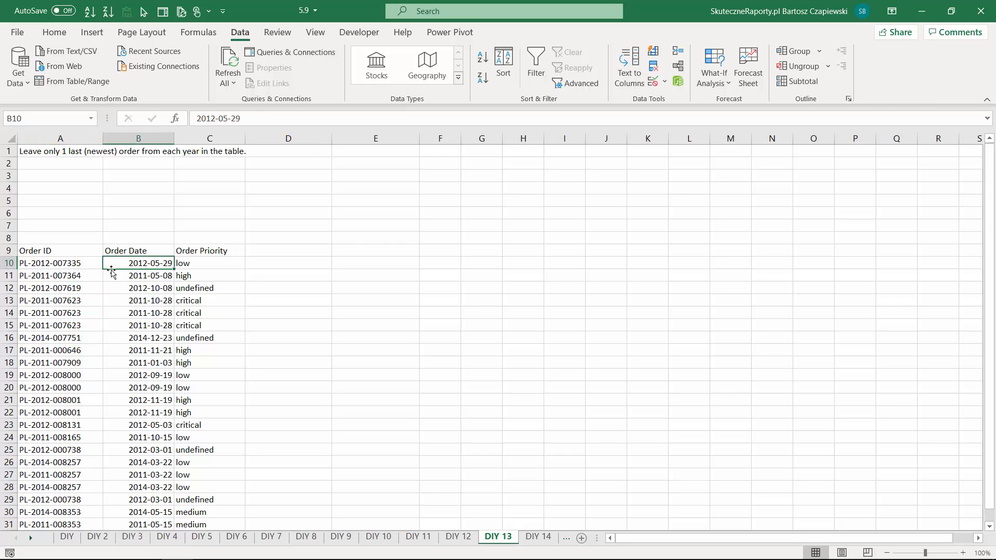
left_click_drag(57, 263, 265, 299)
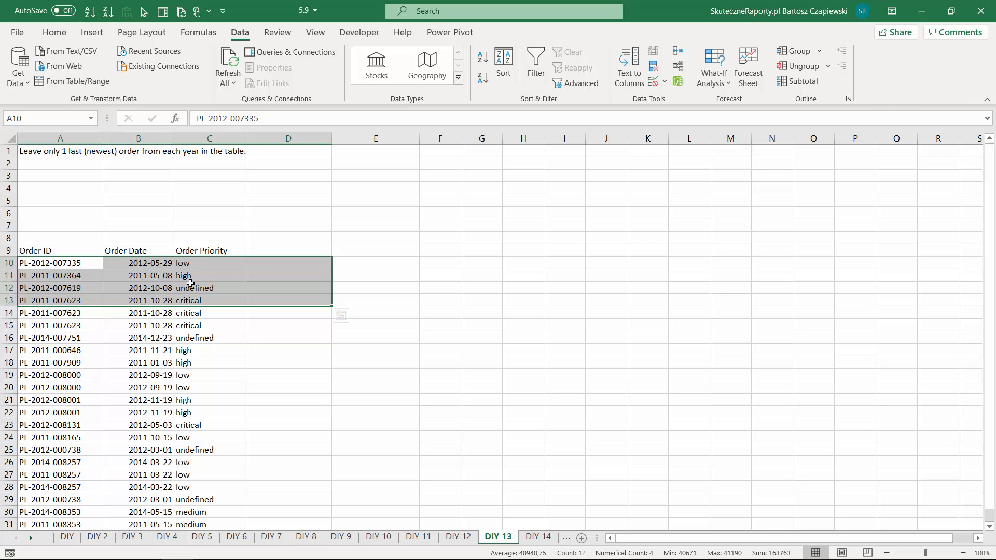
left_click(263, 250)
type("Year")
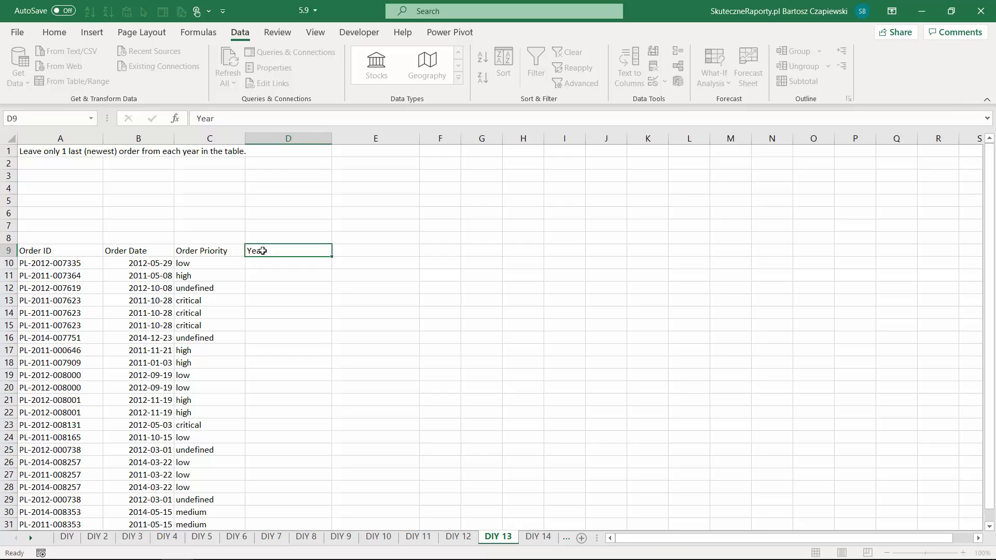
key("Return")
type("=year")
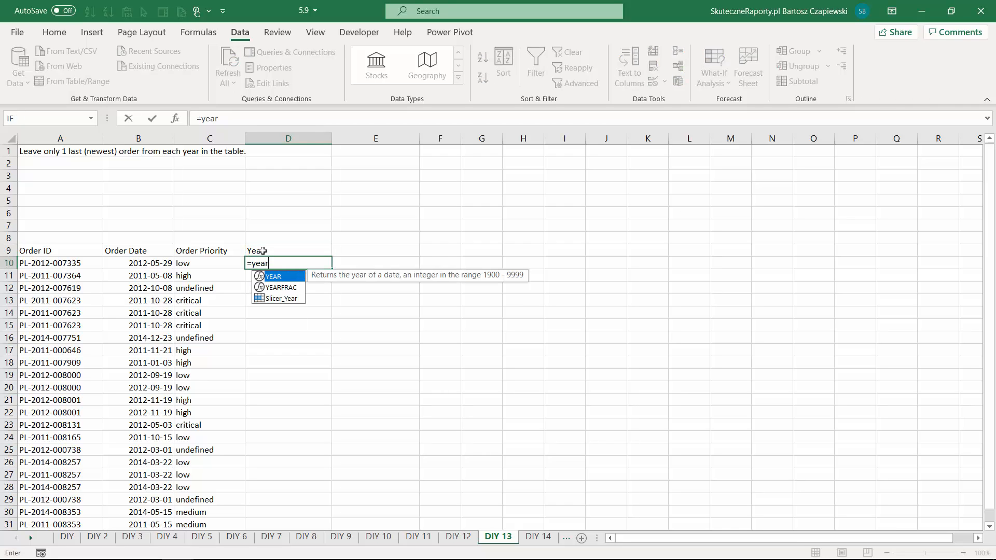
key("Tab")
left_click(147, 266)
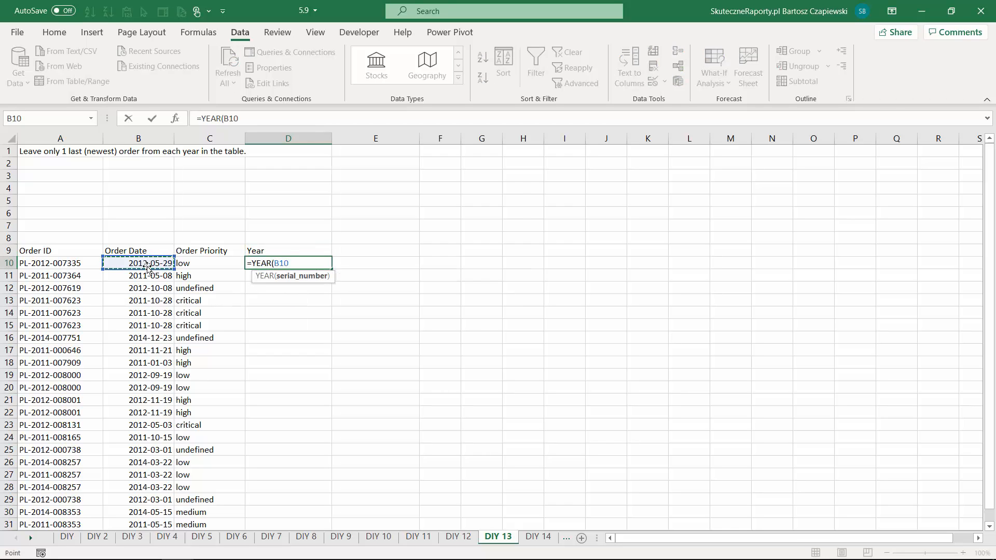
key("Return")
left_click(322, 264)
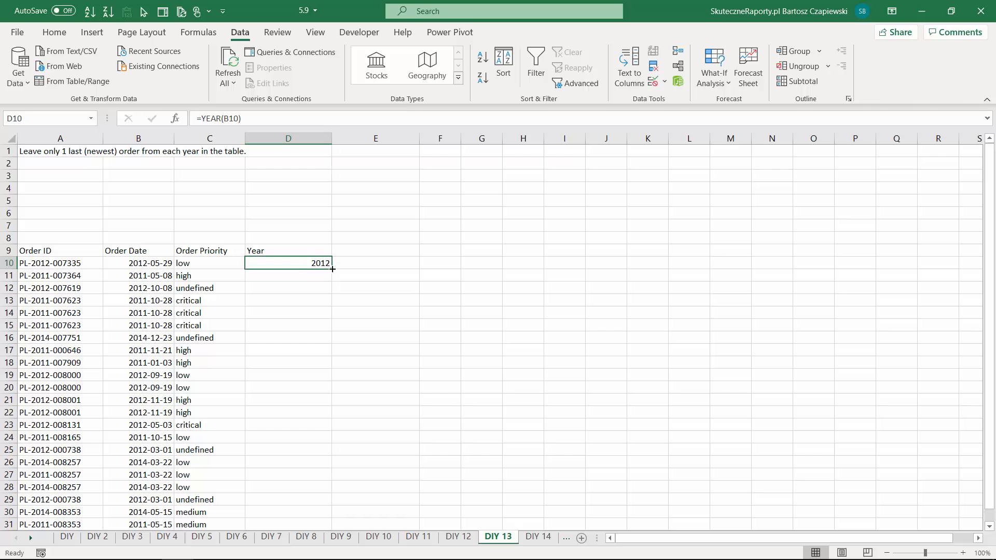
double_click(331, 269)
- Custom sort the table by Year from smallest to largest, then by Order Date from newest to oldest
left_click(201, 266)
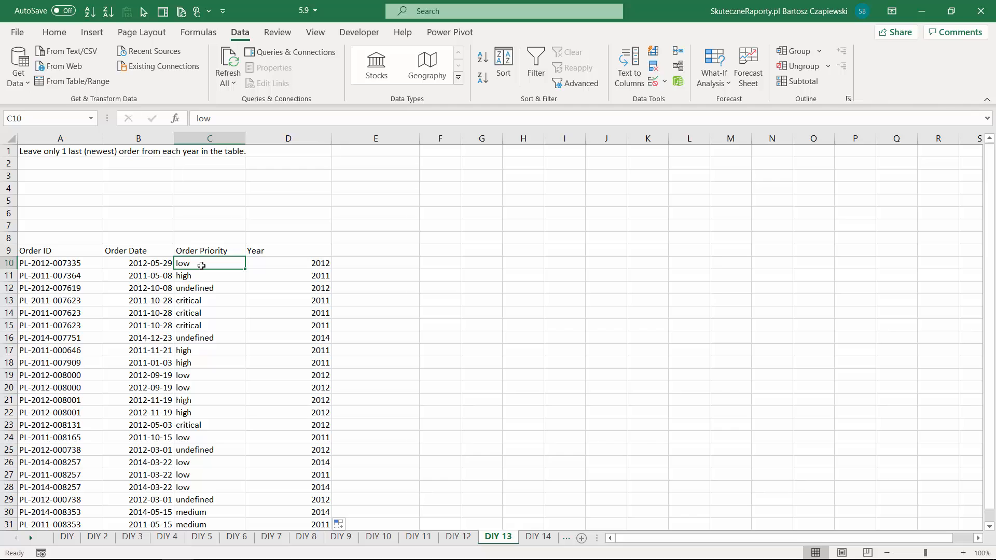
left_click(267, 253)
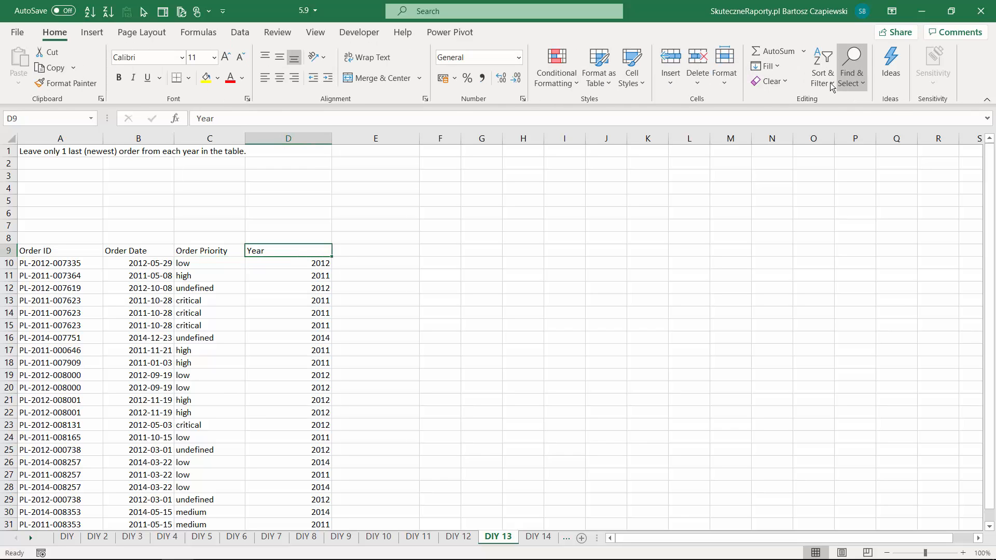
left_click(831, 86)
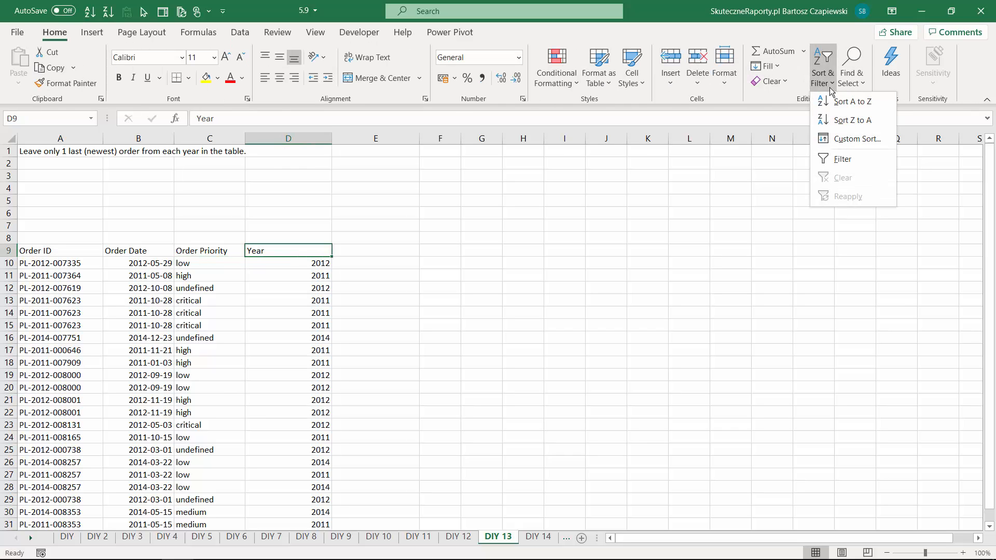
left_click(845, 139)
left_click(590, 273)
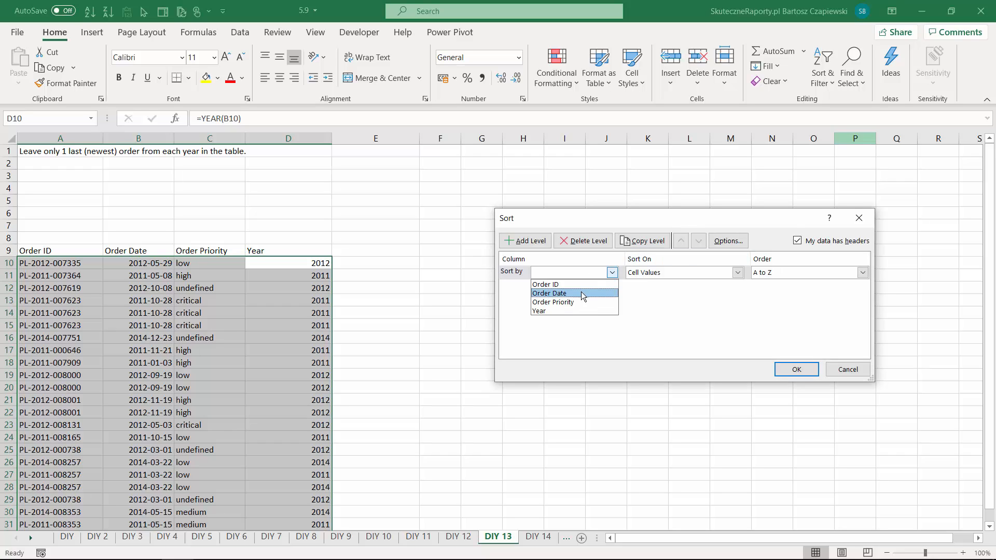
left_click(577, 311)
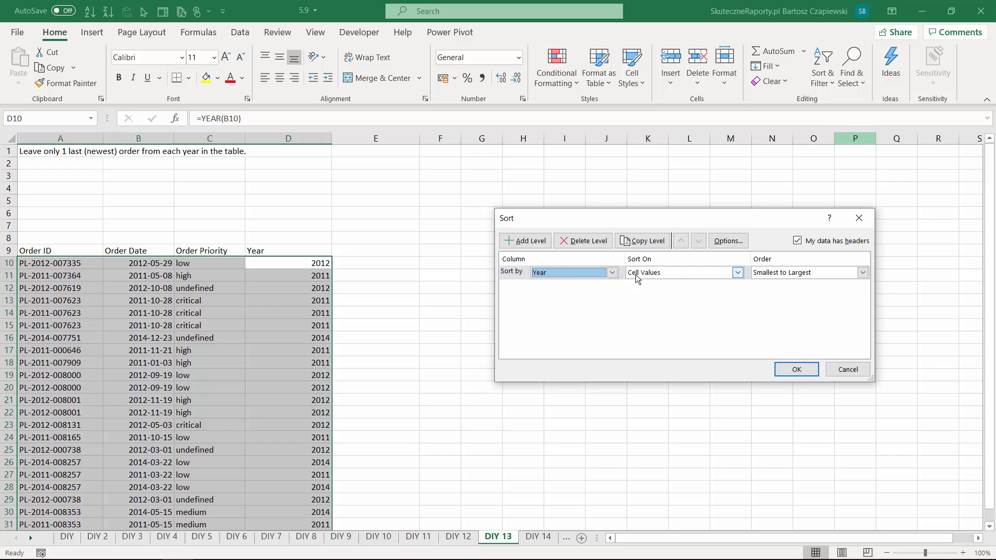
left_click(526, 241)
left_click(571, 288)
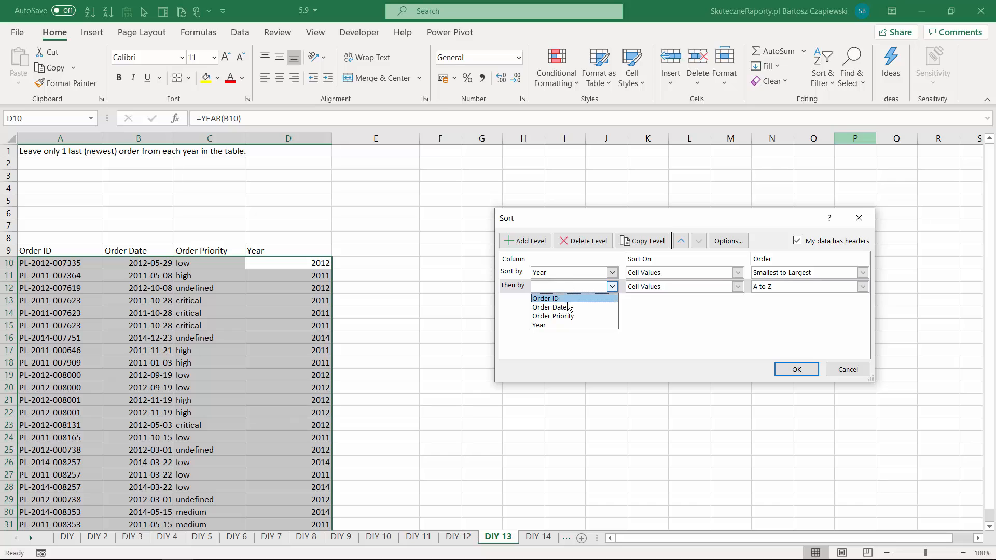
left_click(567, 307)
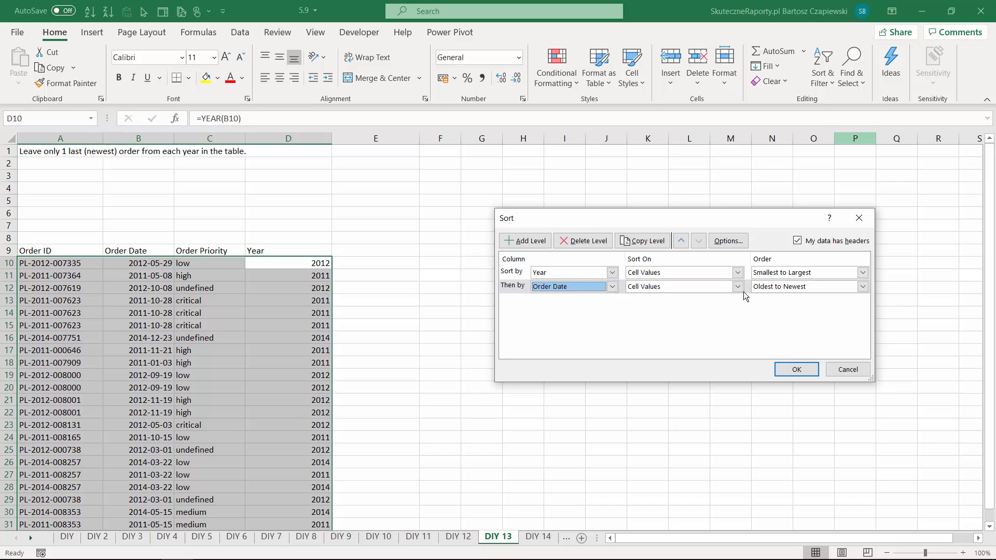
left_click(786, 288)
left_click(784, 307)
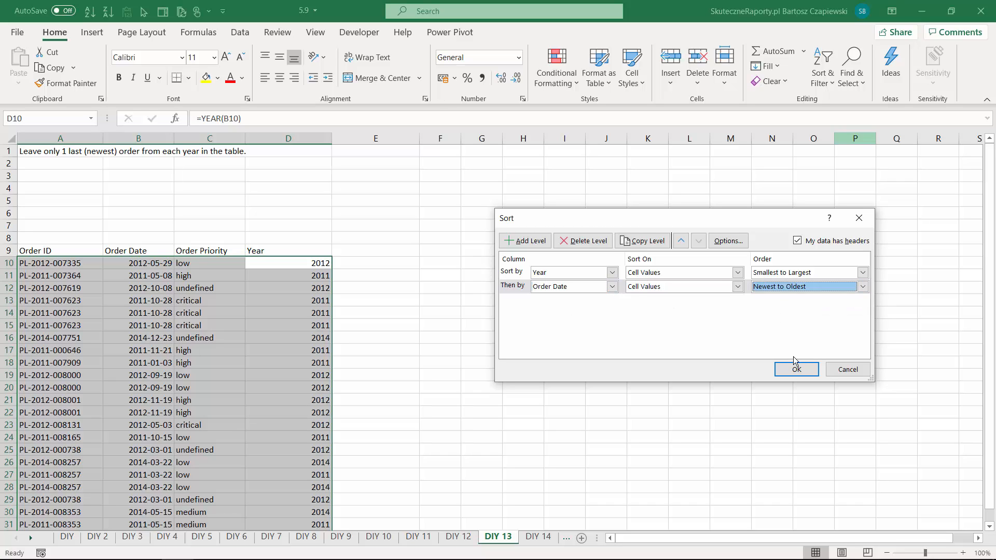
left_click(796, 368)
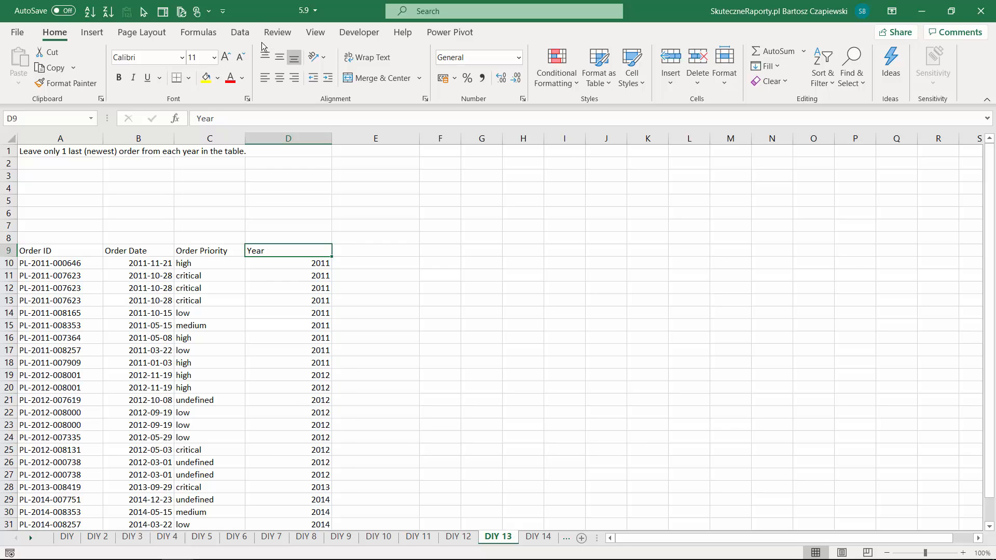
- Remove duplicates from the table based on the Year column only, and switch to the DIY 14 sheet
left_click(240, 32)
left_click(653, 66)
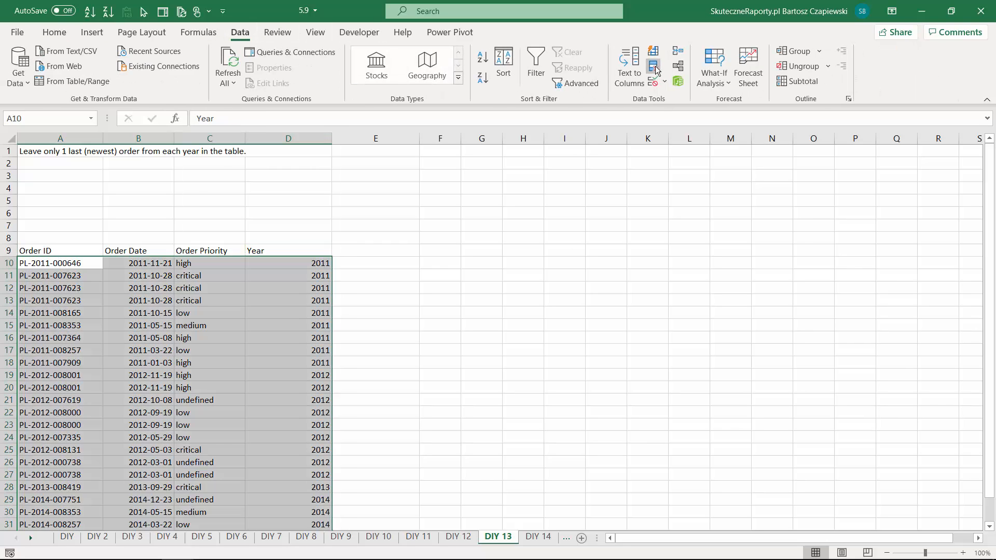
left_click(582, 303)
left_click(582, 315)
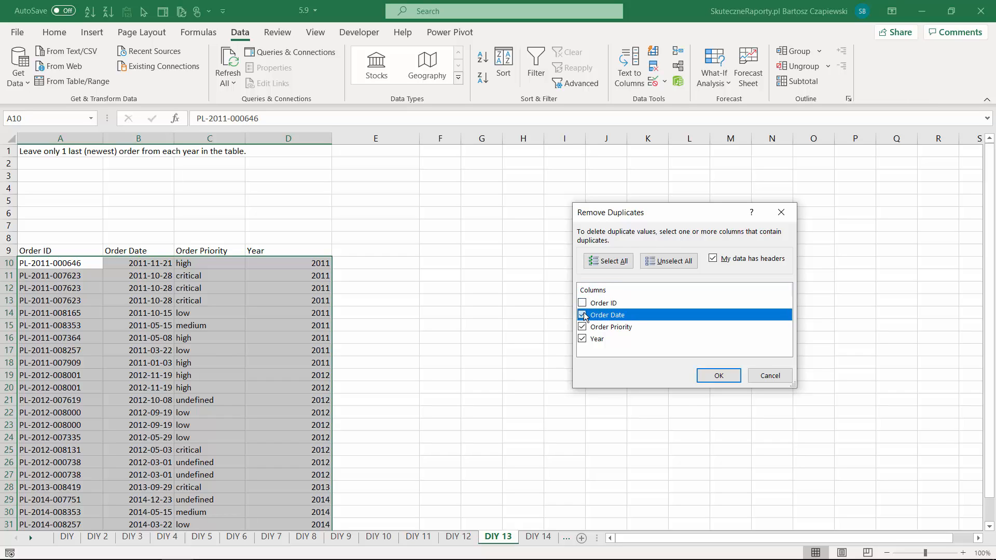
left_click(582, 327)
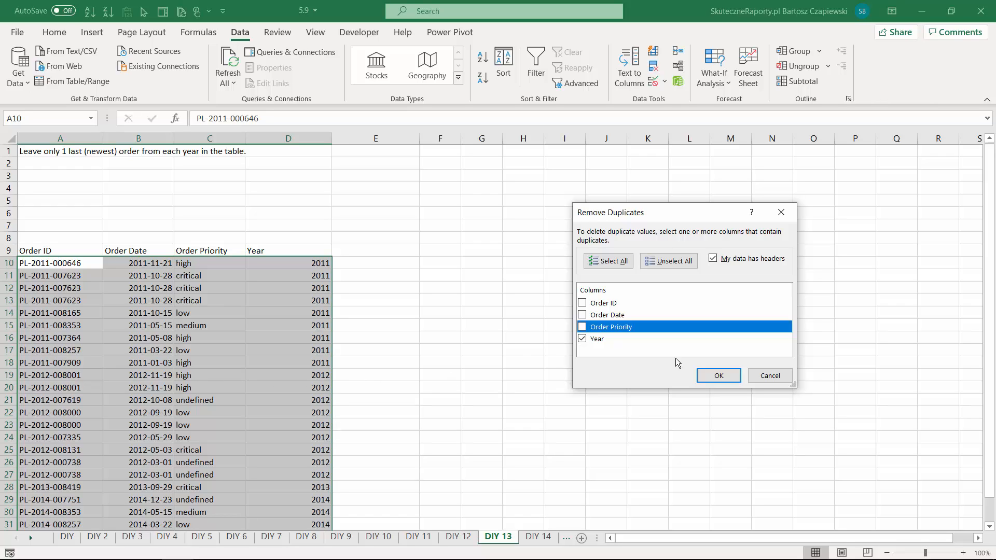
left_click(719, 376)
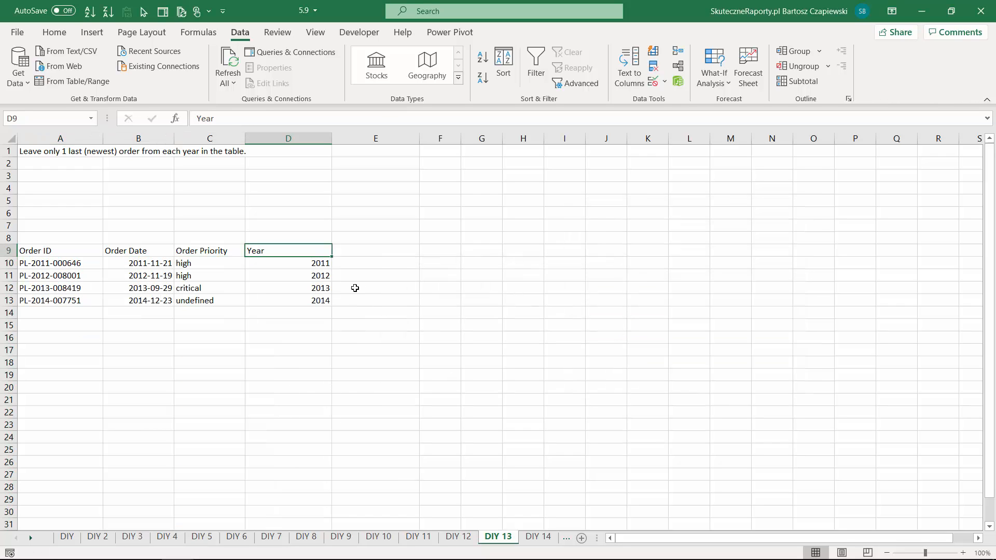
left_click(301, 274)
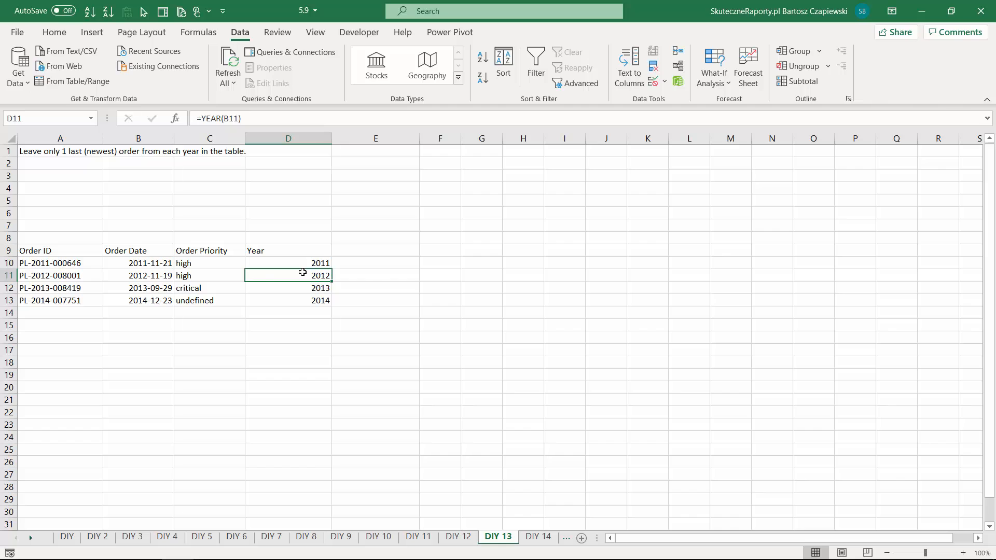
key("ctrl+Page_Down")
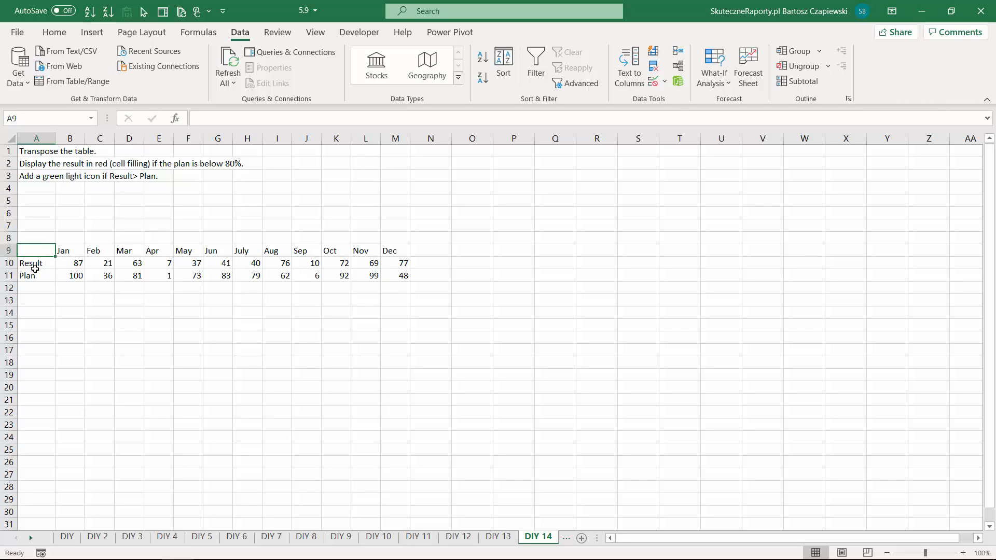
- Copy the Result and Plan table in A9:M11 and paste it transposed starting at cell A14
left_click_drag(38, 251, 405, 277)
key("ctrl+c")
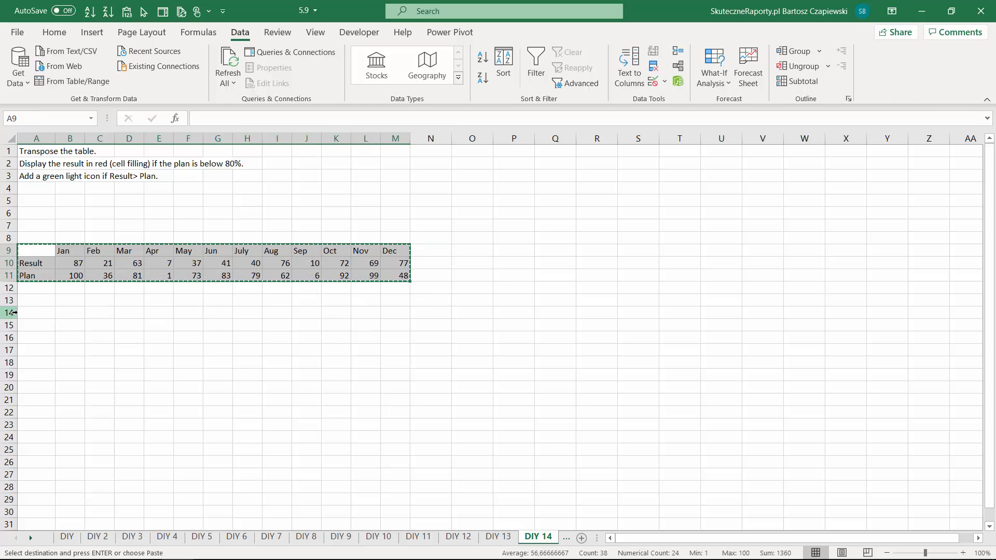
left_click(30, 313)
right_click(29, 313)
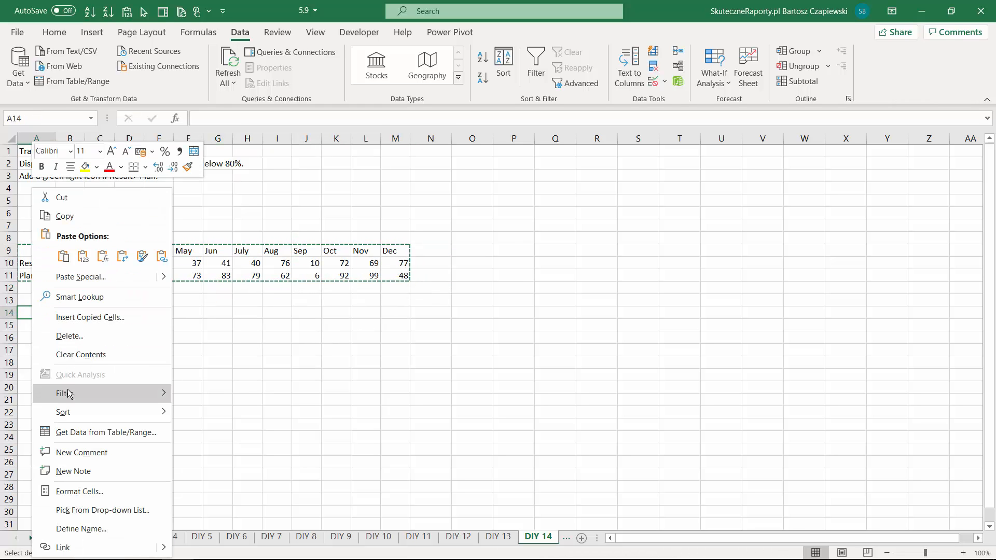
left_click(99, 277)
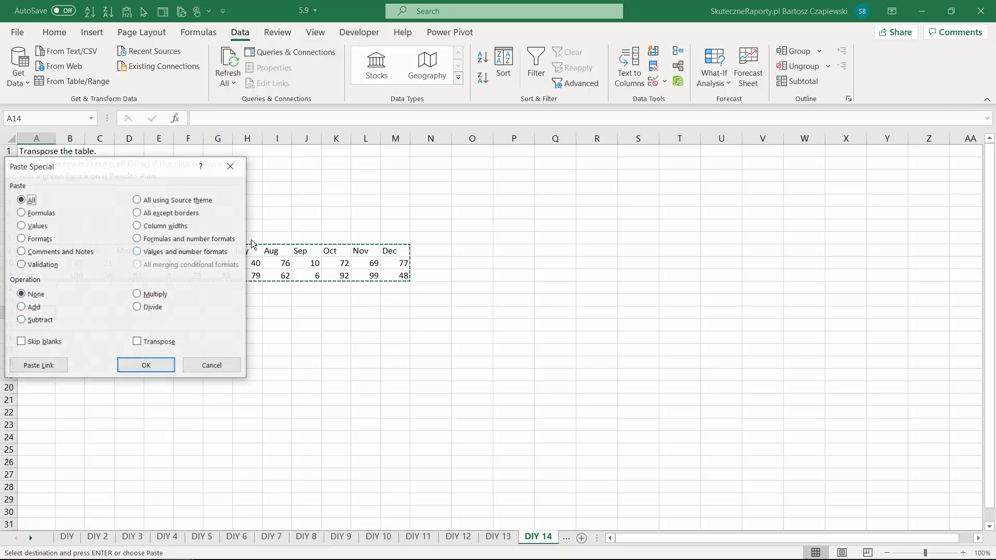
left_click(137, 342)
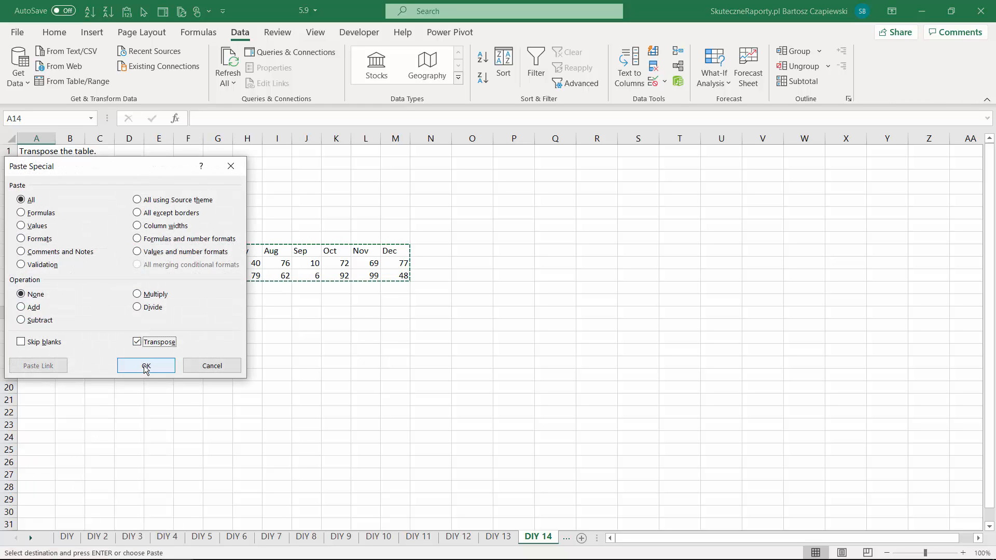
left_click(145, 364)
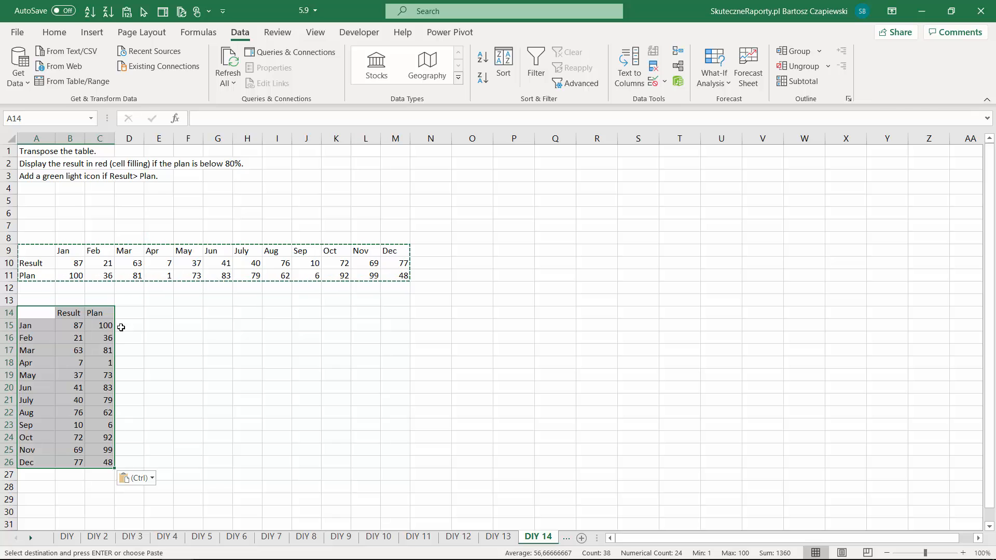
left_click(105, 324)
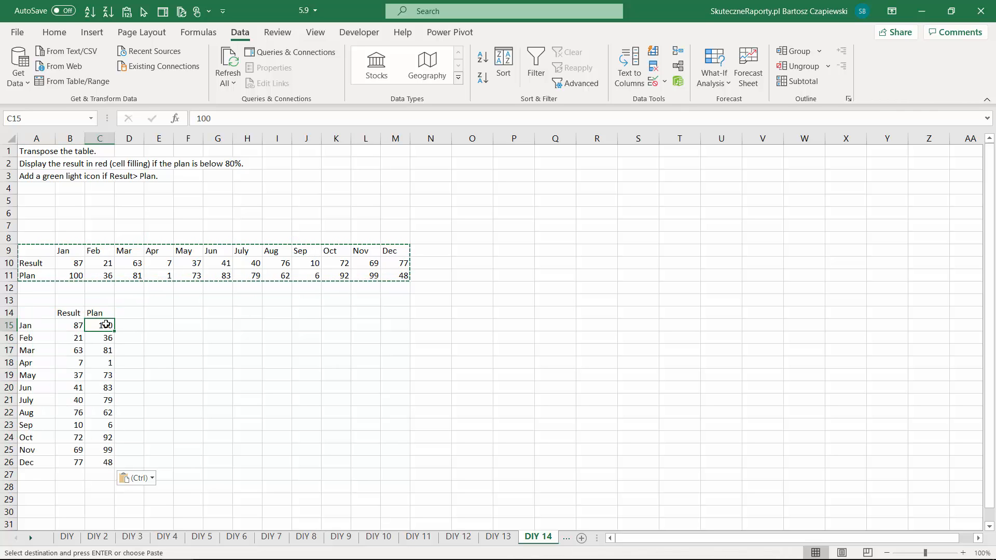
- Add a conditional formatting rule to results B15:B26 that fills cells red where the formula =B15/C15<0,8 is true
left_click_drag(71, 322, 76, 462)
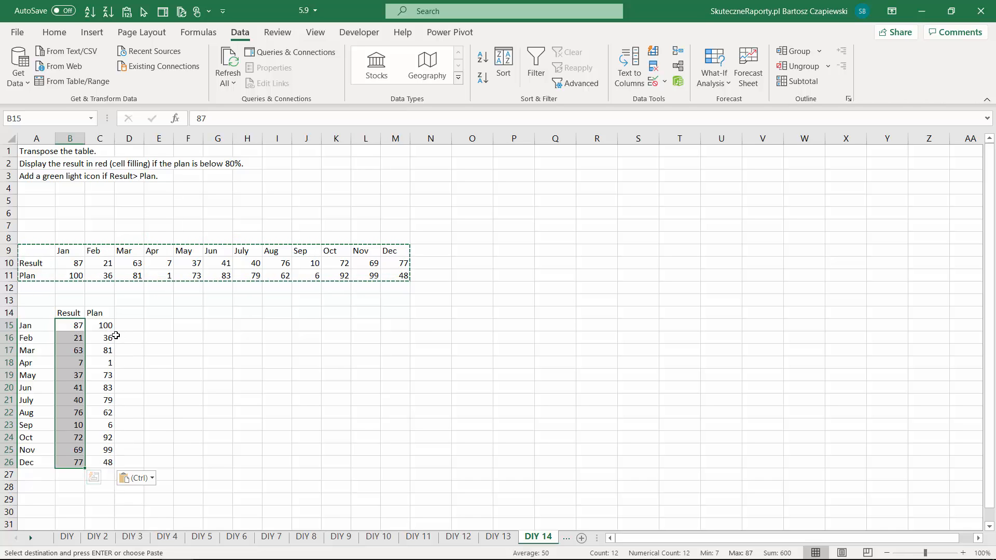
left_click(54, 32)
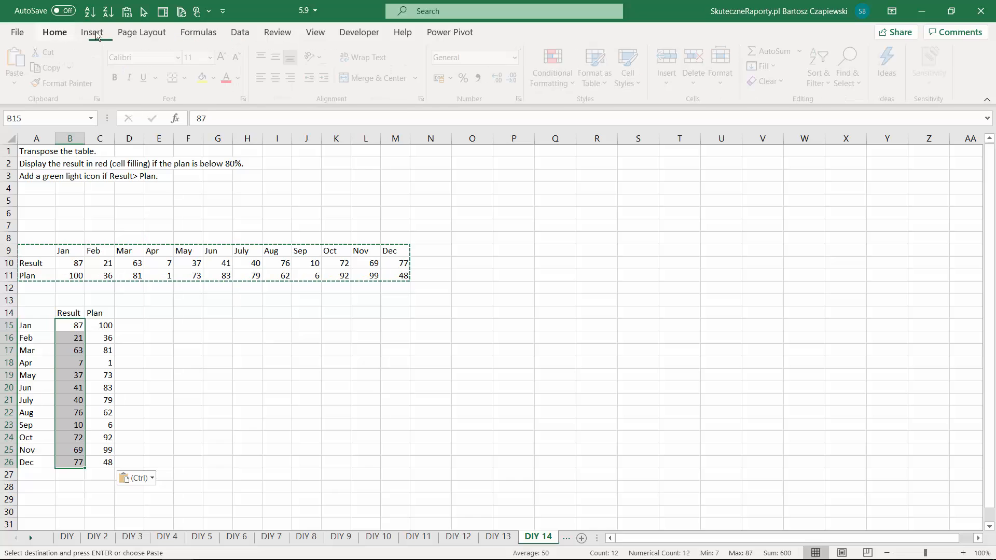
left_click(559, 91)
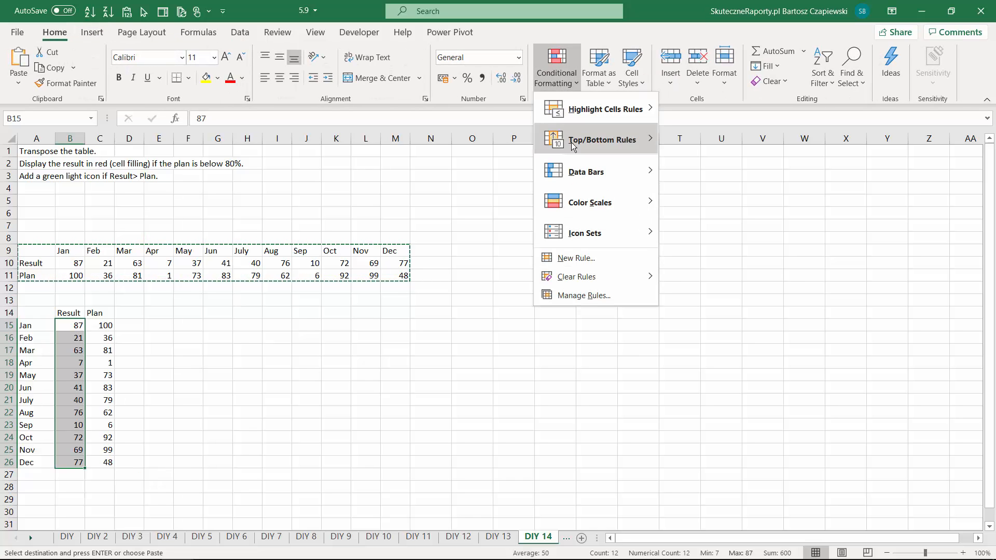
mouse_move(590, 239)
left_click(576, 258)
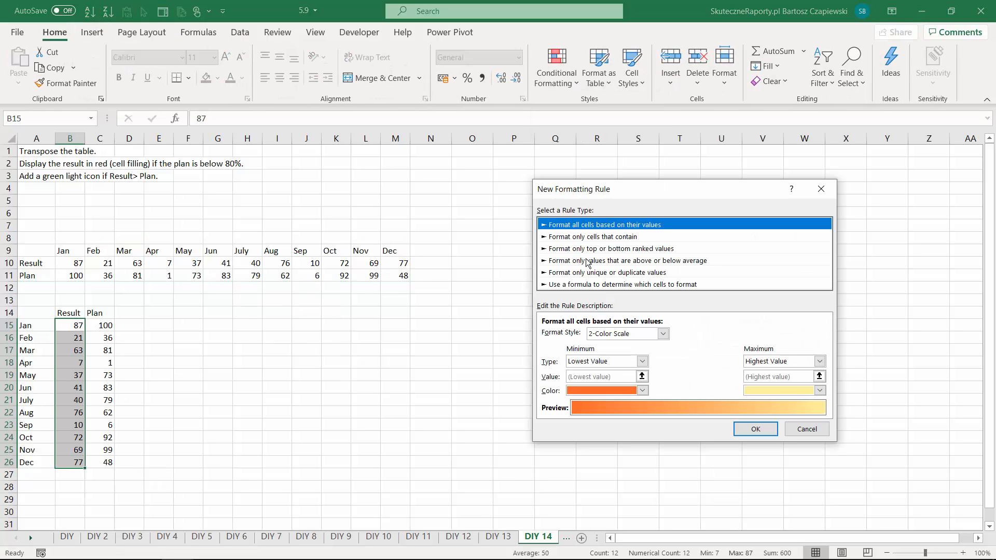
left_click(585, 284)
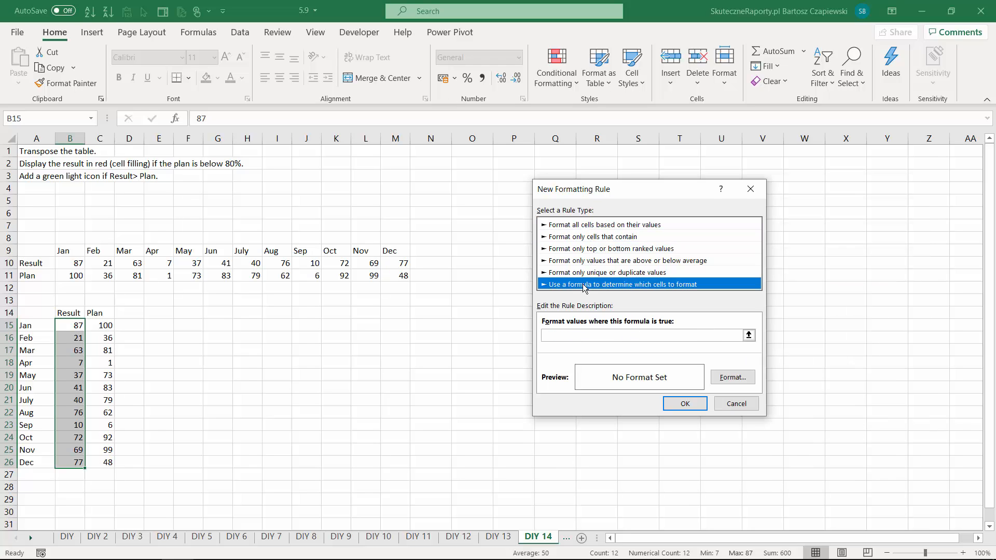
left_click(573, 339)
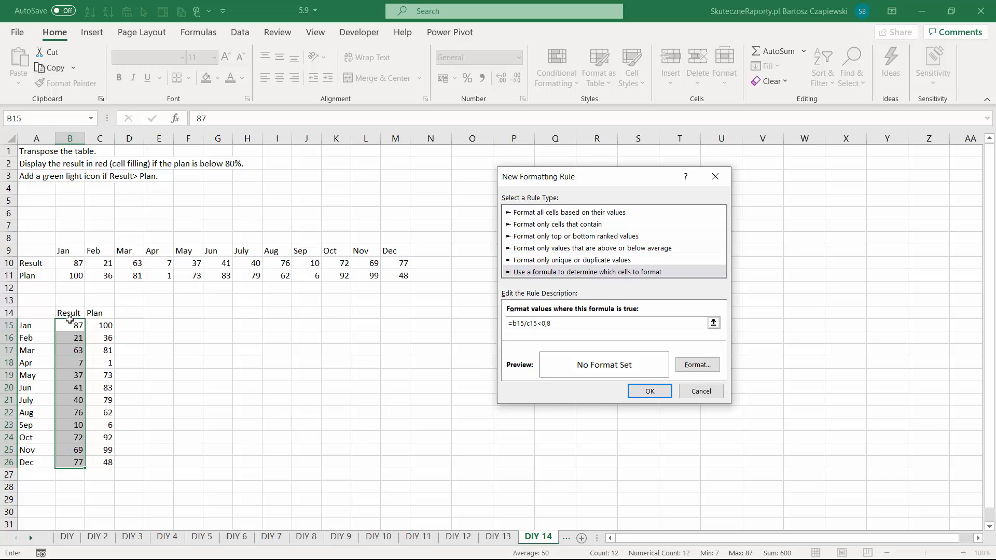
left_click(695, 365)
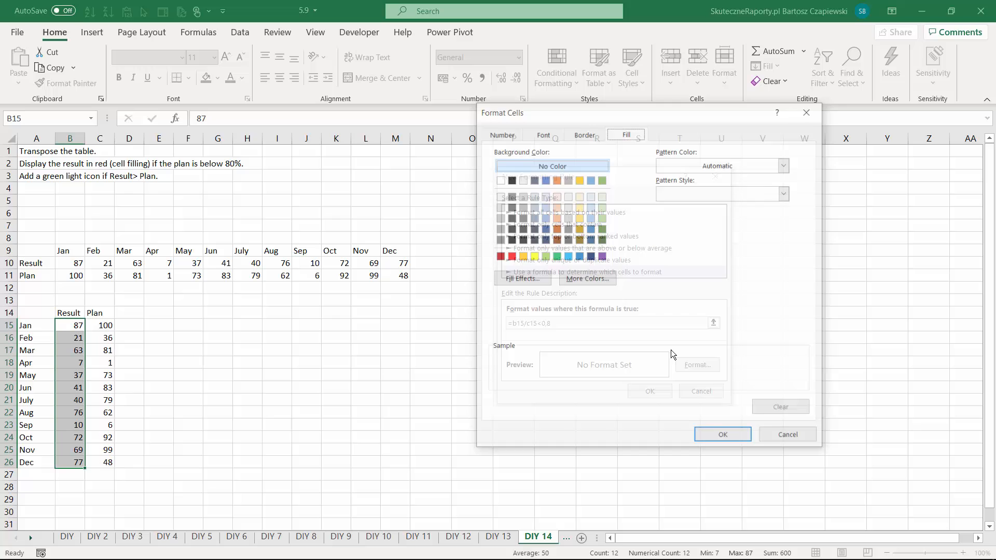
left_click(511, 256)
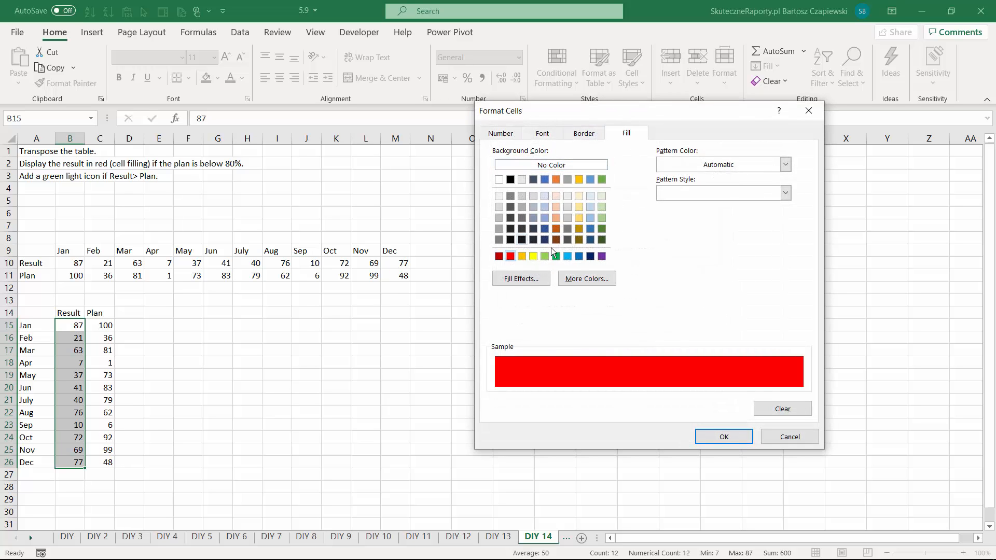
left_click(716, 436)
left_click(658, 398)
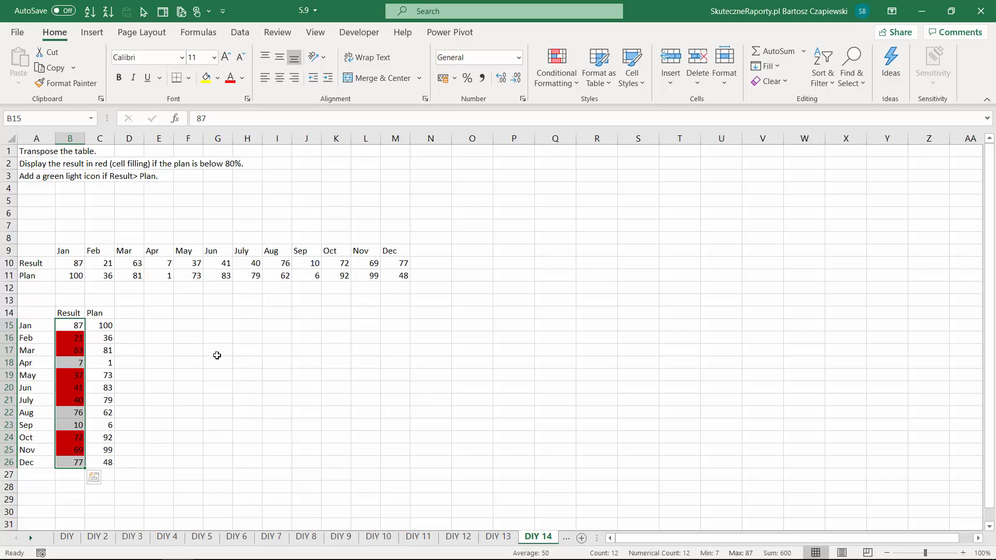
- Enter =IF(B15>C15;1;0) in D15 to flag results above plan, and fill it down to D26
key("Right")
key("Right")
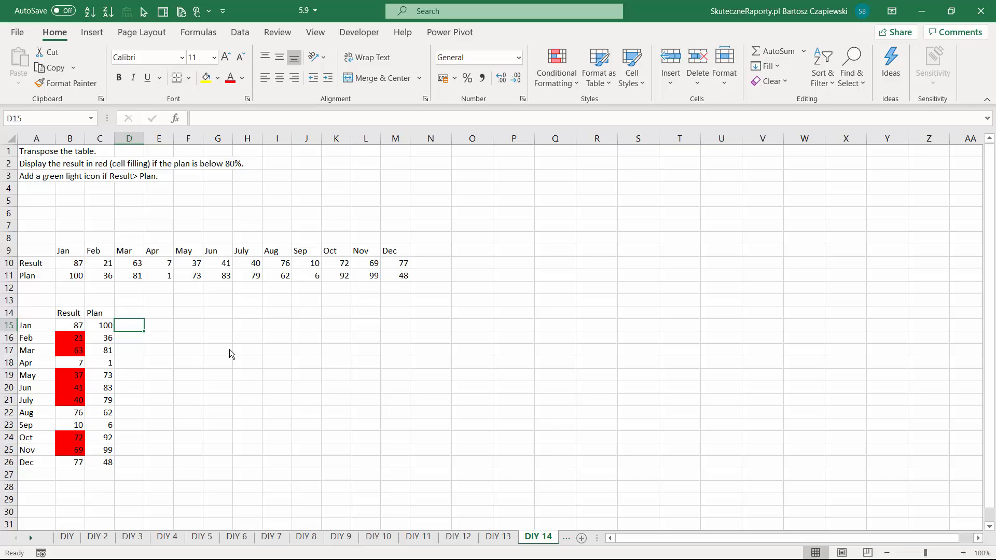
type("=IF(")
left_click(70, 325)
type(">")
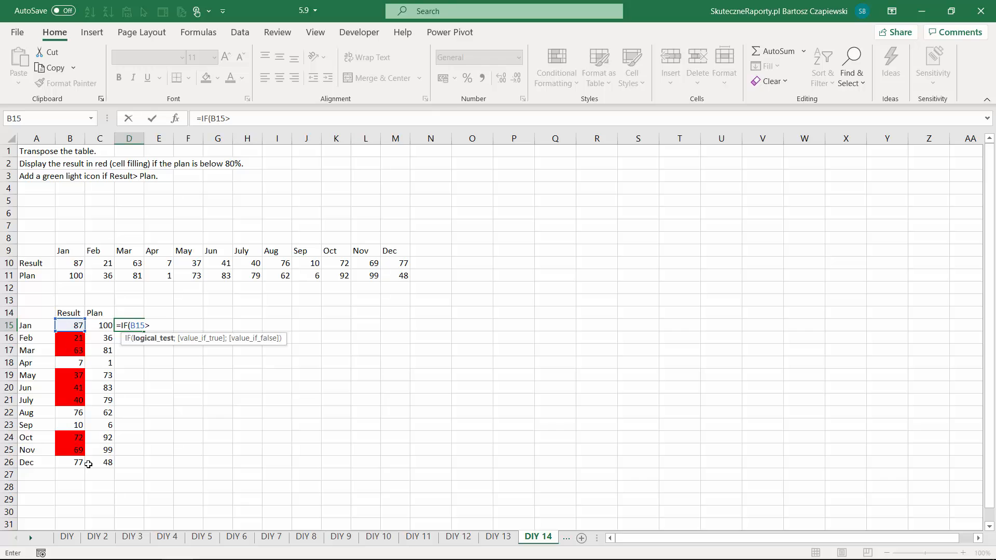
left_click(105, 328)
type(";1")
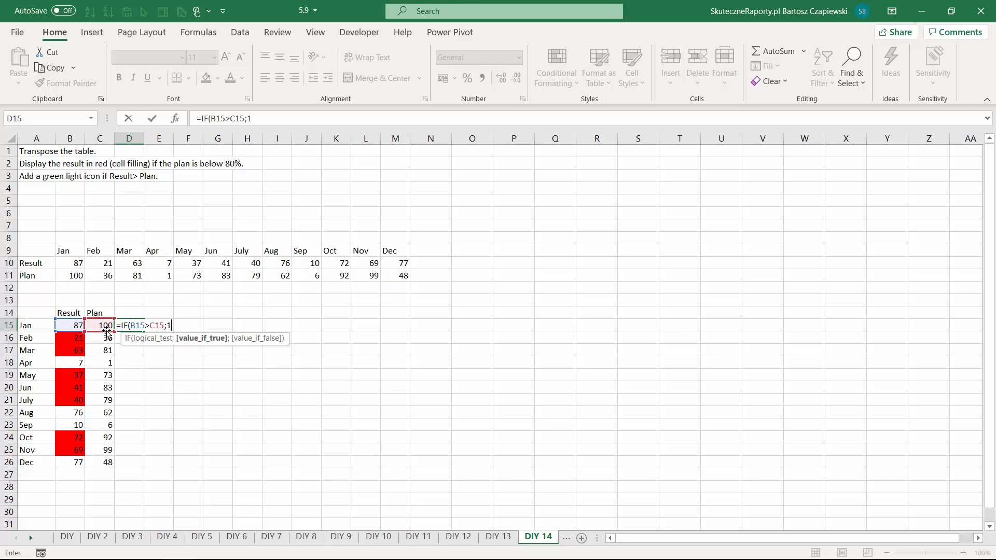
type(";0")
key("ctrl+Return")
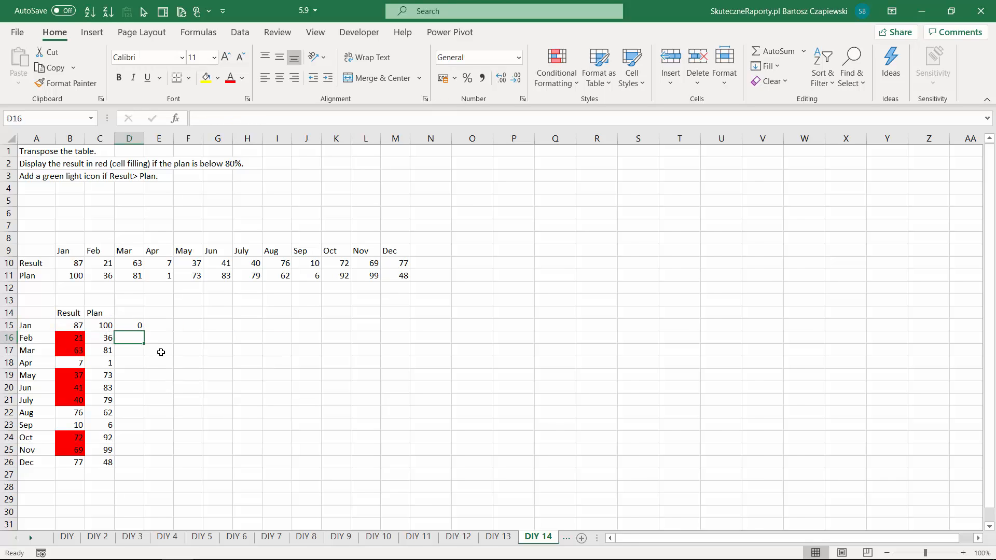
left_click_drag(139, 327, 144, 467)
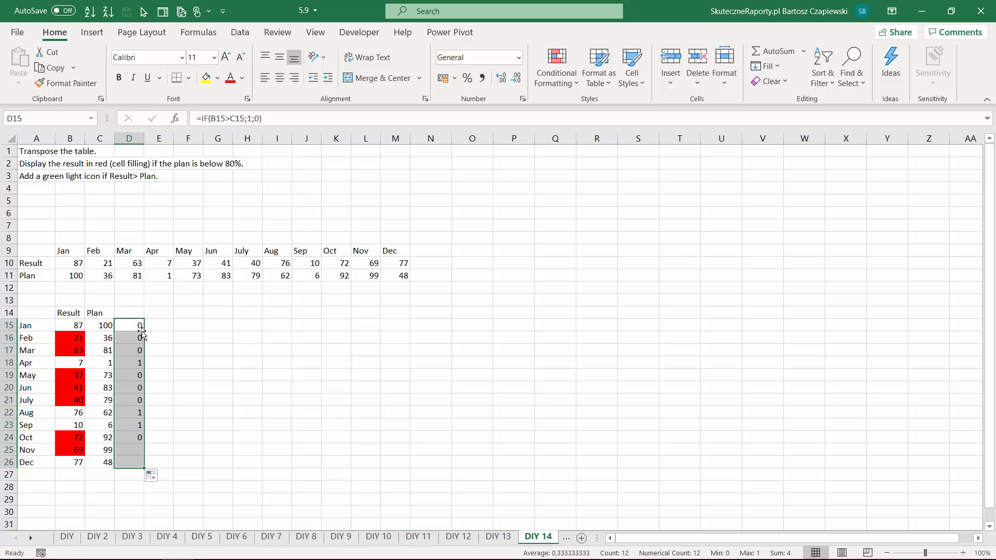
- Apply the red, yellow and green circle icon set to the flags in D15:D26
left_click(551, 83)
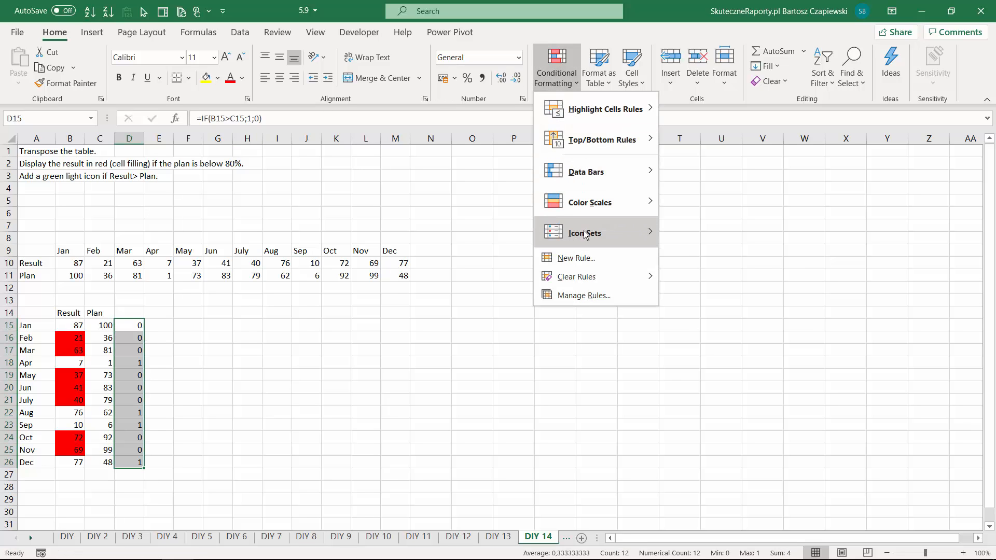
mouse_move(597, 233)
left_click(693, 332)
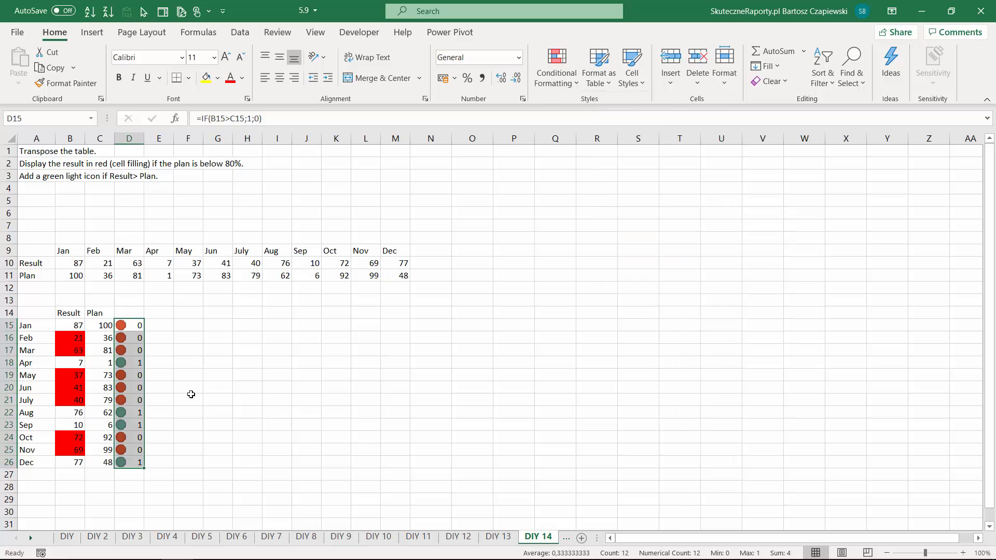
- Edit the icon set rule to use Number thresholds, with green at >= 1 and yellow at >= 0
left_click(556, 73)
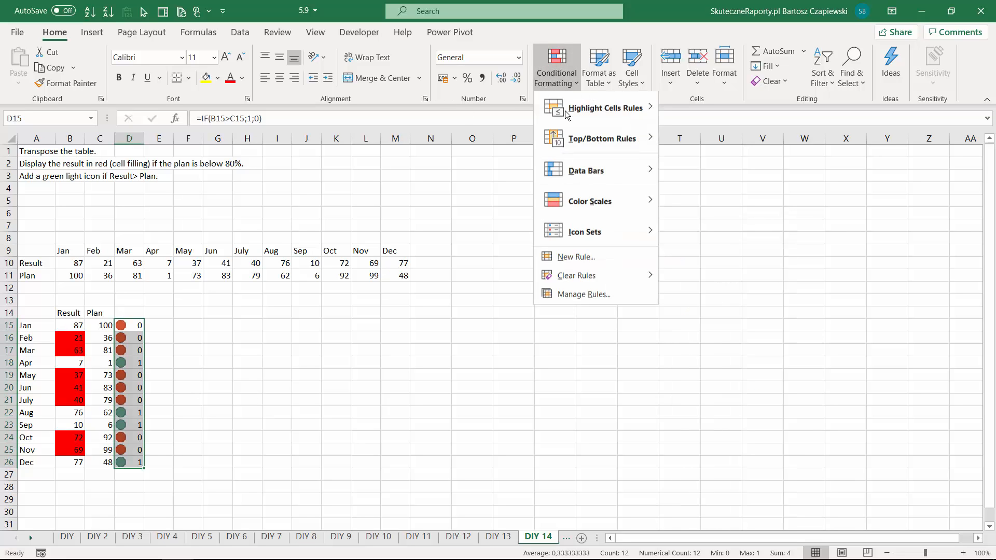
left_click(584, 295)
left_click(507, 238)
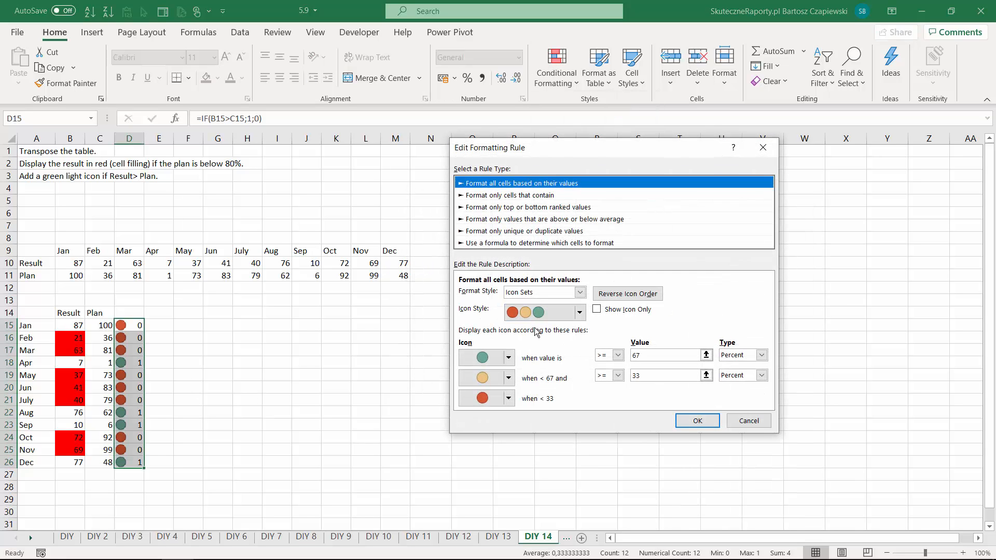
left_click(762, 354)
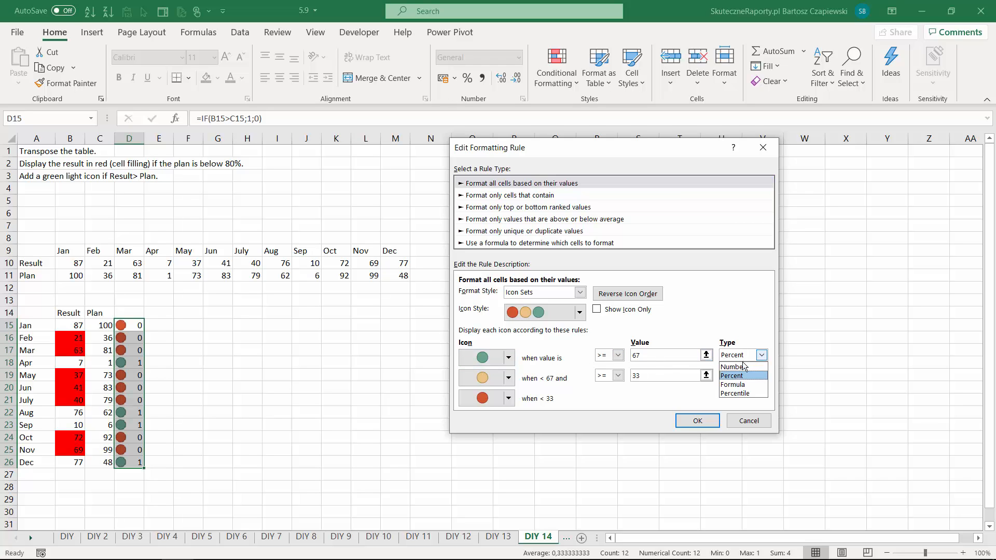
left_click(737, 363)
left_click(607, 356)
left_click(604, 367)
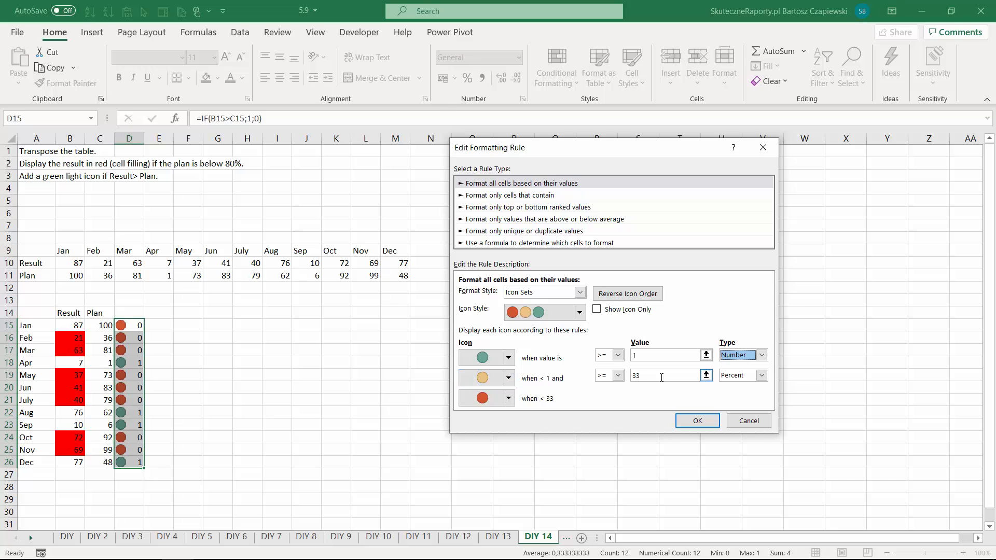
left_click(761, 375)
left_click(736, 387)
left_click(610, 376)
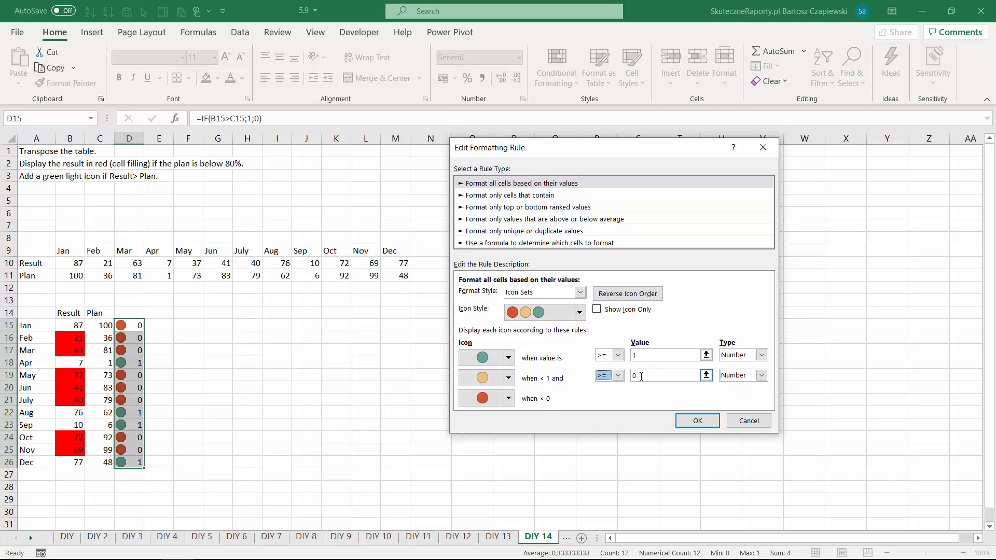
- Set the yellow and red icons to No Cell Icon, show icons only, and apply the edited rule
left_click(510, 379)
left_click(530, 398)
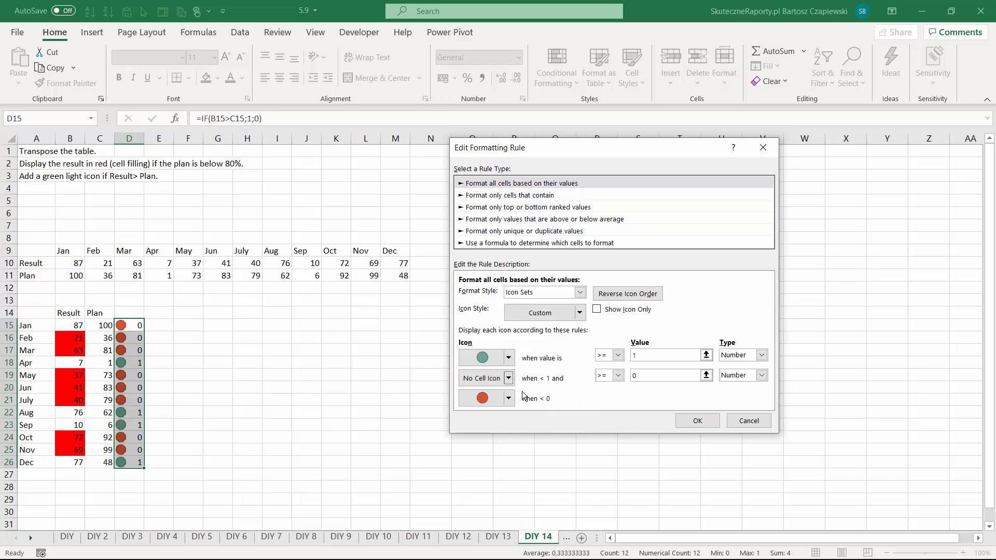
left_click(508, 399)
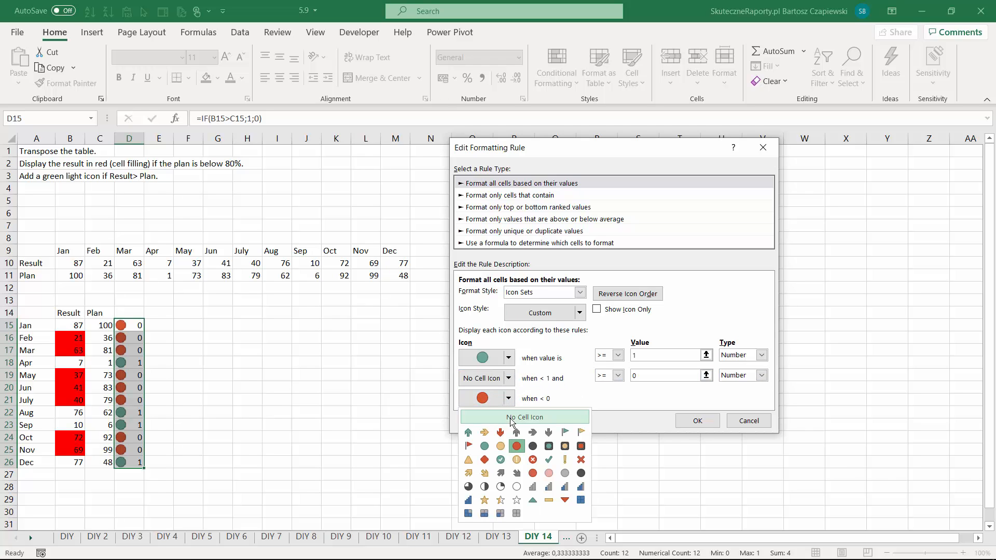
left_click(530, 416)
left_click(596, 309)
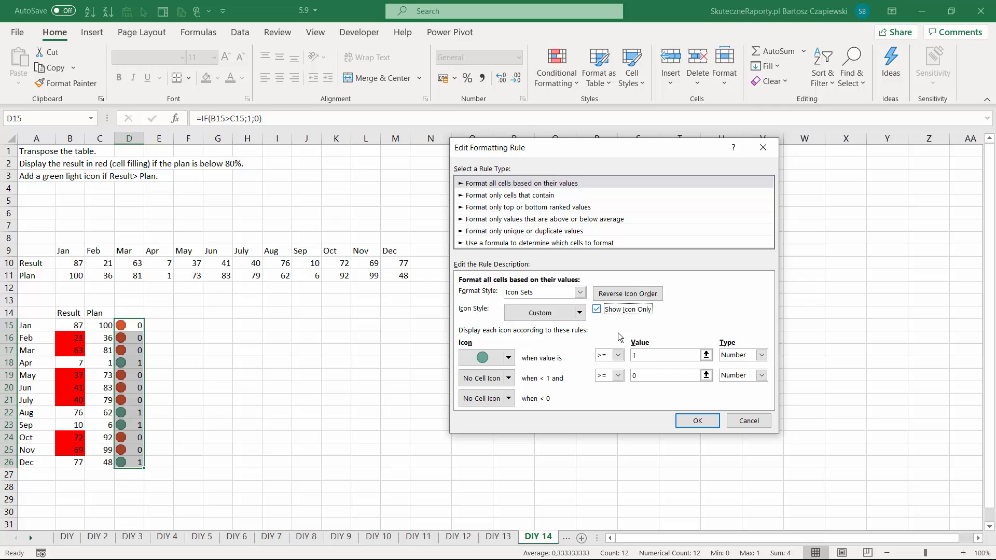
left_click(694, 421)
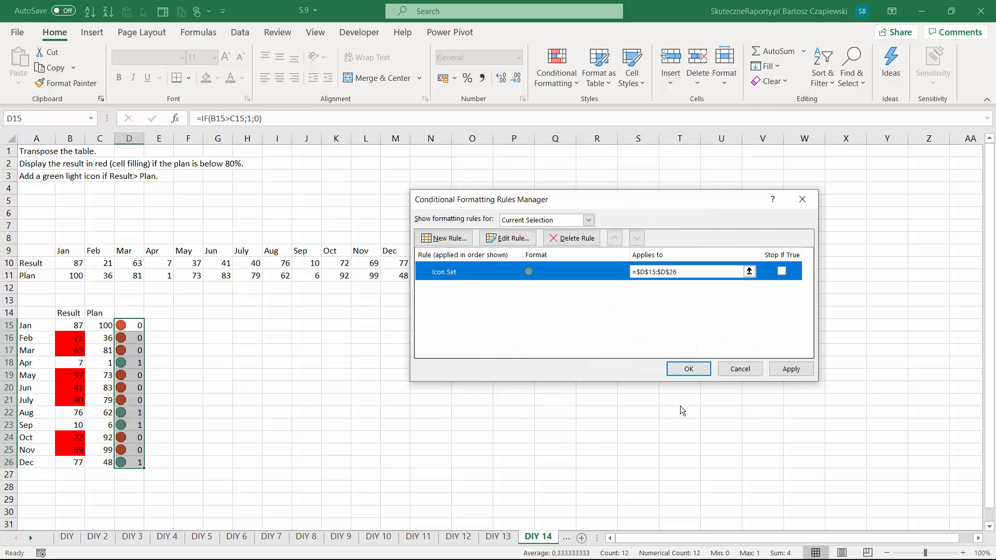
left_click(683, 372)
left_click(217, 347)
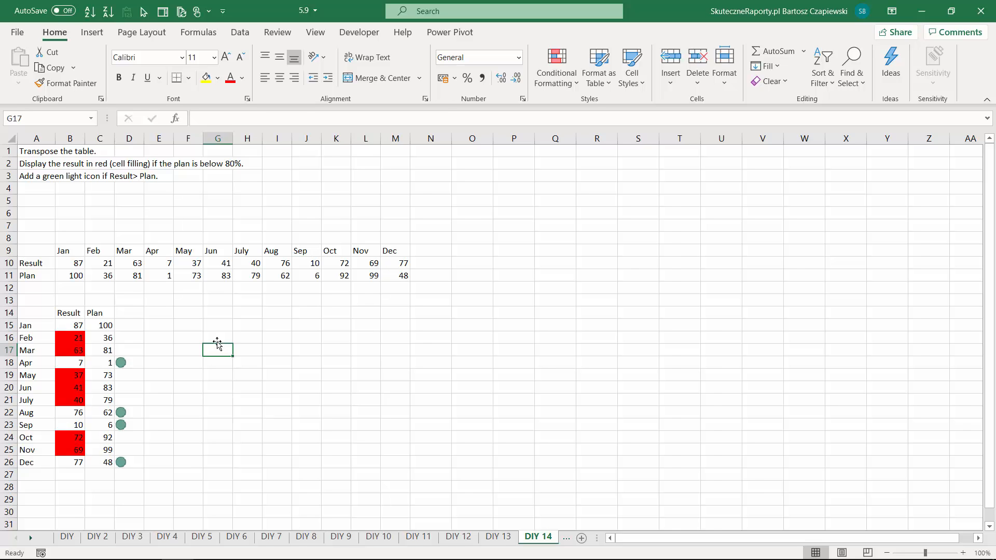
- On the DIY 15 sheet, enter =COUNTIF(A10:A32;A10) in D10 to count how often each order ID occurs
key("ctrl+Page_Down")
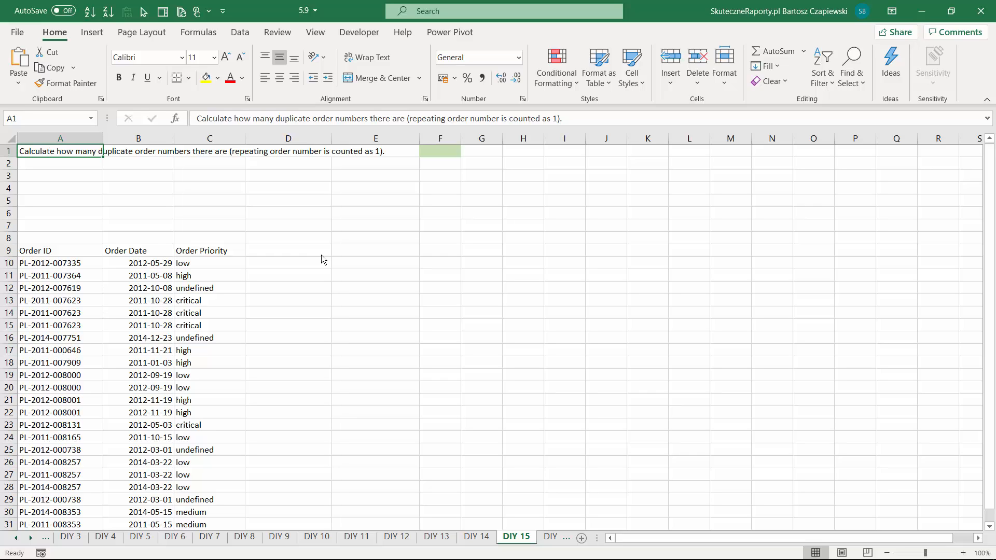
left_click(280, 263)
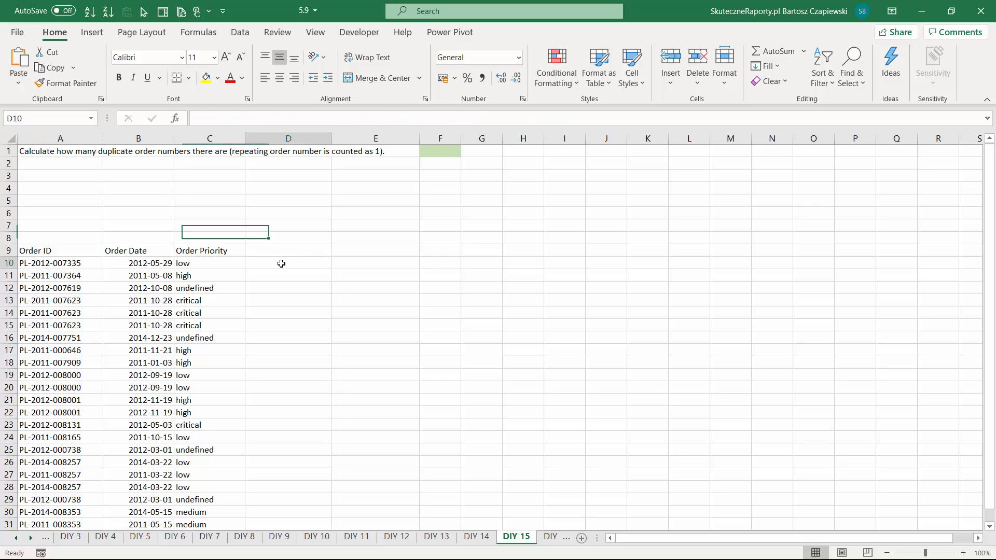
type("=1")
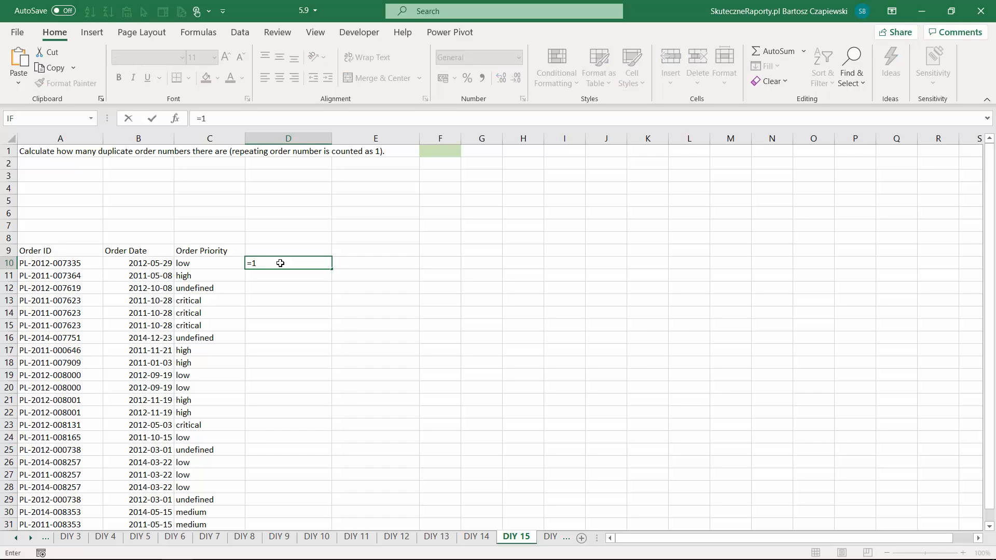
type("cou")
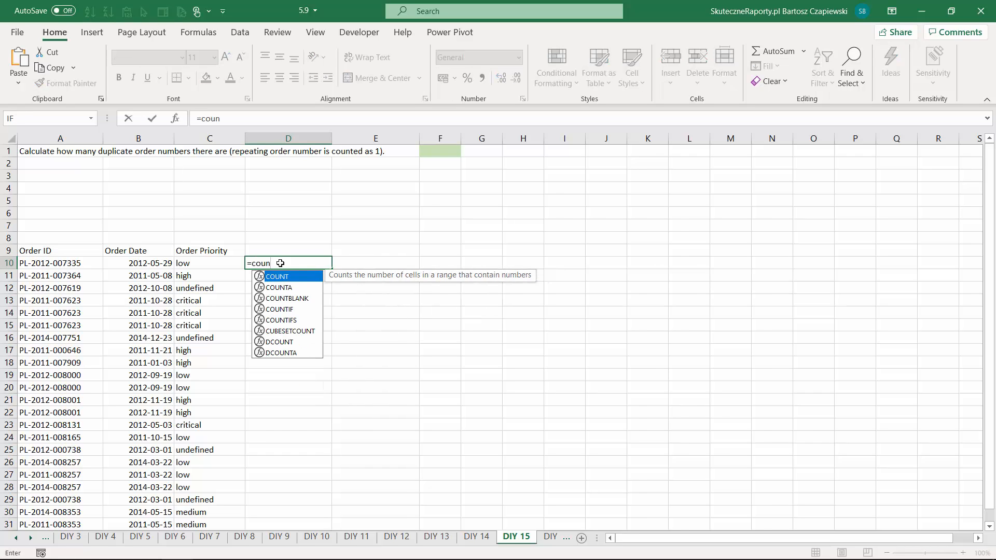
type("n")
key("Down")
key("Down")
key("Down")
key("Tab")
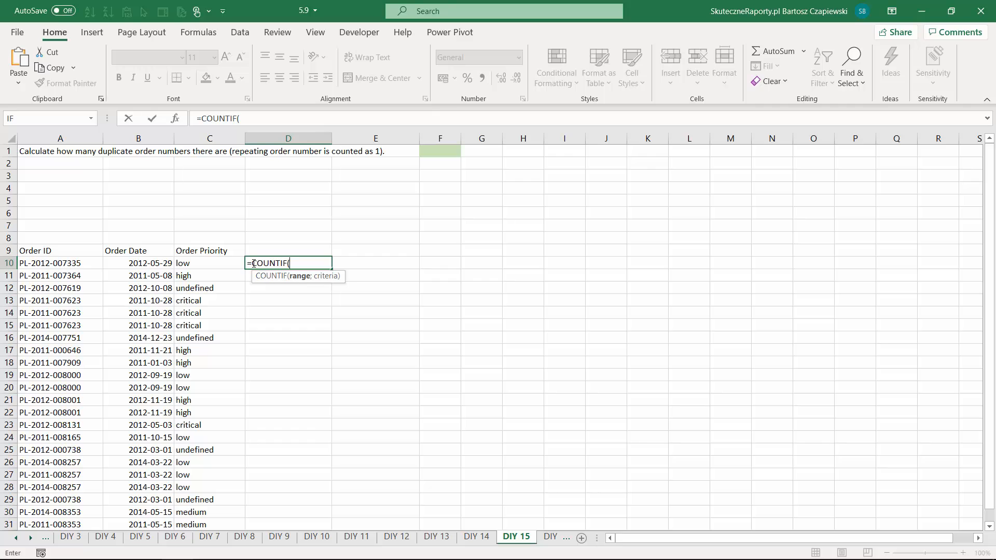
left_click(69, 265)
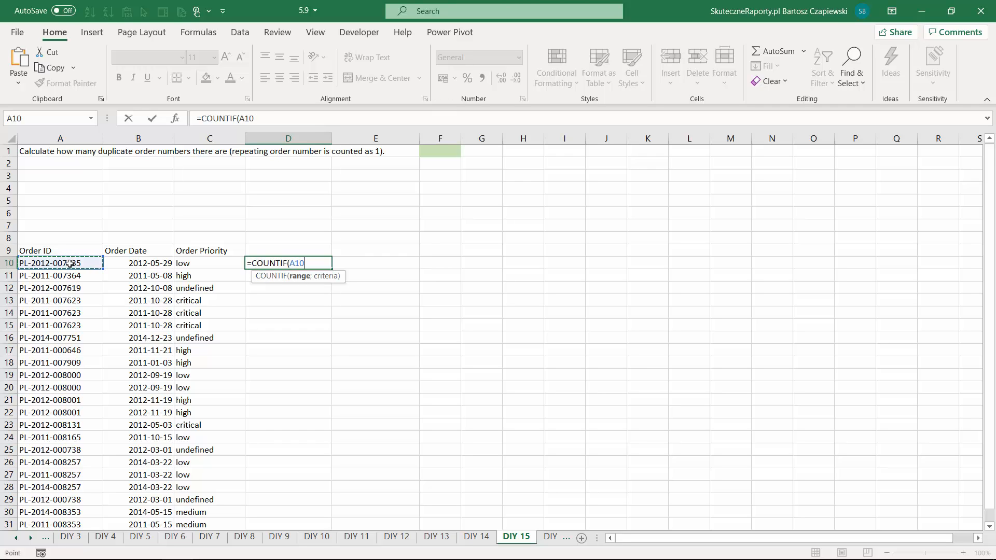
key("ctrl+shift+Down")
type(";")
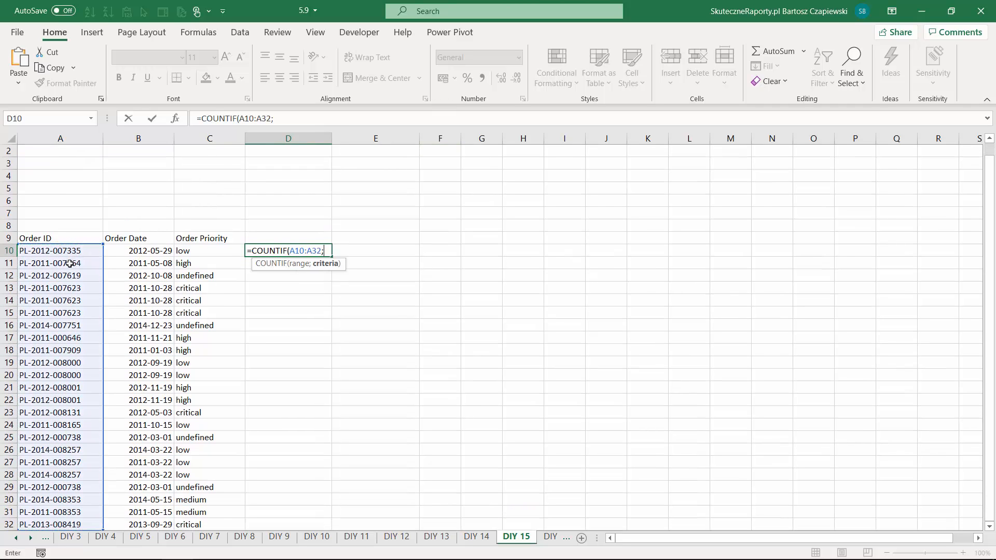
left_click(76, 251)
type(")")
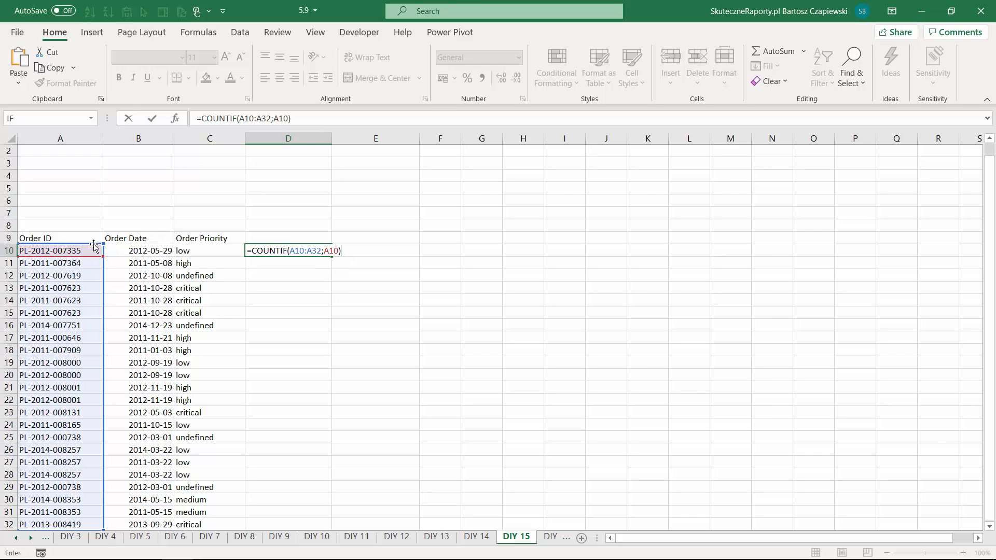
key("Return")
- Make the COUNTIF range in D10 absolute as $A$10:$A$32 and fill the formula down to D32
key("Up")
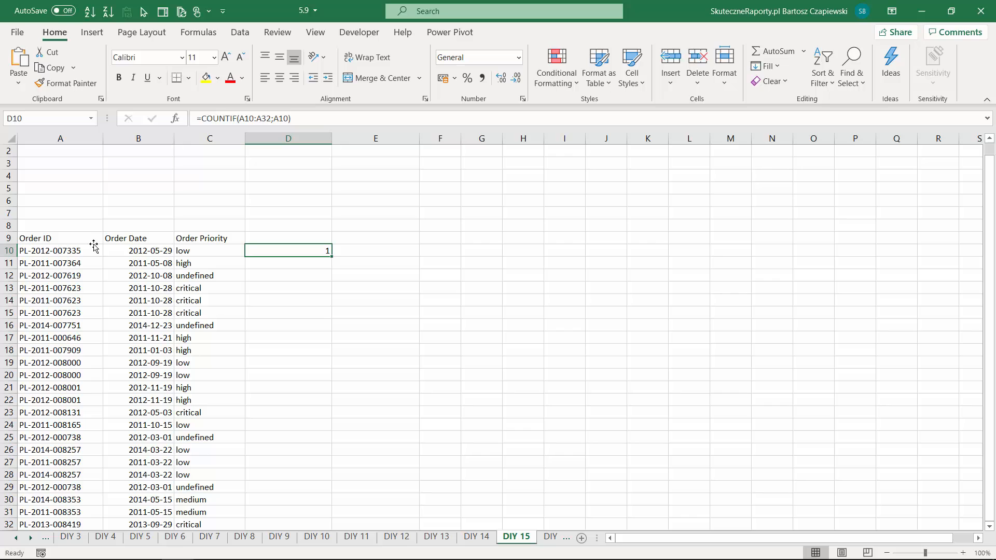
left_click(249, 118)
key("F4")
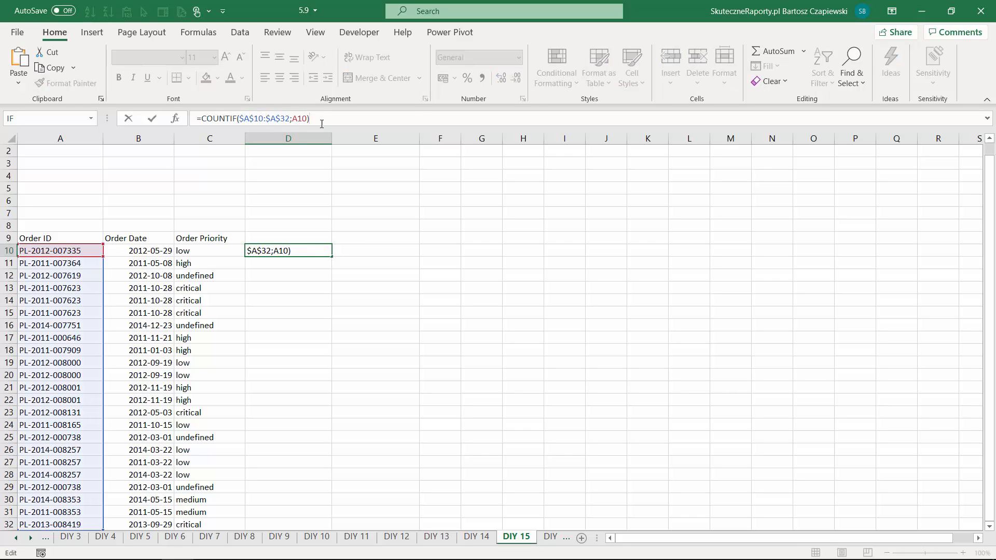
key("Return")
left_click(317, 249)
double_click(330, 257)
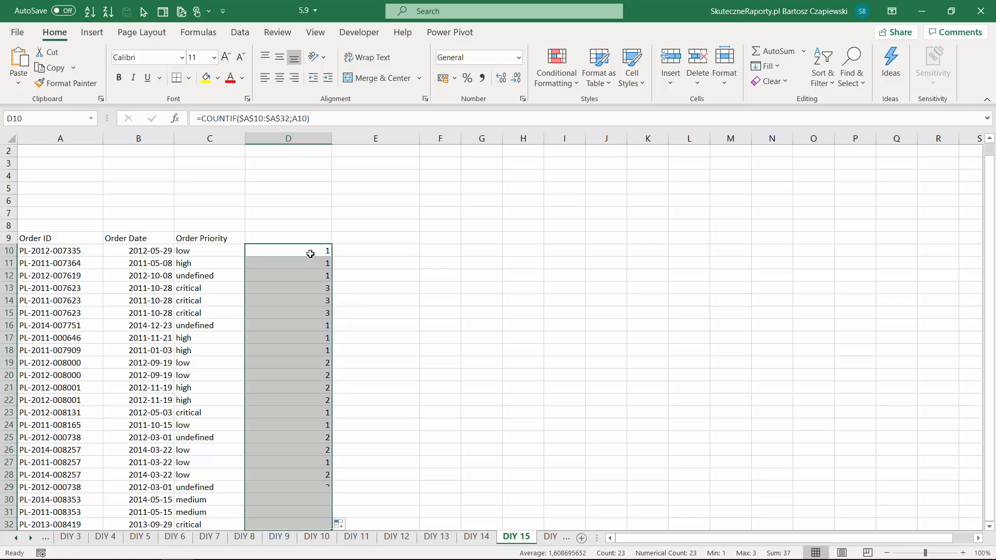
- Change the D10 formula to =1/COUNTIF($A$10:$A$32;A10), fill it down to D32, and check the fractions of the repeated orders in D13:D15
left_click(316, 289)
left_click_drag(74, 287, 73, 313)
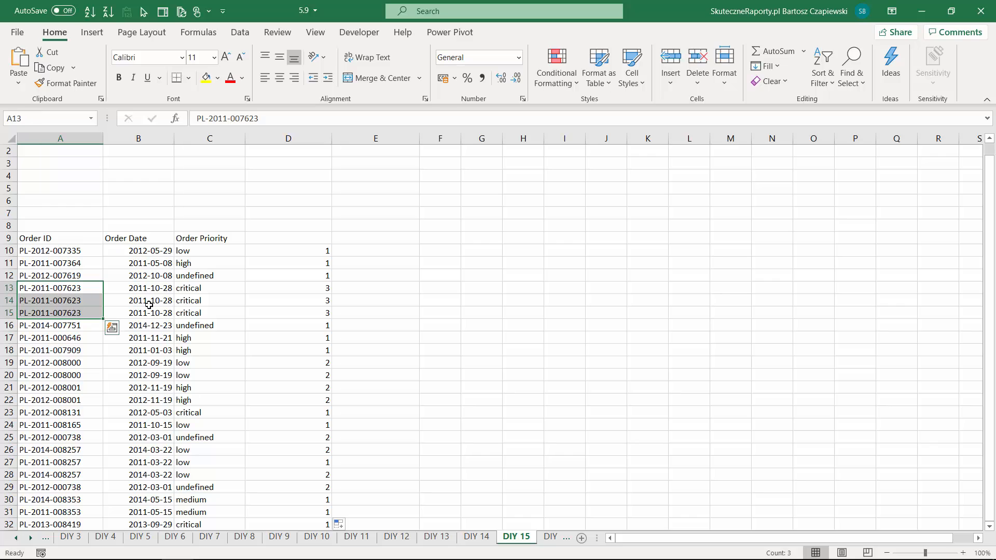
mouse_move(305, 289)
left_mouse_down()
mouse_move(304, 324)
mouse_move(304, 300)
left_mouse_up()
left_click(305, 252)
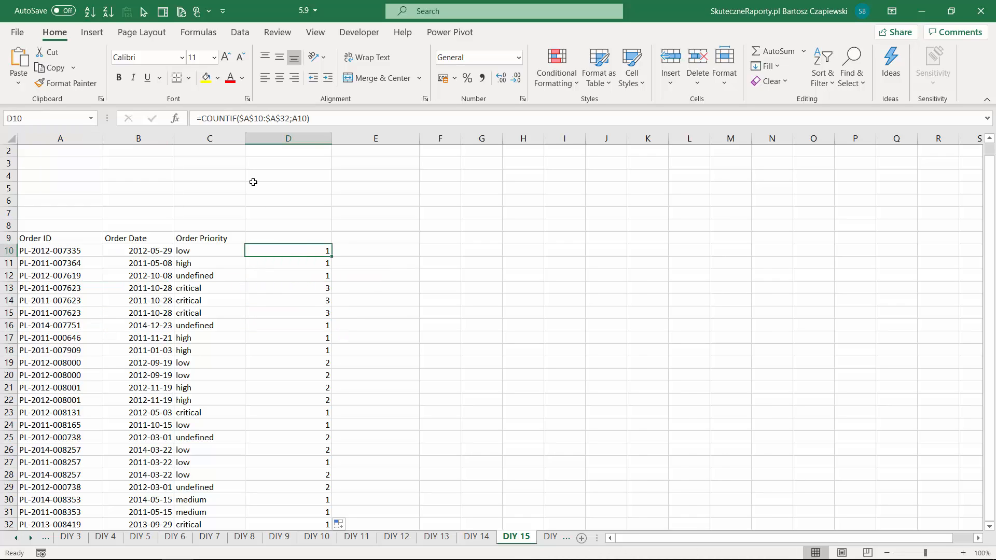
left_click(205, 119)
type("1/")
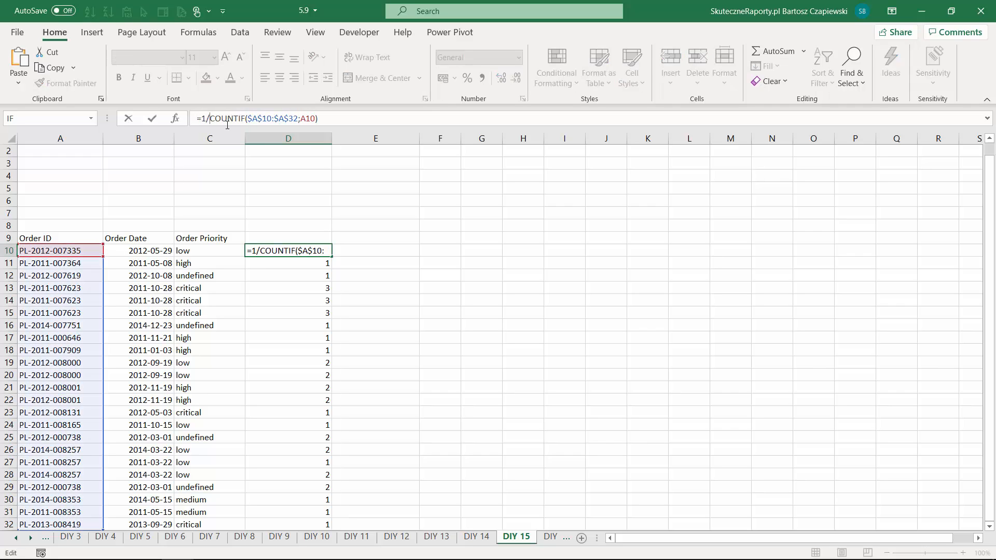
key("BackSpace")
key("Return")
left_click(322, 250)
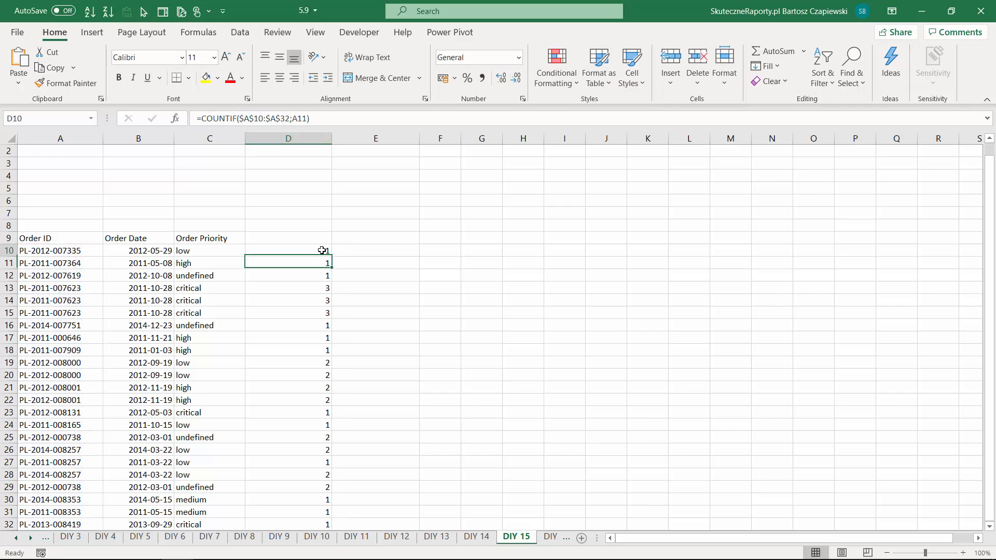
double_click(331, 257)
left_click_drag(306, 287, 309, 313)
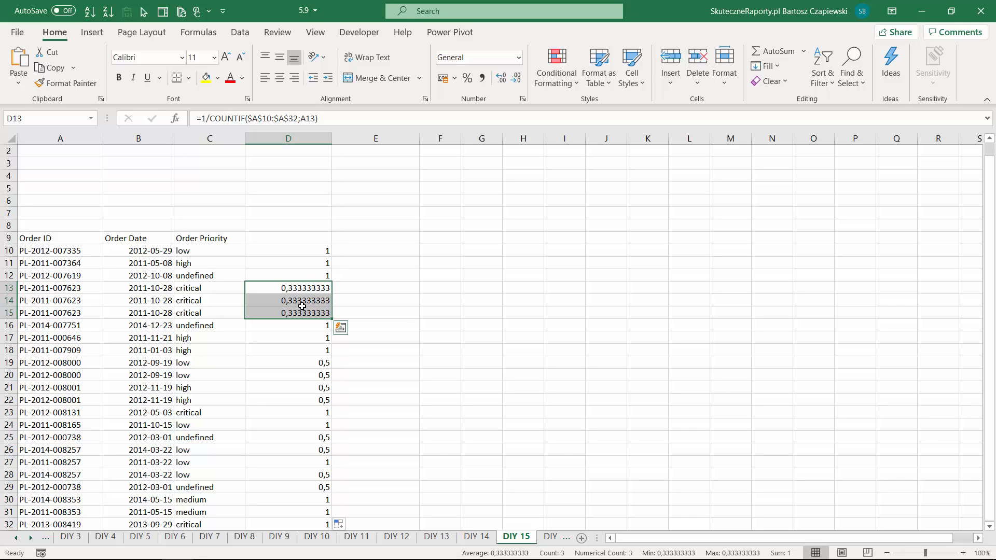
left_click(307, 251)
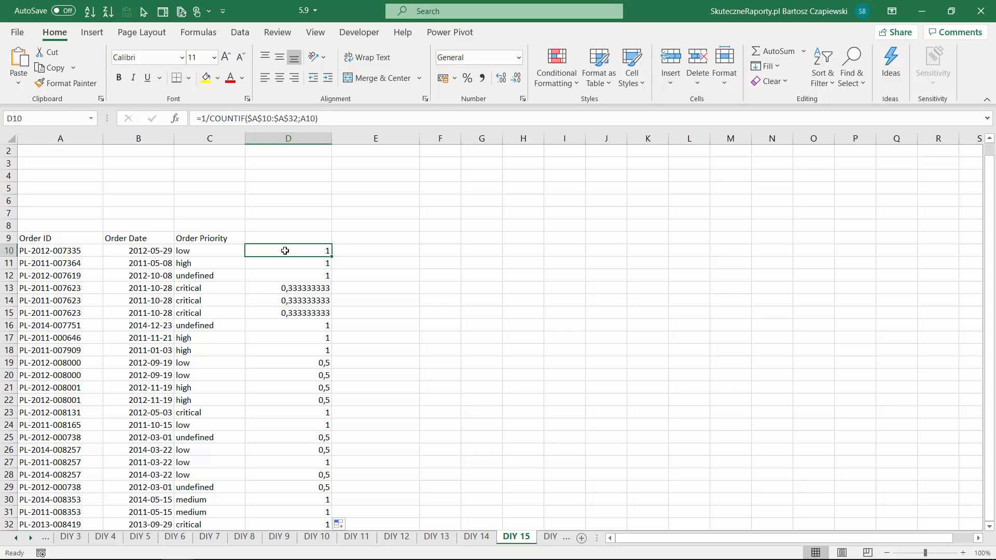
left_click_drag(300, 287, 299, 312)
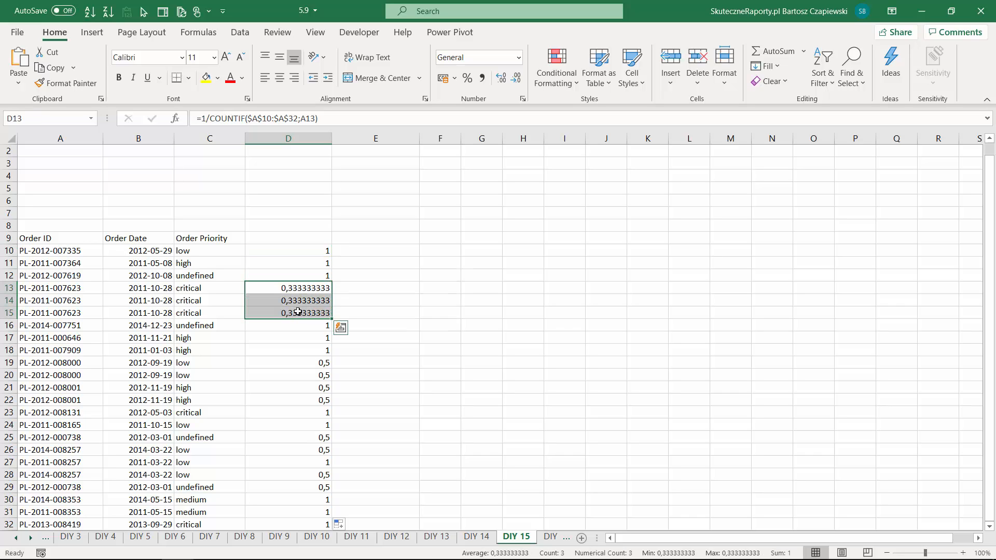
- Change D10 to =IF(1/COUNTIF($A$10:$A$32;A10)<1;1/COUNTIF($A$10:$A$32;A10);0) and fill it down to D32
left_click(305, 251)
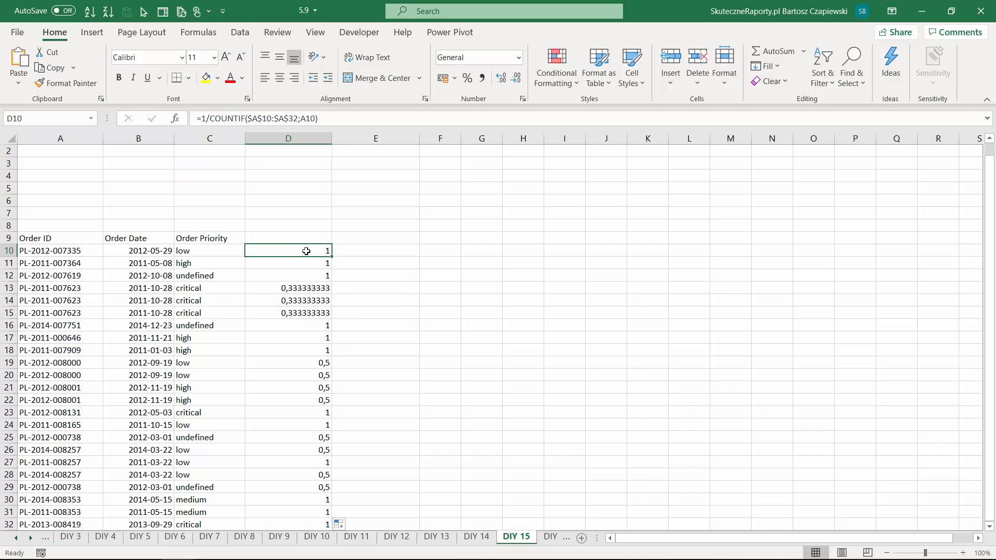
left_click(200, 119)
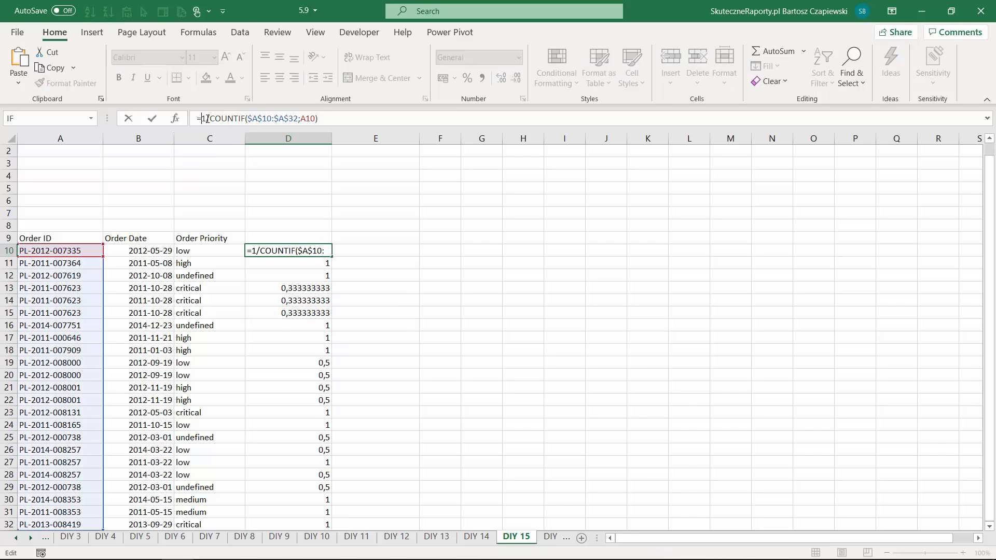
type("if")
key("Tab")
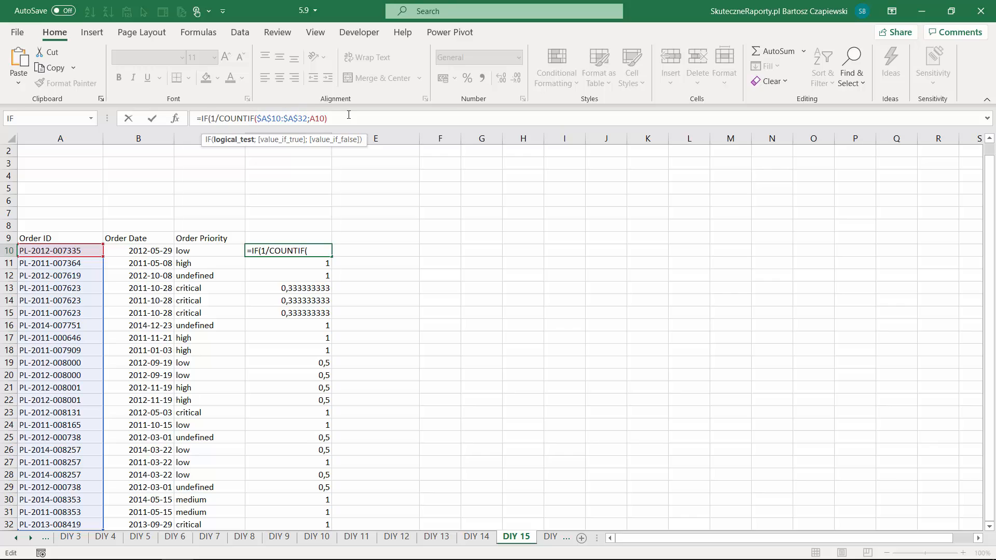
left_click(347, 119)
type("<1;")
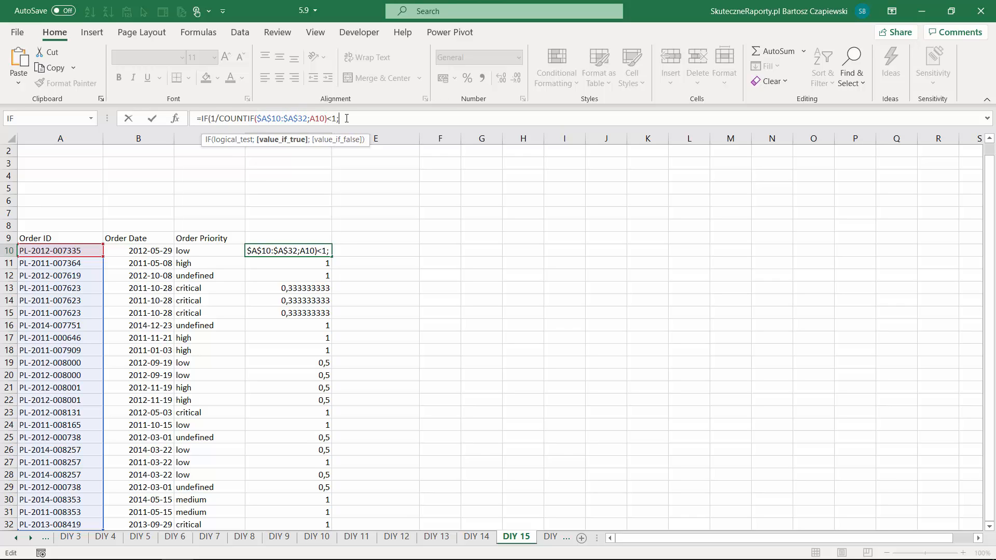
left_click_drag(211, 118, 325, 119)
left_click(364, 116)
type("1/COUNTIF($A$10:$A$32;A10)")
type(";0)")
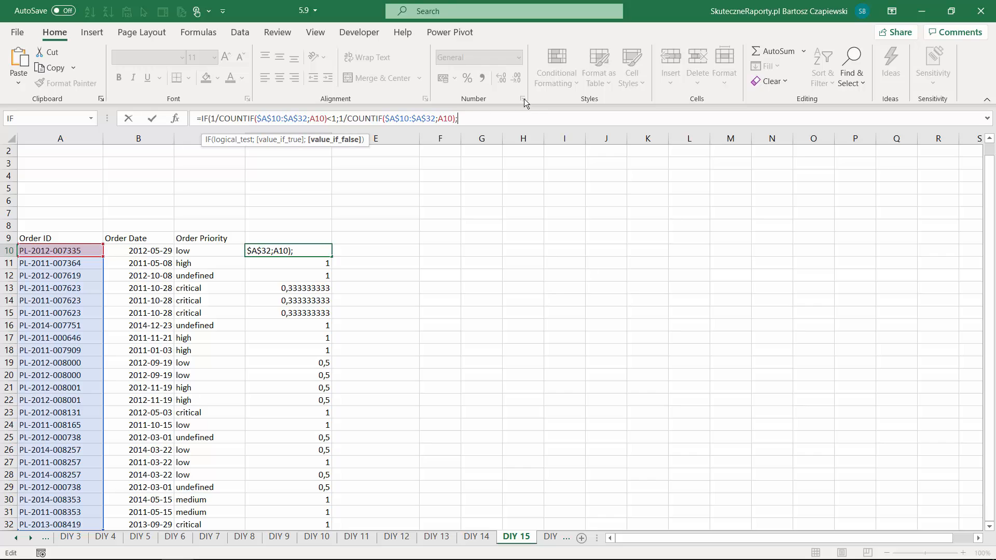
key("ctrl+Return")
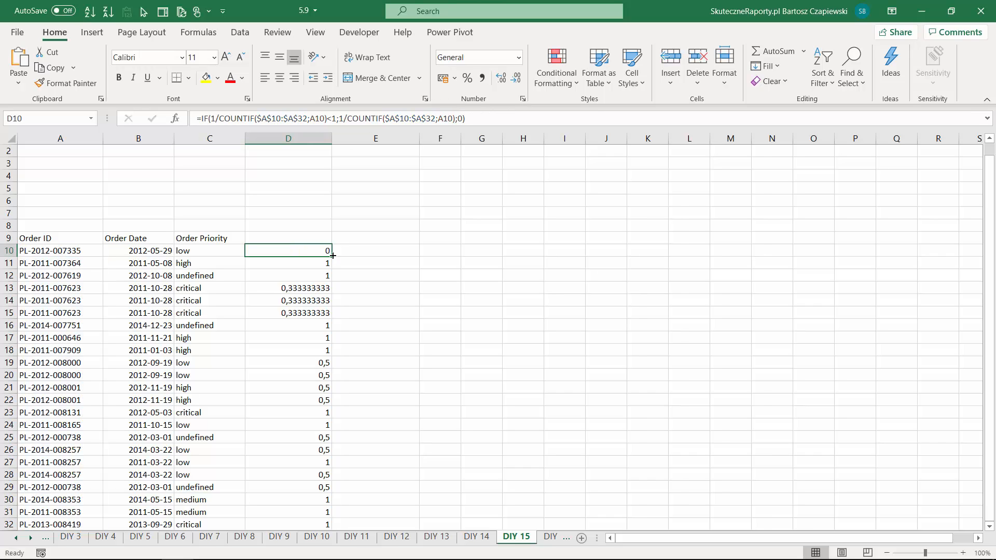
double_click(331, 257)
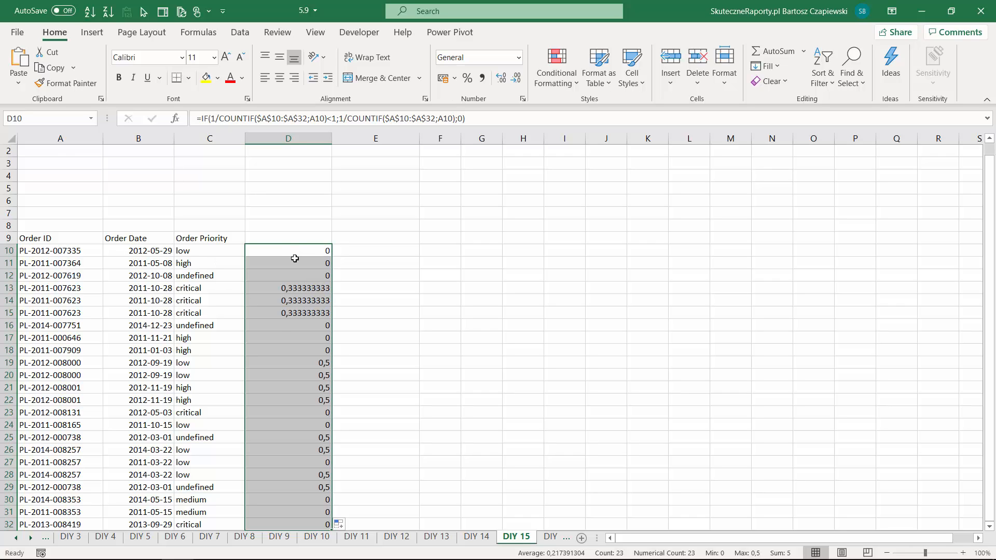
- Copy the full IF formula text from D10 into the green answer cell F1
scroll(292, 257, "up", 1)
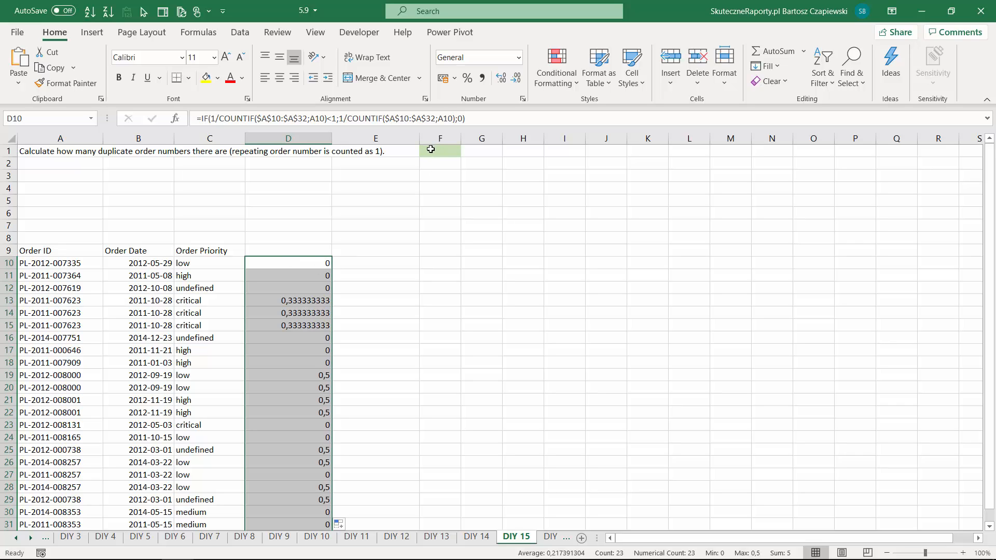
left_click(283, 263)
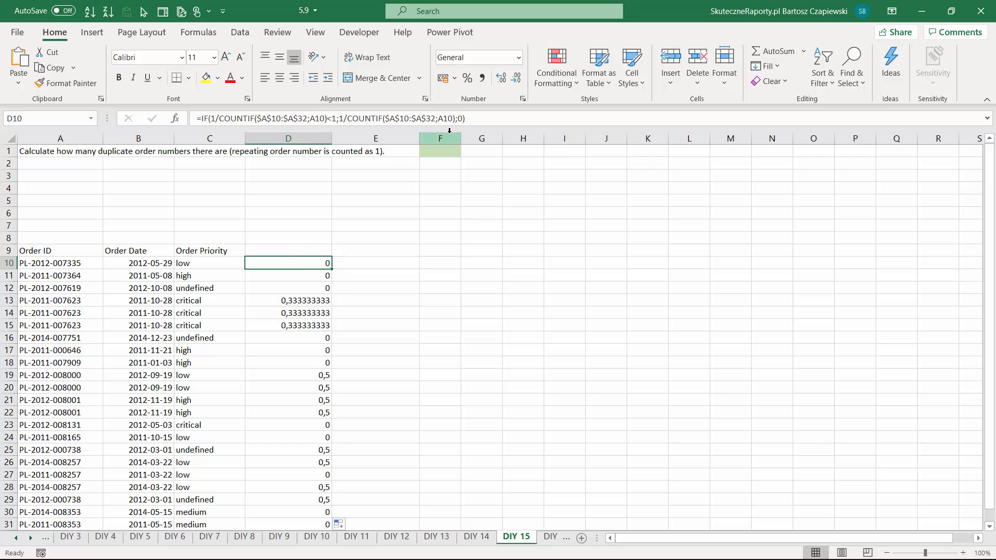
left_click_drag(466, 118, 196, 118)
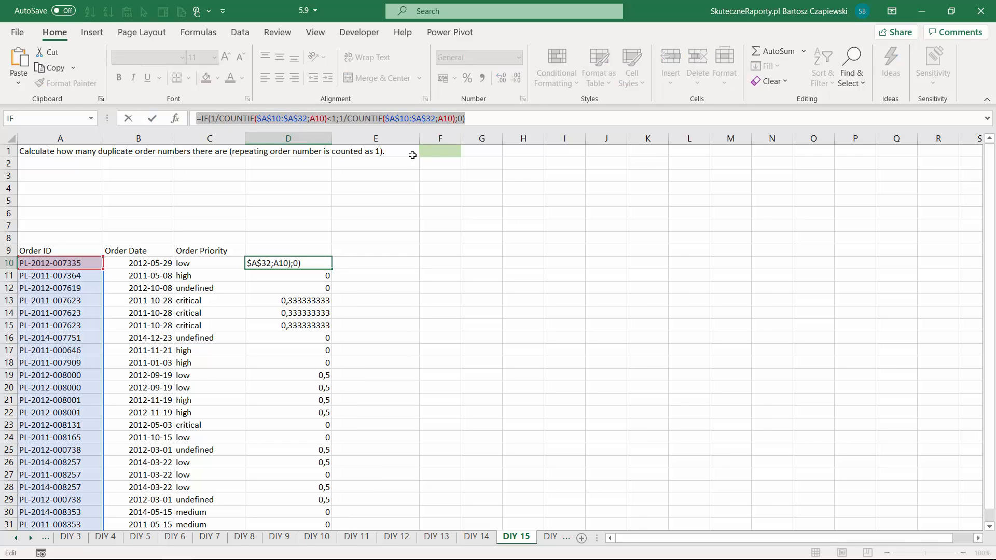
key("ctrl+c")
key("Escape")
left_click(431, 152)
left_click(316, 119)
key("ctrl+v")
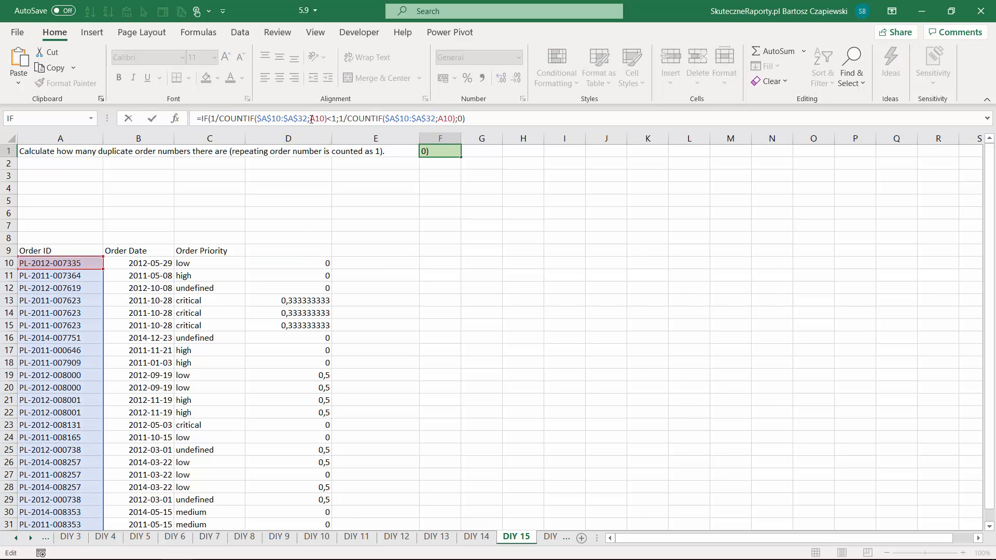
- Extend the criteria argument of both COUNTIF functions in the F1 formula from A10 to A10:A32
left_click_drag(312, 119, 324, 118)
left_click(325, 119)
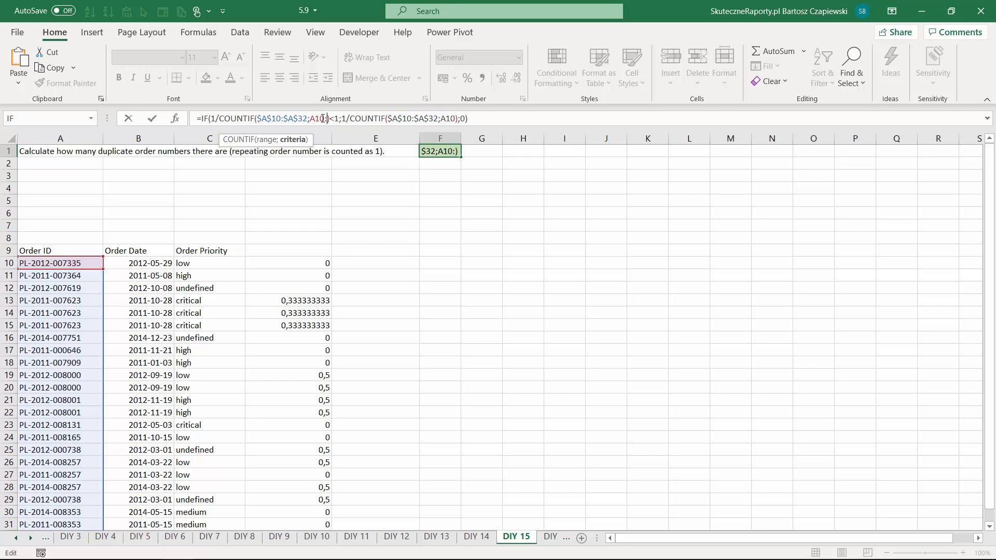
type(":A32")
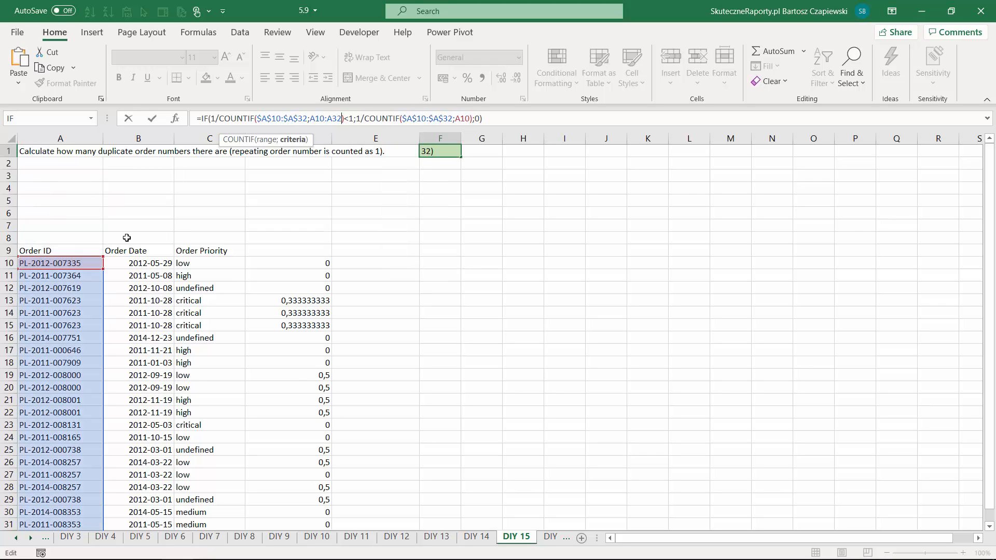
left_click_drag(312, 118, 342, 118)
left_click(472, 118)
type(":A32")
left_click(514, 120)
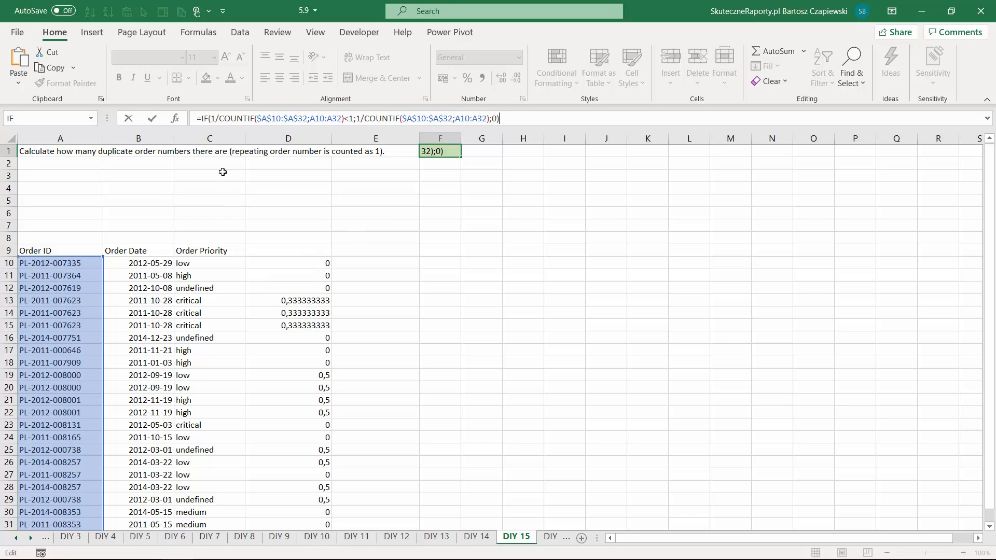
- Wrap the IF formula in F1 in SUM and enter it as an array formula
left_click(201, 121)
type("SUM(")
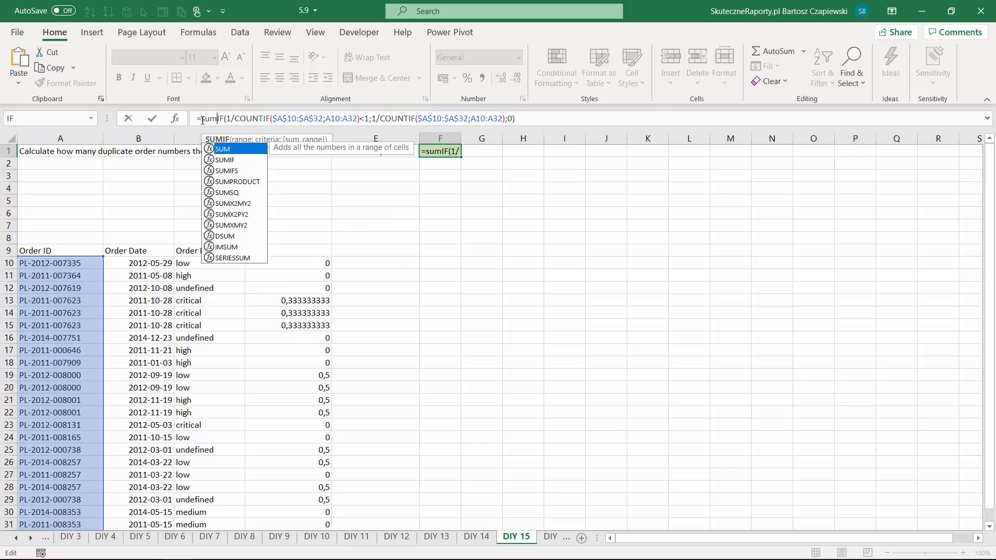
left_click(540, 120)
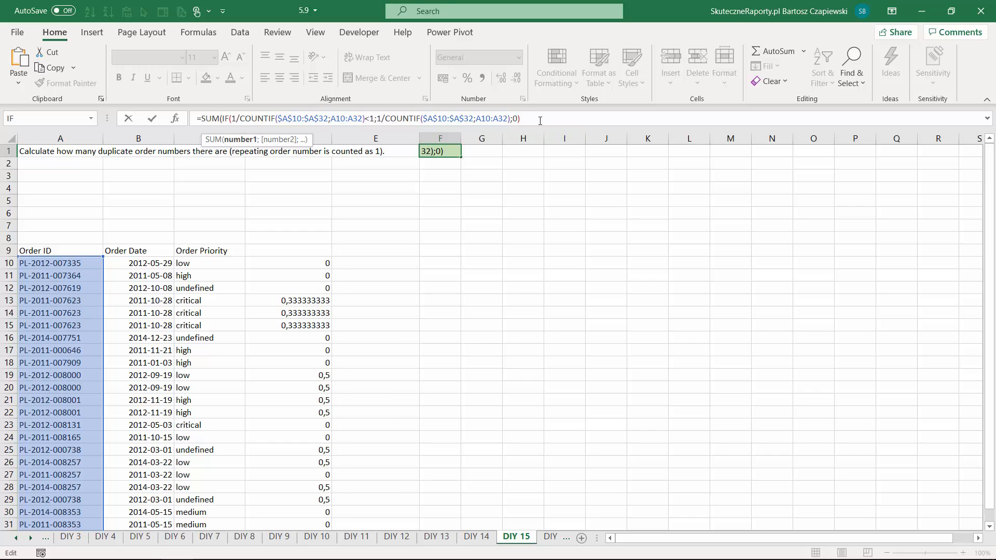
type(")")
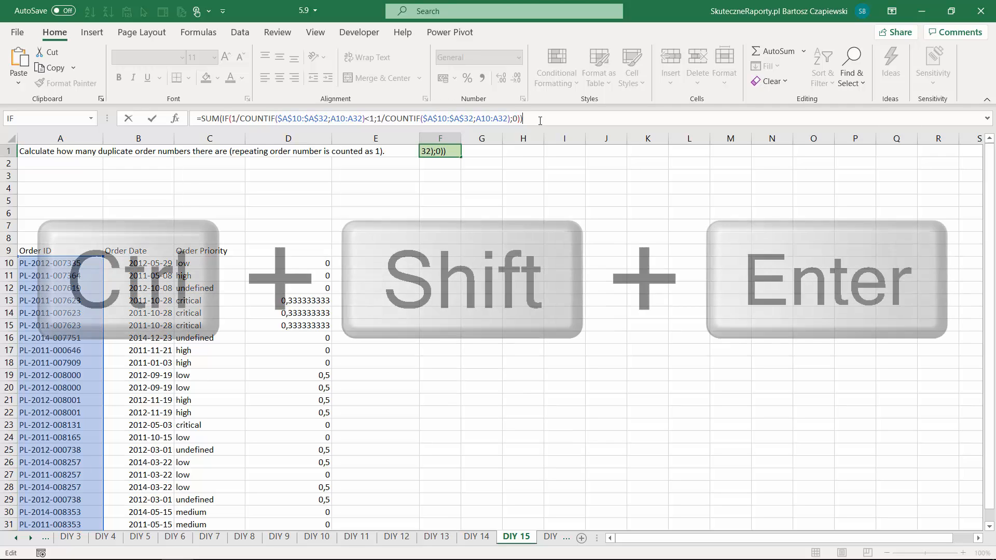
key("ctrl+shift+Return")
key("Up")
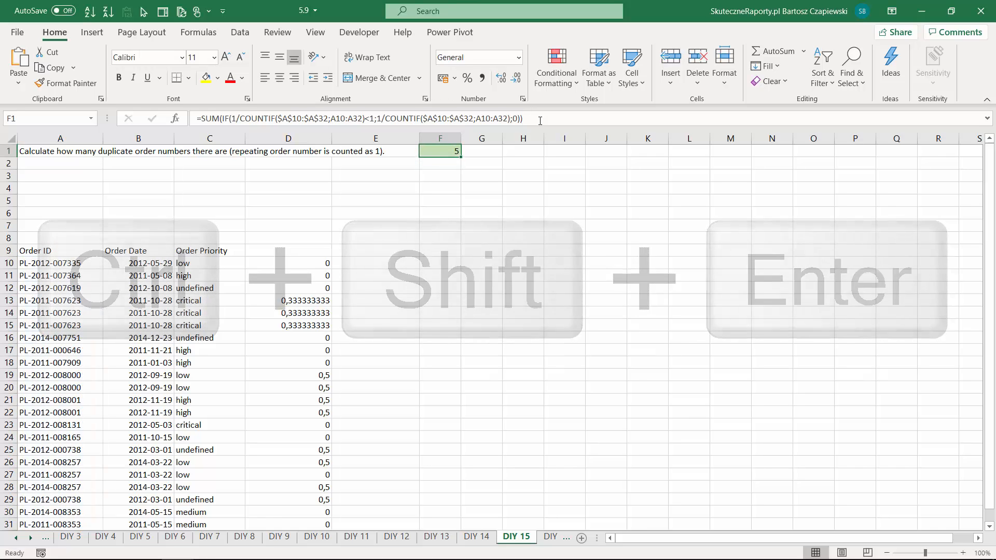
- Go to the DIY 16 sheet with the exercise on blank cells in the Year column
key("ctrl+Page_Down")
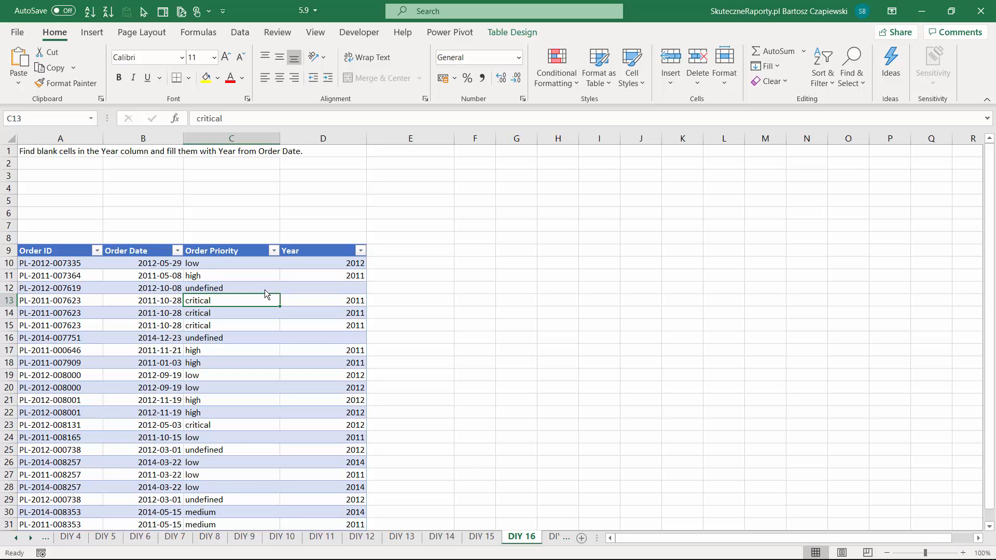
- Select only the blank cells in the table's Year column using Go To Special with the Blanks option
left_click(318, 275)
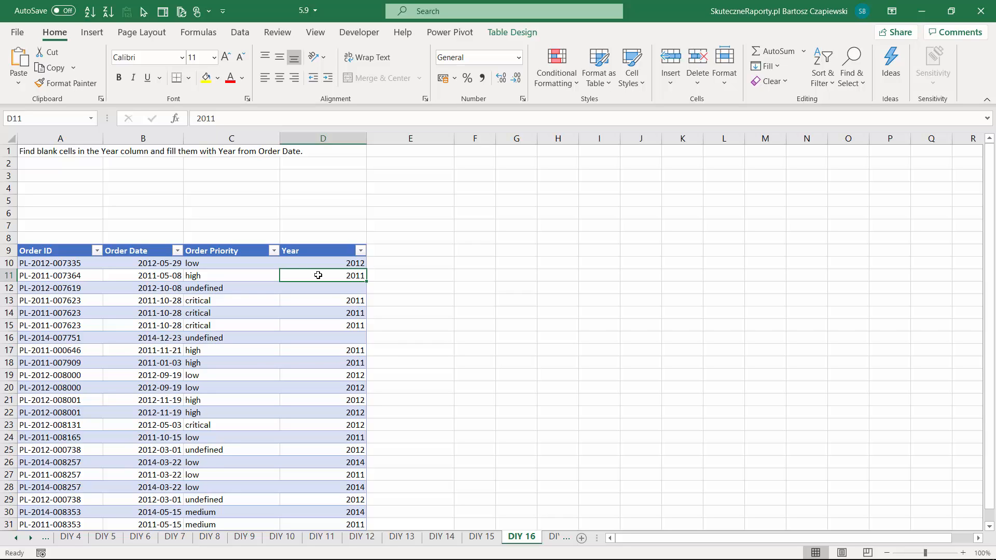
key("Up")
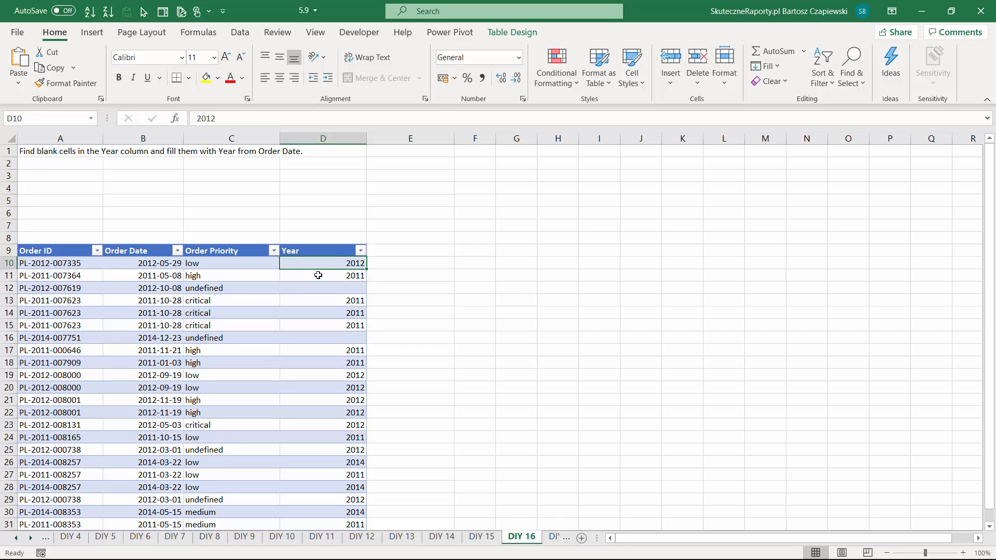
key("ctrl+space")
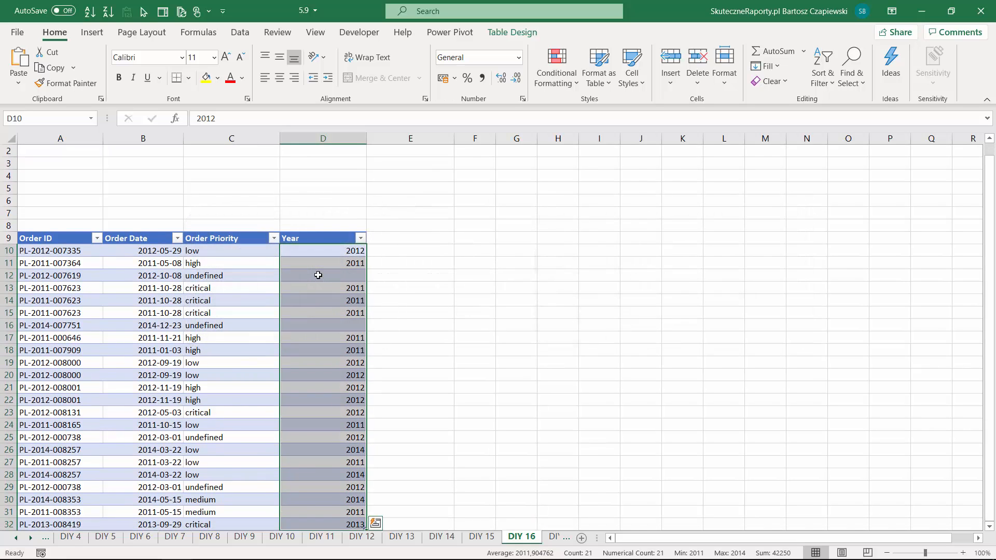
key("ctrl+g")
left_click(545, 340)
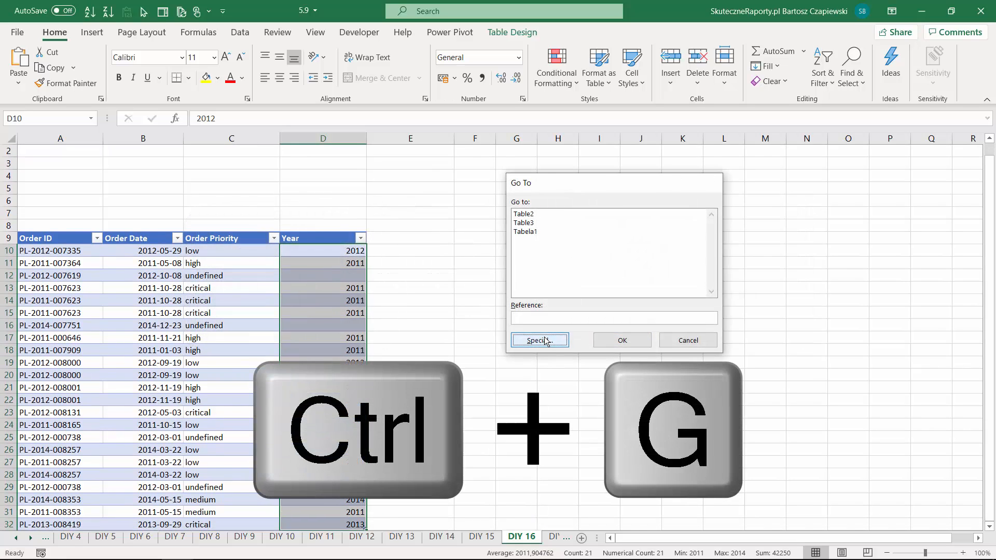
left_click(535, 286)
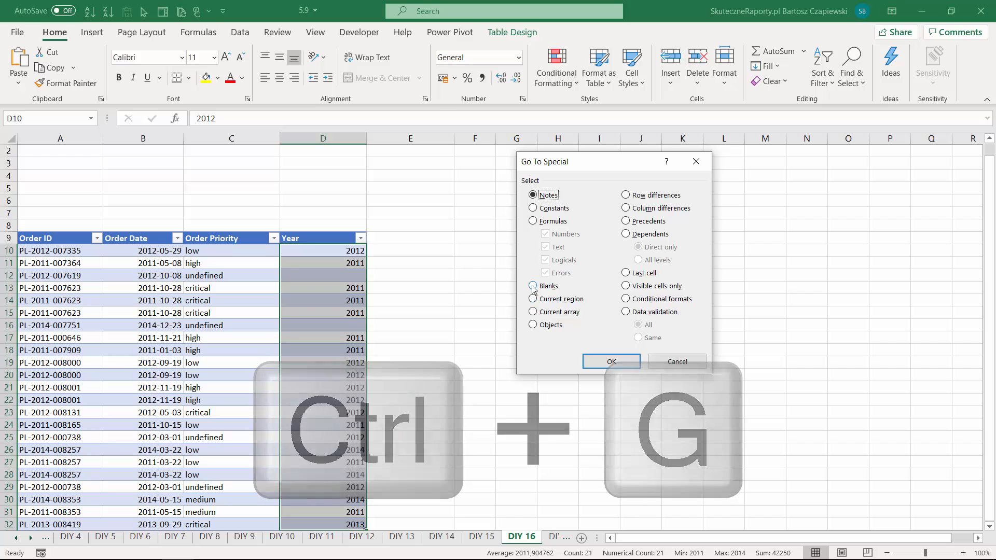
left_click(611, 362)
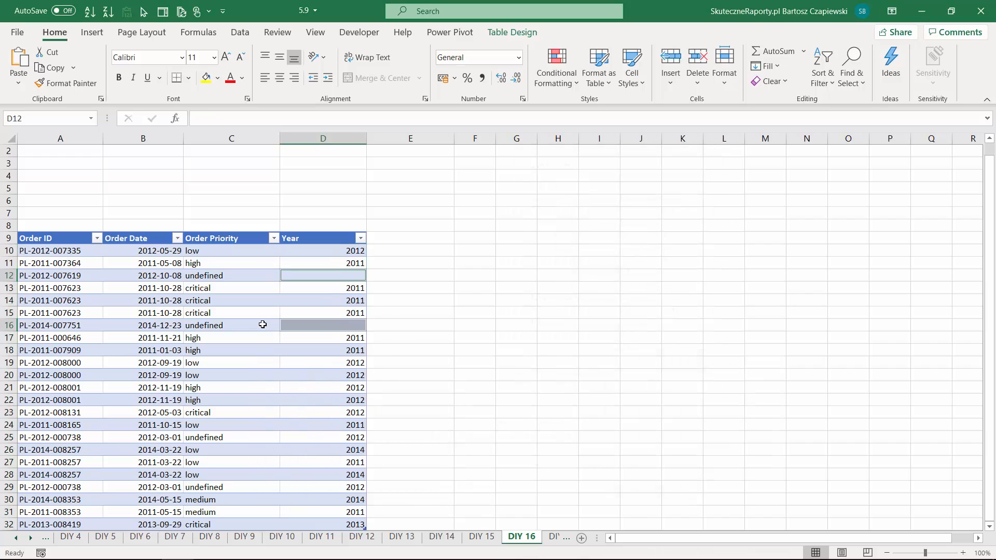
- Fill all selected blank Year cells at once with the formula =YEAR(B12), based on the Order Date
type("=year")
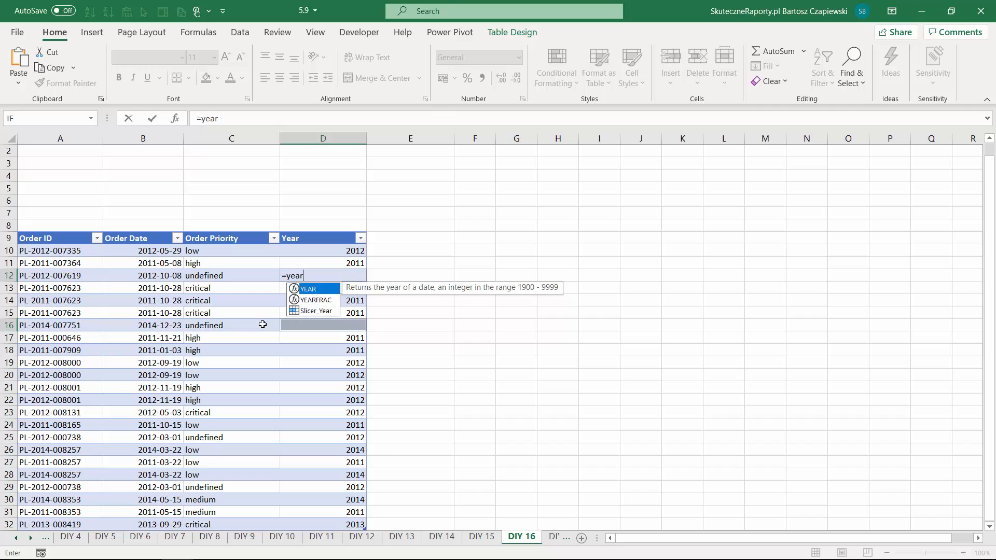
key("Tab")
key("Left")
key("Left")
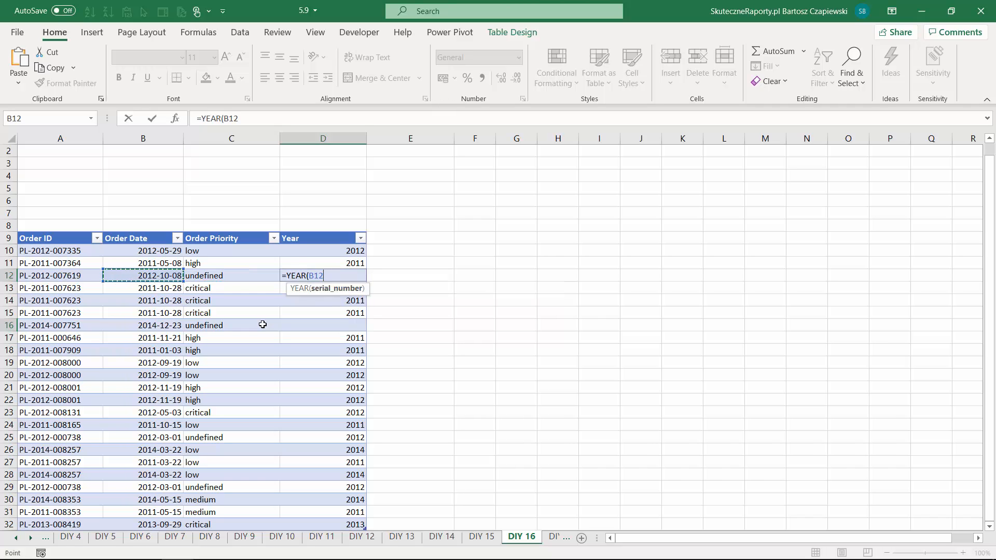
type(")")
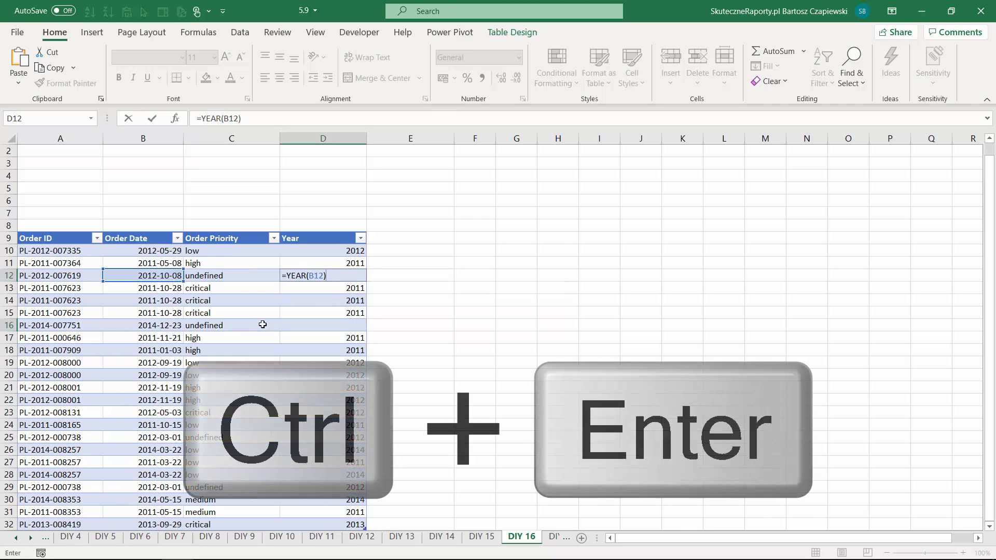
key("ctrl+Return")
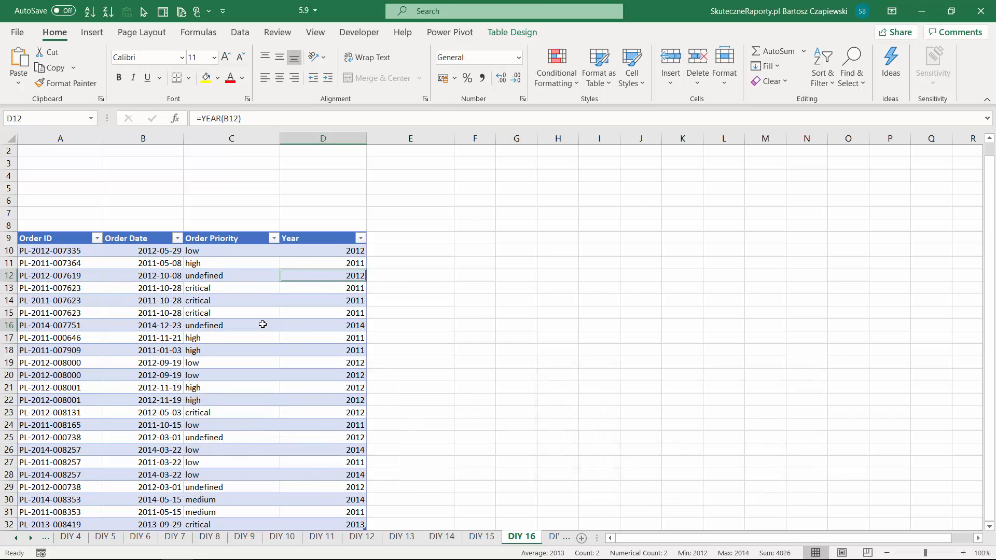
- Go to the DIY 17 sheet about extracting links and show the HYPERLINK formula behind link1 in A7
key("ctrl+Page_Down")
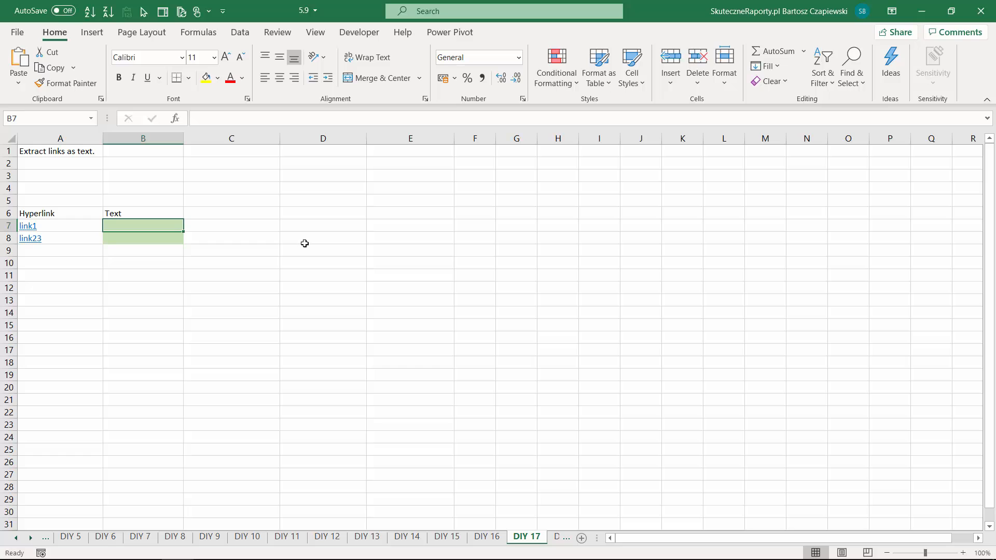
left_click(75, 226)
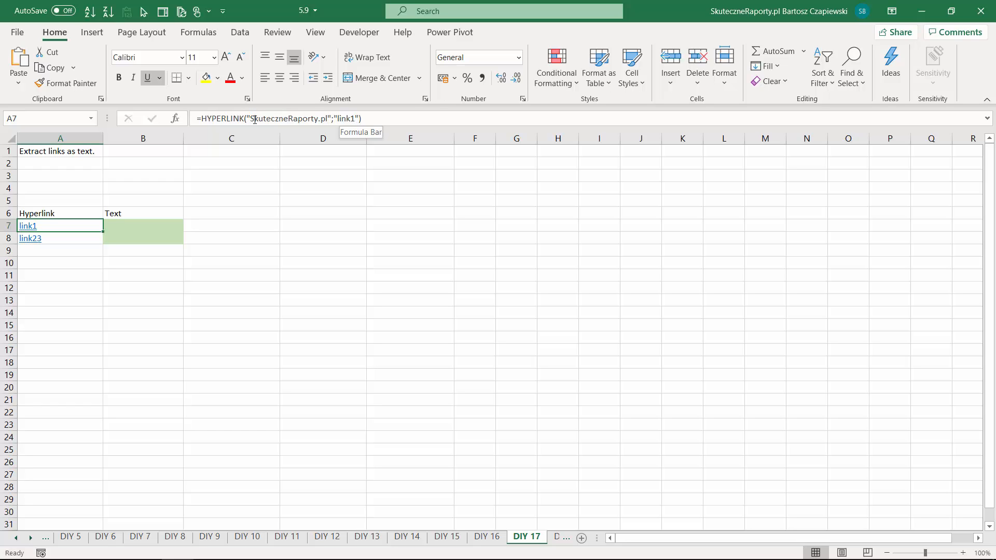
- Try to extract the link as text in B7 with =LEFT(A7;5), and clear the cell again
left_click(124, 229)
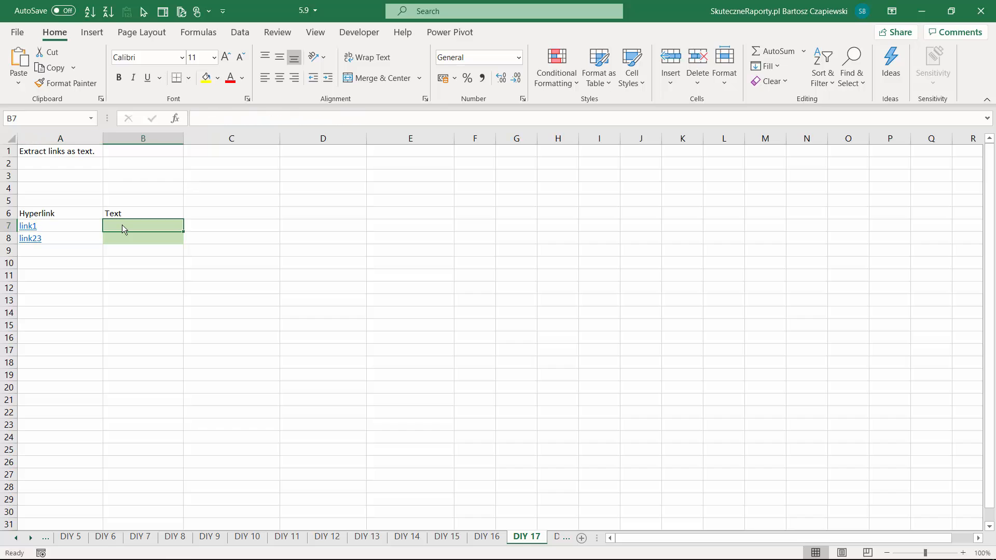
type("=LEFT(")
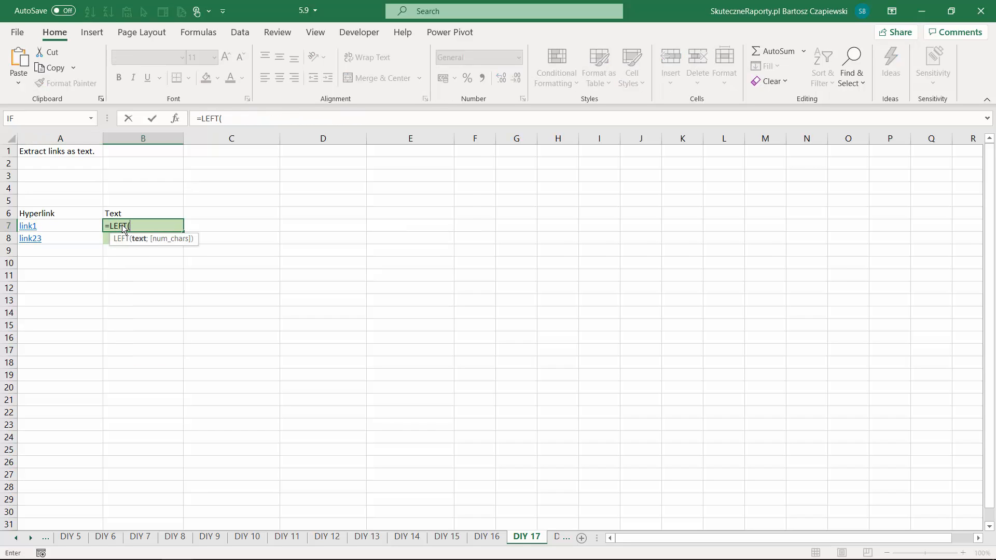
key("Left")
type(";")
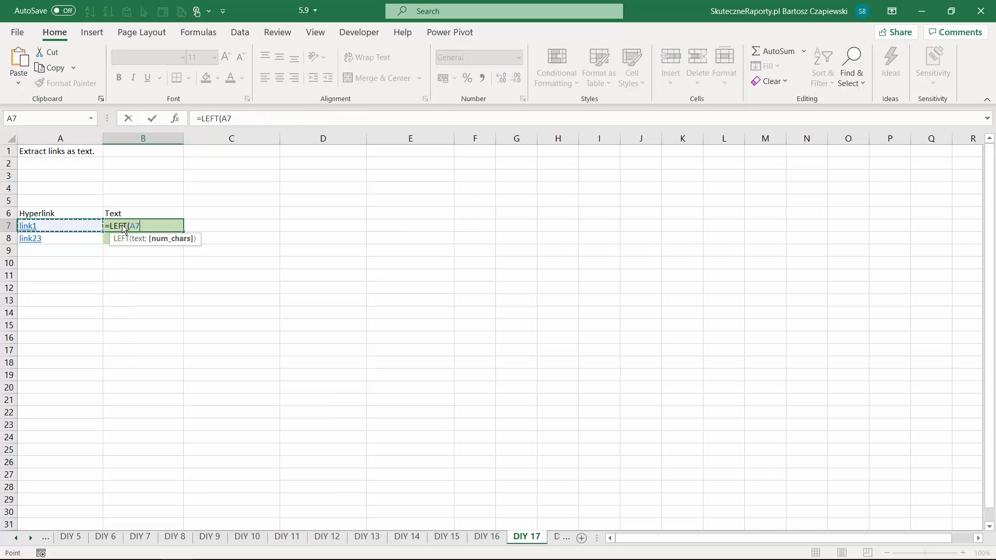
type("5)")
key("ctrl+Return")
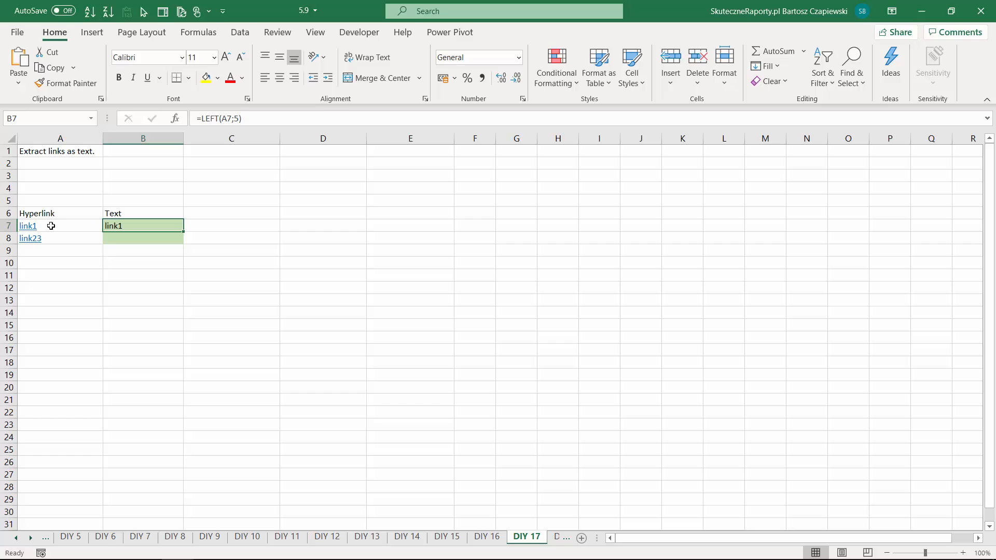
key("Delete")
- Copy the two hyperlink formulas from A7:A8 into the green Text cells B7:B8
left_click_drag(49, 227, 48, 238)
key("ctrl+c")
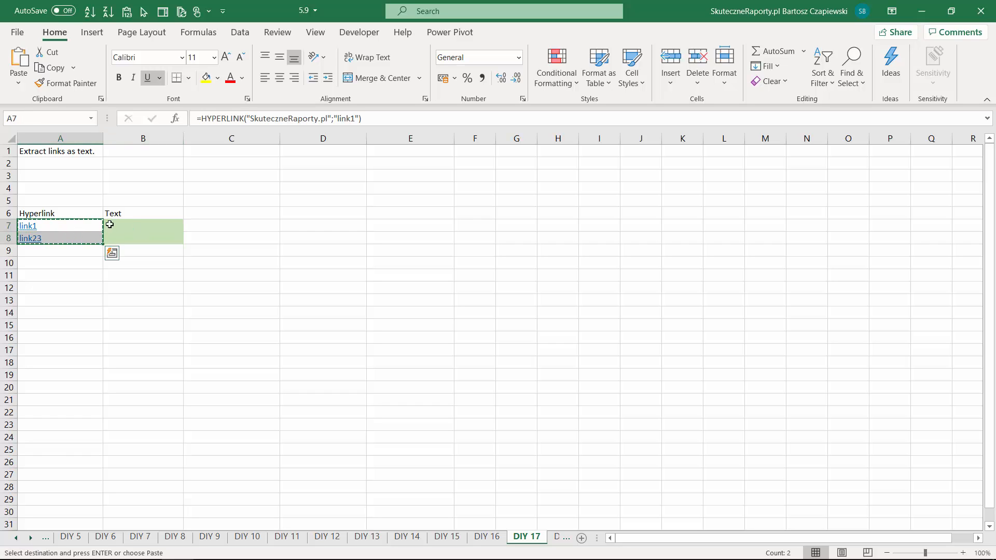
left_click(130, 225)
key("ctrl+v")
key("Escape")
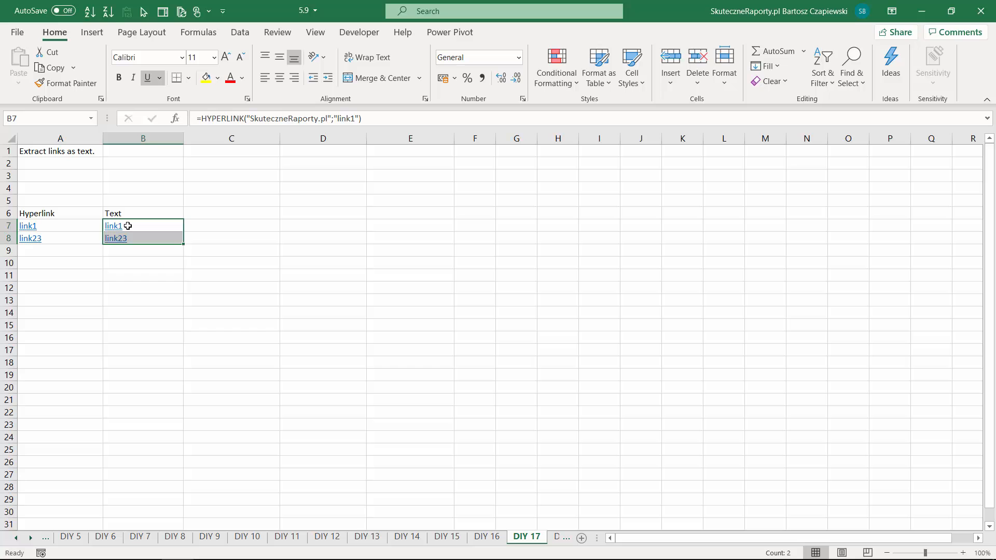
- Replace all occurrences of ;*) with ) in B7:B8 to strip the friendly names from the HYPERLINK formulas
key("ctrl+h")
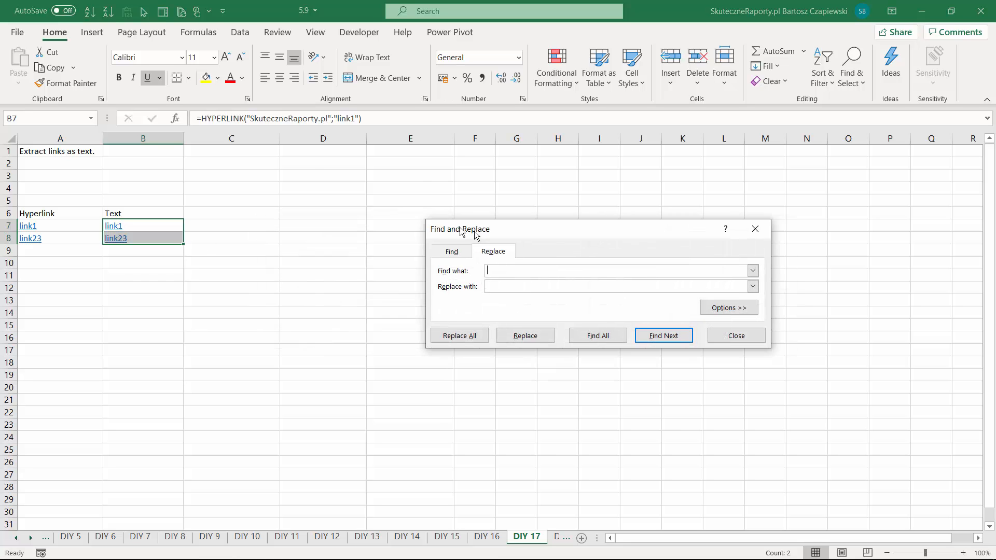
left_click_drag(473, 234, 308, 203)
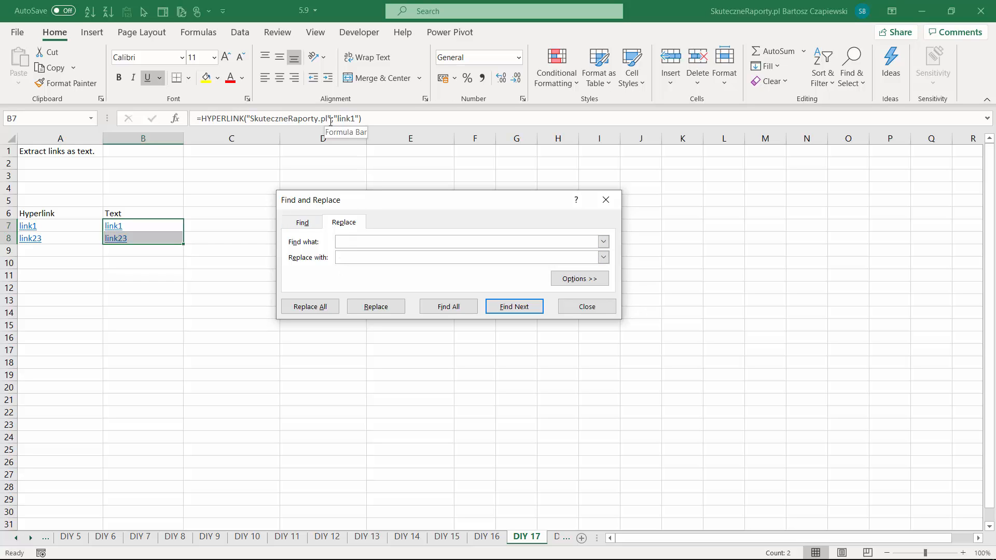
type(";*")
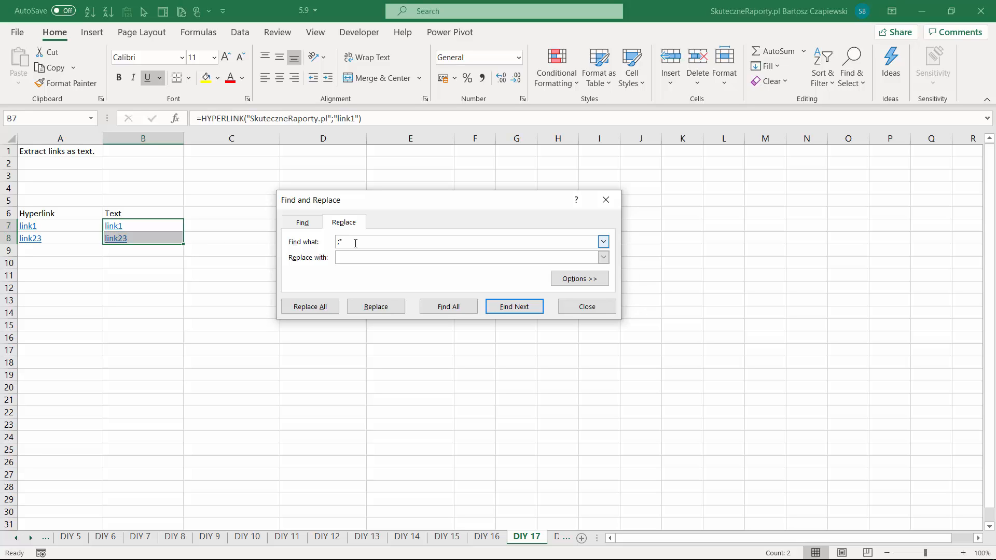
type(")")
left_click(320, 307)
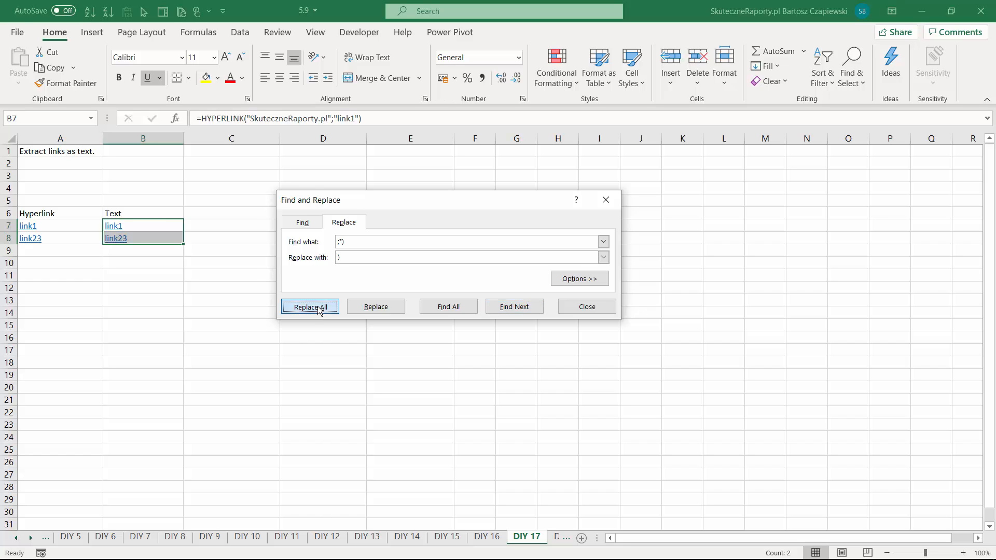
left_click(505, 322)
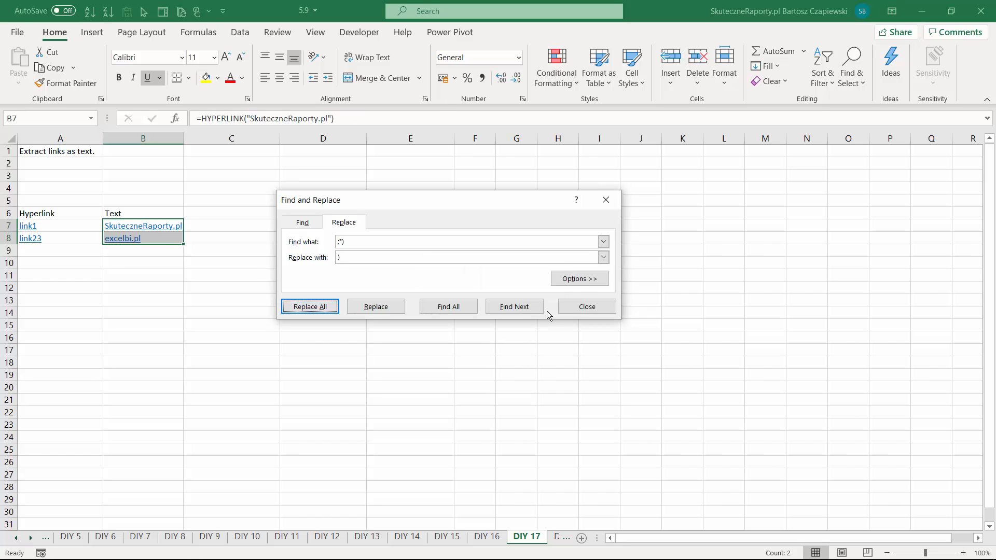
left_click(583, 307)
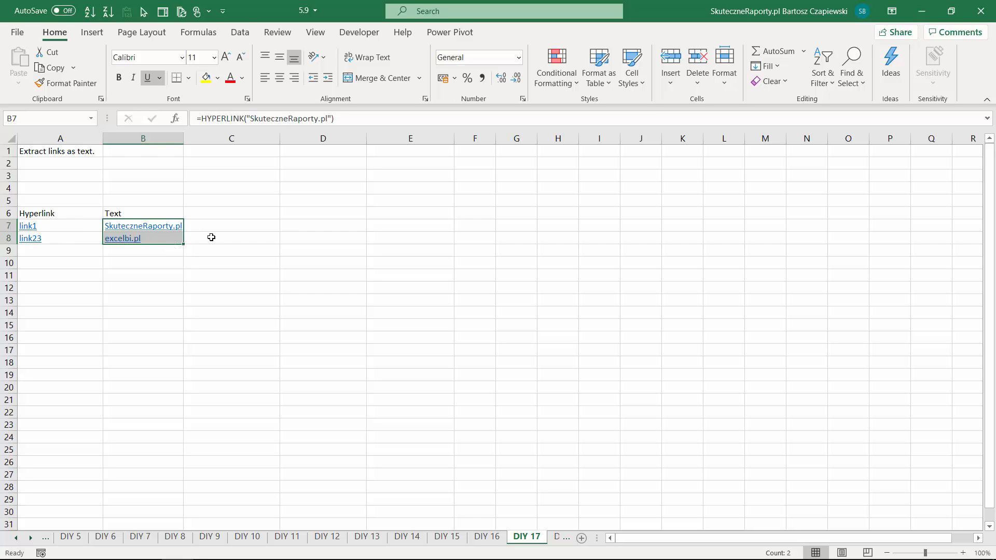
- On the DIY 18 sheet, fix the hyperlinks in A7:A8 by replacing all HYPERLINK with =HYPERLINK
key("ctrl+Page_Down")
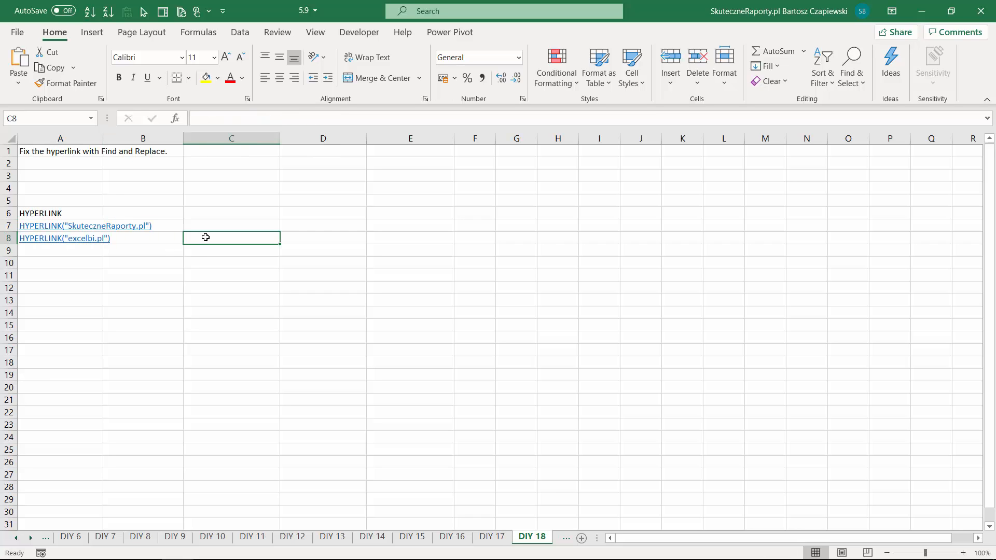
left_click(59, 226)
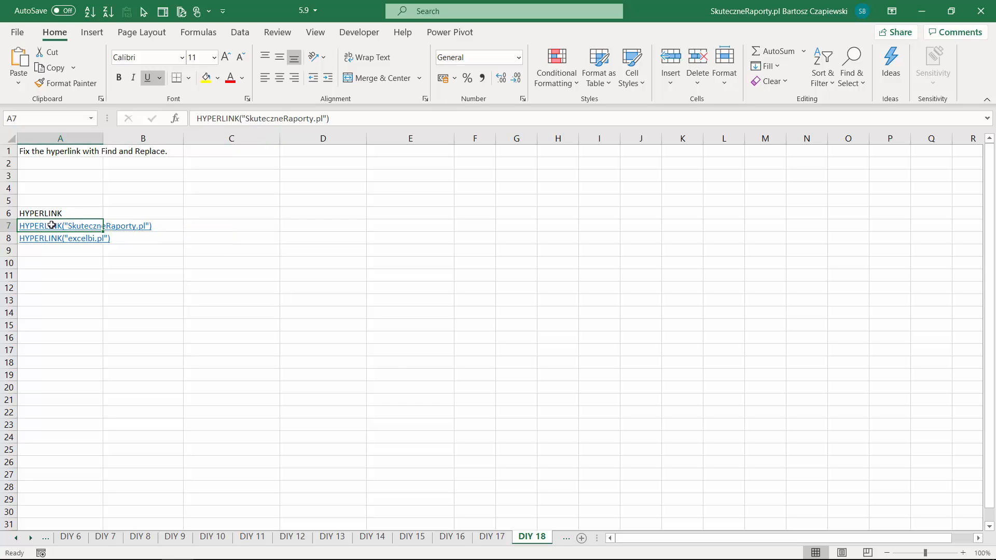
left_click_drag(53, 226, 52, 237)
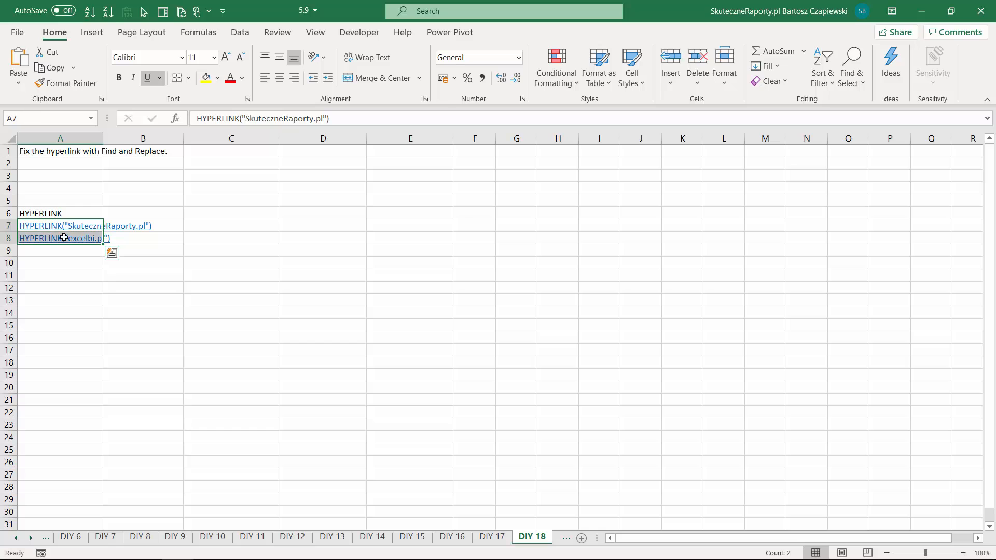
key("ctrl+h")
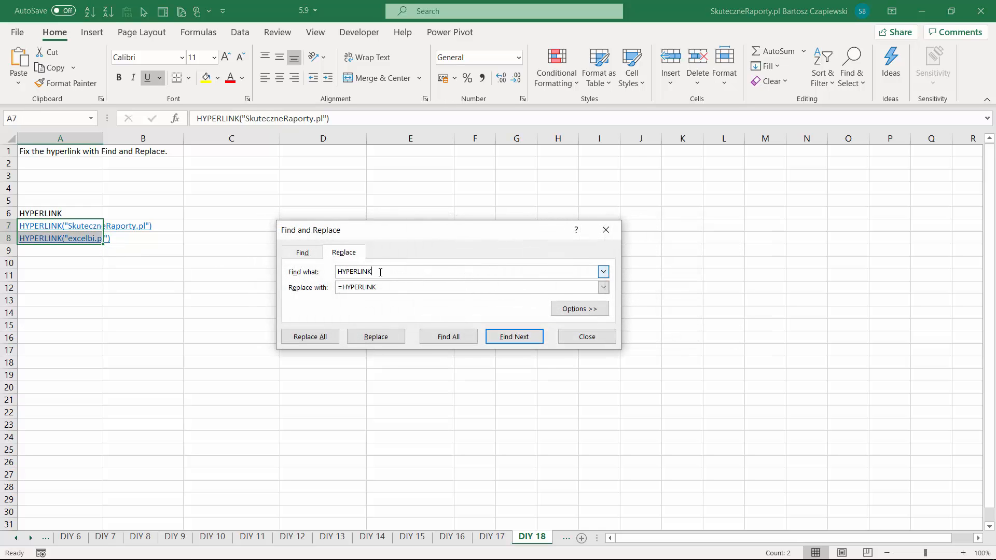
left_click_drag(379, 272, 341, 289)
left_click(313, 338)
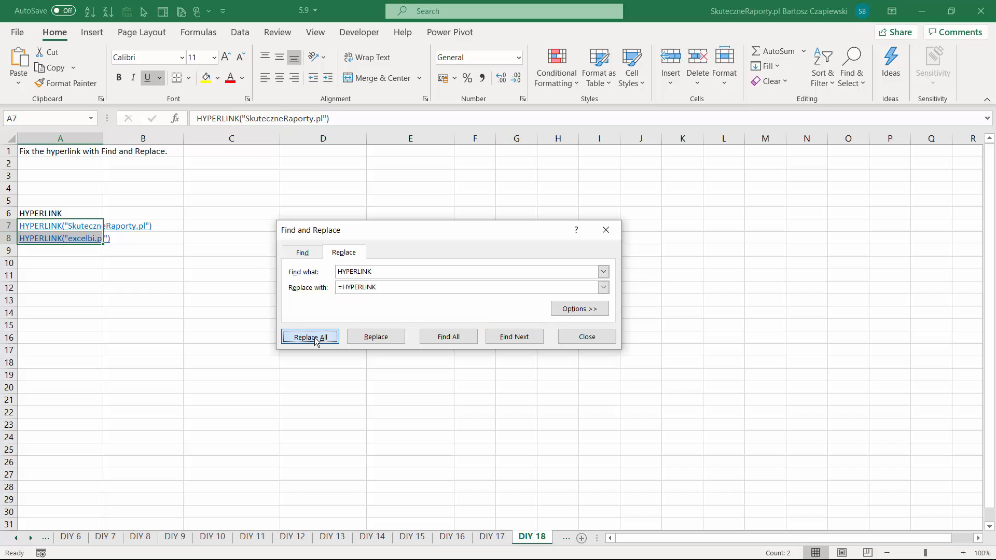
left_click(503, 322)
left_click(580, 337)
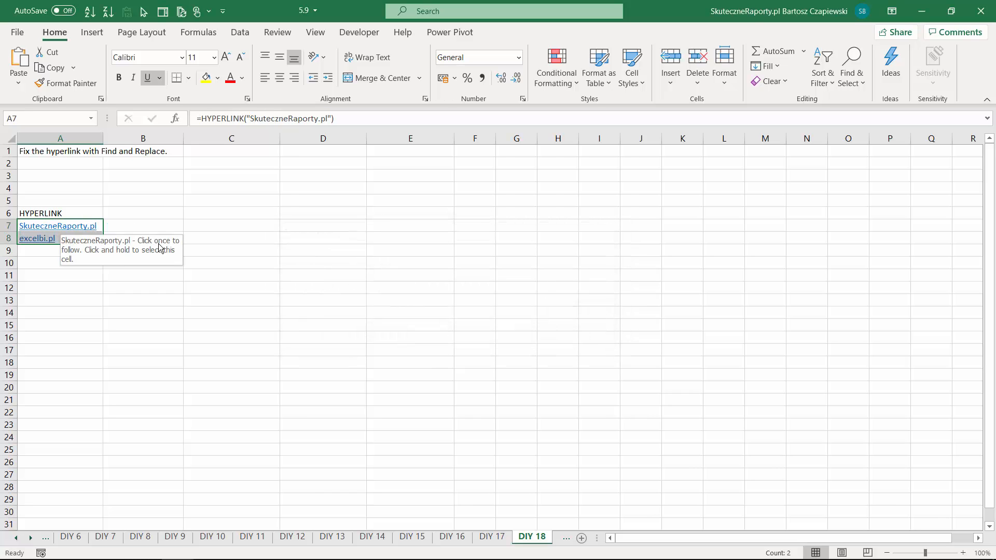
left_click(239, 244)
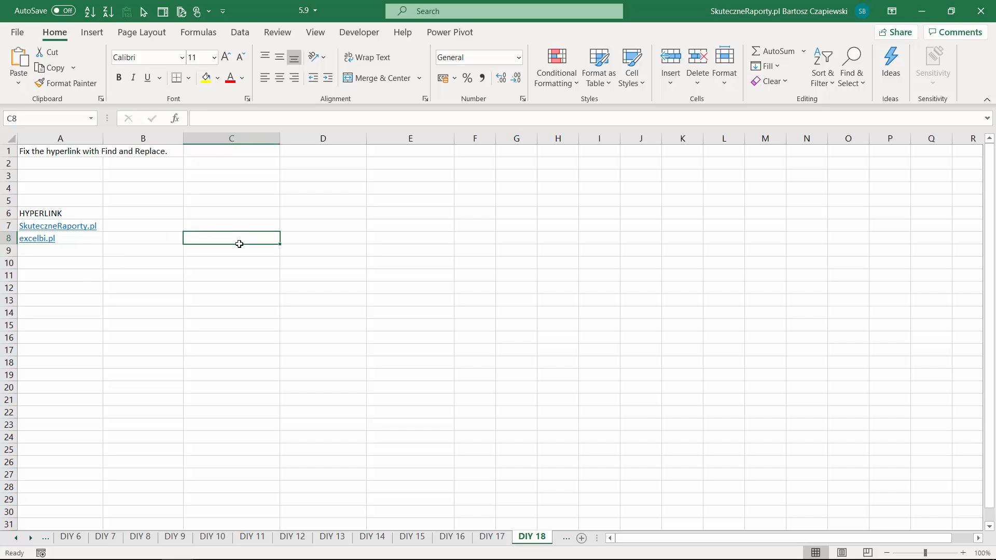
- On the DIY 19 sheet, find all cells matching ? and select every cell in the results list
key("ctrl+Page_Down")
key("ctrl+f")
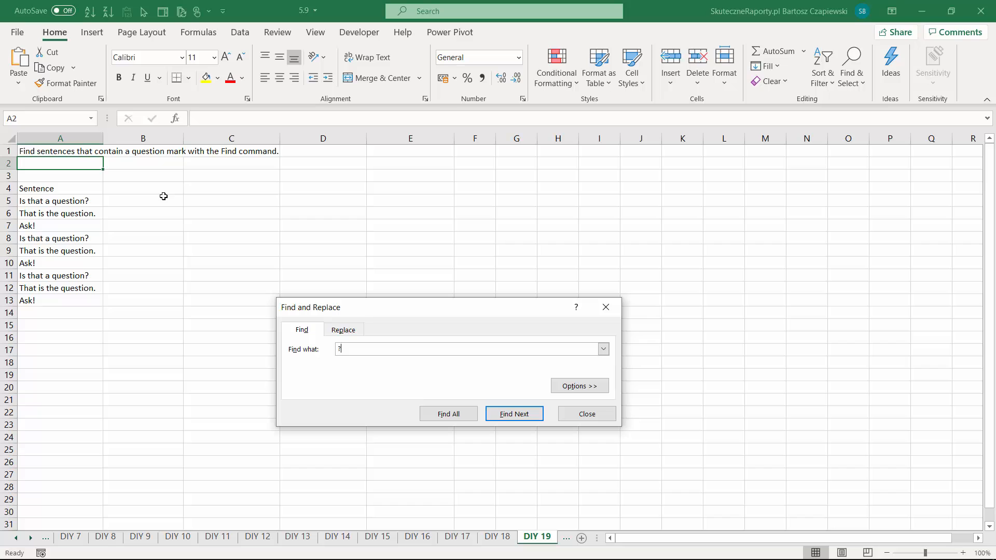
left_click(450, 414)
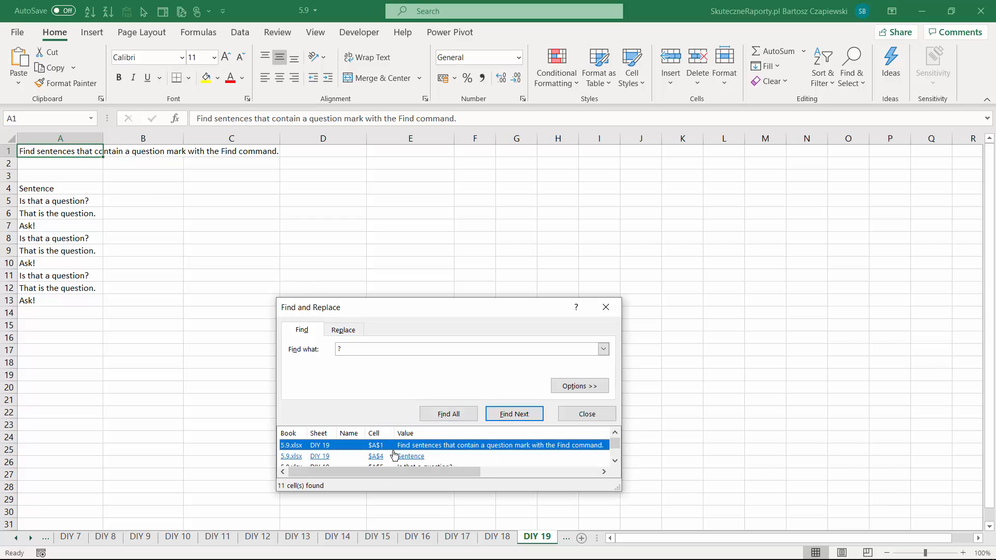
key("ctrl+a")
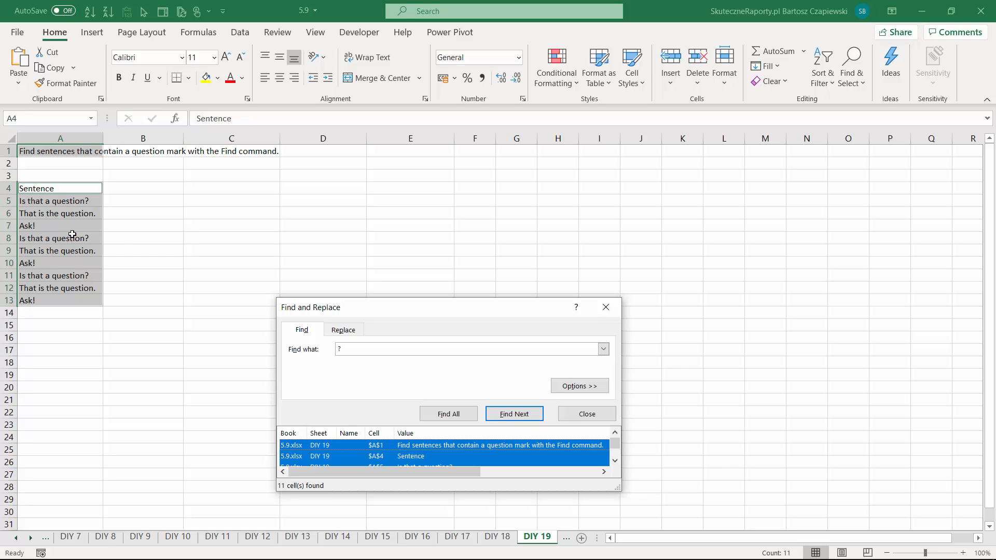
left_click_drag(375, 310, 326, 200)
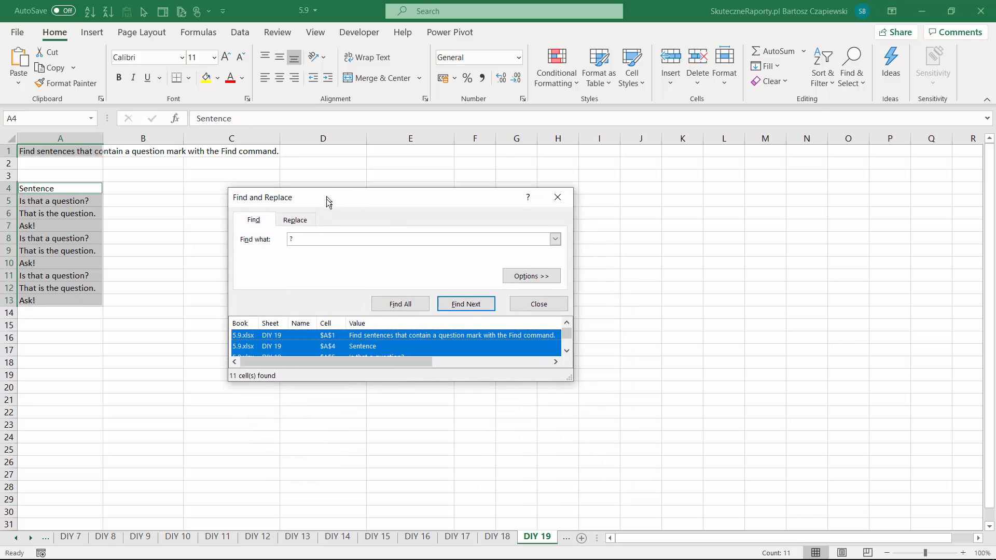
- Find all cells containing a literal question mark with ~?, select every result, and set a fill color for them
left_click(293, 239)
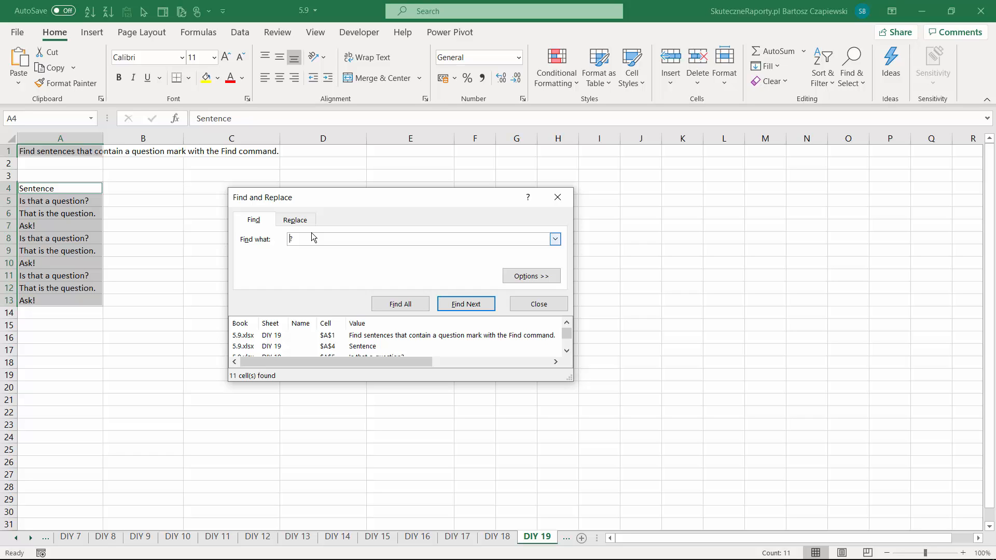
type("~~")
left_click(400, 304)
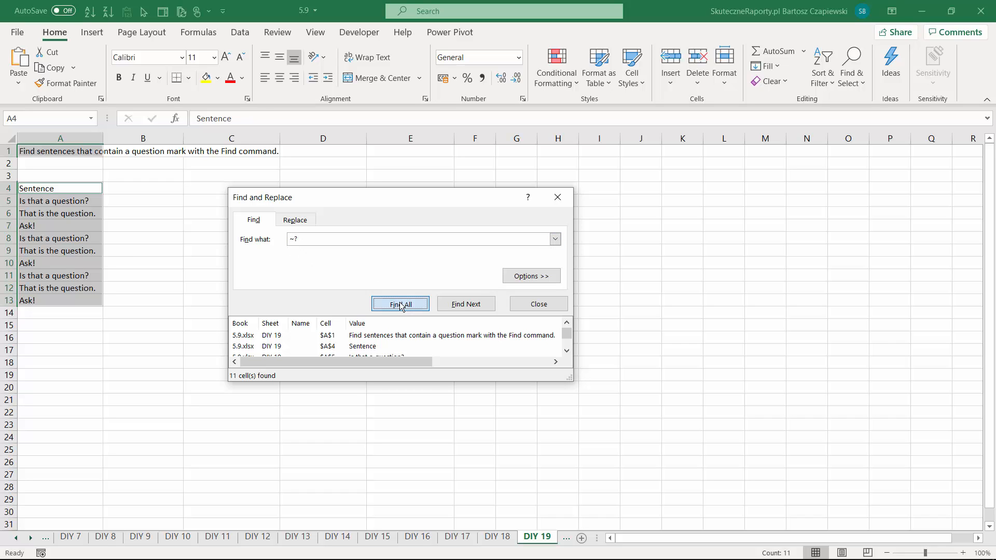
key("ctrl+a")
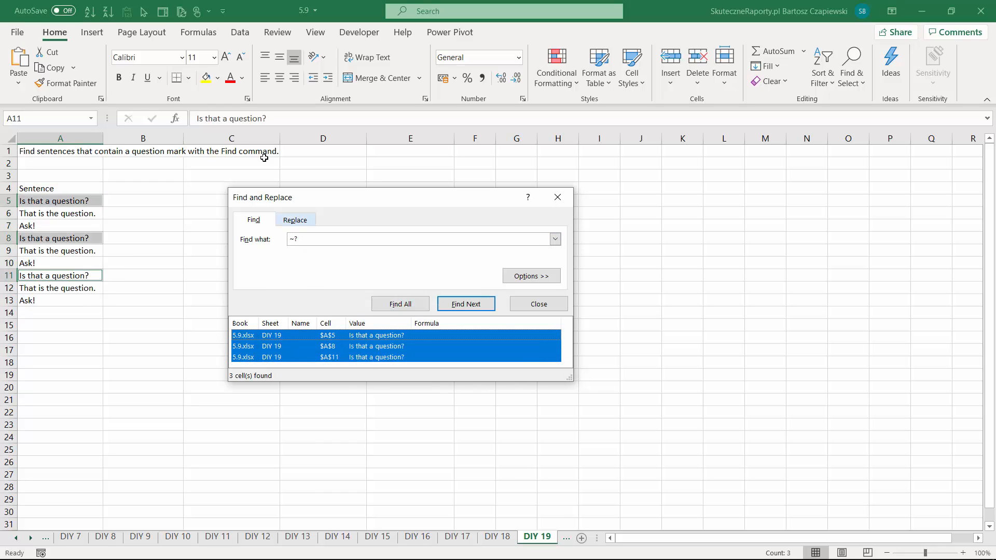
left_click(217, 79)
left_click(225, 198)
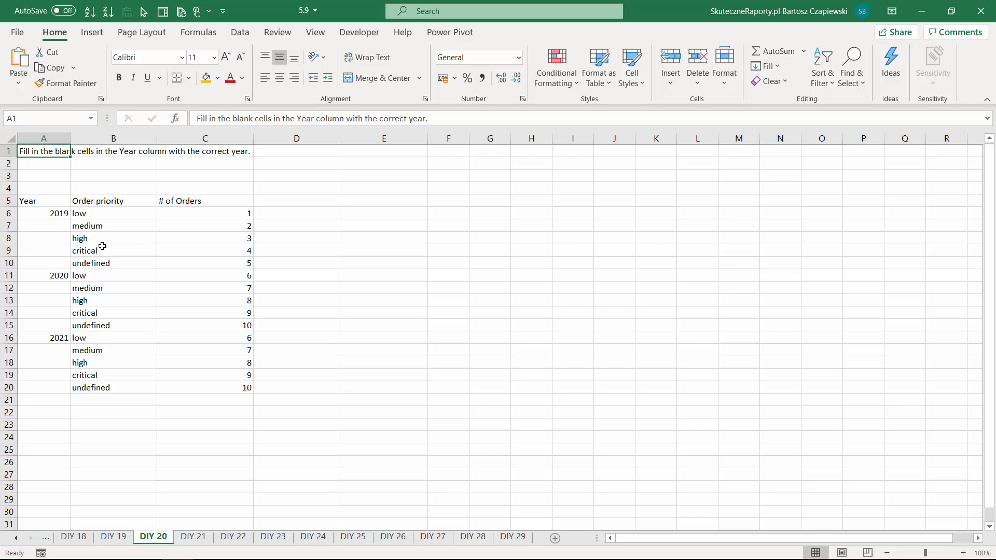
- On the DIY 20 sheet, select only the blank cells within the Year range A6:A20
left_click_drag(63, 216, 60, 381)
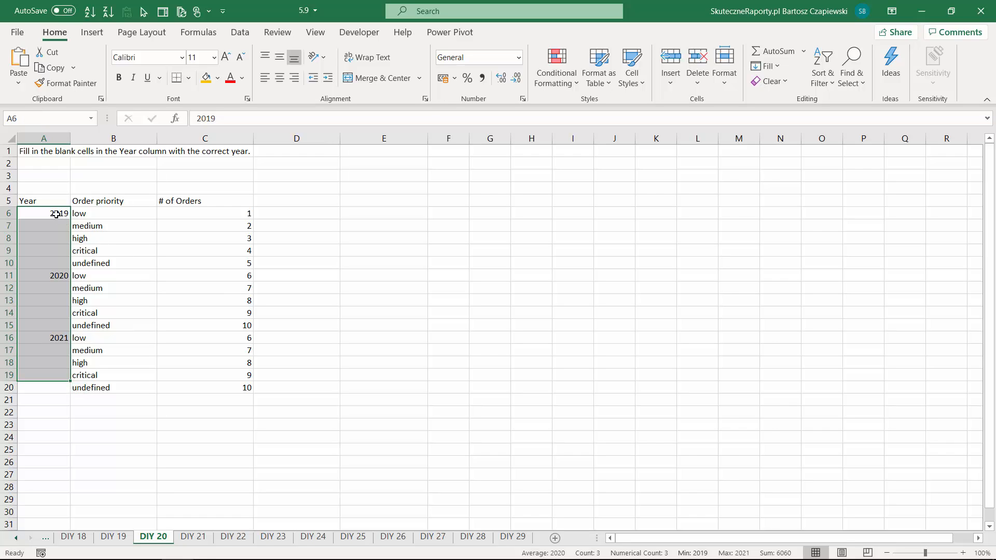
left_click_drag(54, 213, 53, 385)
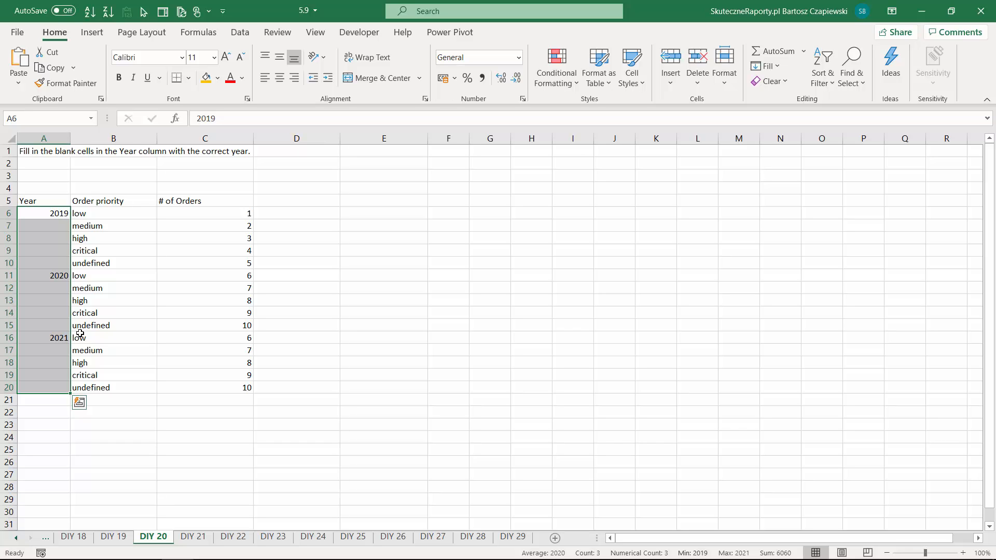
key("ctrl+g")
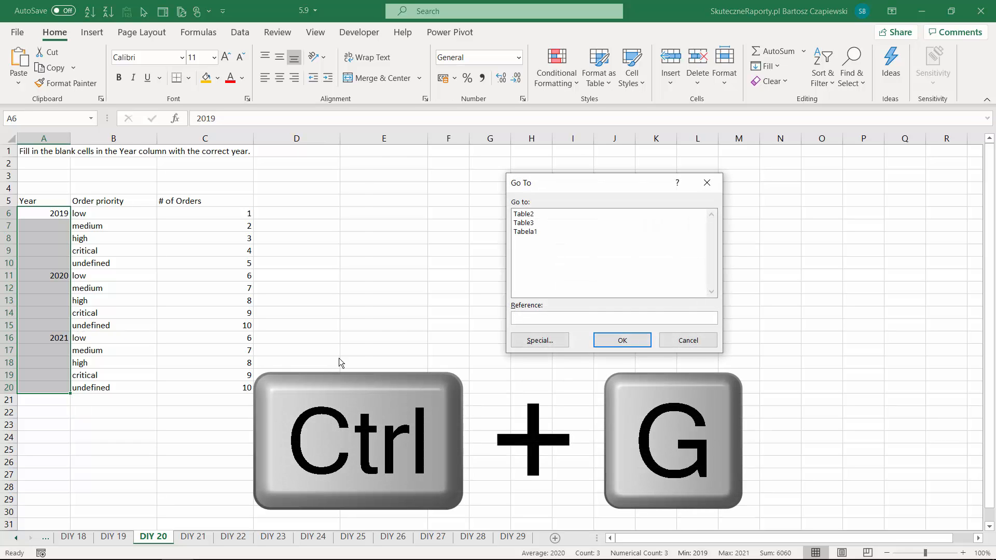
left_click(539, 340)
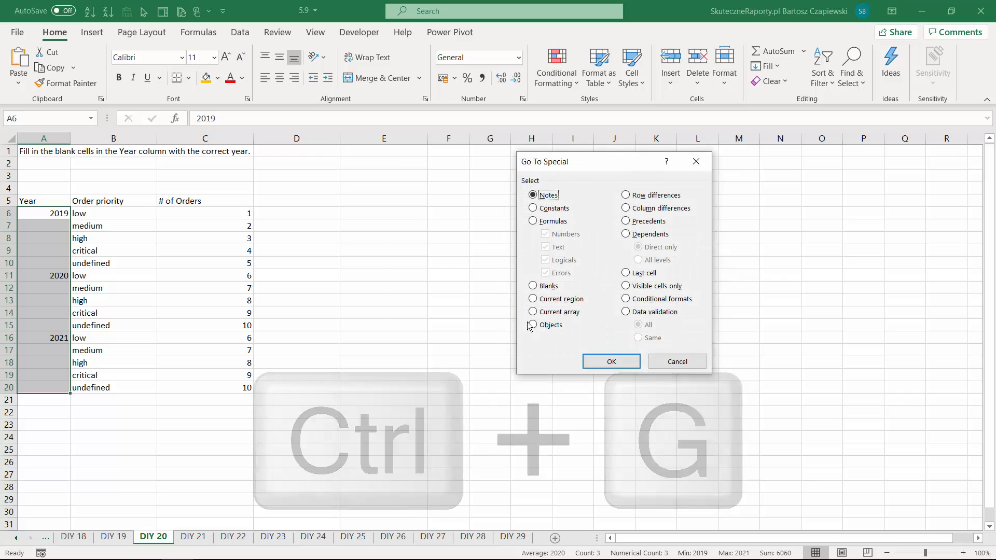
left_click(533, 287)
left_click(603, 362)
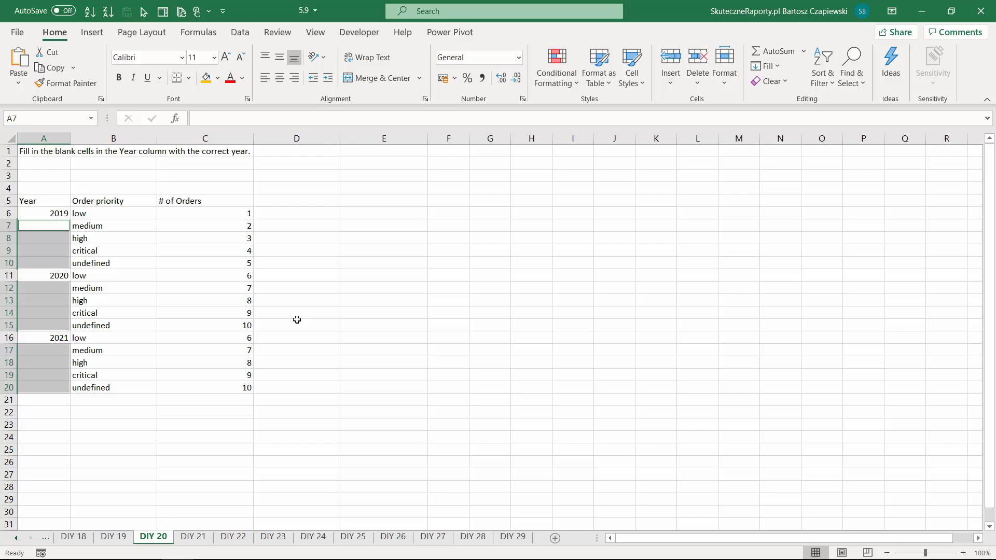
- Fill all the selected blank Year cells at once with a relative formula referencing the cell above, starting with =A6 in A7
type("=")
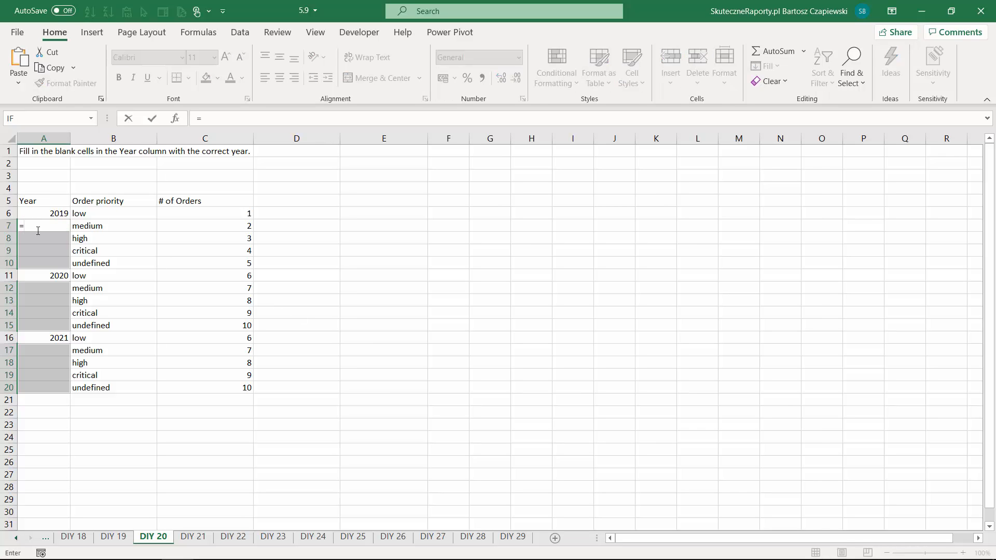
key("Up")
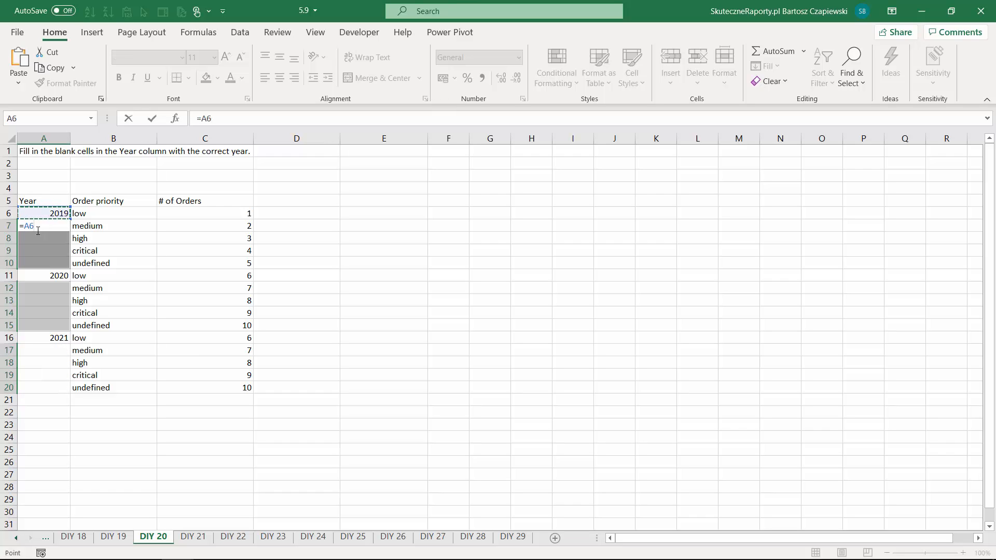
key("ctrl+Return")
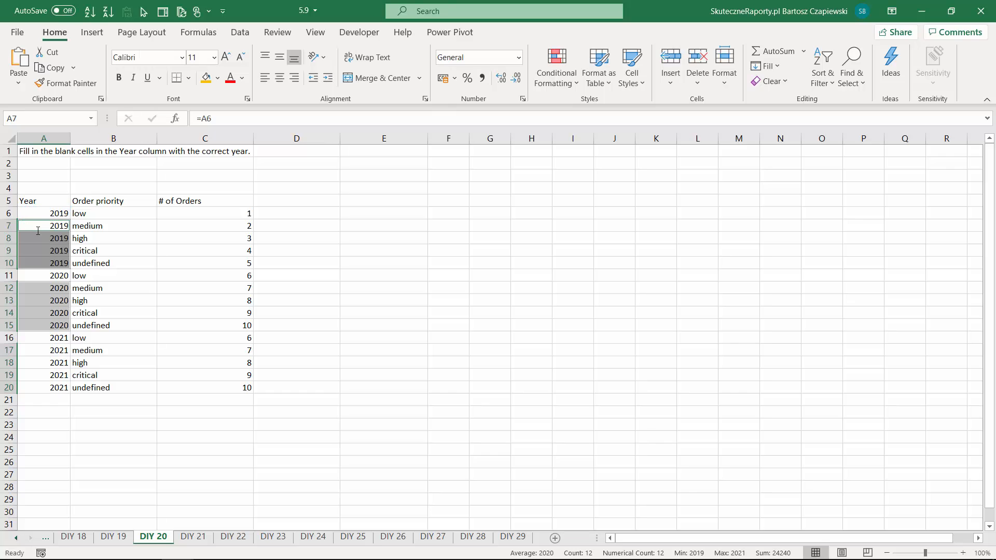
left_click(42, 238)
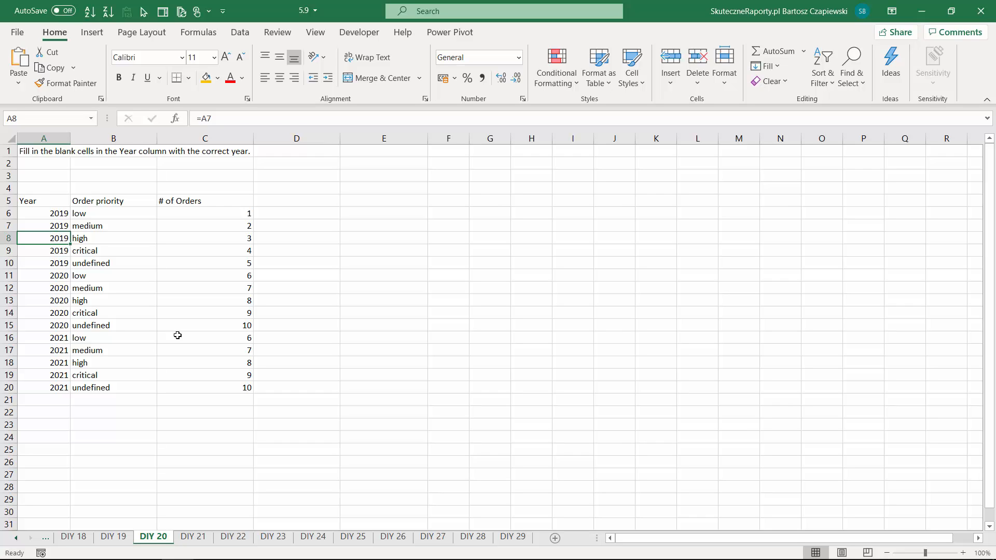
- On the DIY 21 sheet, turn the formulas in C8:D22 into text by replacing all =VLOOKUP with VLOOKUP
key("ctrl+Page_Down")
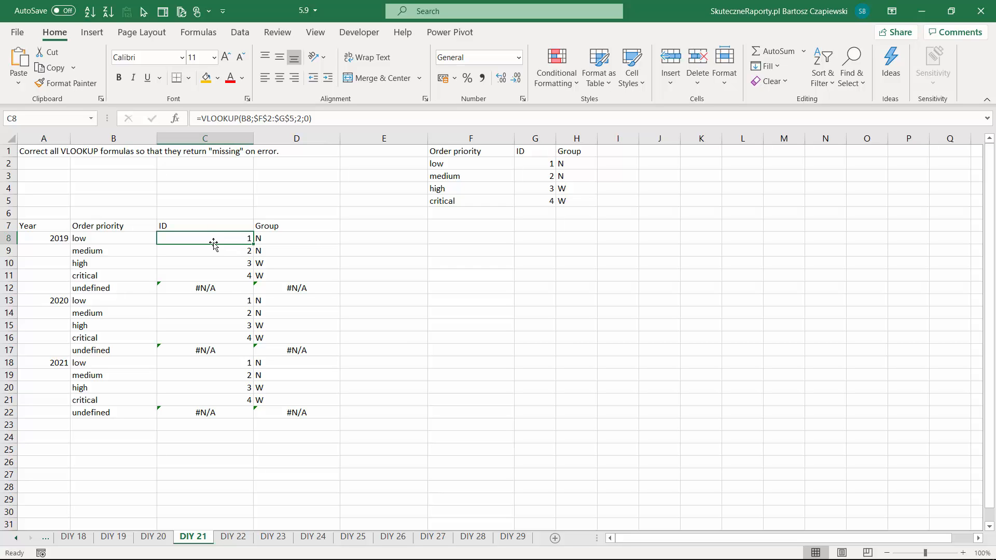
left_click_drag(214, 238, 327, 411)
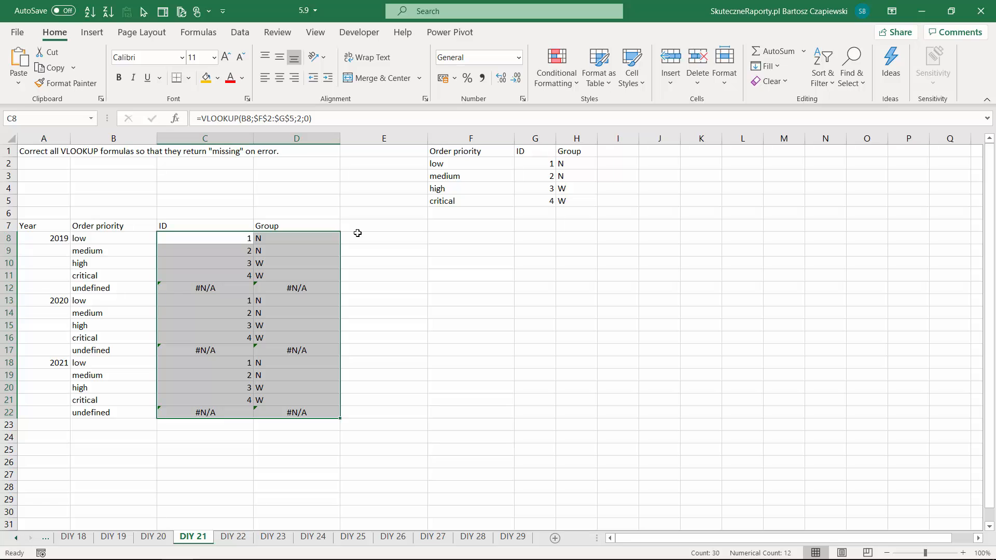
key("ctrl+h")
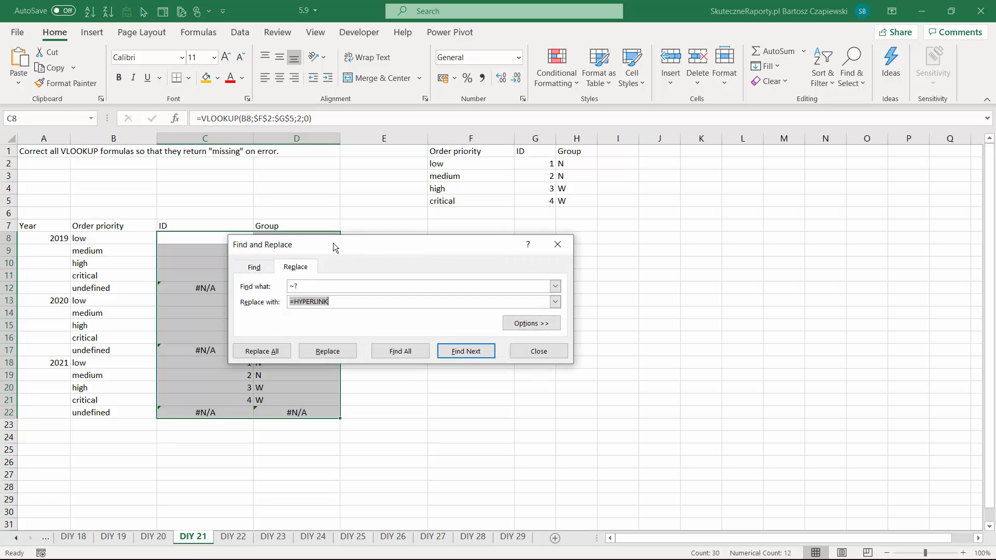
key("BackSpace")
key("shift+Tab")
key("BackSpace")
key("Caps_Lock")
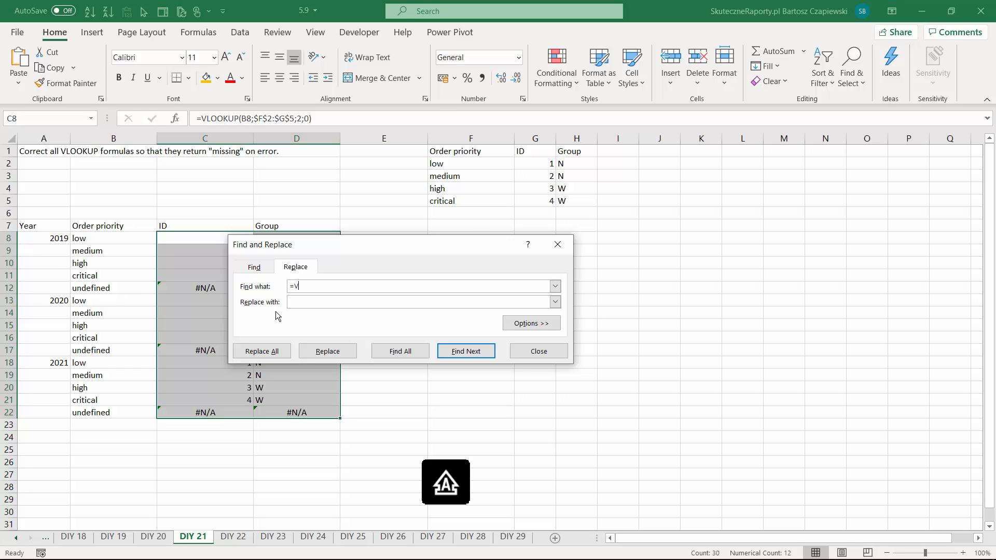
type("VLOOKUP")
left_click(305, 301)
type("VLOOKUP")
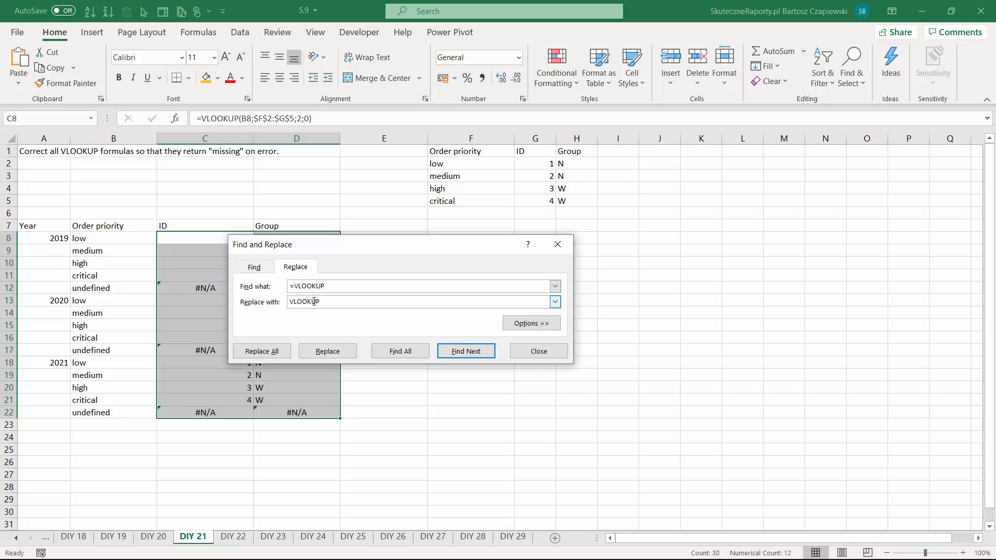
left_click(274, 355)
left_click(499, 322)
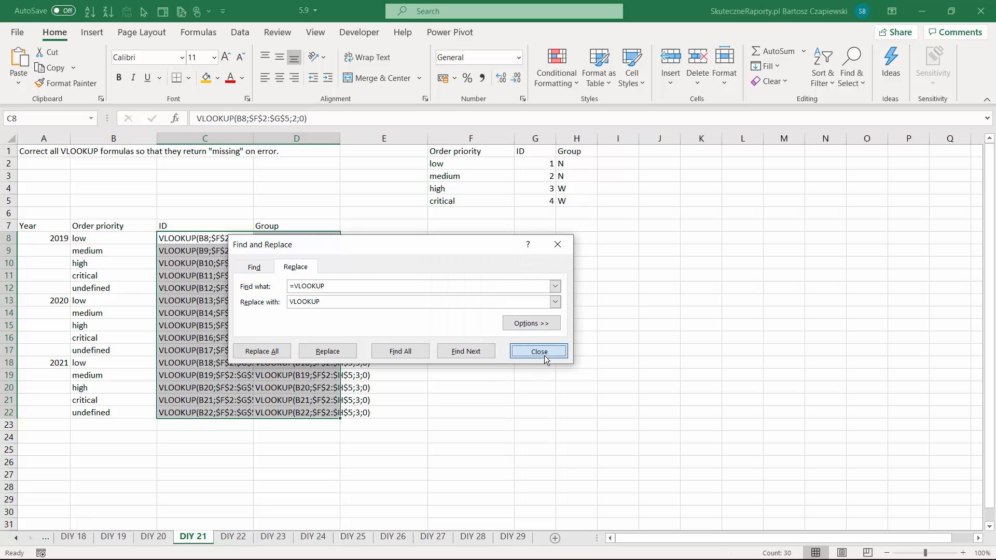
left_click(540, 352)
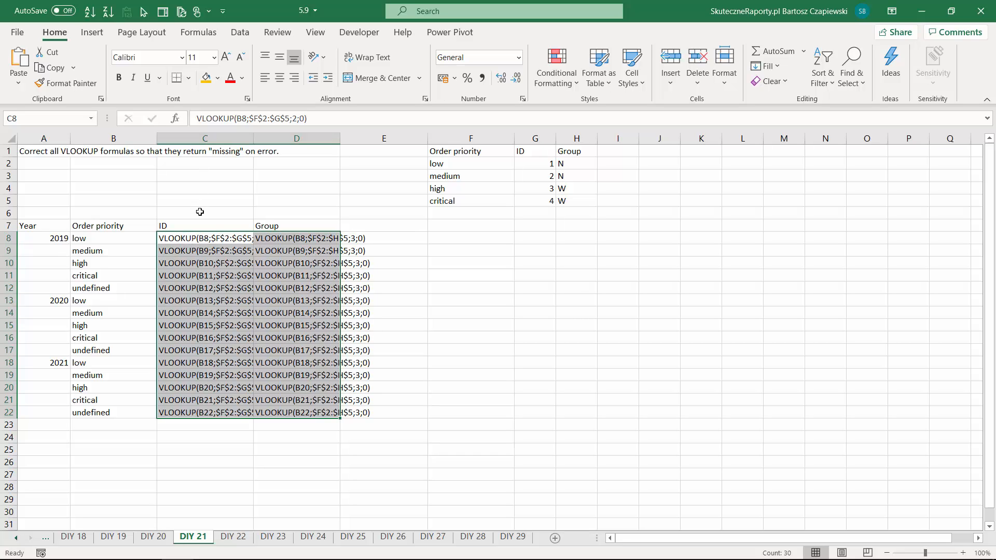
- Replace all occurrences of VLOOKUP with IFERROR(VLOOKUP in the formula texts in C8:D22
key("ctrl+h")
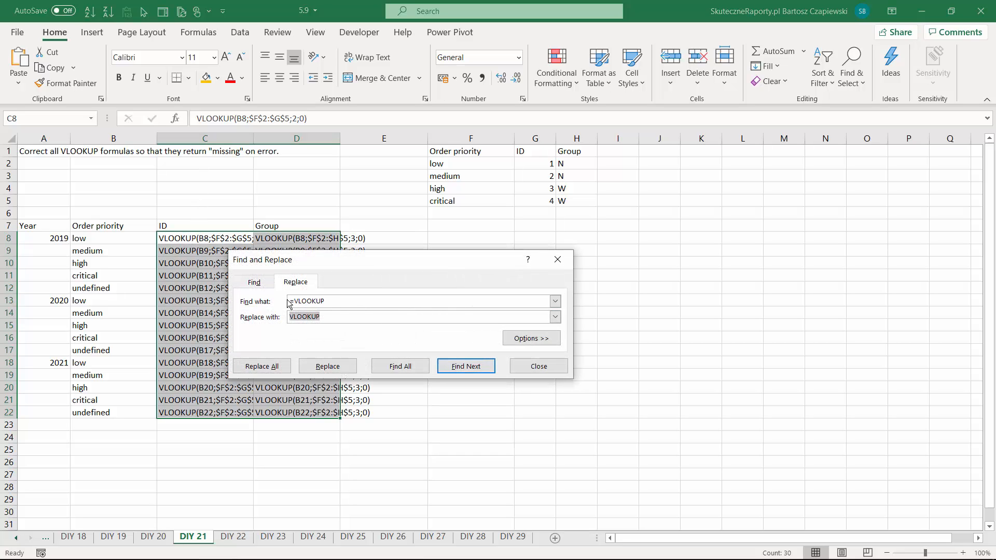
left_click(290, 301)
key("Delete")
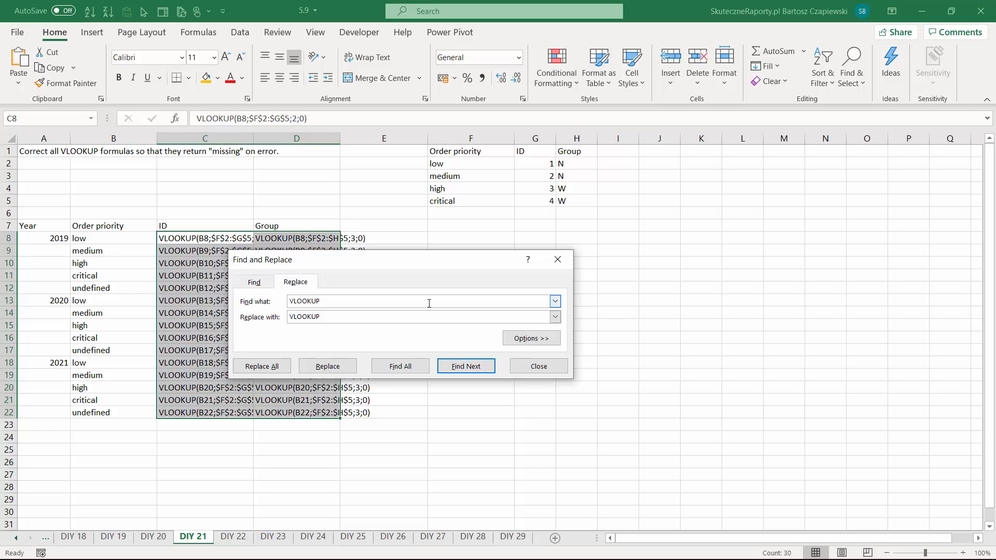
type("IFERROR(")
left_click(262, 366)
left_click(497, 322)
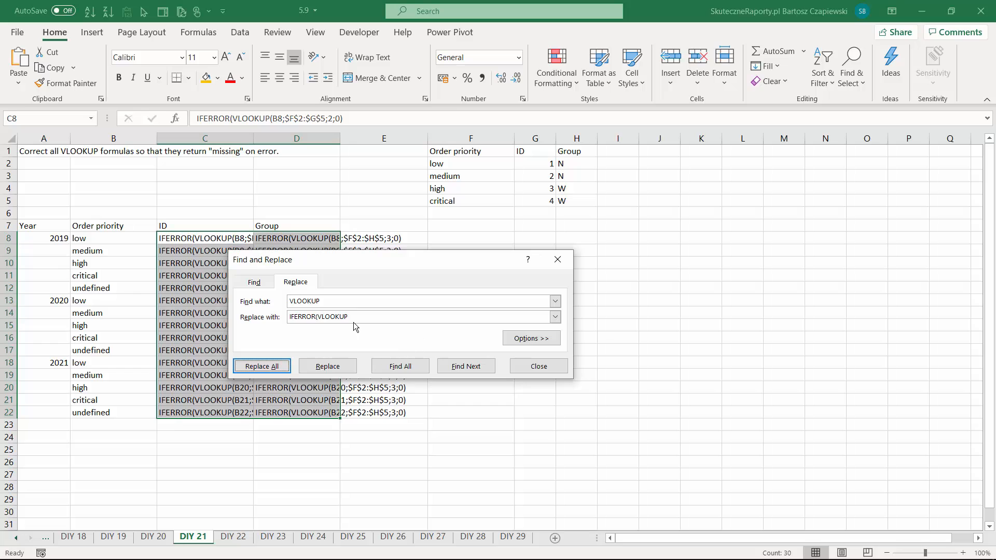
- Replace every ) with );"missing") in C8:D22 to add the error value to the formula texts
double_click(332, 304)
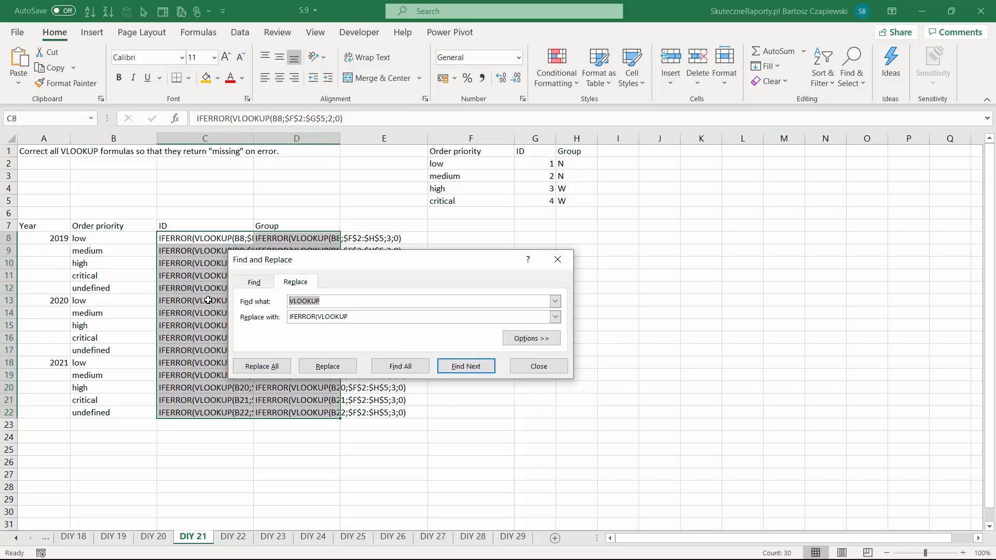
type(")")
key("Tab")
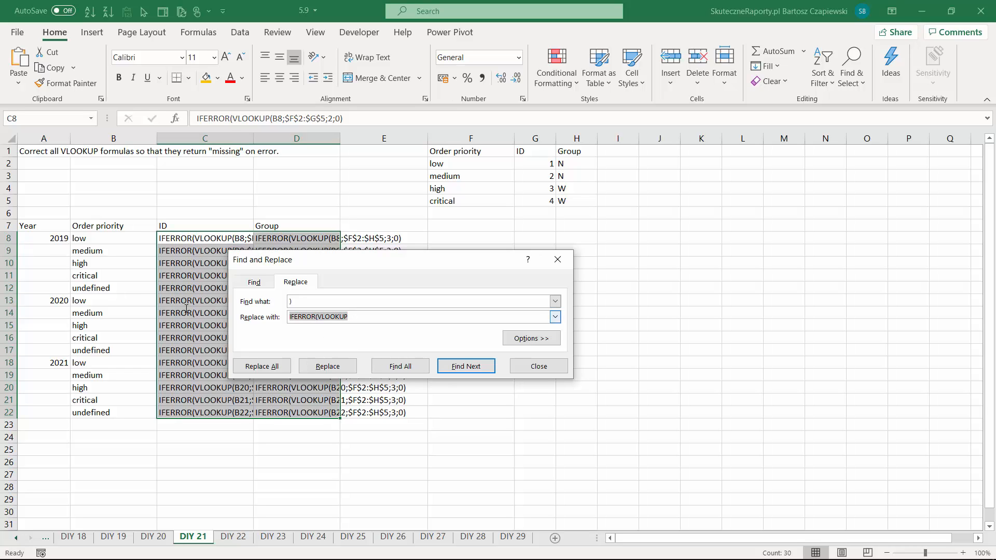
type(")")
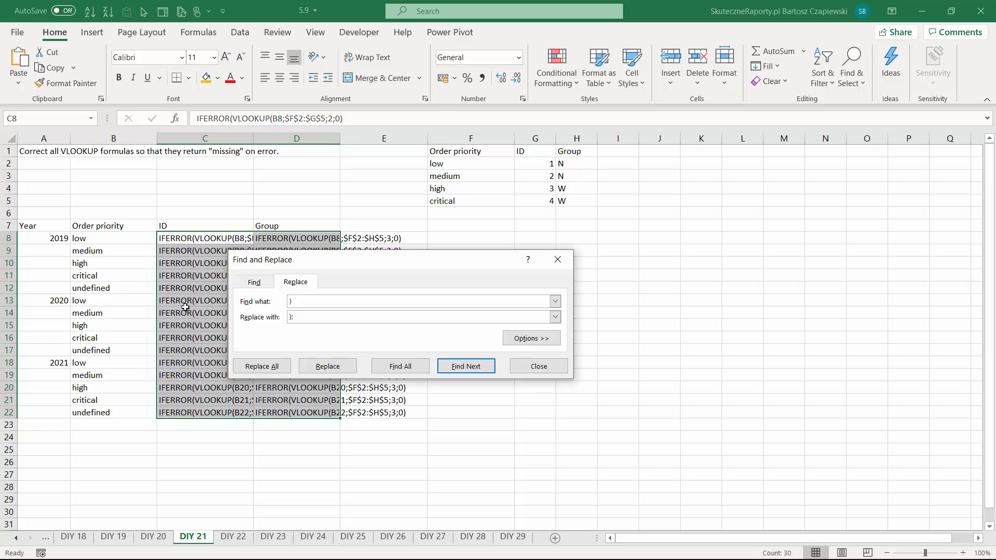
type(";\"miisin")
key("BackSpace")
key("BackSpace")
key("BackSpace")
key("BackSpace")
type("ssing\"")
left_click(275, 372)
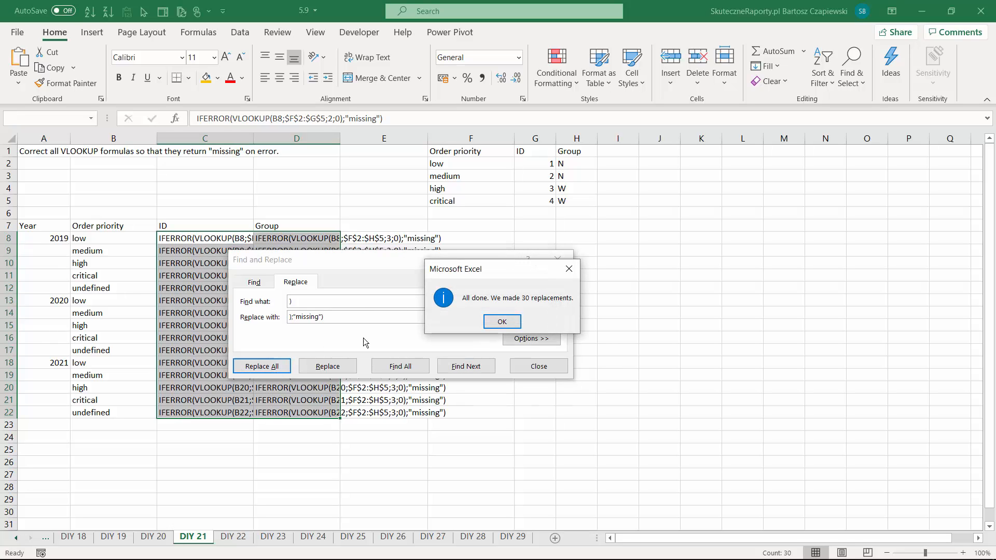
left_click(501, 322)
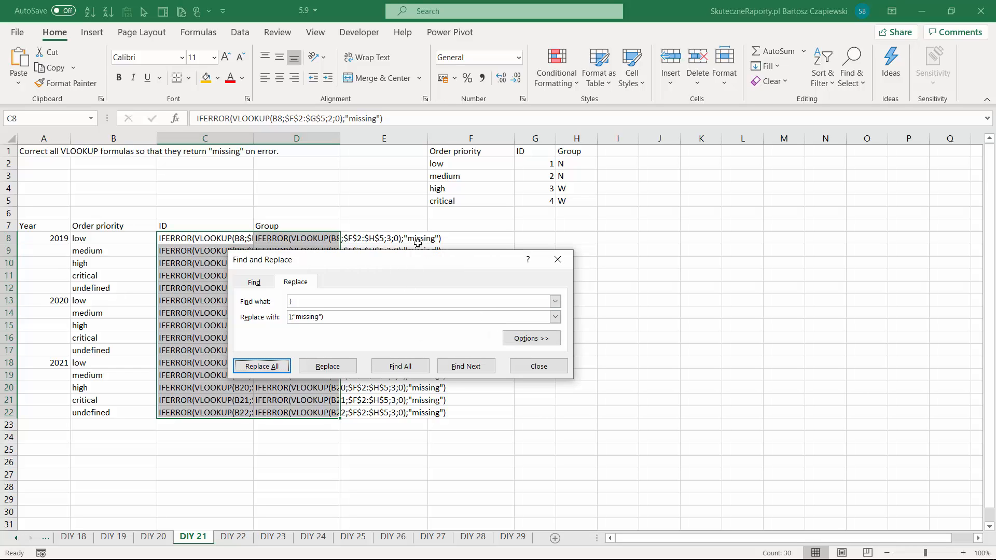
- Turn the texts in C8:D22 back into working formulas by replacing all IFERROR with =IFERROR
left_click_drag(298, 303, 249, 302)
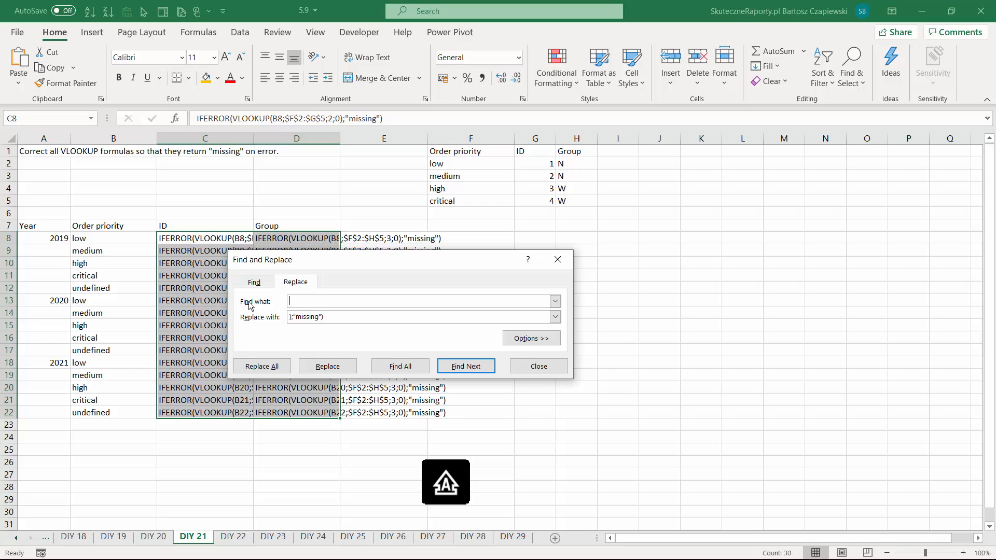
type("IFERROR")
double_click(333, 301)
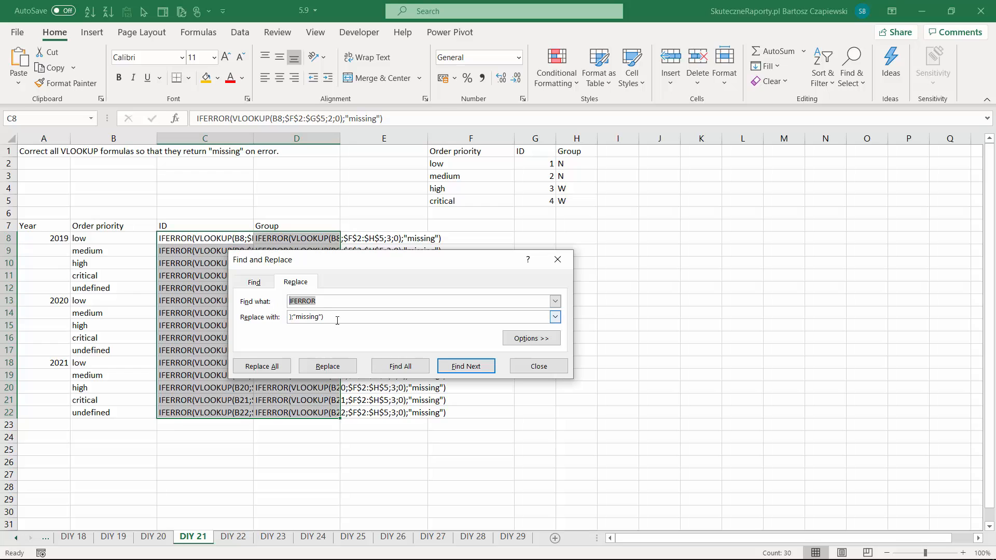
left_click_drag(334, 318, 288, 317)
type("=IFERROR")
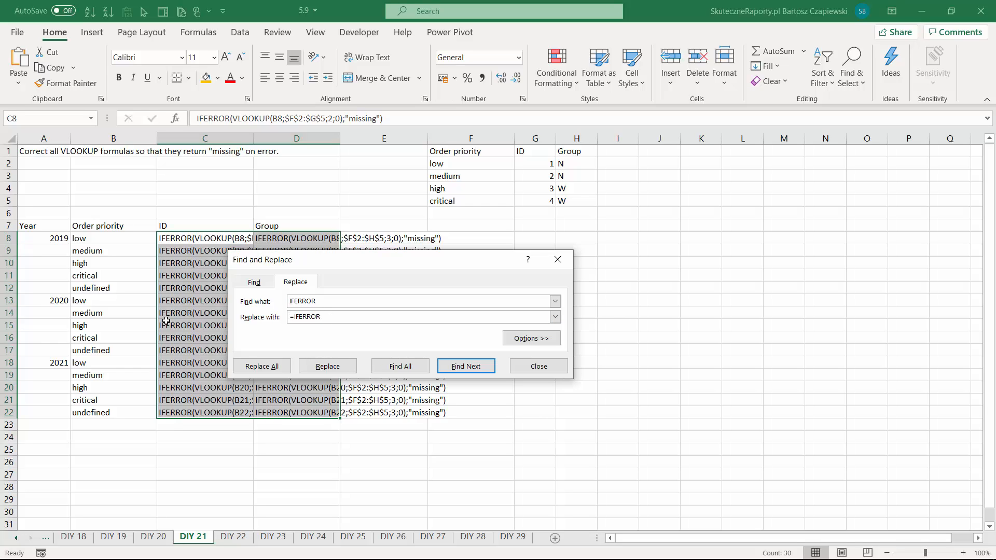
left_click(266, 368)
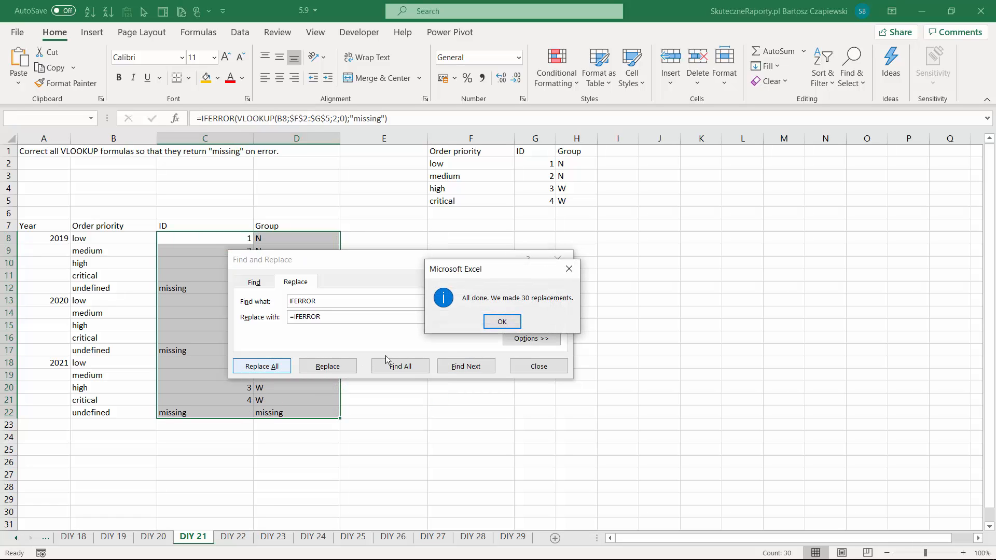
- Dismiss the replacement summary and close Find and Replace
left_click(500, 322)
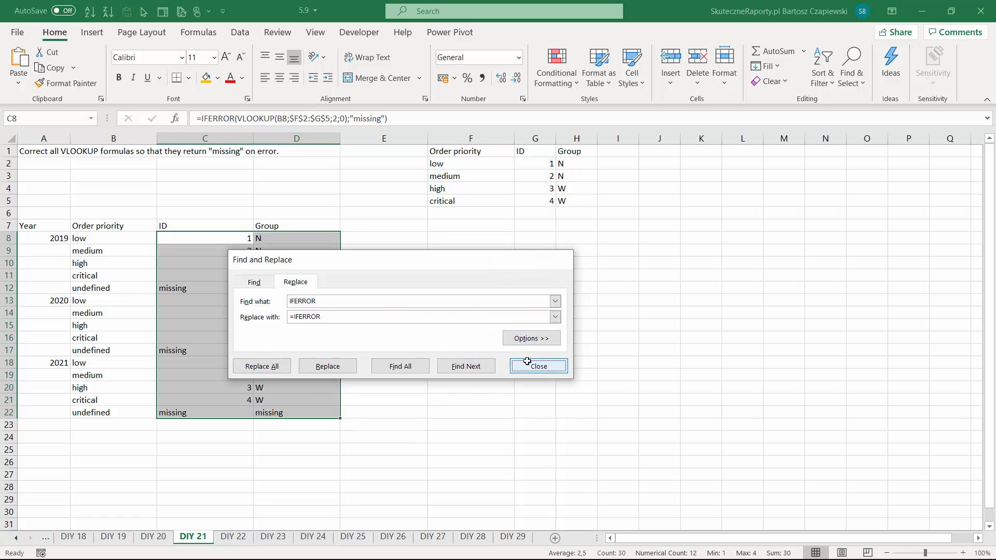
left_click(536, 366)
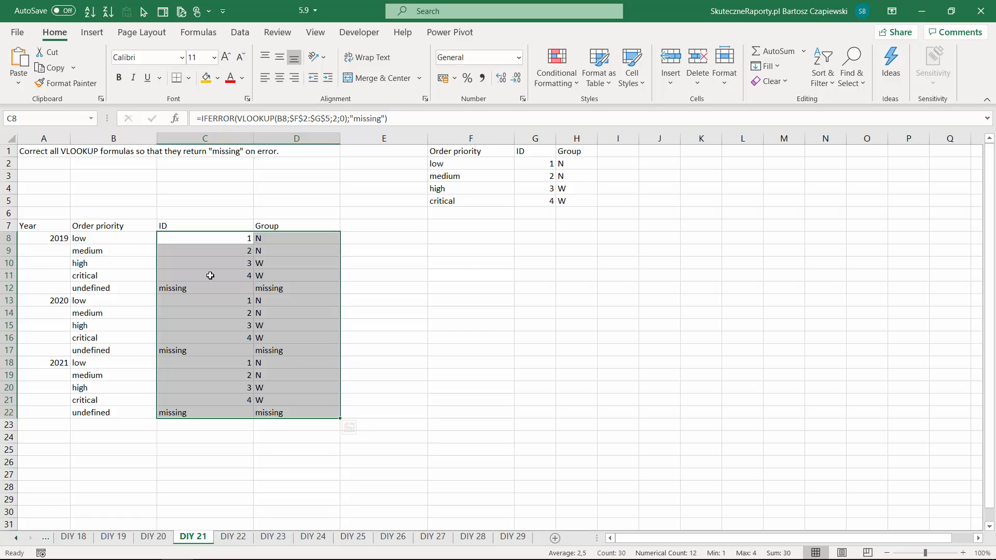
- On the DIY 22 sheet, find the column differences in A7:D8 with Go To Special and compare the stored quantities in D7 and D8
key("ctrl+Page_Down")
left_click_drag(52, 225, 339, 239)
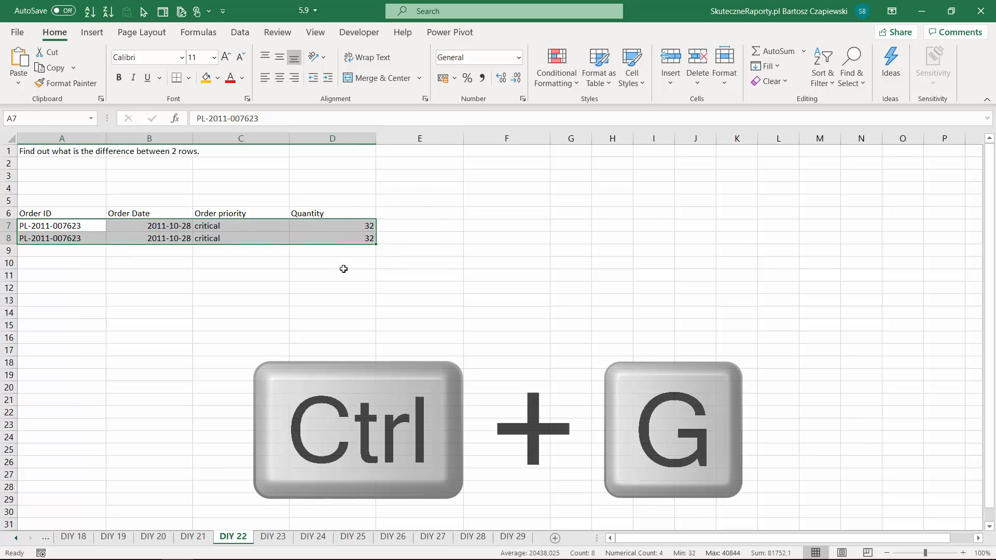
key("ctrl+g")
left_click(540, 340)
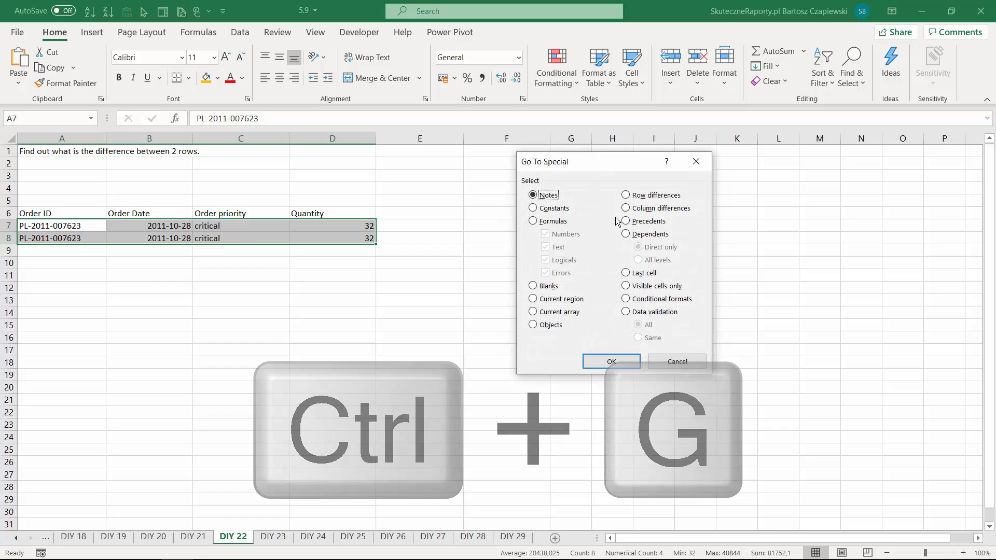
left_click(626, 208)
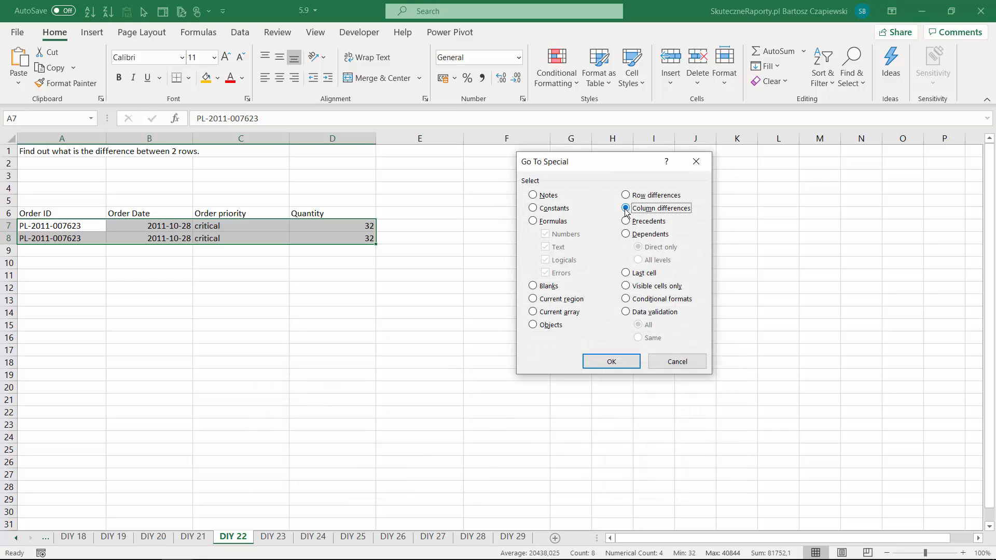
left_click(612, 361)
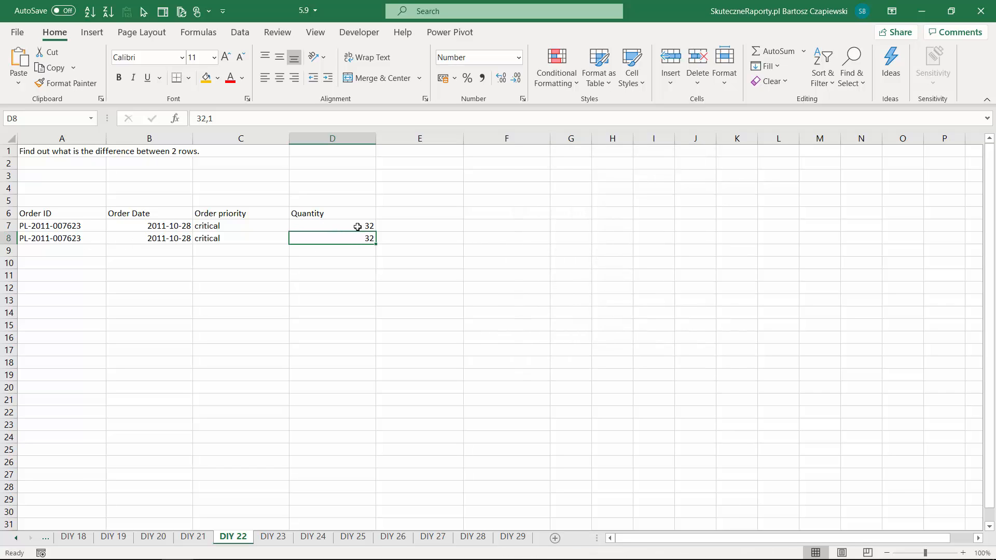
left_click(358, 227)
left_click(355, 239)
left_click(356, 227)
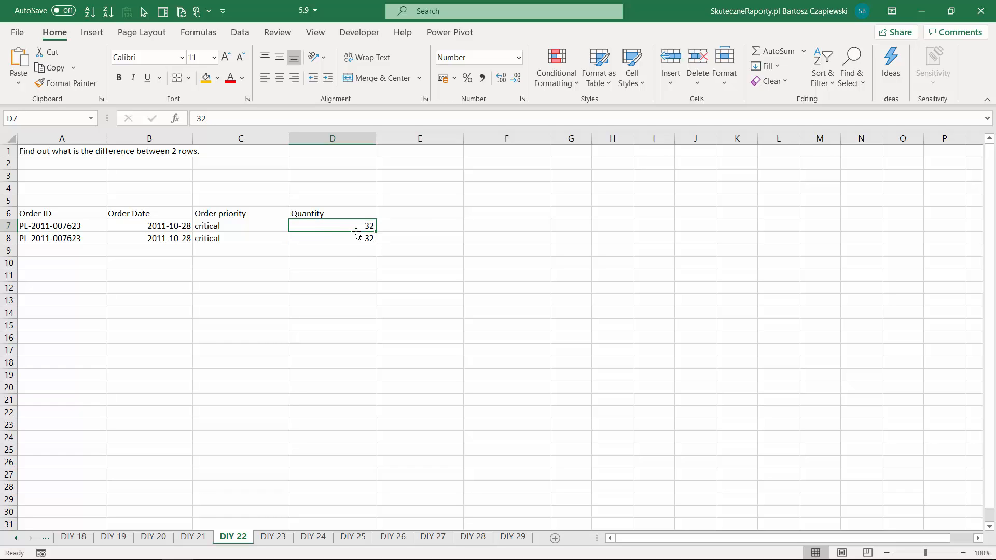
left_click(356, 238)
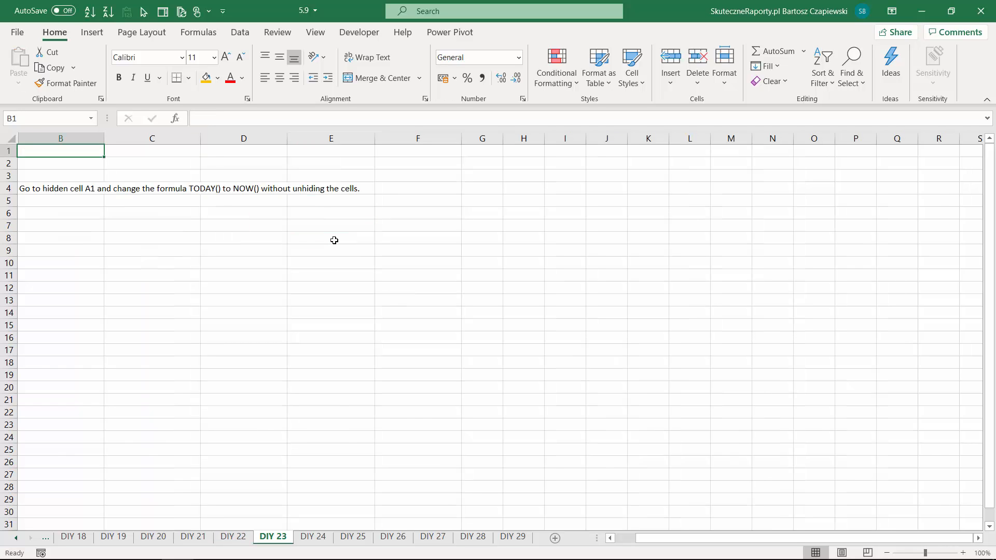
- On the DIY 23 sheet, go to hidden cell A1 and change its formula to =NOW() without unhiding it
key("ctrl+g")
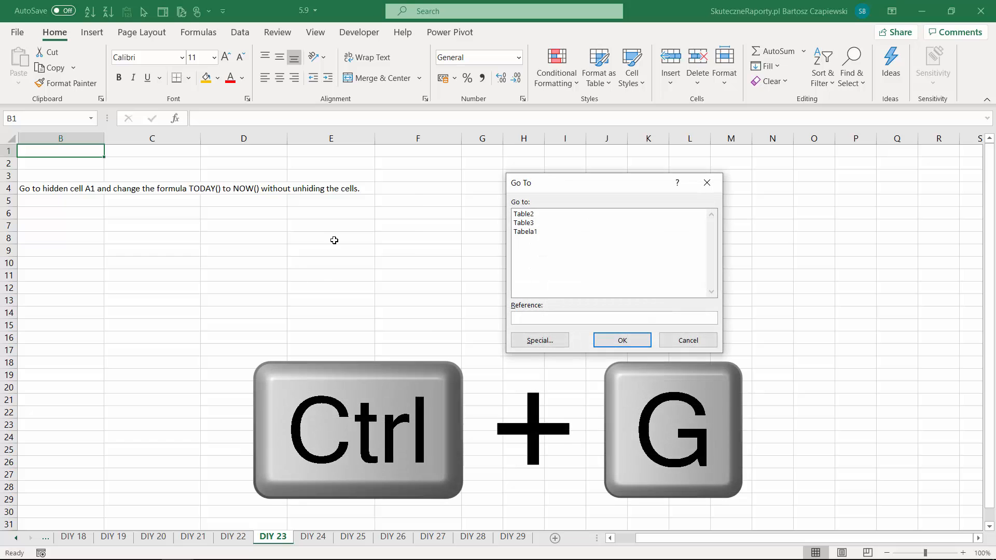
type("A1")
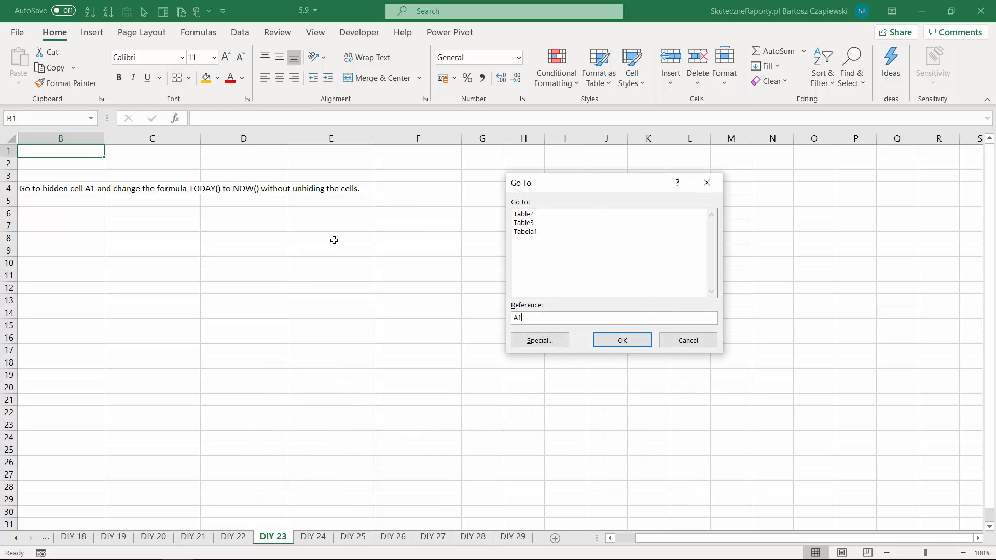
key("Return")
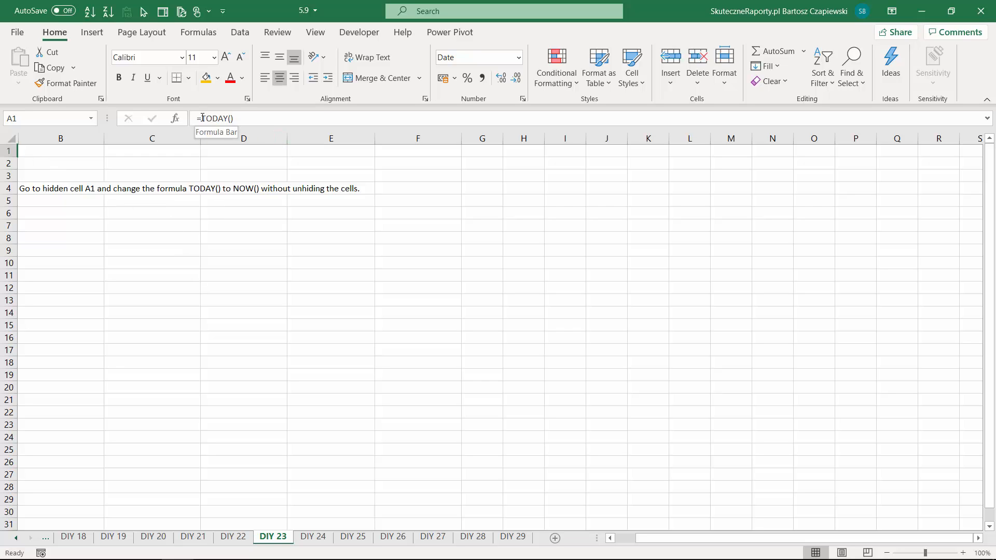
left_click_drag(201, 118, 323, 120)
type("now")
key("BackSpace")
type("()")
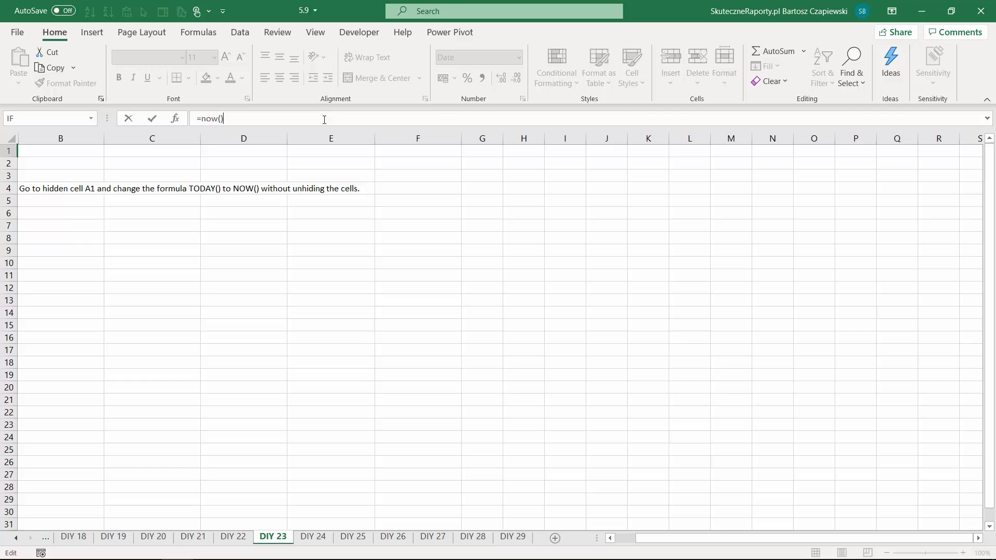
key("Return")
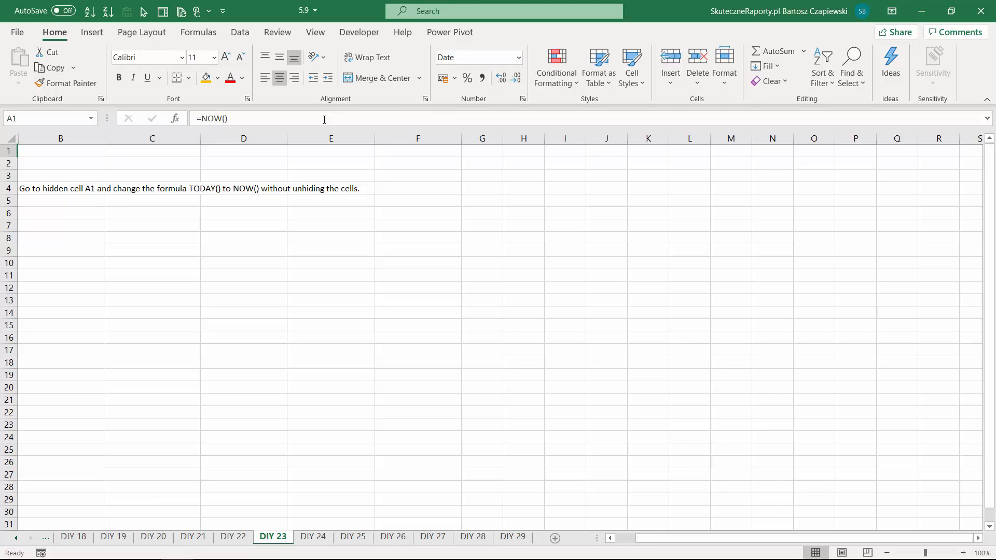
- On the DIY 24 sheet, select all objects with Go To Special and delete the shapes and chart
key("ctrl+Page_Down")
left_click(71, 188)
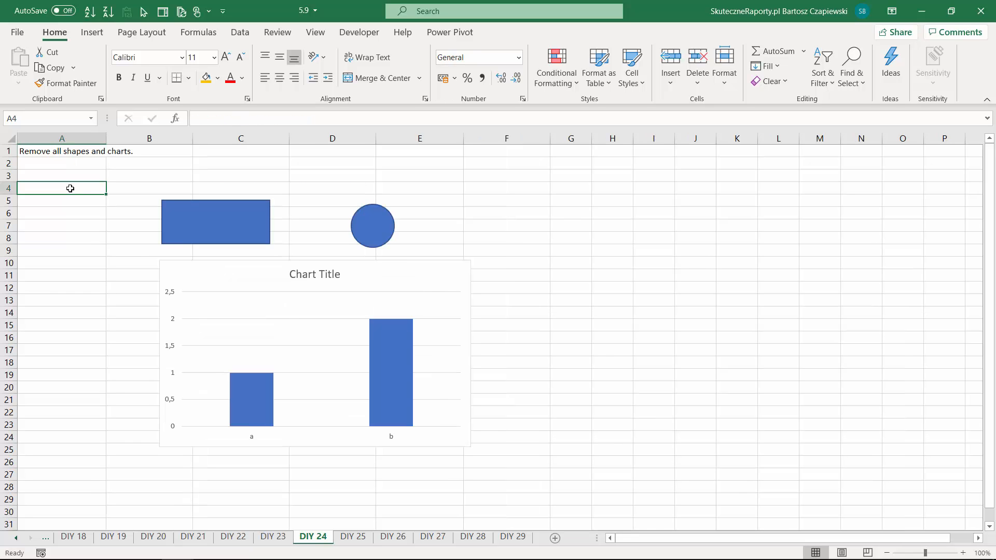
key("ctrl+g")
left_click(548, 342)
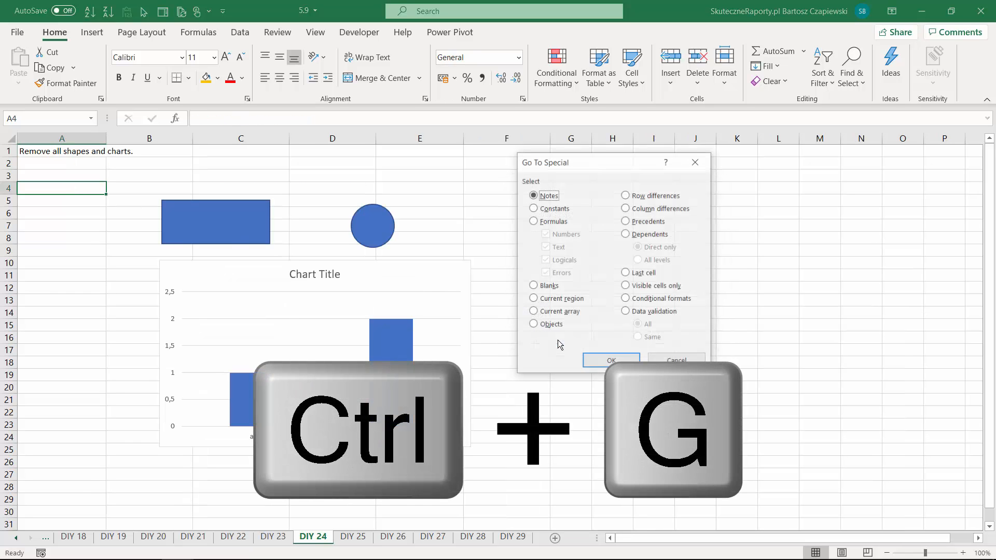
left_click(534, 325)
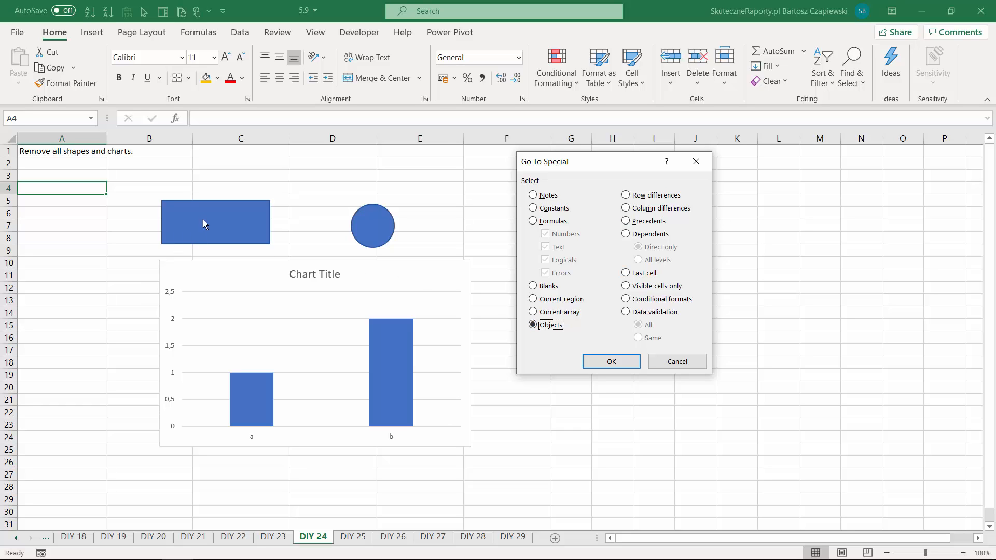
left_click(611, 362)
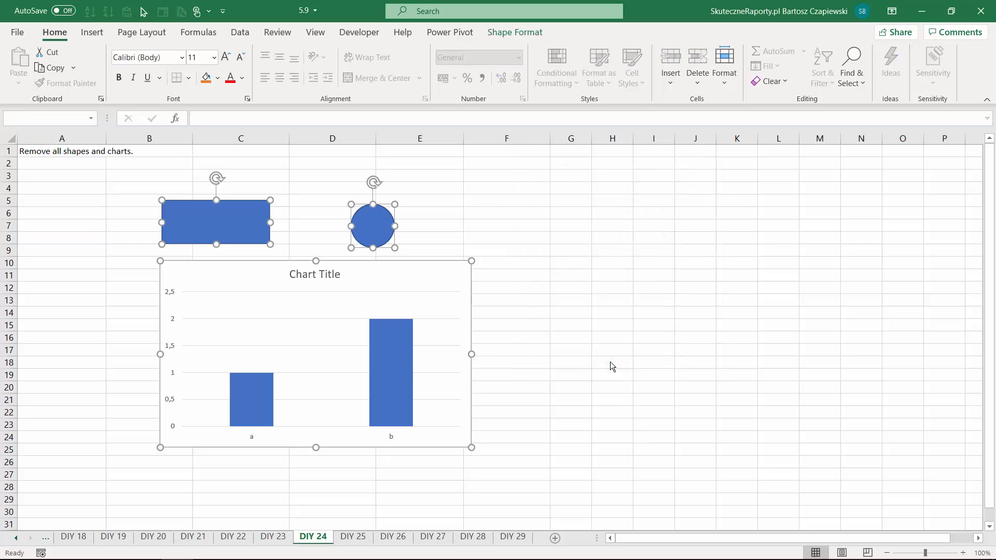
key("Delete")
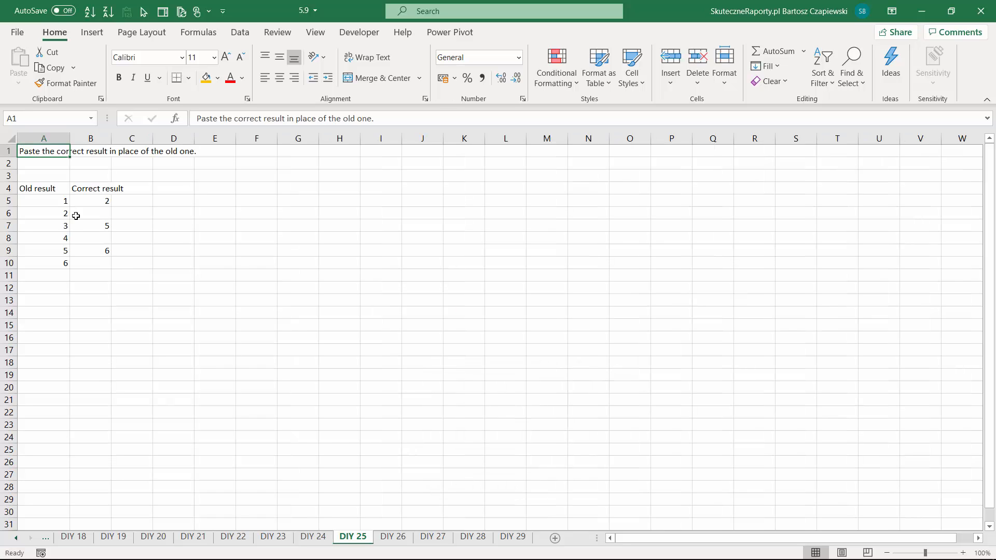
- On the DIY 25 sheet, copy the correct results in B5:B10 and paste them over the old results from A5, skipping blanks
left_click_drag(90, 200, 95, 265)
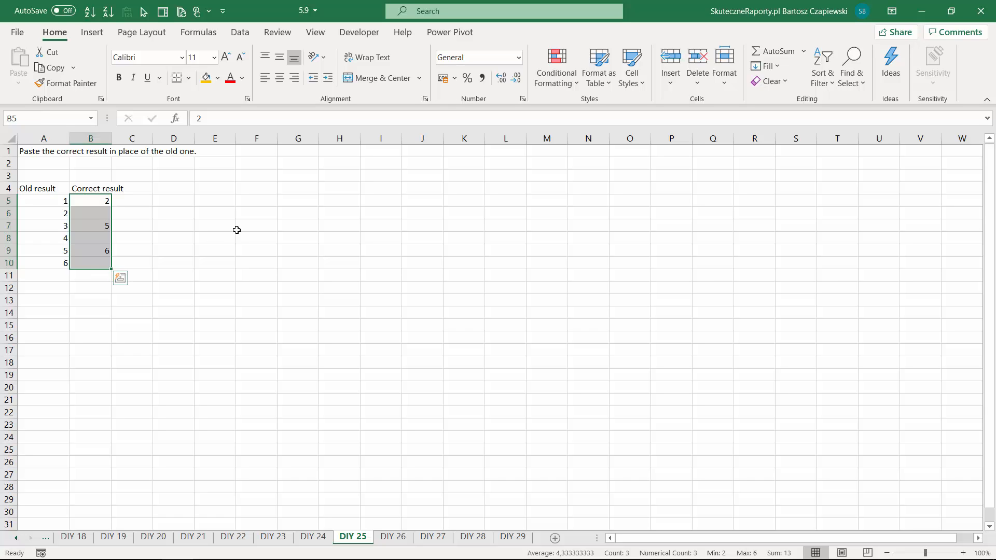
key("ctrl+c")
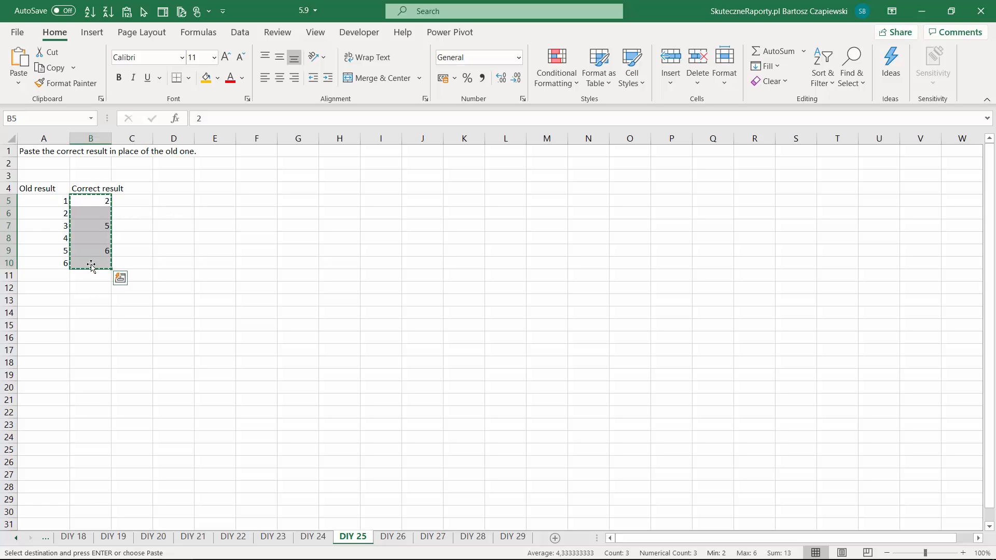
left_click(53, 201)
right_click(54, 201)
left_click(96, 272)
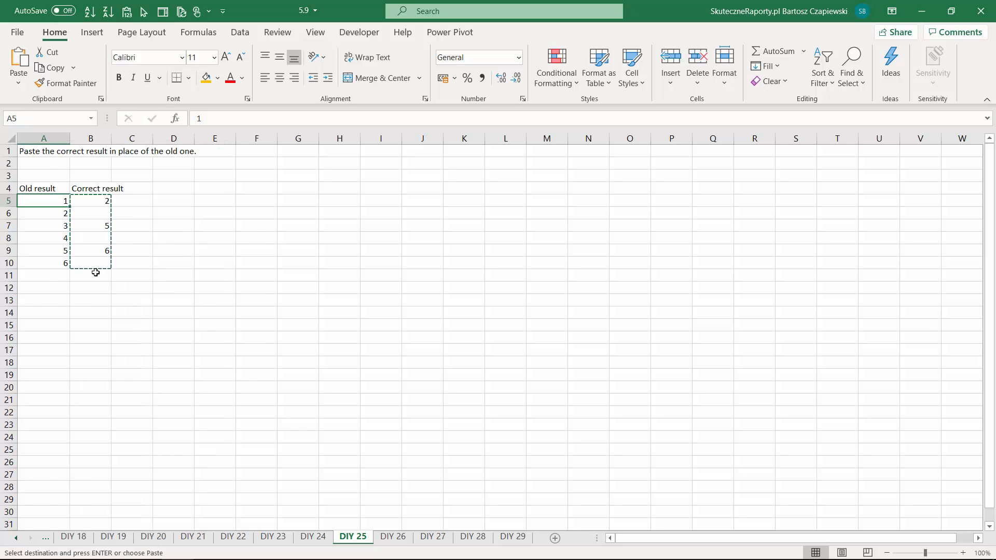
left_click_drag(203, 171, 370, 170)
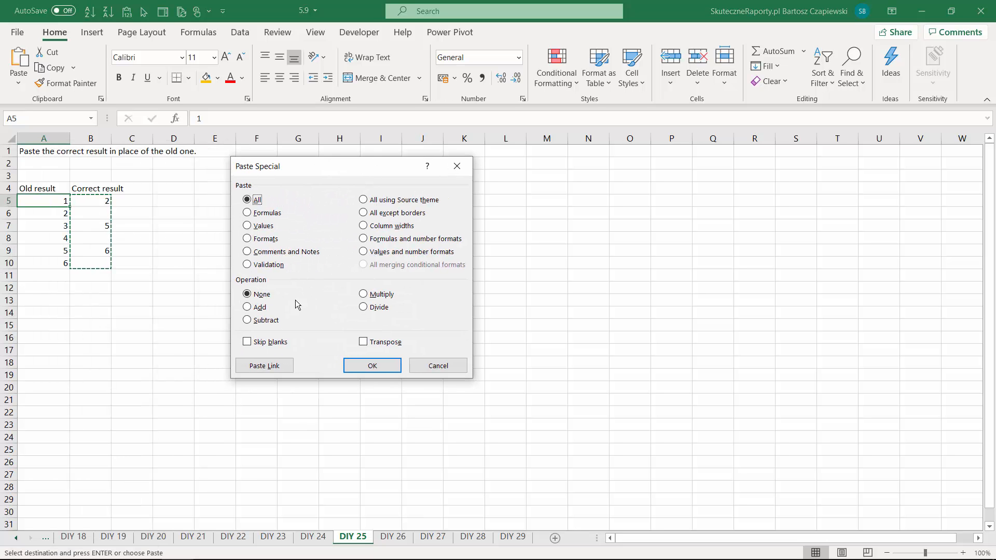
left_click(249, 343)
left_click(366, 366)
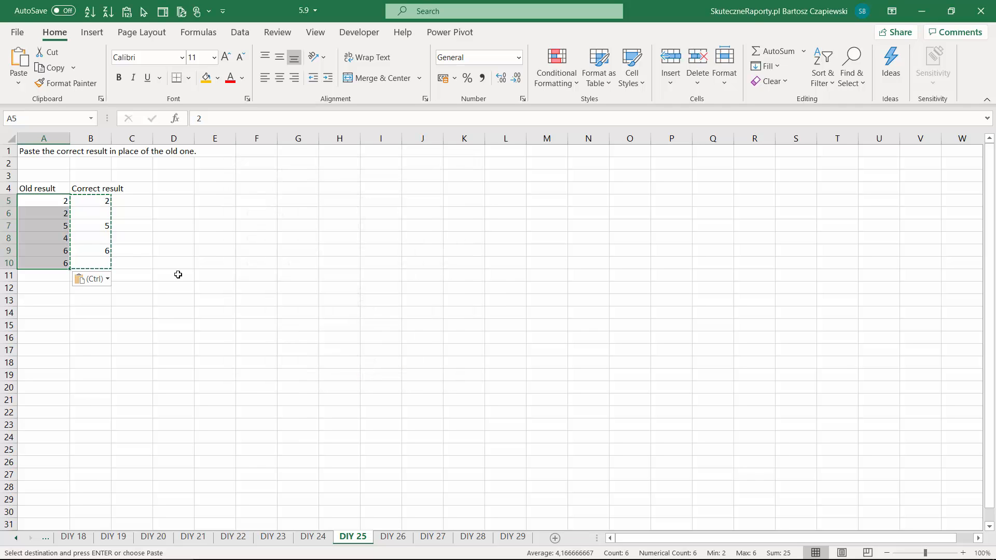
left_click(152, 223)
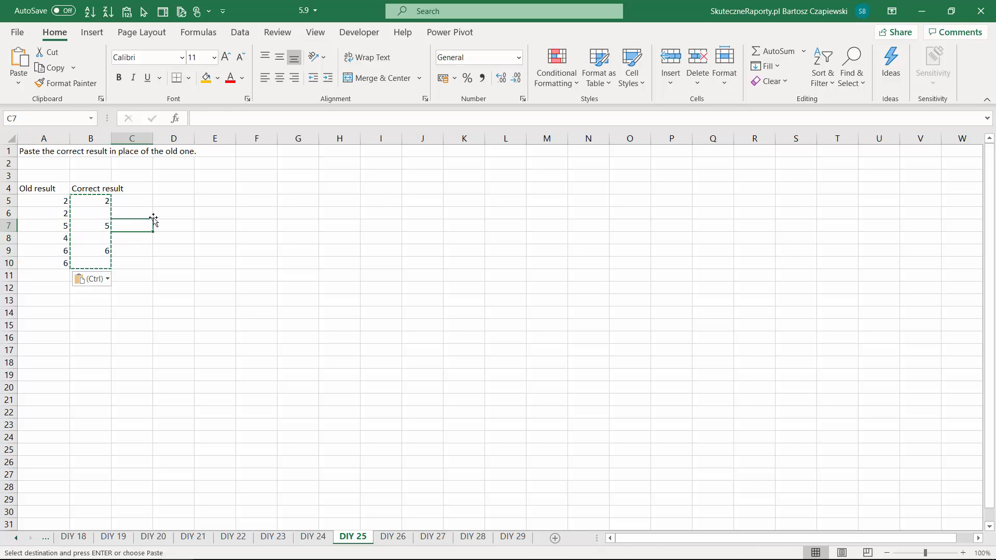
- On the DIY 26 sheet, swap the result columns by cutting column E and inserting the cut cells before column D
key("ctrl+Page_Down")
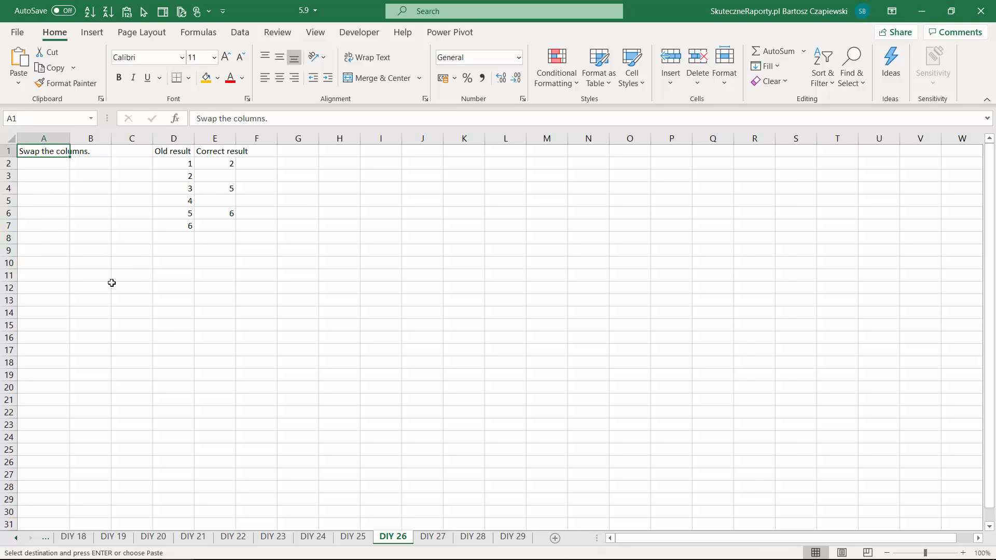
left_click(214, 139)
right_click(215, 139)
left_click(250, 154)
left_click(174, 138)
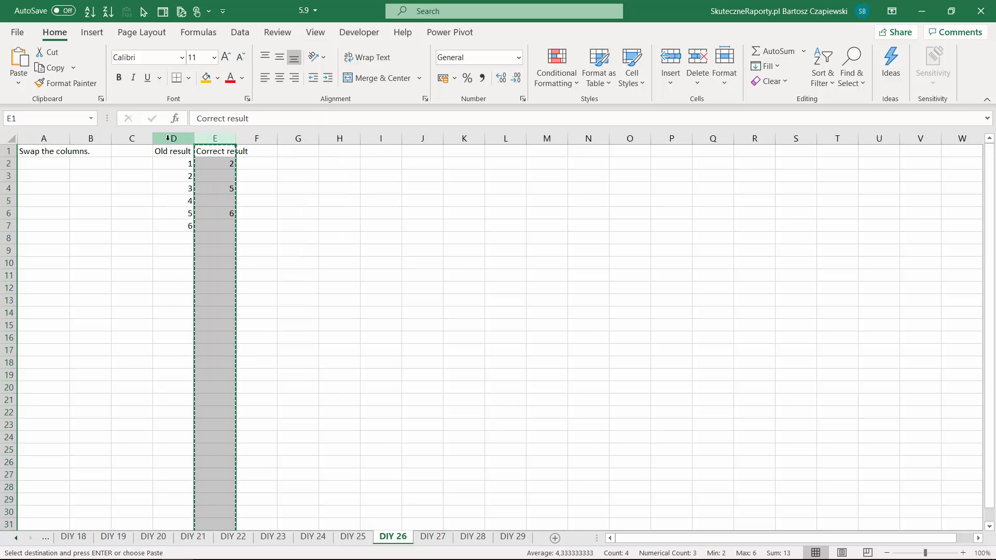
right_click(177, 140)
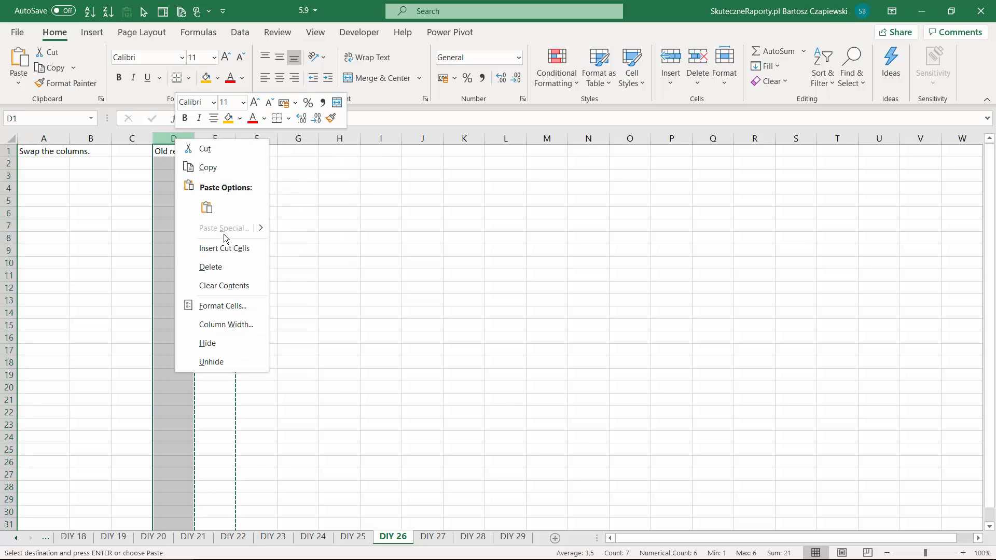
left_click(229, 251)
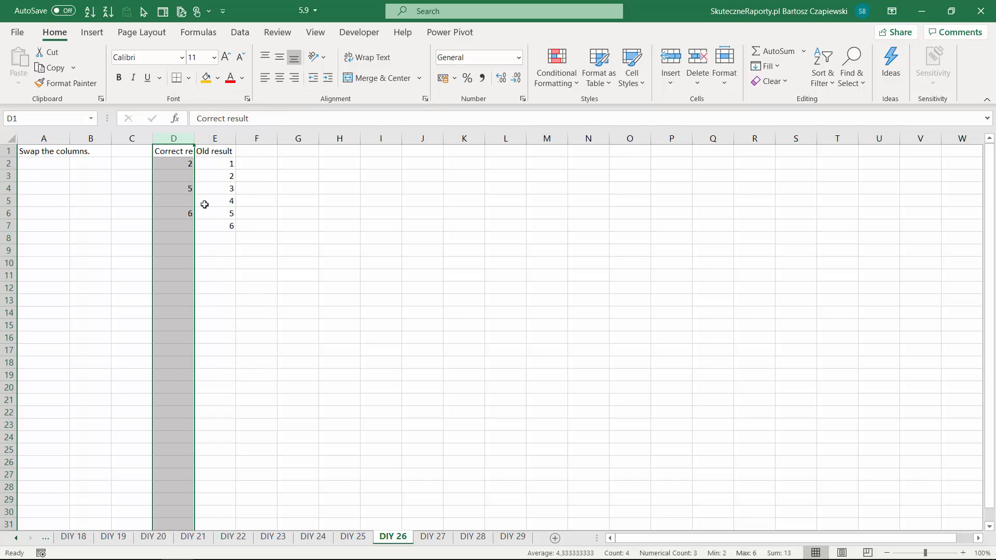
left_click(213, 252)
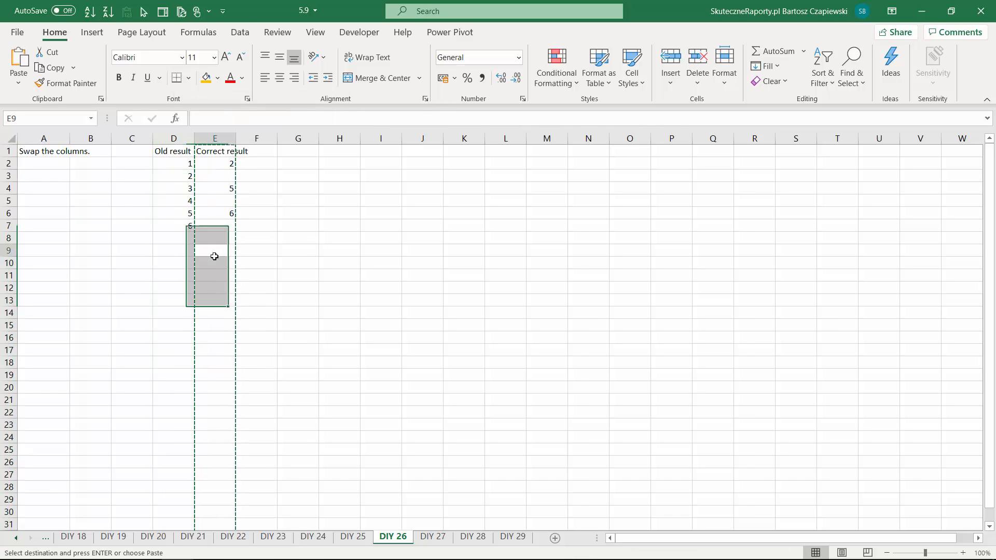
- On the DIY 26 sheet, move the whole Correct result column E directly in front of the Old result column D, shifting it over
left_click(216, 138)
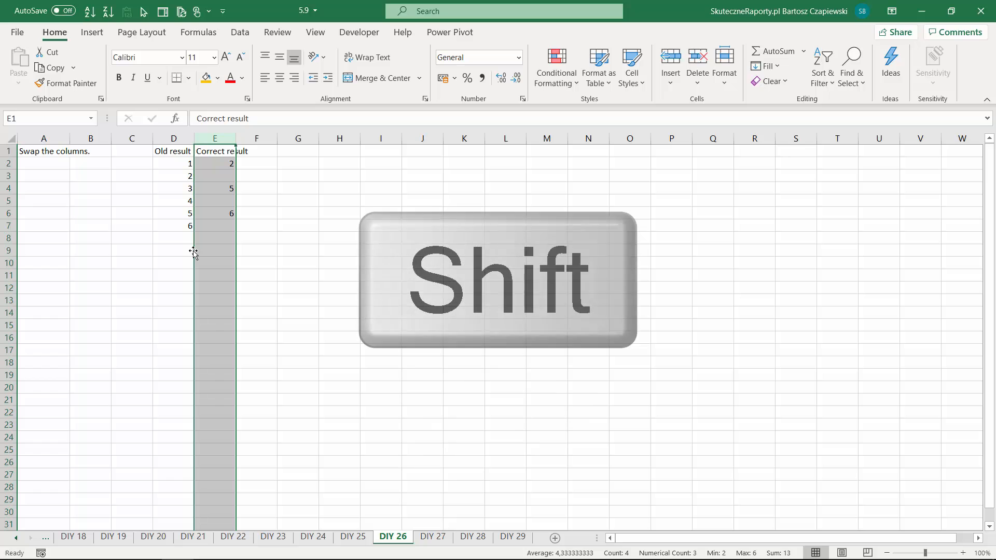
left_click_drag(193, 253, 151, 250)
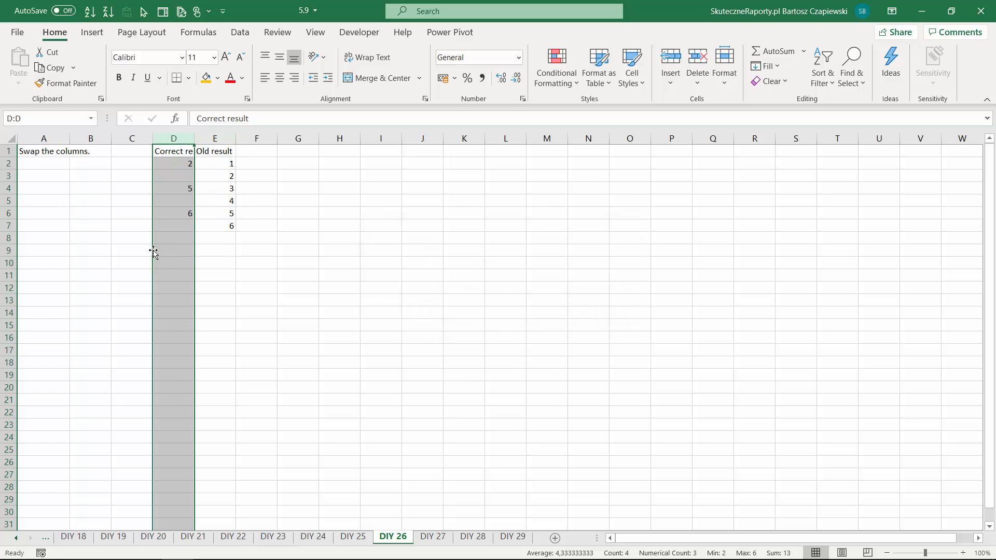
left_click(216, 245)
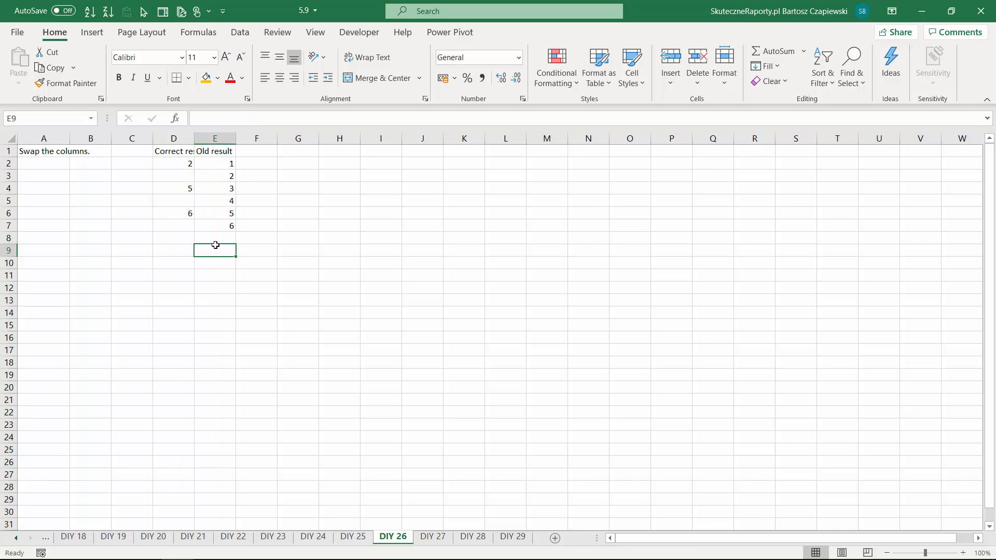
mouse_move(179, 214)
left_mouse_down()
mouse_move(221, 218)
mouse_move(218, 242)
mouse_move(221, 171)
left_mouse_up()
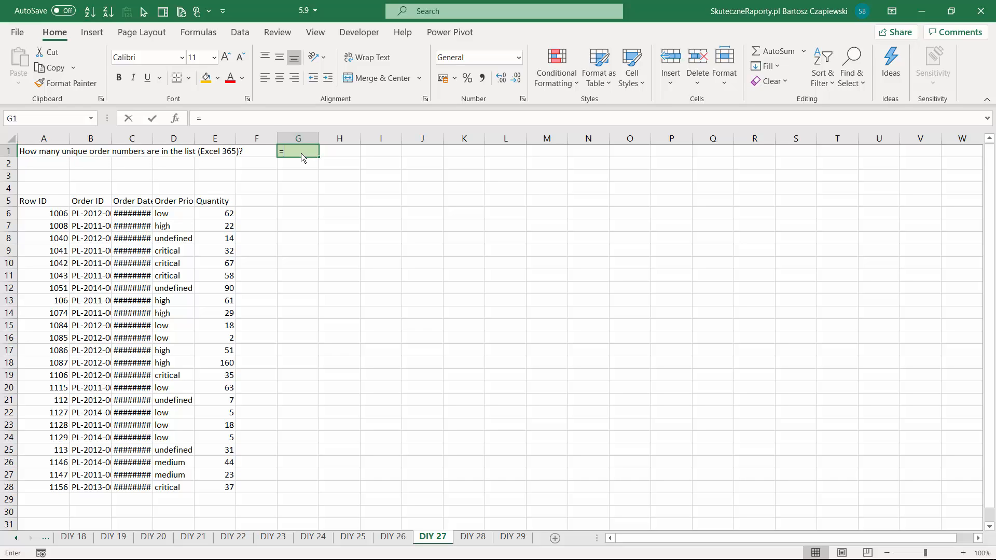
- In G1 of the DIY 27 sheet, count the unique order numbers with =ROWS(UNIQUE(B6:B28))
type("=ROW")
key("Down")
key("Tab")
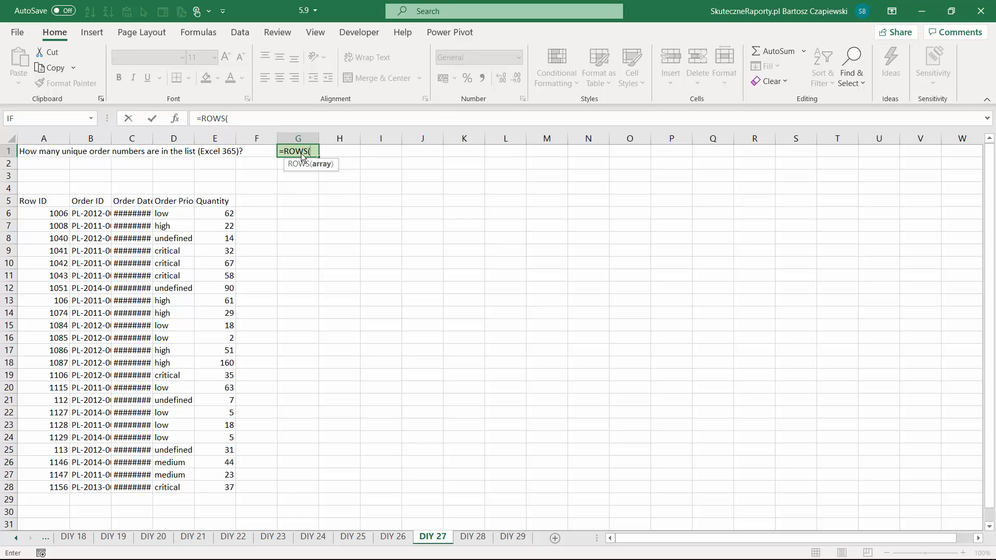
type("UNI")
key("Down")
key("Down")
key("Tab")
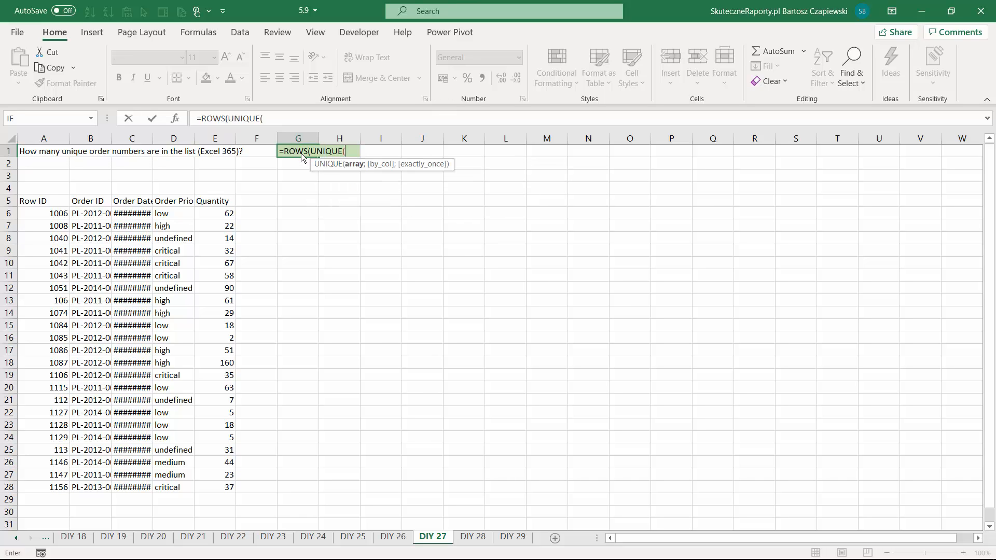
left_click_drag(93, 214, 97, 491)
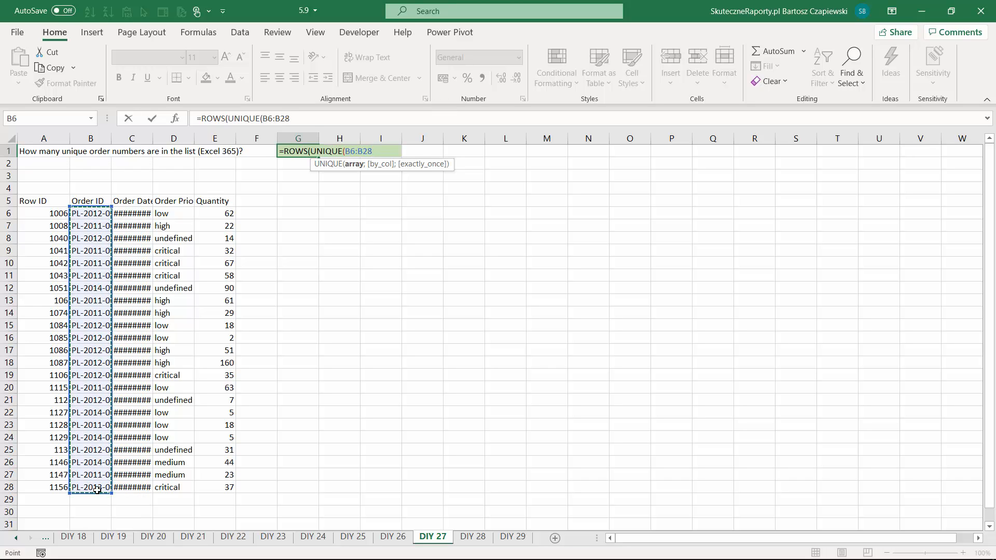
type("))")
key("ctrl+Return")
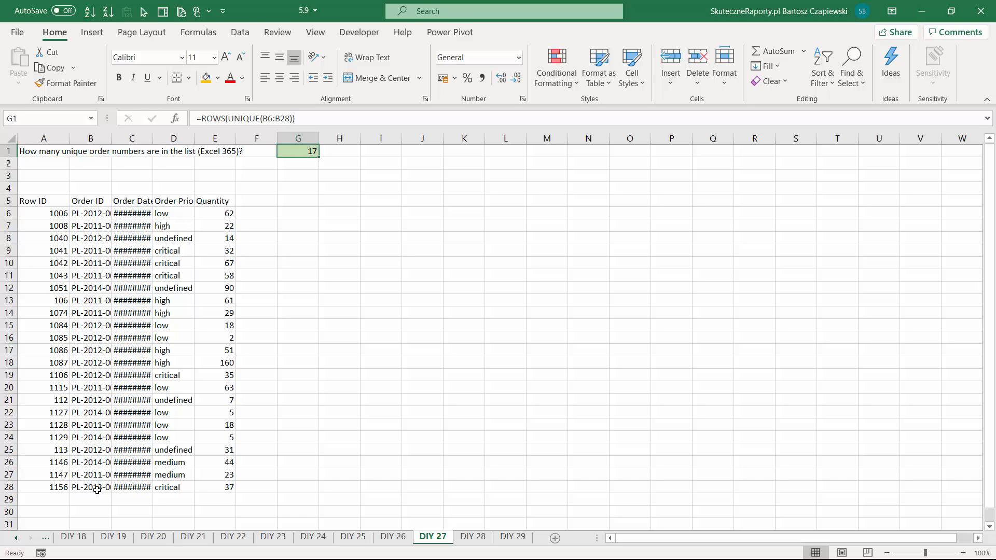
- In G1 of the DIY 28 sheet, return the rows with duplicate order numbers using =FILTER(A6:E11;COUNTIF(B6:B11;B6:B11)>1)
key("ctrl+Page_Down")
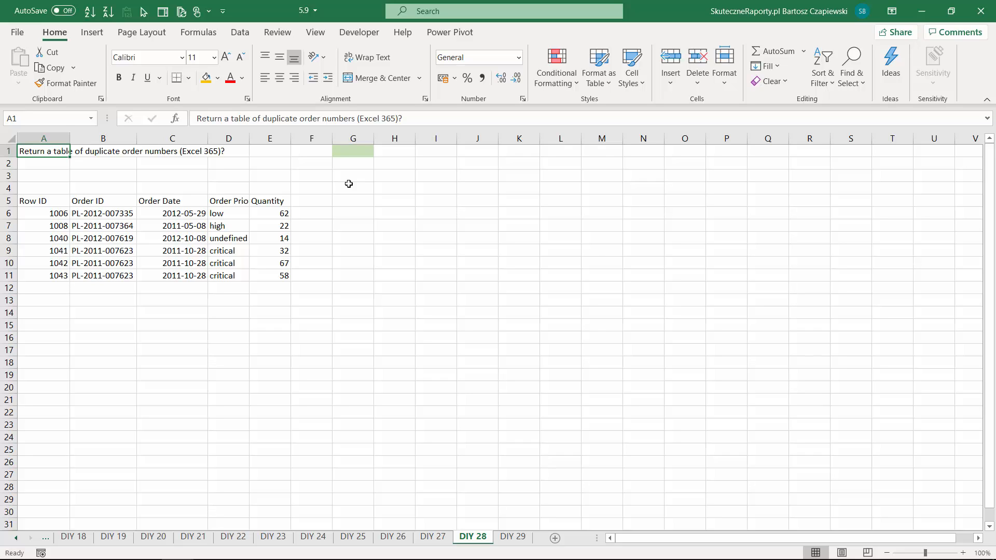
left_click(351, 151)
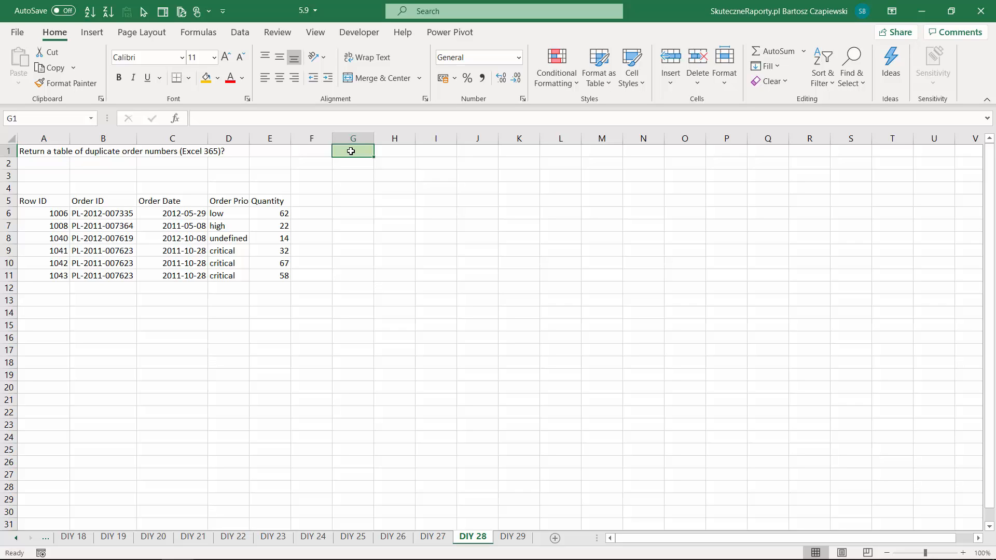
type("=FILTER(")
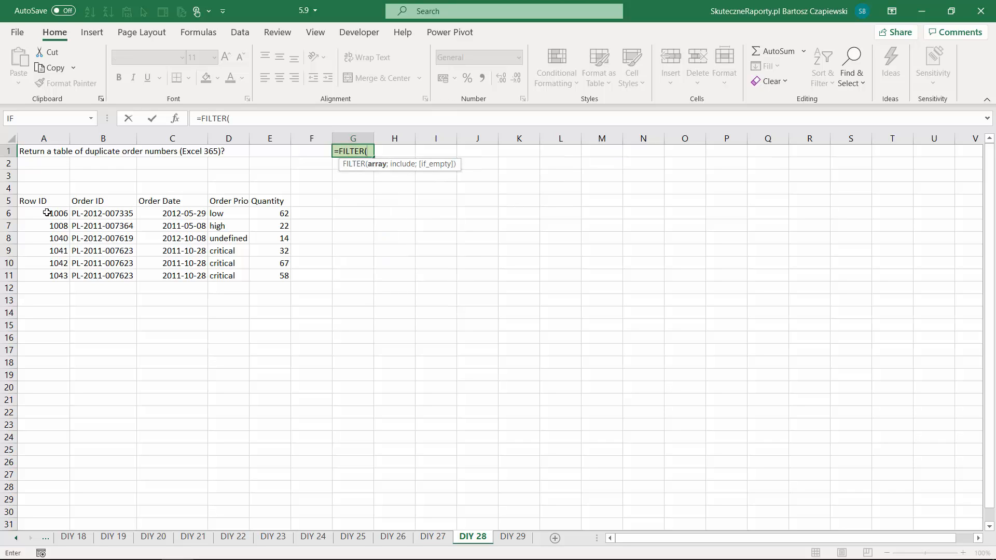
left_click_drag(47, 214, 279, 273)
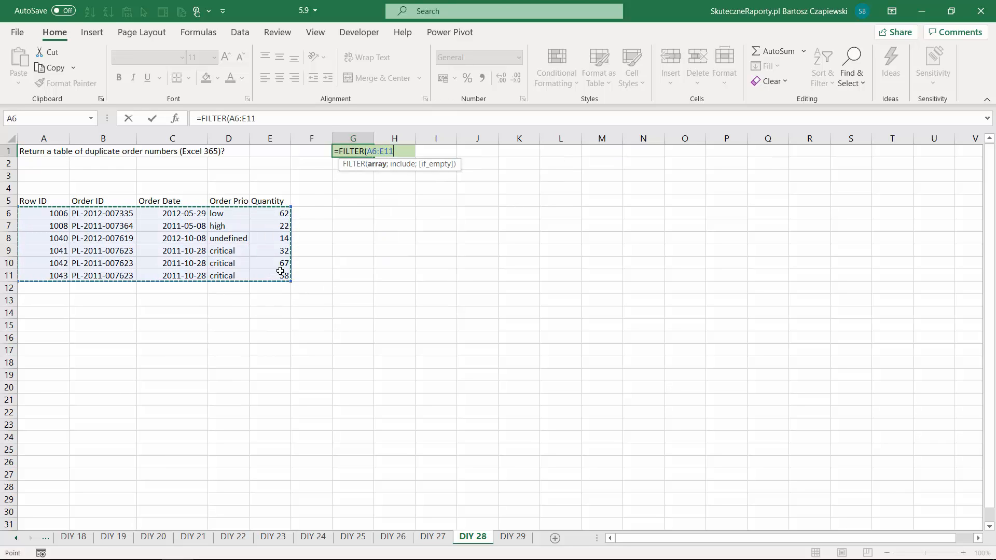
type(";")
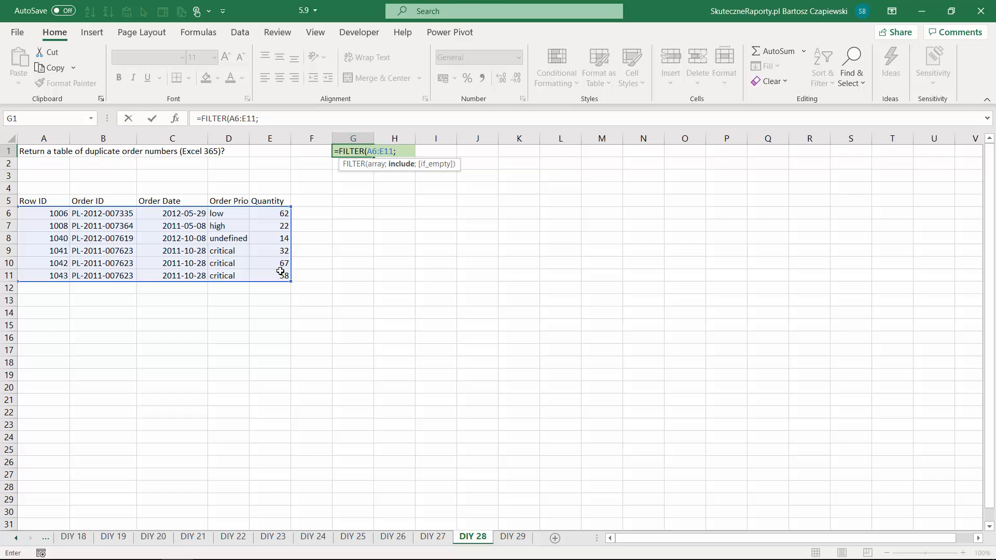
type("COUN")
key("Down")
key("Down")
key("Down")
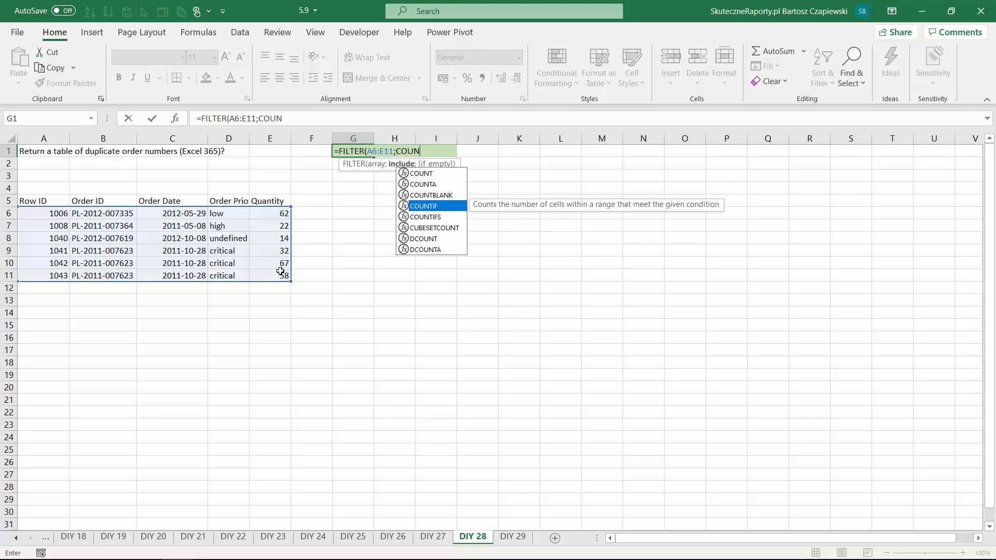
key("Tab")
left_click_drag(113, 213, 112, 275)
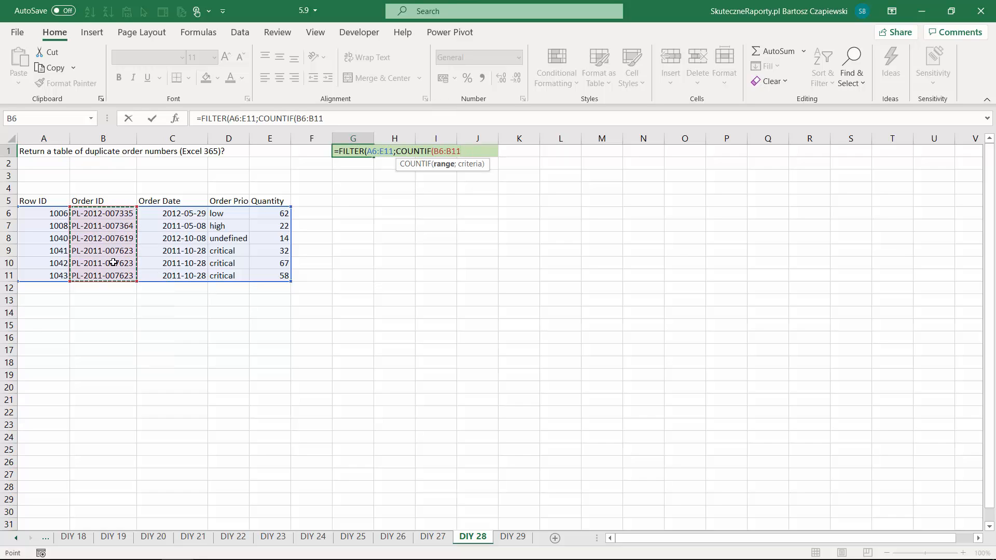
type(";")
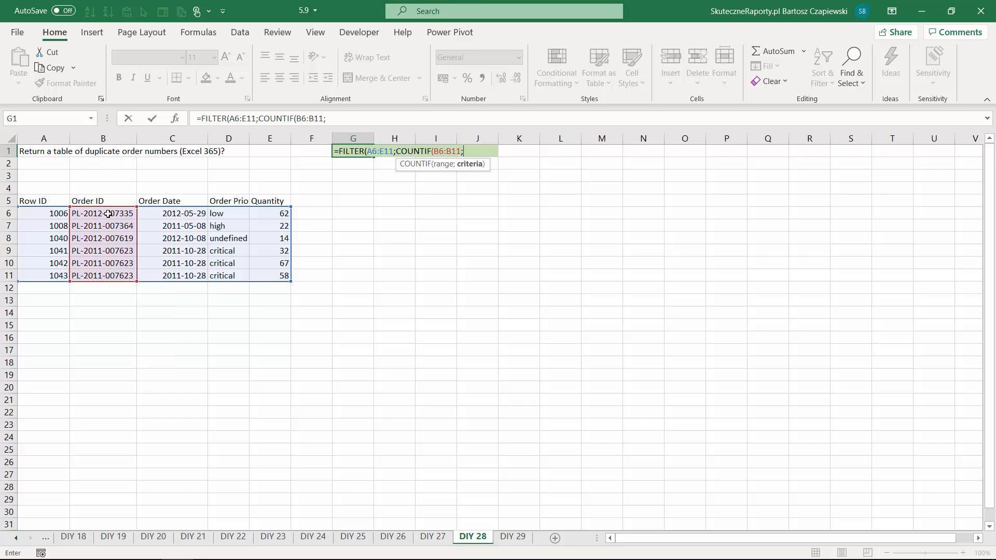
left_click_drag(107, 214, 113, 271)
type(")")
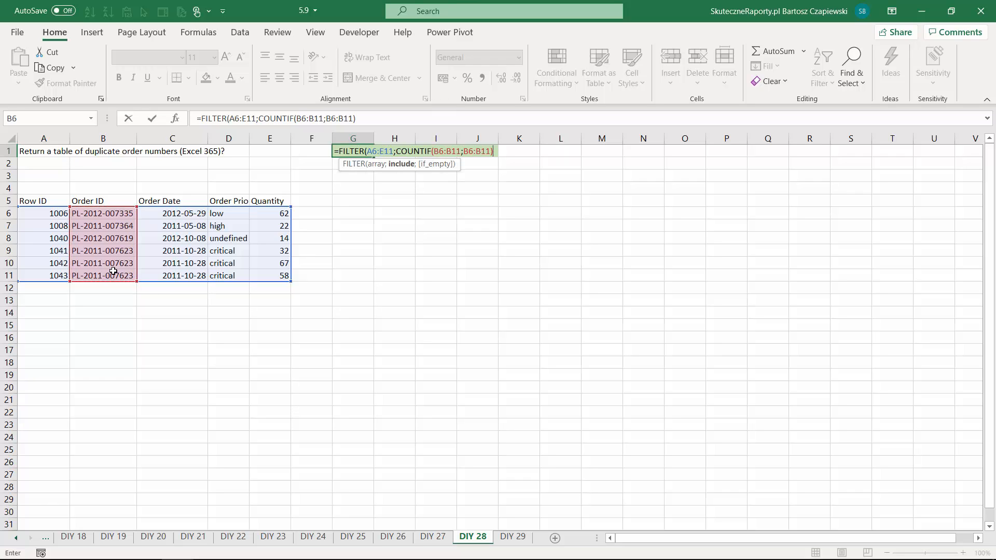
type(">1")
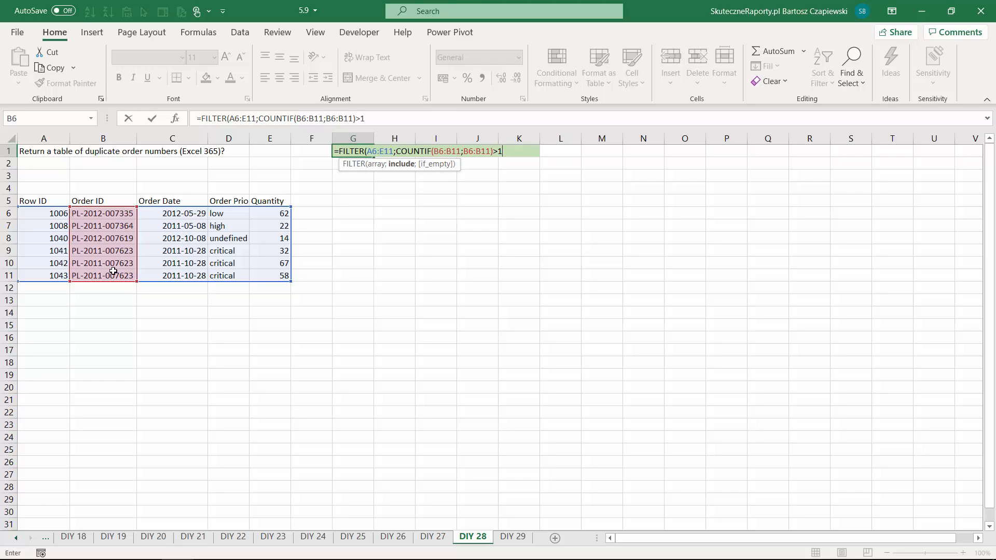
type(")")
key("Return")
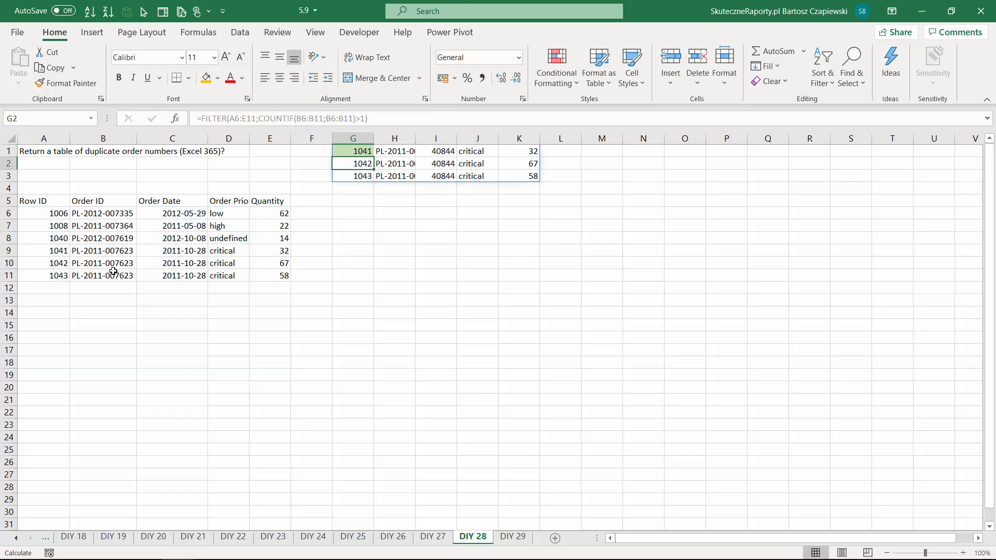
- In H1 of the DIY 29 sheet, return the orders dated after 2011 with =FILTER(A6:E11;C6:C11>DATE(2011;12;31))
key("ctrl+Page_Down")
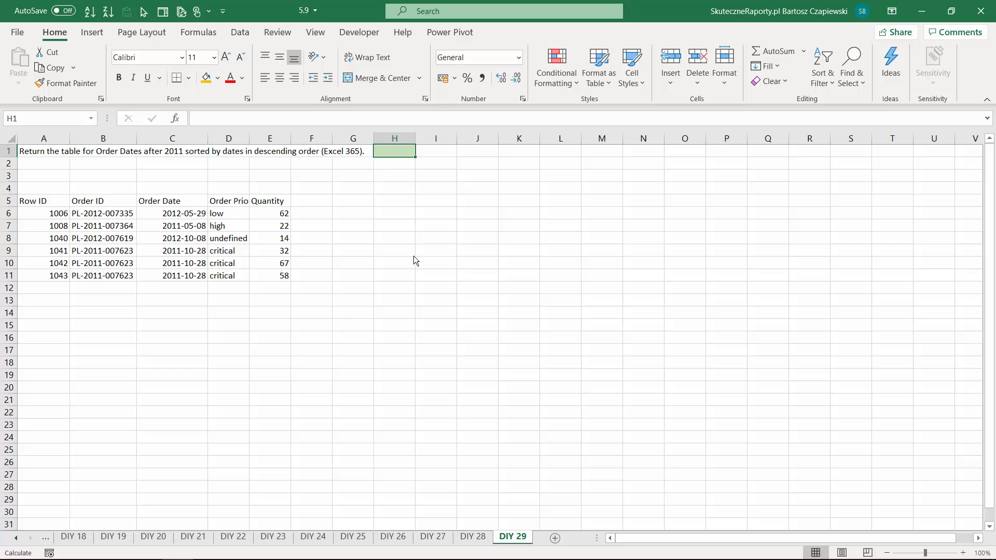
type("=FIL")
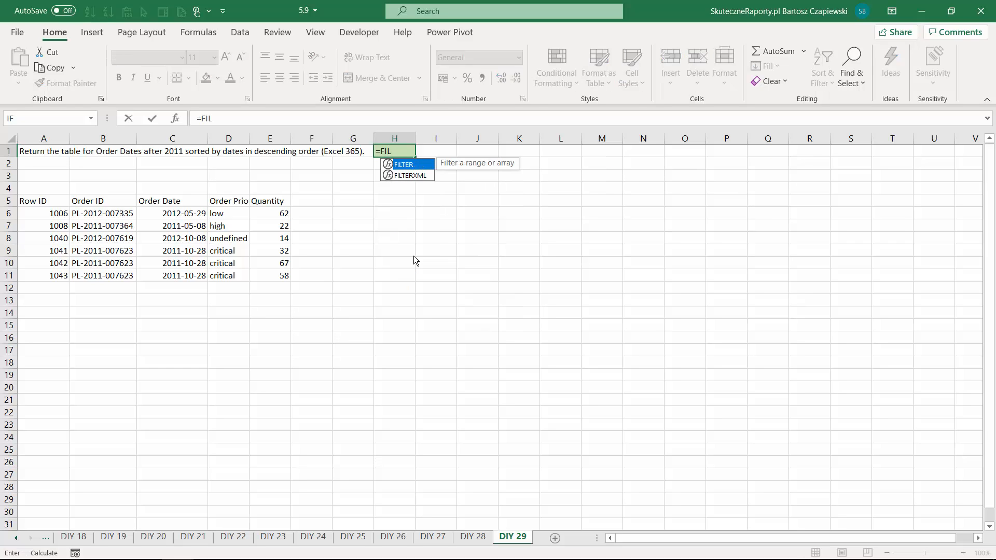
key("Tab")
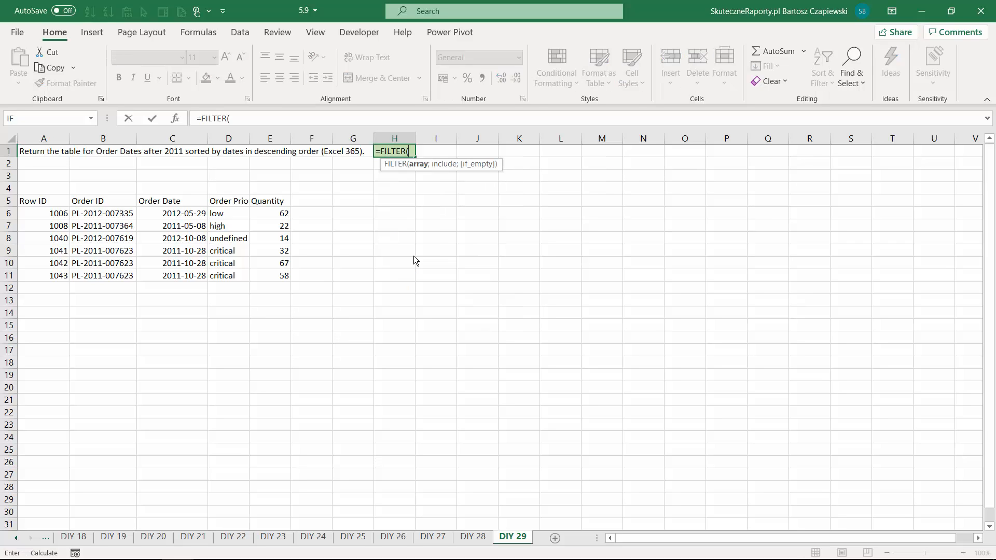
left_click_drag(48, 213, 321, 282)
type(";")
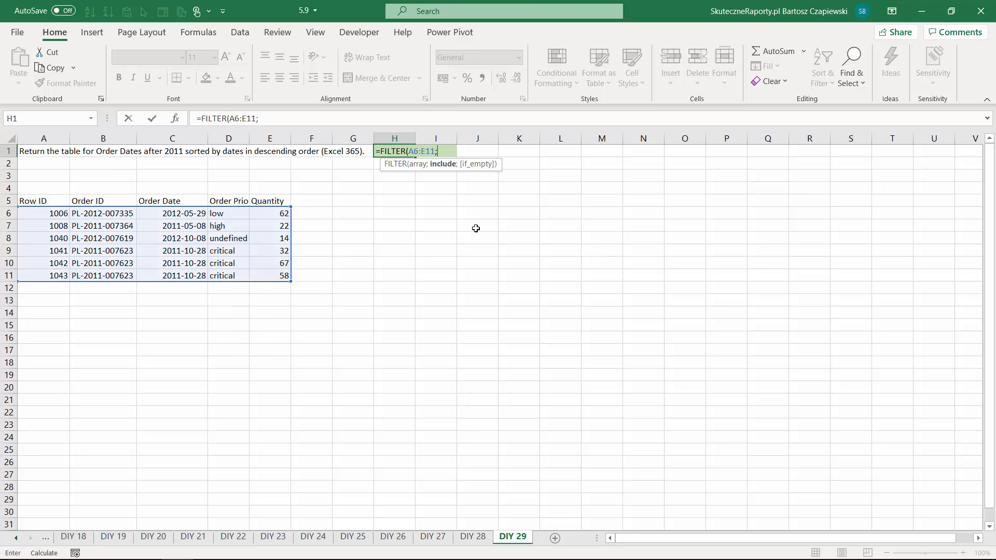
left_click_drag(184, 213, 187, 275)
type(">")
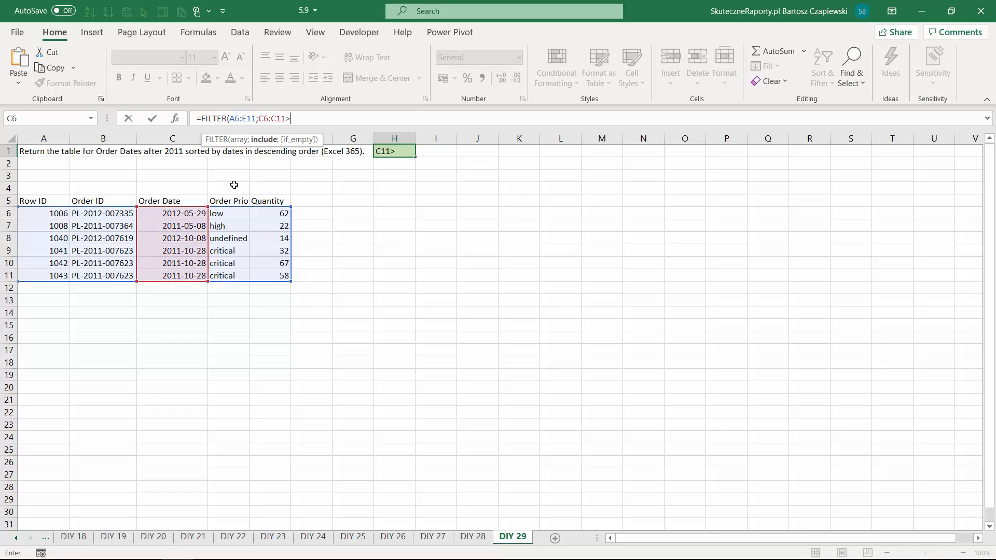
type("DATE")
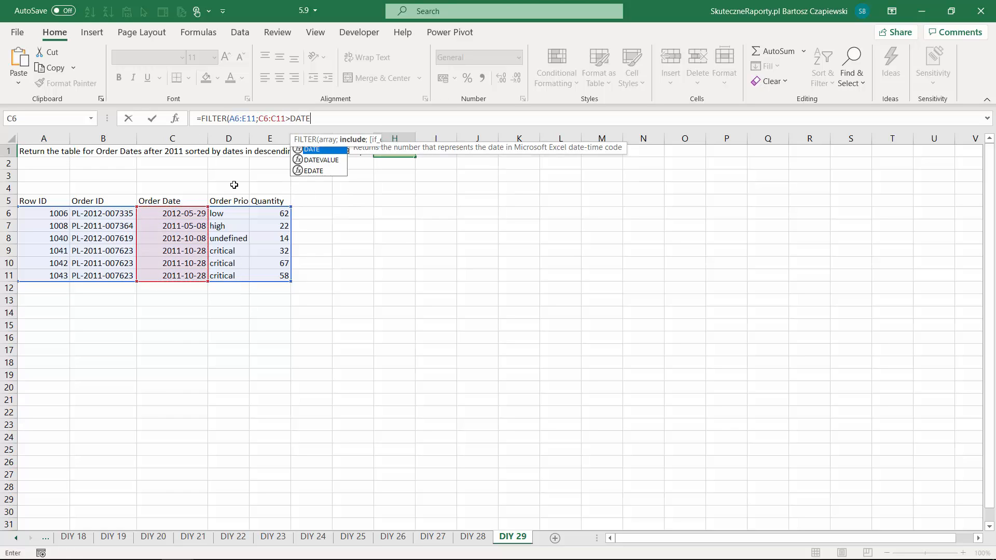
type("(2011")
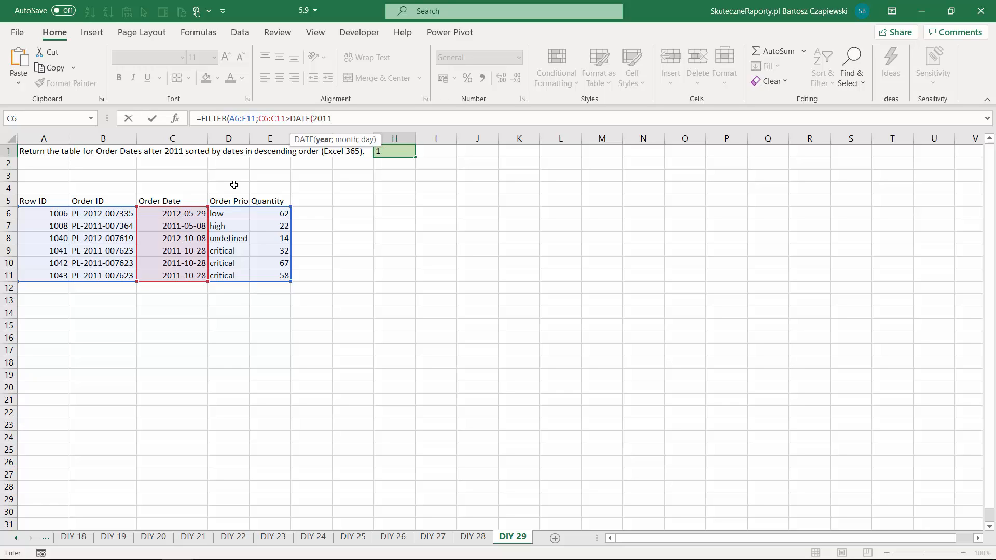
type(";12;31))")
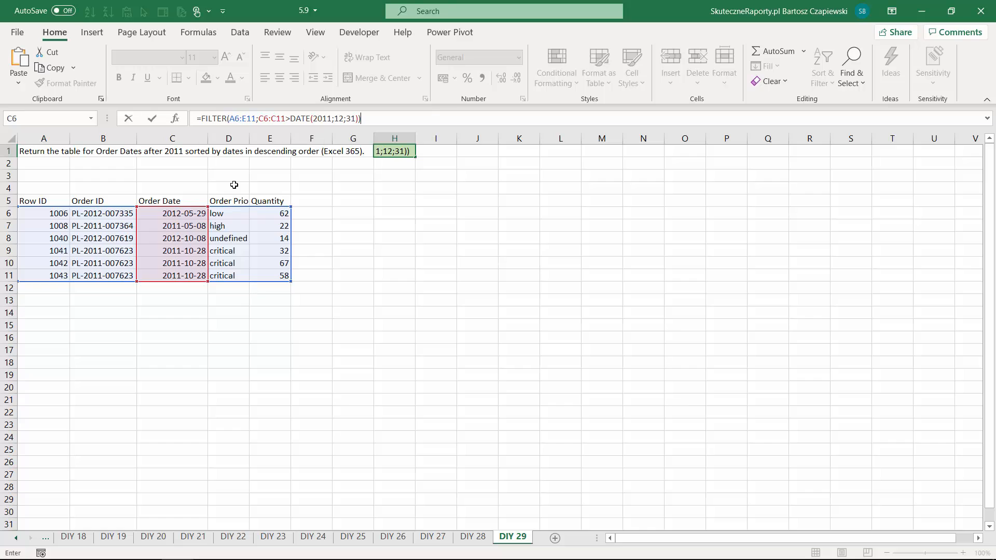
key("Return")
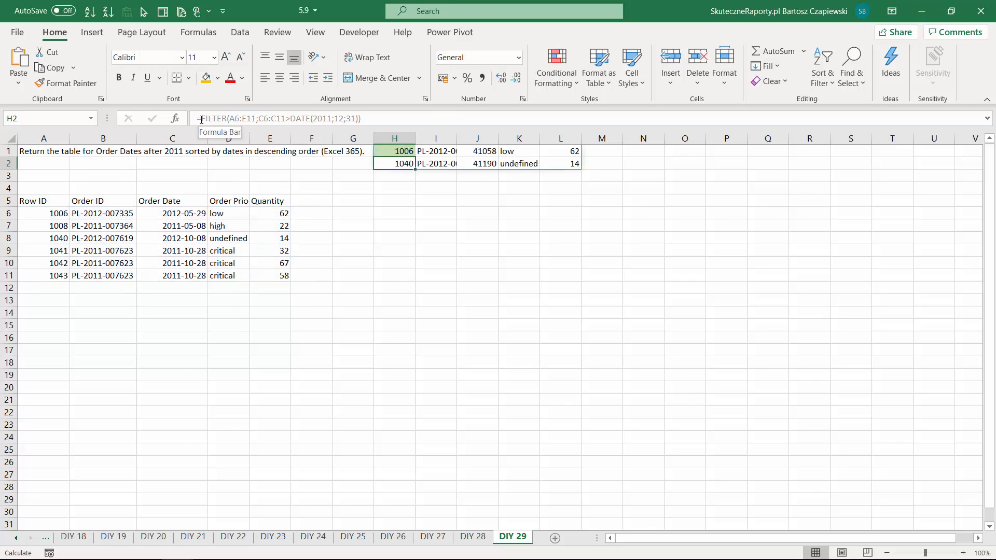
- Wrap the FILTER formula in H1 in SORT with sort index 3 and sort order -1, for descending order dates
left_click(406, 152)
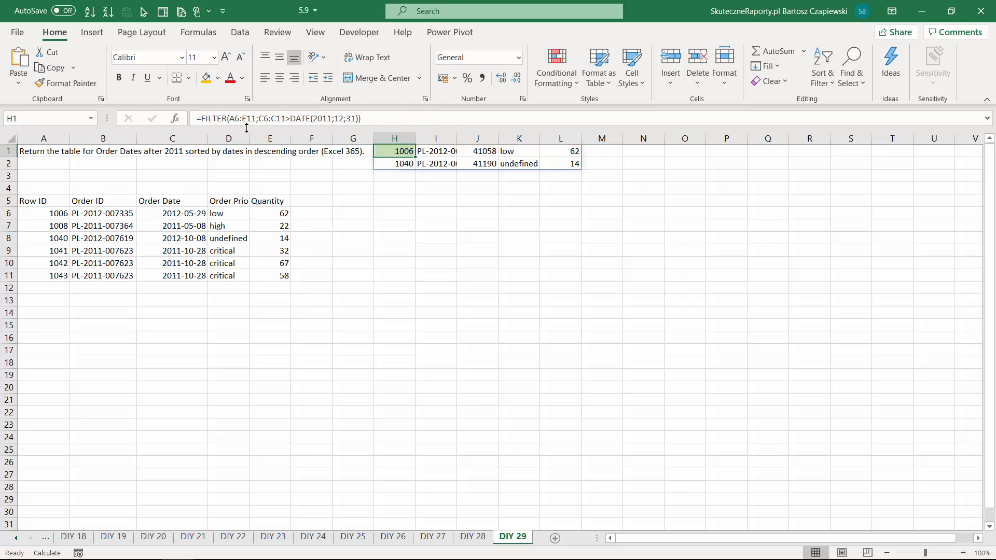
left_click(201, 119)
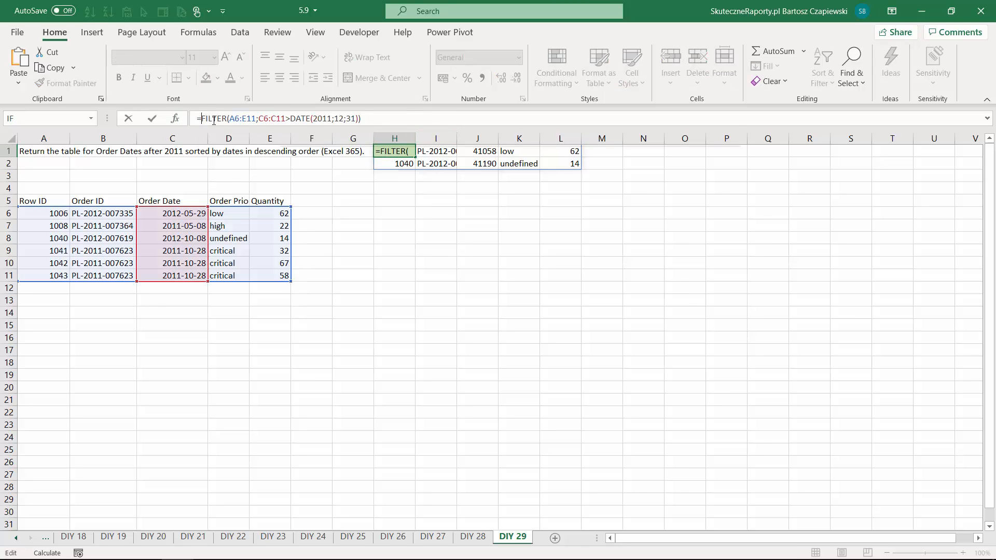
type("SORT(")
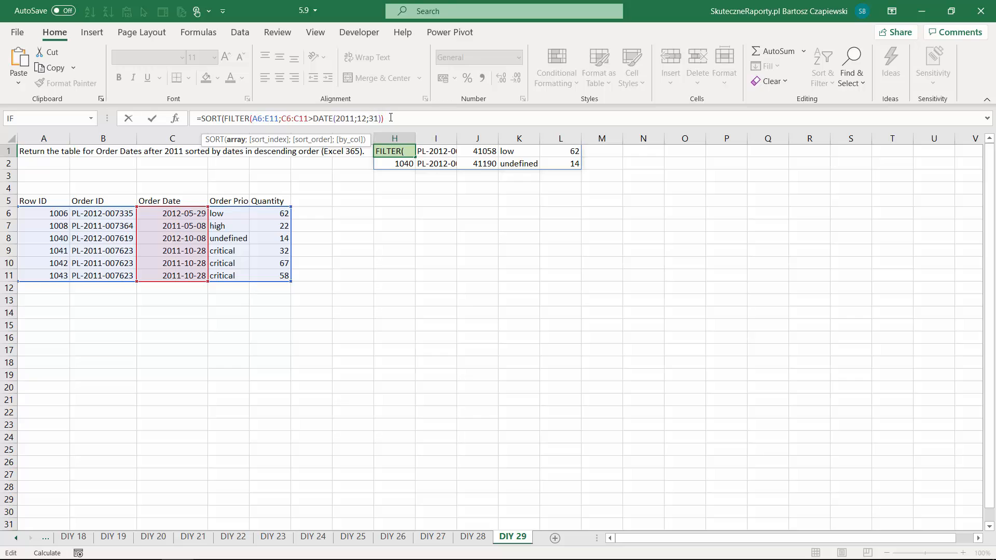
left_click(391, 118)
type(";3")
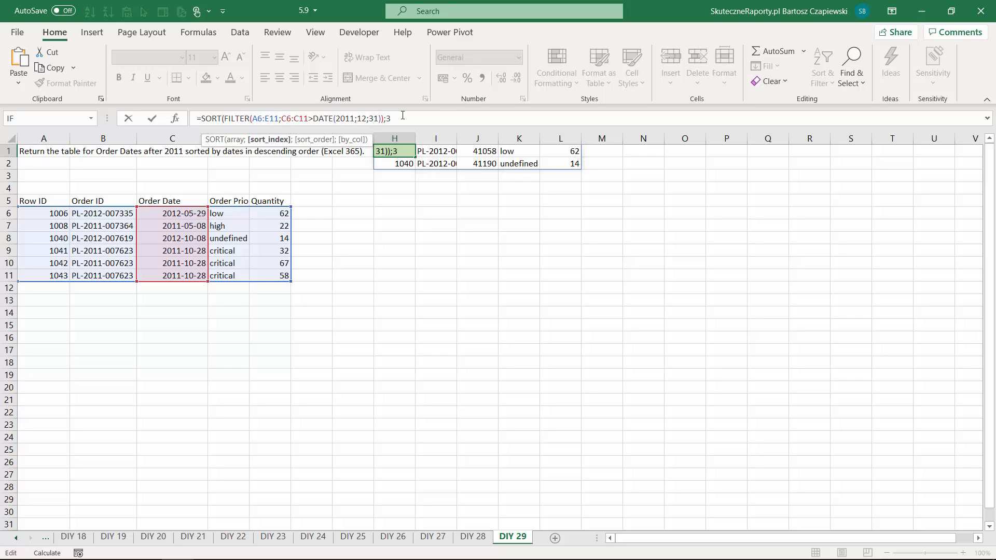
type(";")
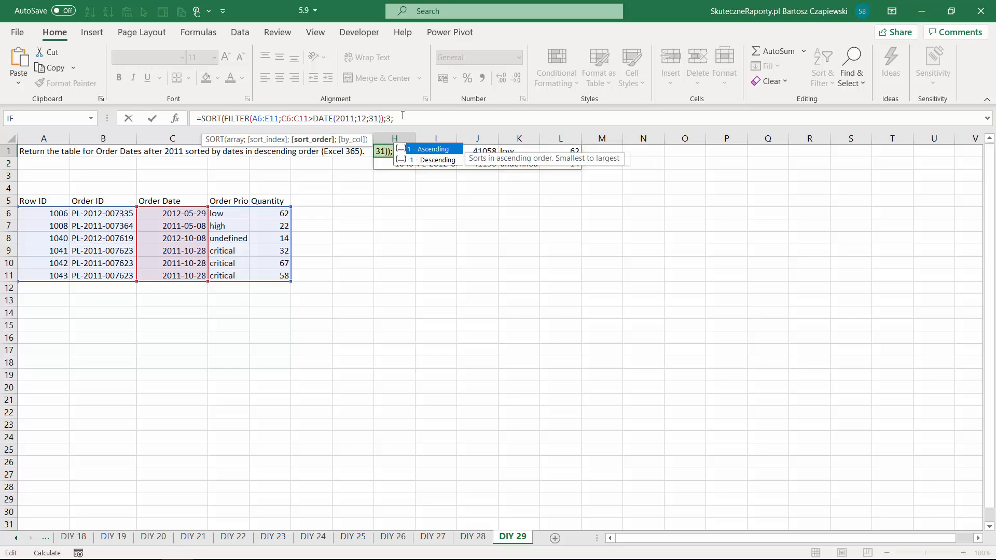
type("-1)")
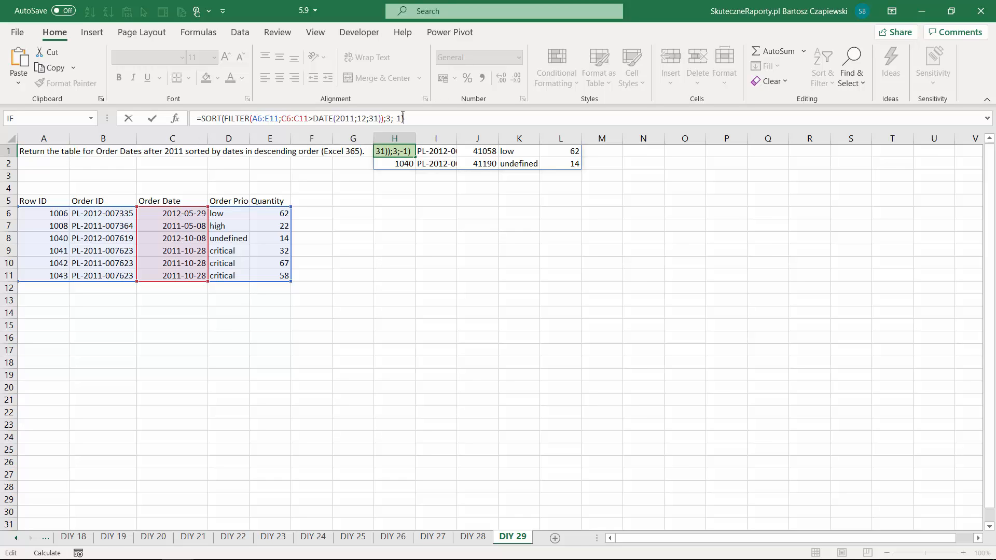
key("Return")
key("Up")
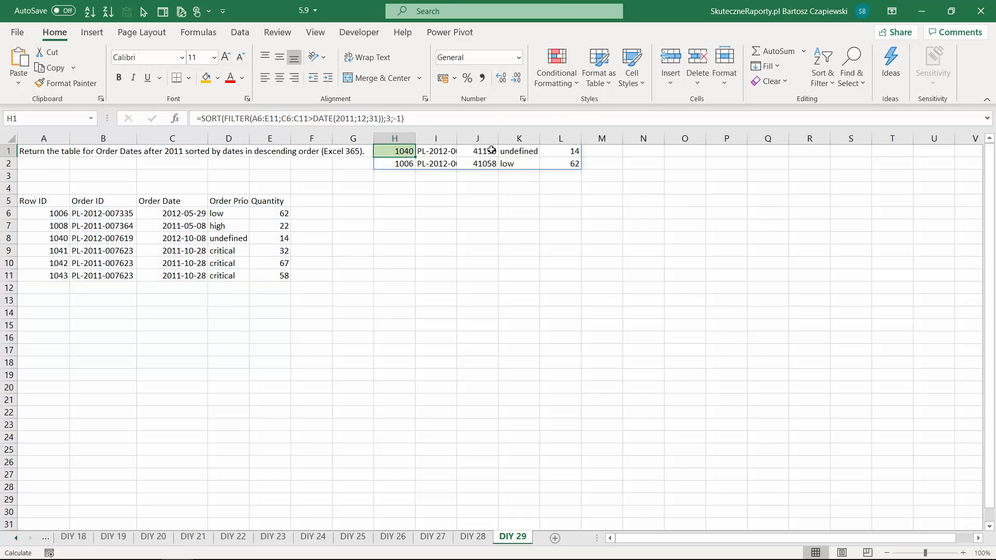
- Format the returned order dates in J1:J2 as short dates
left_click_drag(487, 151, 488, 163)
left_click(518, 57)
left_click(490, 206)
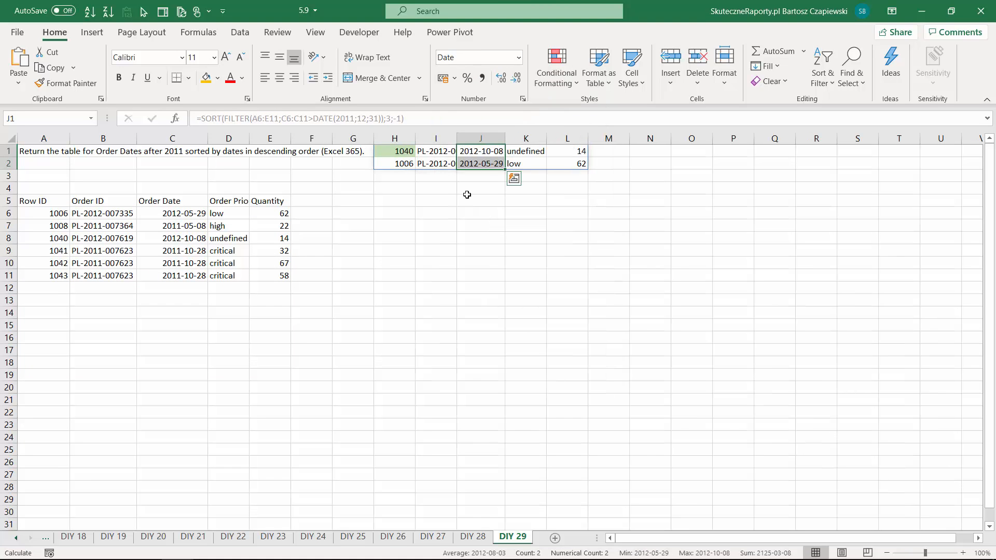